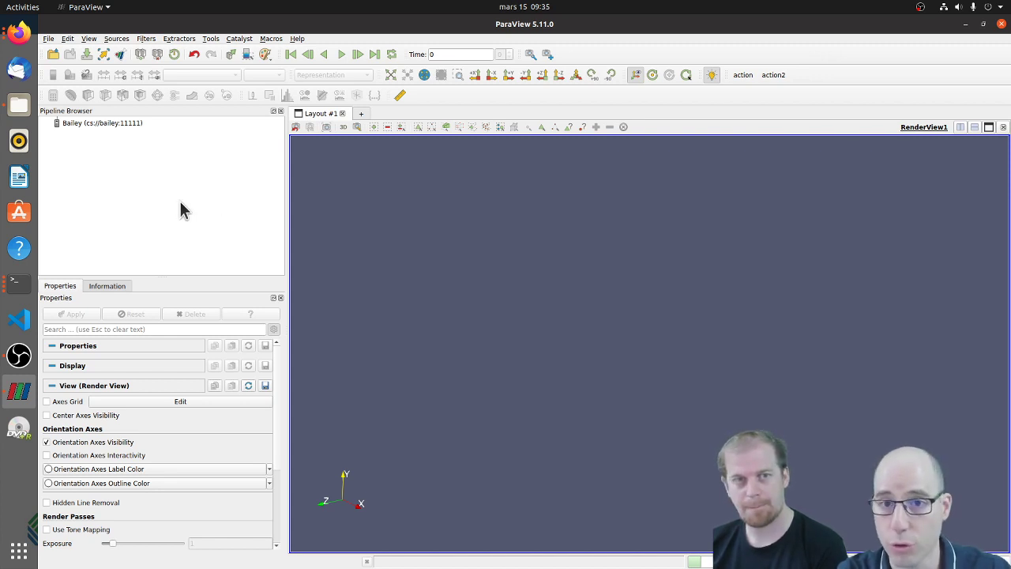
Open OF.case from the Spitfire folder as a new reader in the pipeline.
left_click(48, 40)
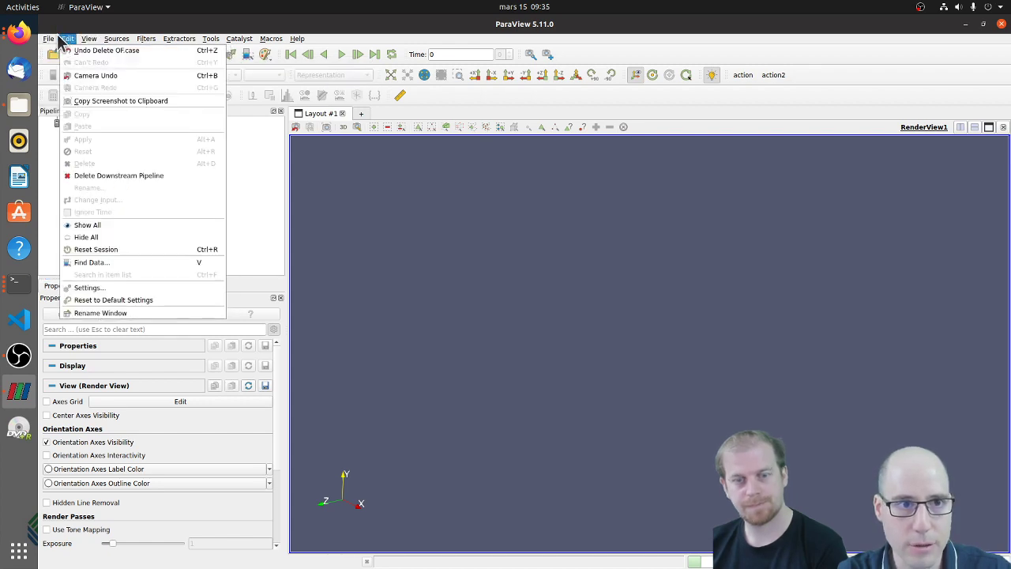
left_click(60, 49)
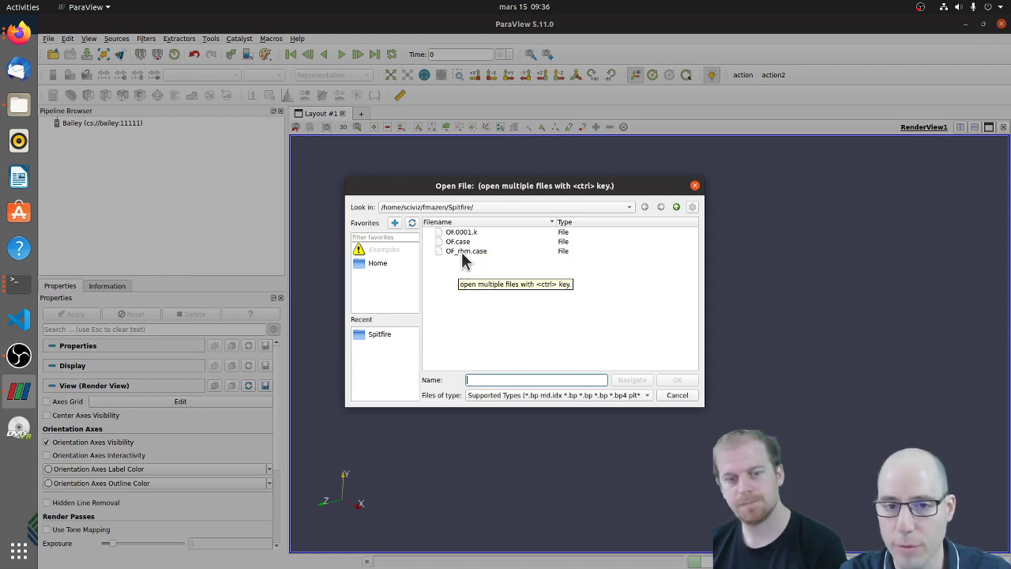
left_click(459, 241)
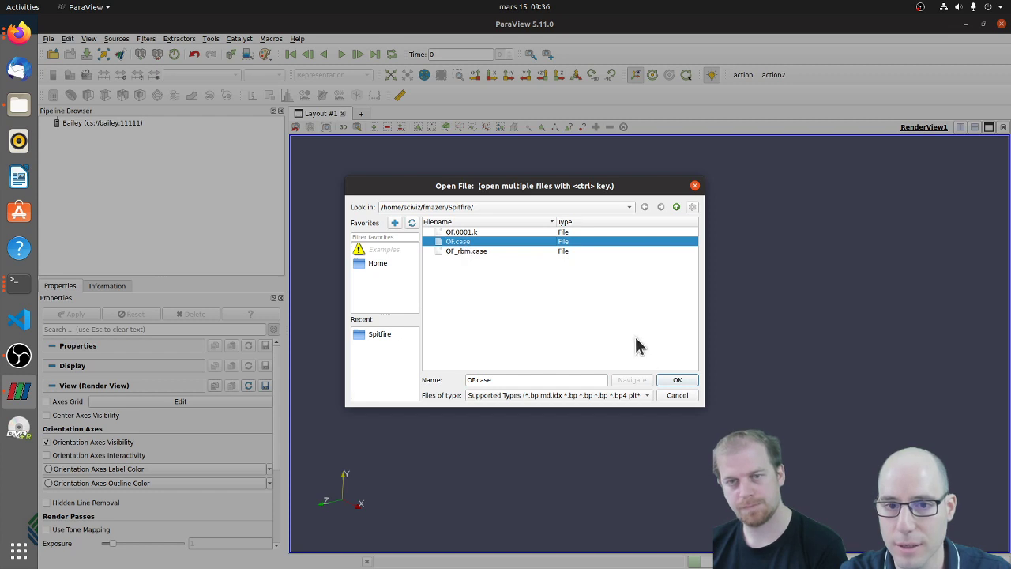
left_click(676, 382)
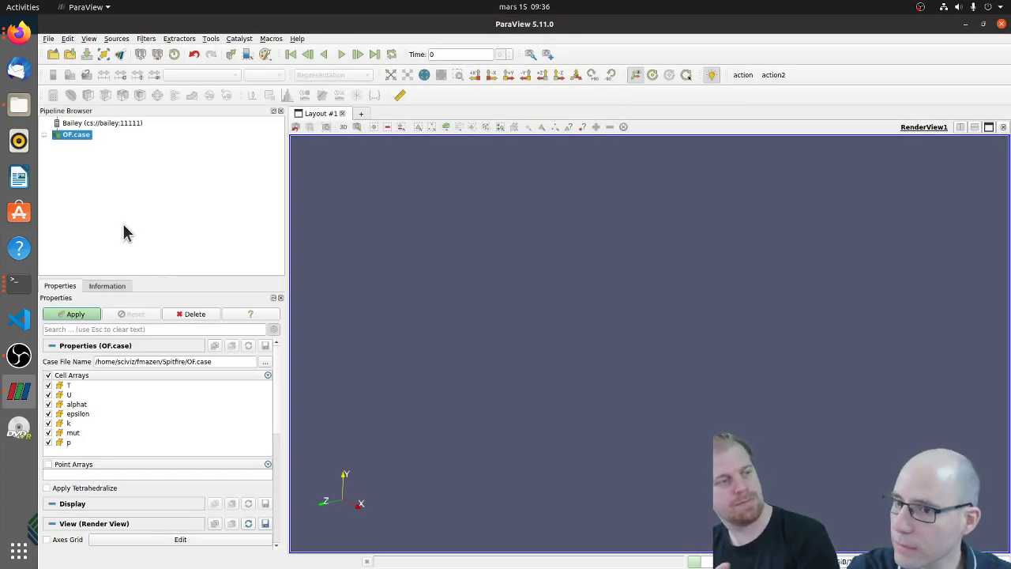
Apply the OF.case reader and rotate the k-coloured cylinder to show its side.
left_click(126, 233)
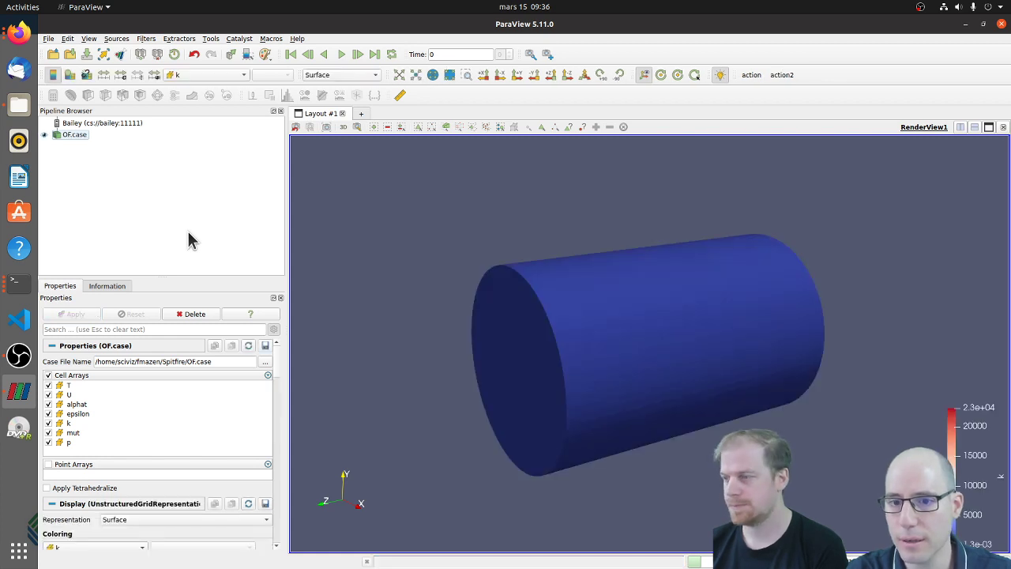
left_click_drag(368, 338, 390, 332)
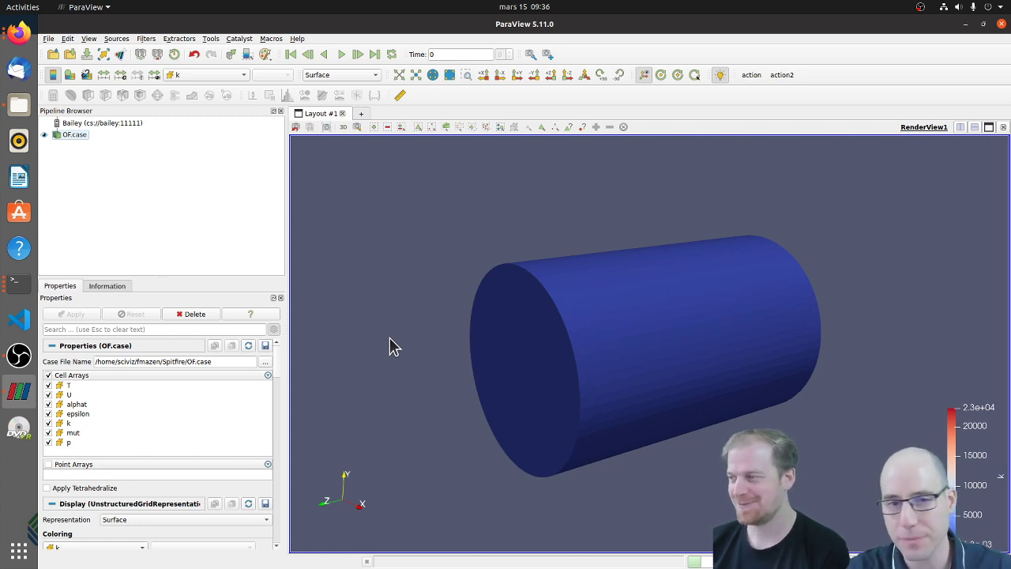
left_click(350, 75)
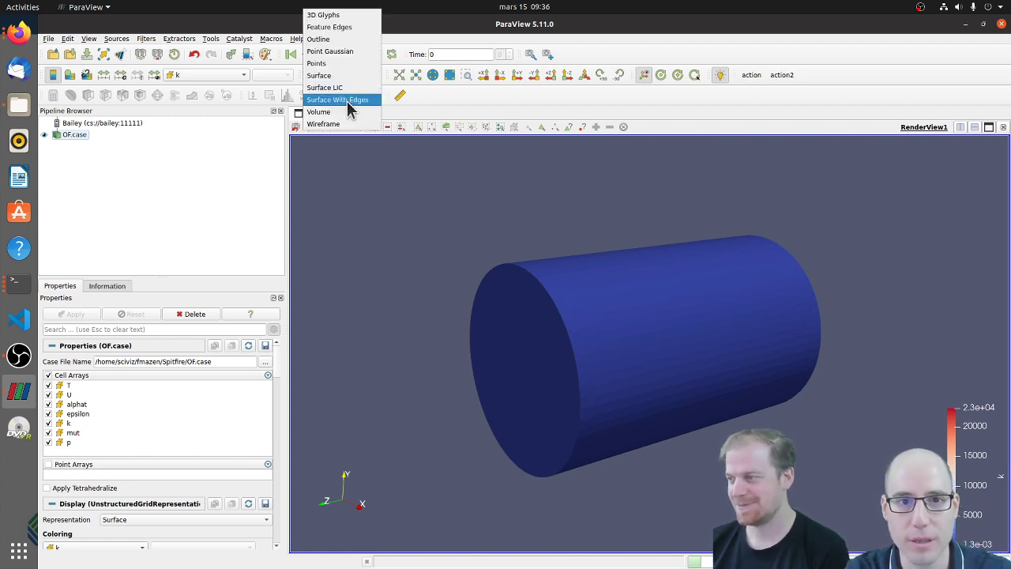
left_click(338, 99)
mouse_move(417, 345)
left_mouse_down()
mouse_move(481, 345)
mouse_move(422, 350)
left_mouse_up()
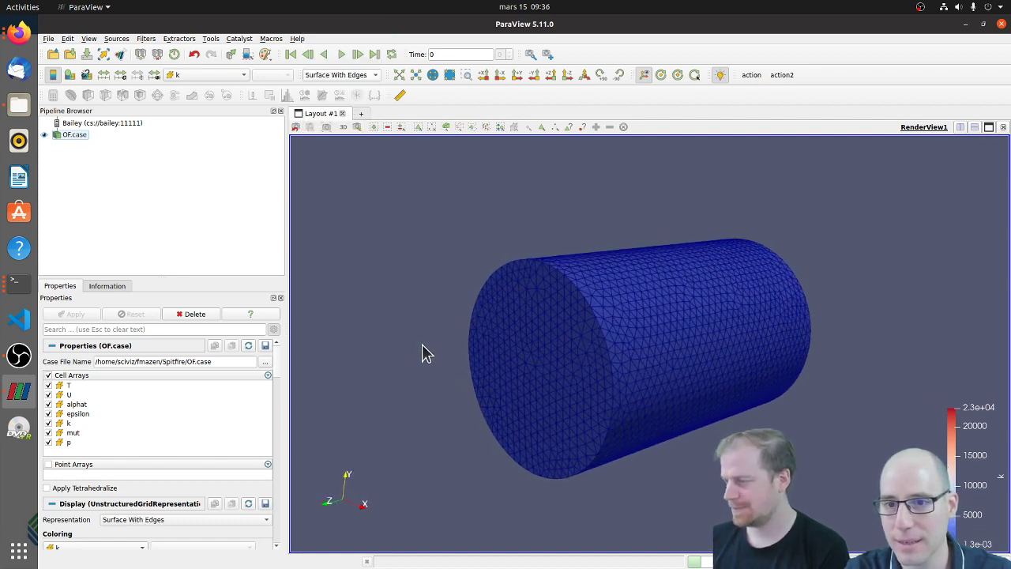
left_click(344, 75)
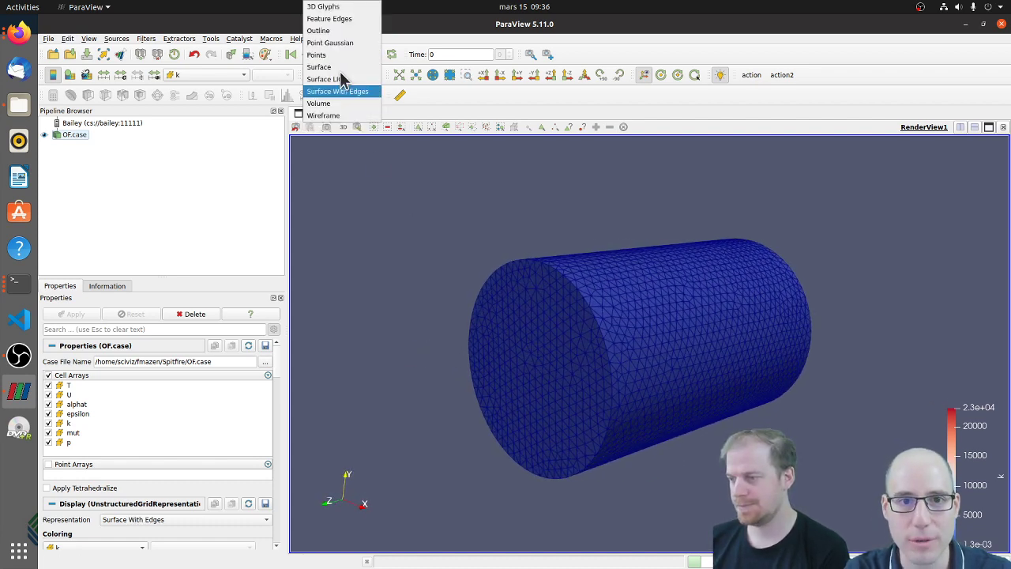
left_click(342, 116)
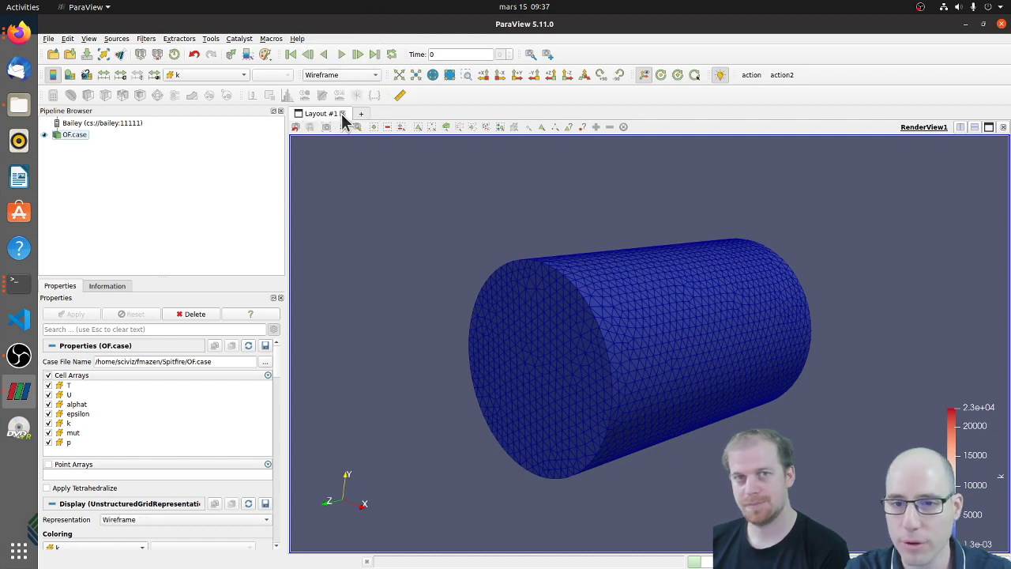
scroll(608, 365, "up", 2)
scroll(613, 366, "up", 3)
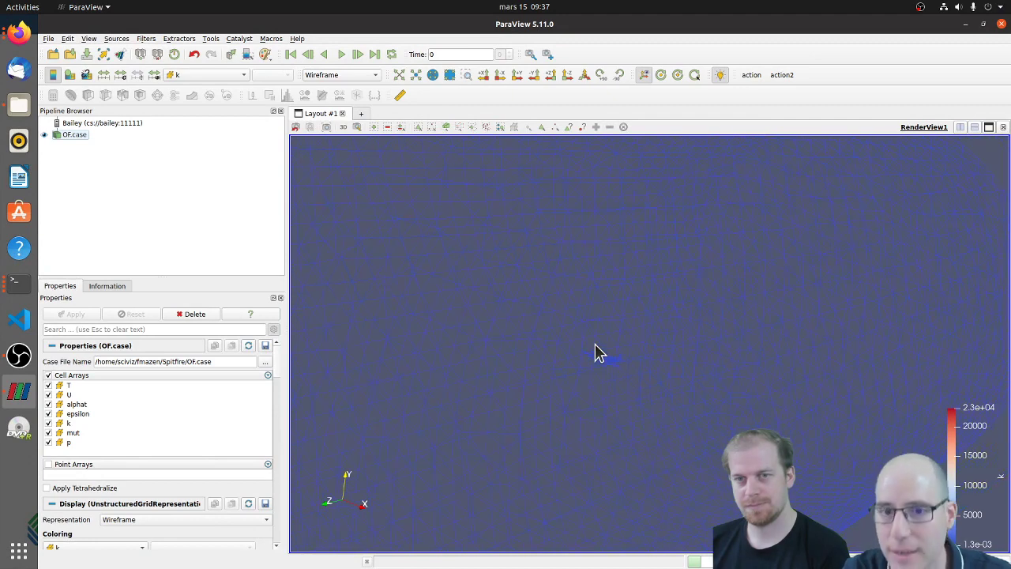
scroll(584, 367, "down", 3)
scroll(569, 371, "up", 2)
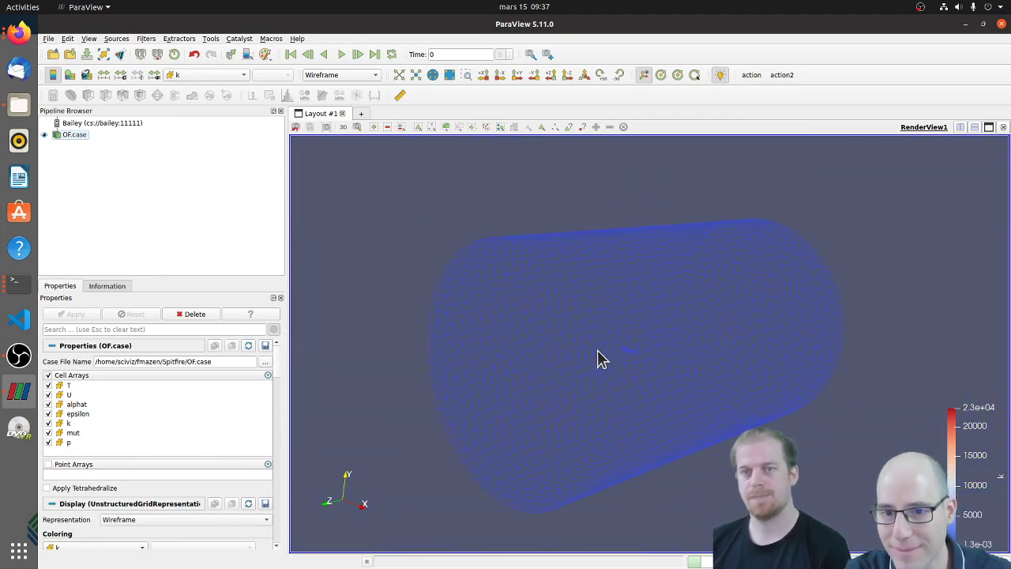
scroll(585, 363, "down", 2)
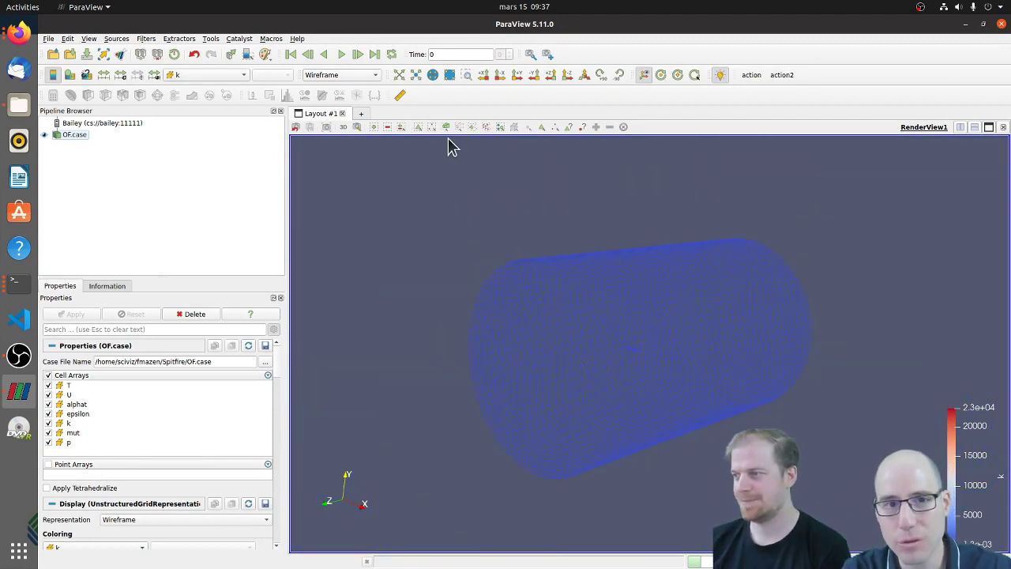
left_click(346, 75)
left_click(347, 69)
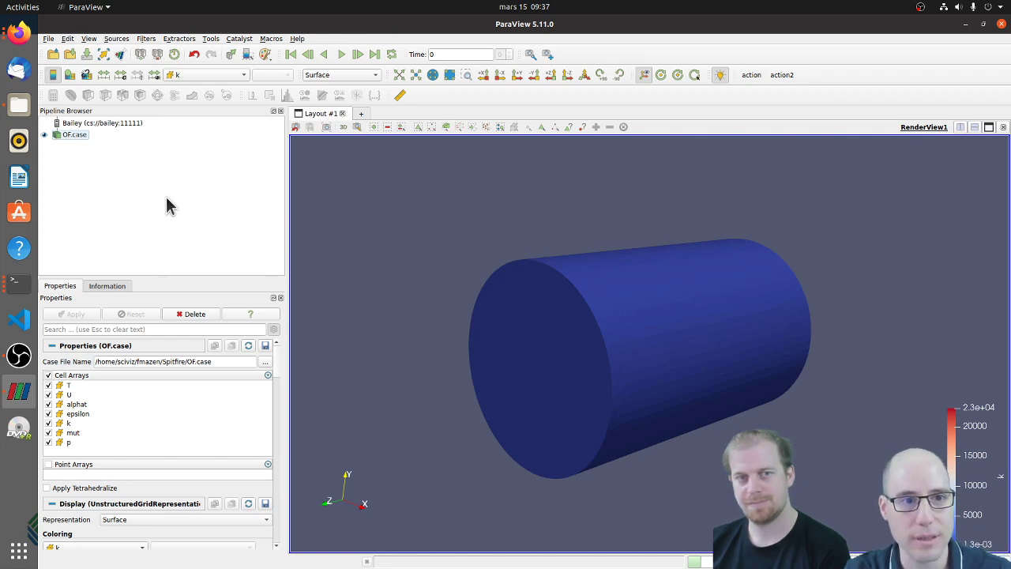
left_click(74, 135)
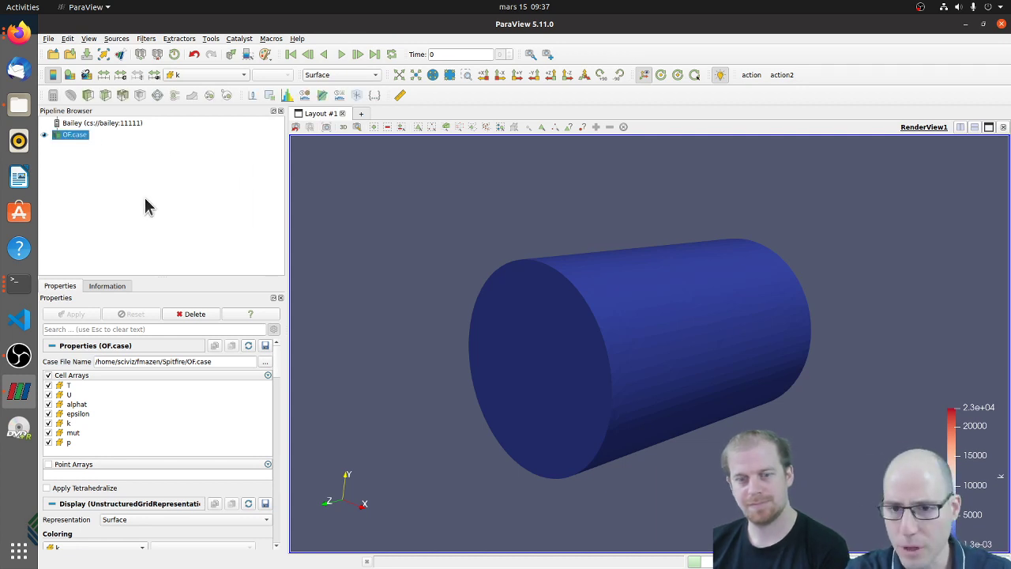
Add a plane Clip to OF.case, show it as Surface With Edges, and hide the plane.
left_click(88, 95)
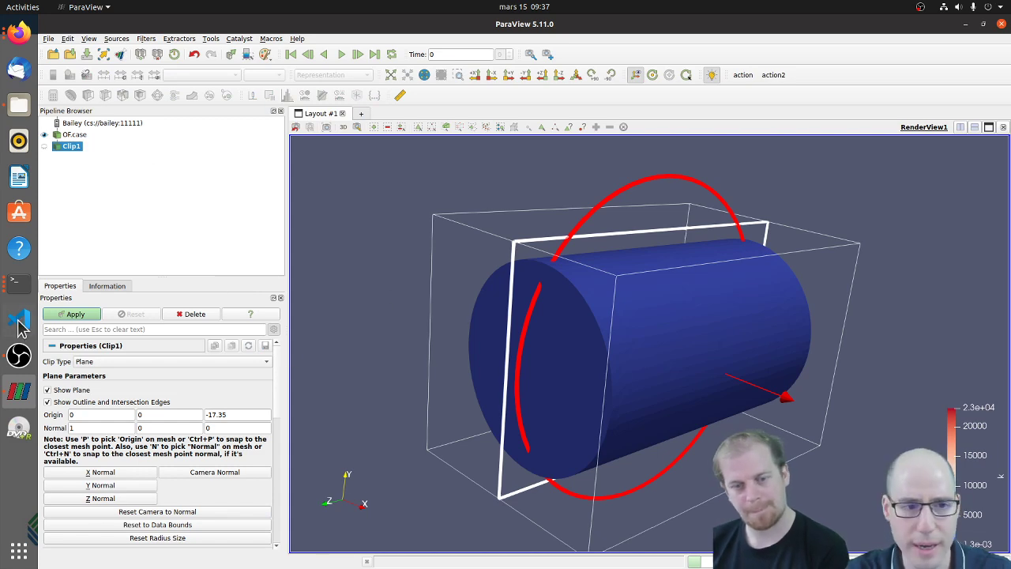
key("ctrl+Return")
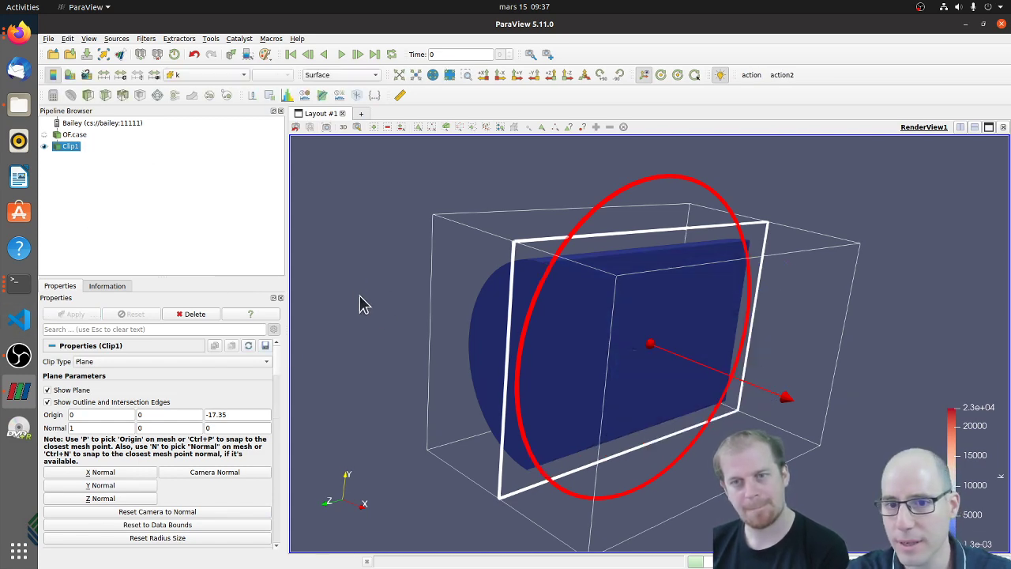
left_click_drag(366, 311, 341, 309)
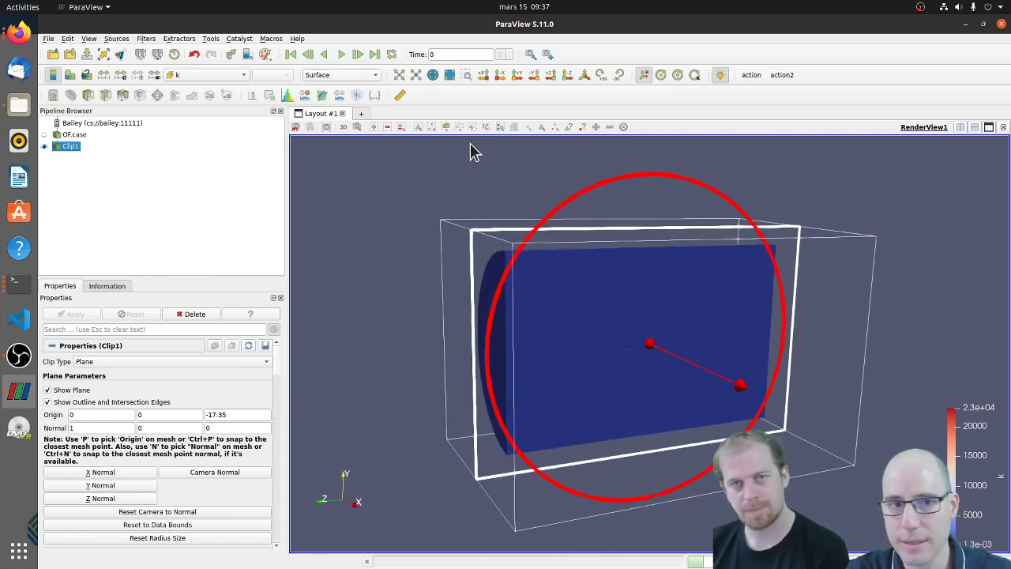
left_click(324, 75)
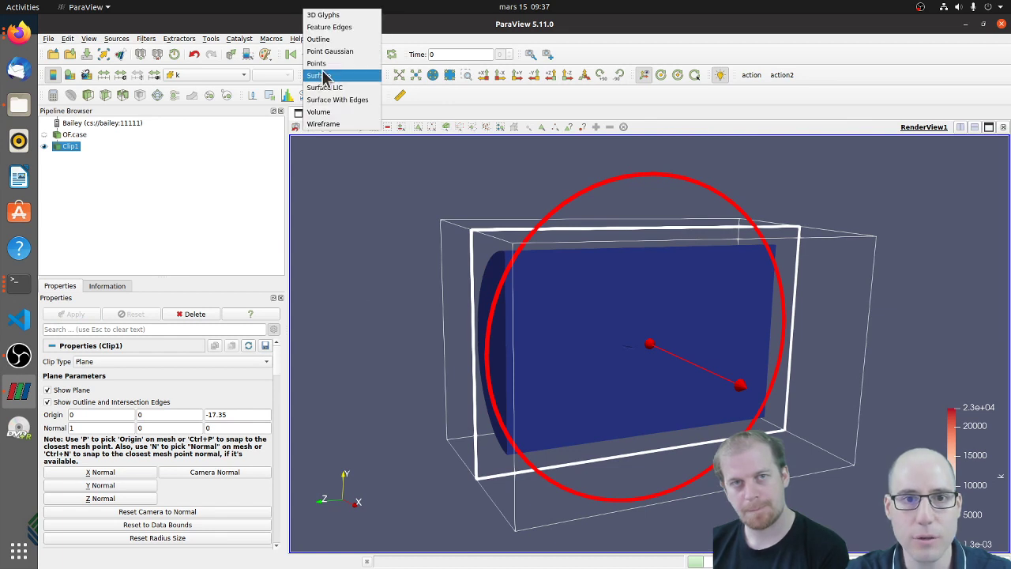
left_click(352, 100)
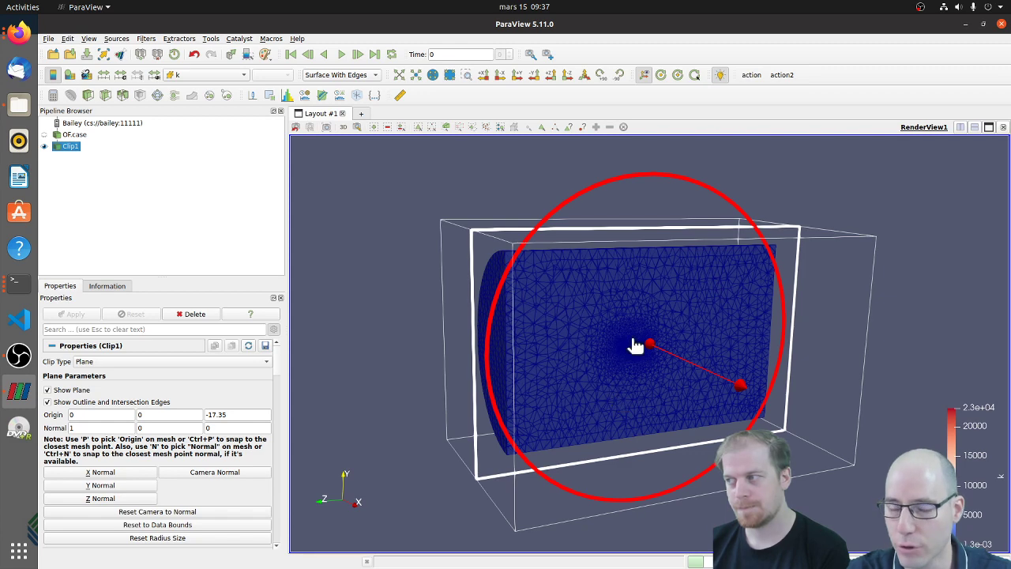
left_click(47, 390)
Zoom and orbit to inspect the refined clipped mesh around the aircraft.
scroll(627, 352, "up", 6)
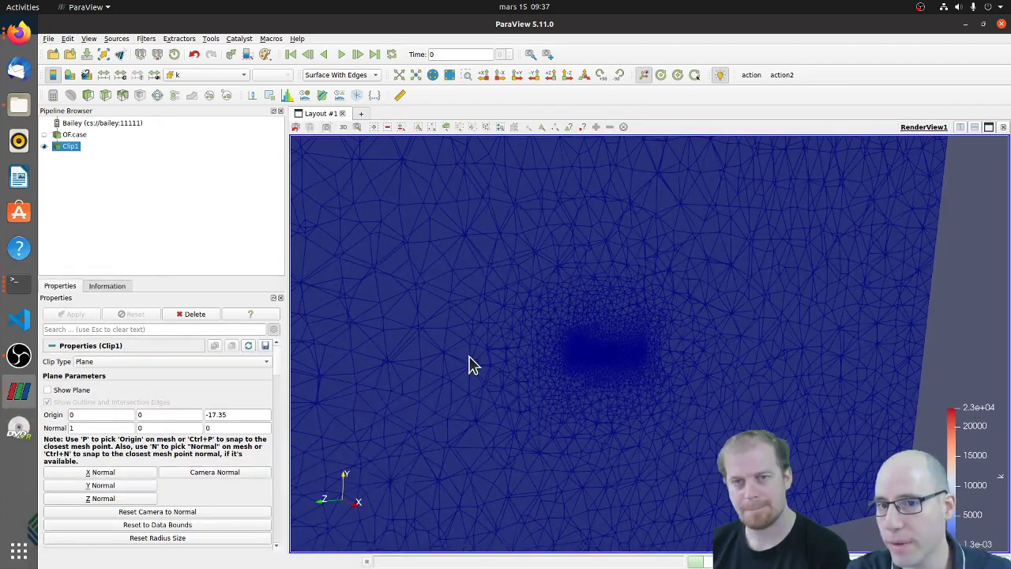
scroll(585, 360, "up", 5)
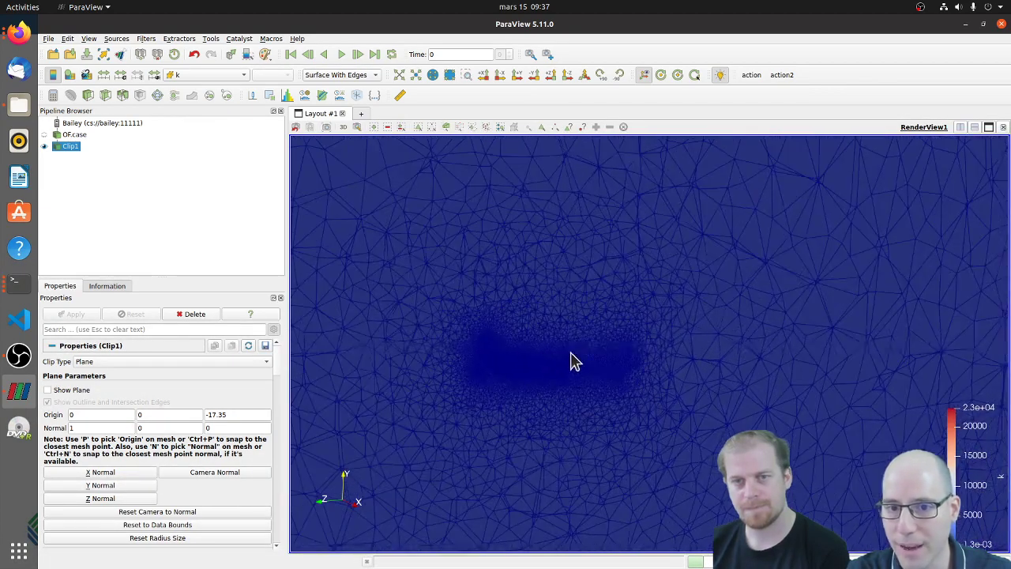
scroll(447, 384, "up", 2)
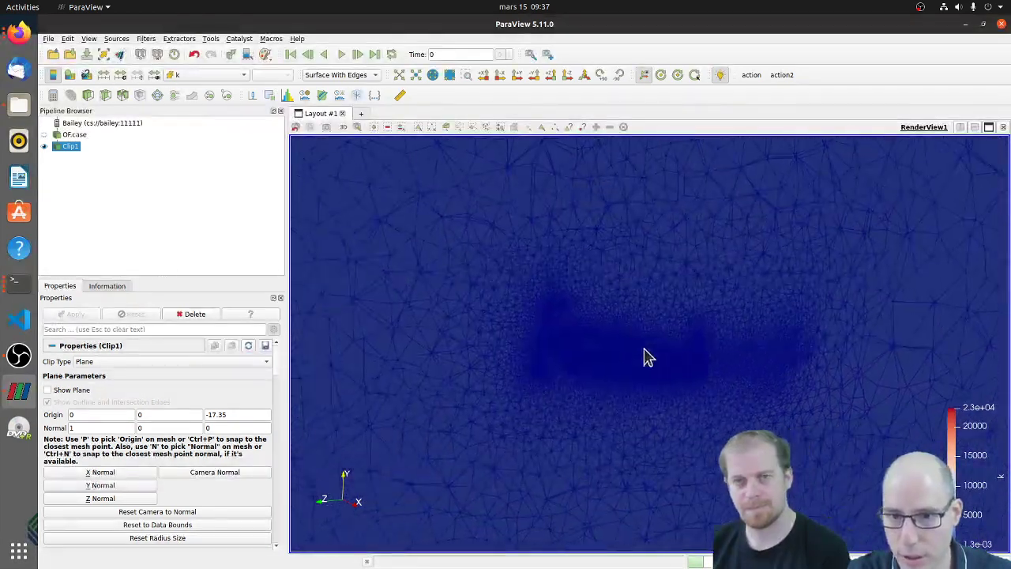
left_click_drag(641, 356, 589, 403)
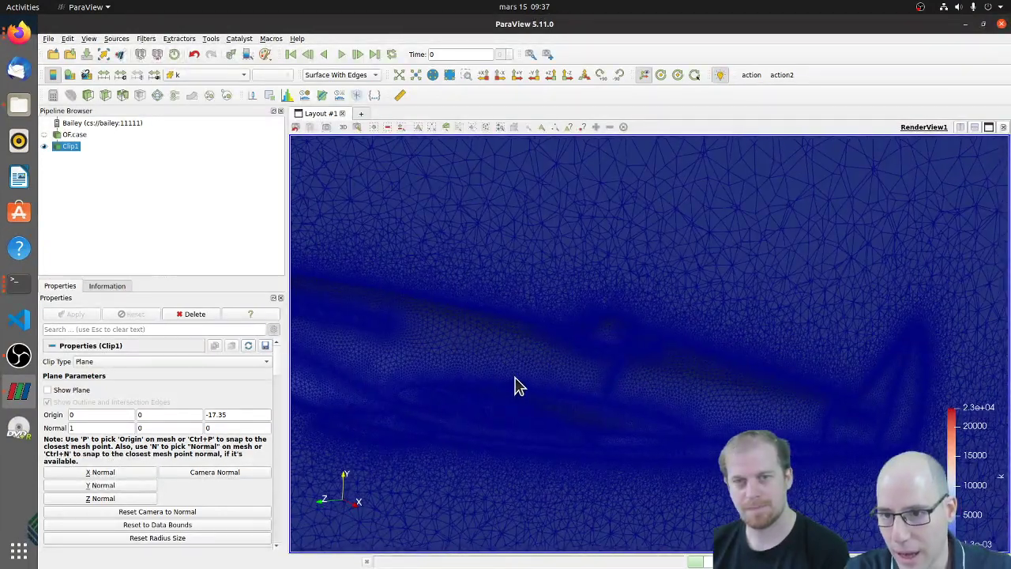
scroll(516, 384, "up", 5)
scroll(525, 383, "down", 5)
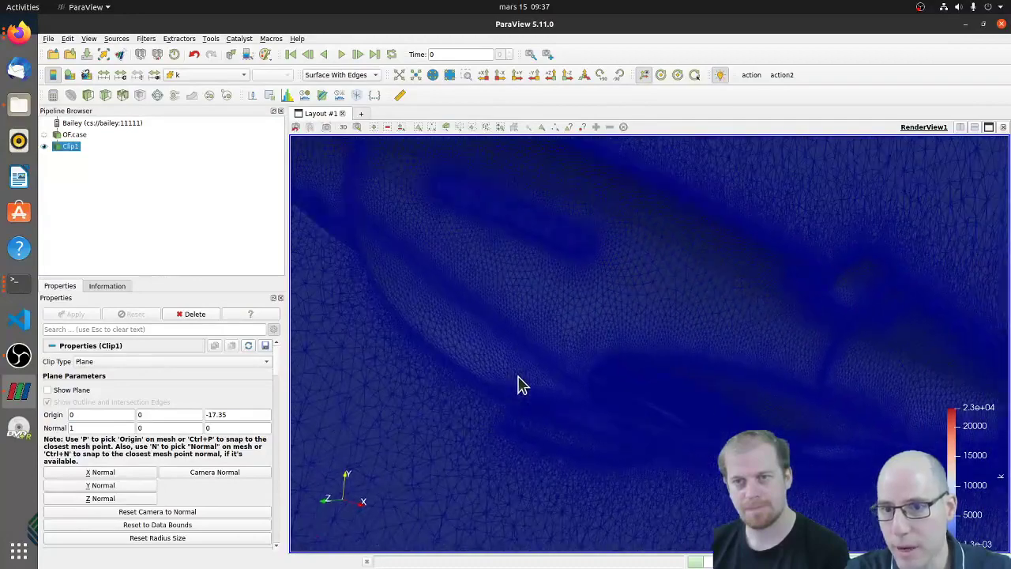
scroll(519, 380, "up", 5)
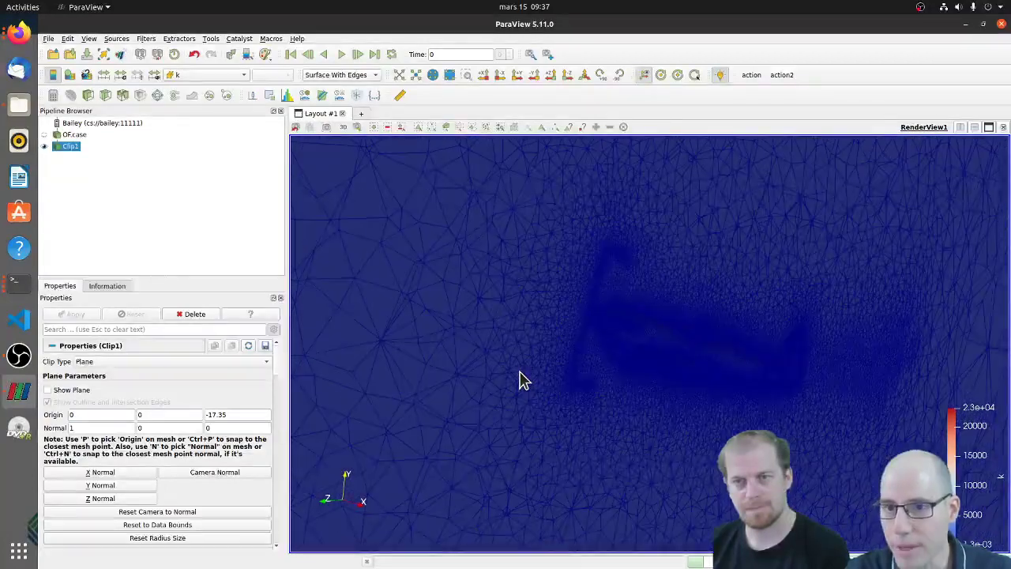
scroll(520, 380, "down", 5)
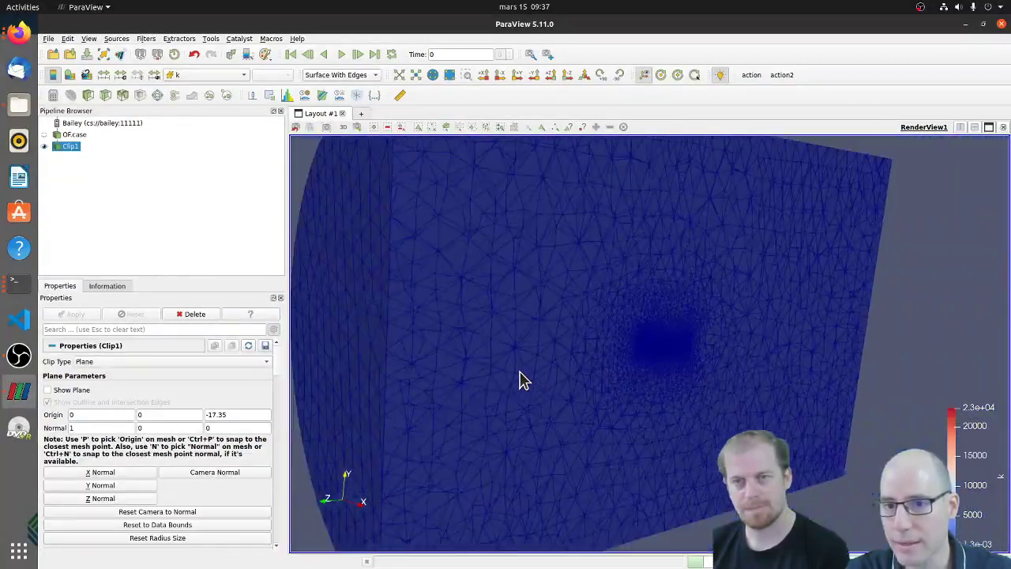
mouse_move(512, 381)
left_mouse_down()
mouse_move(505, 388)
mouse_move(521, 377)
left_mouse_up()
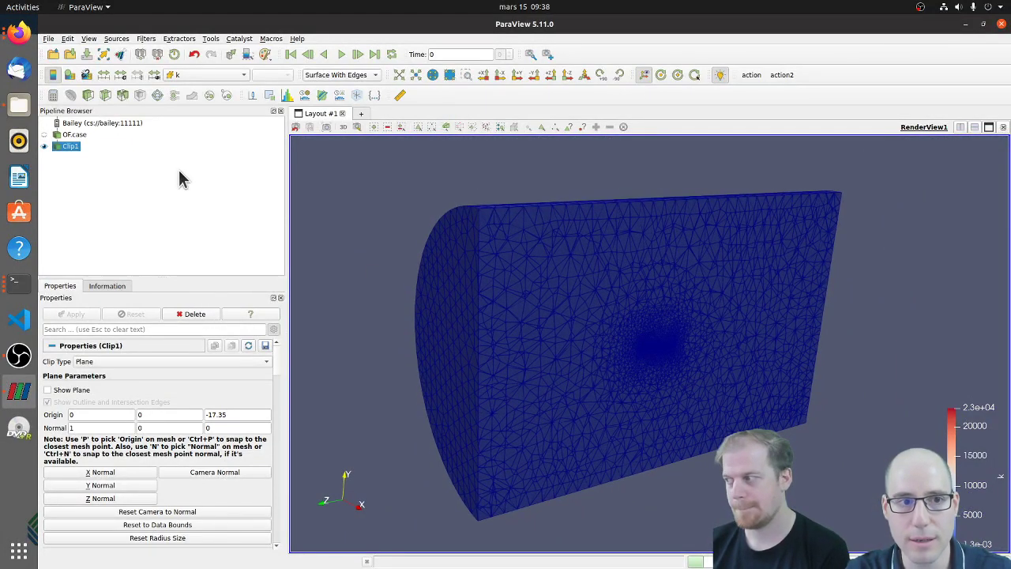
Delete Clip1 and bring up the MultiBlock Inspector from the View menu.
left_click(195, 315)
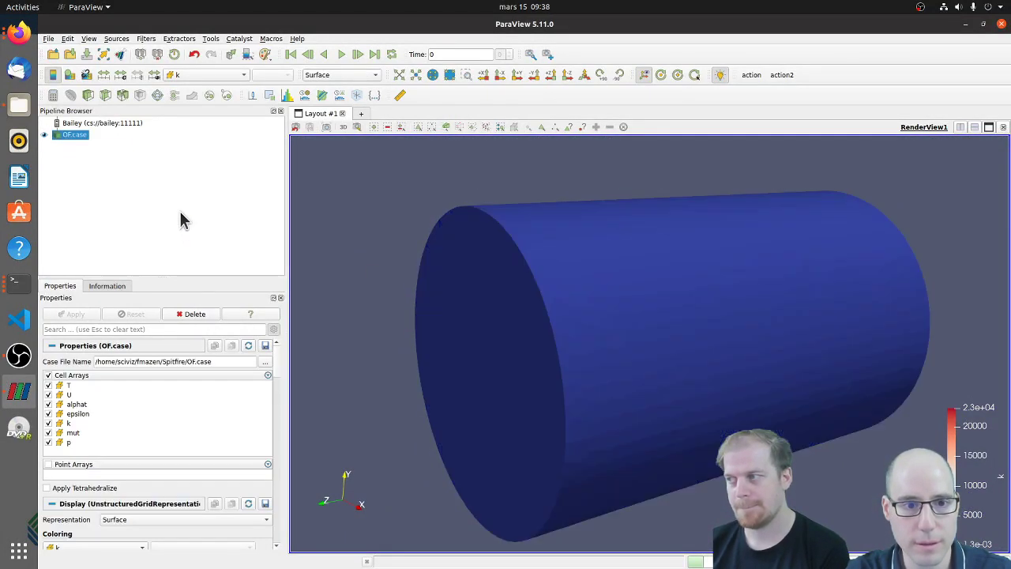
left_click(90, 39)
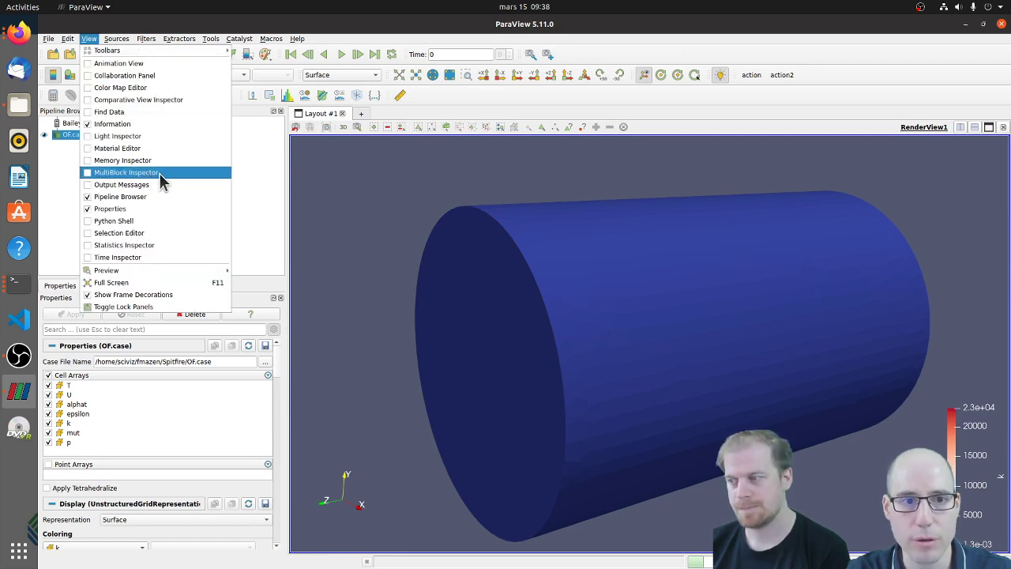
left_click(157, 174)
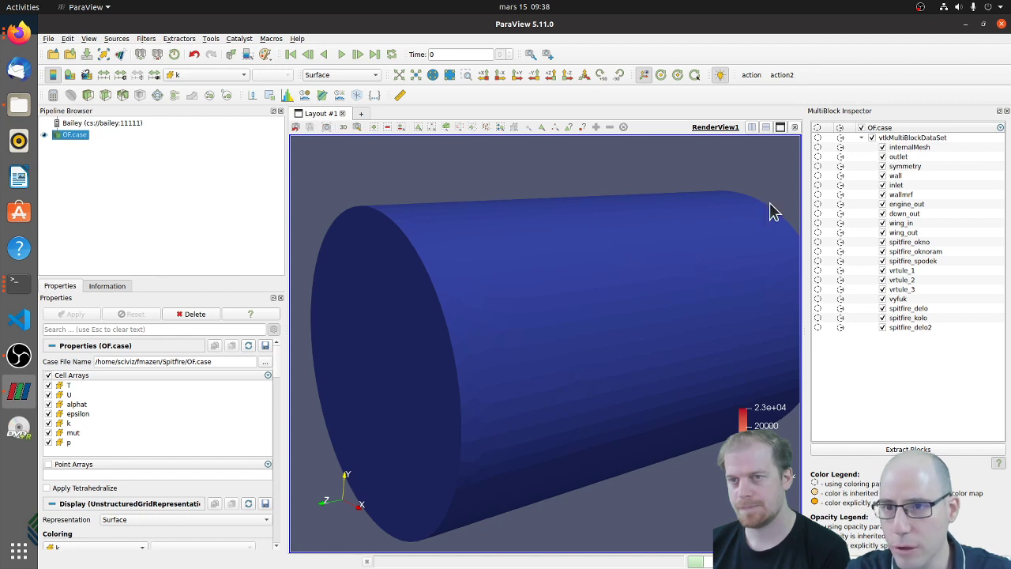
Hide all blocks, then show only the Spitfire body, vrtule_3, spitfire_okno and wing_out blocks.
left_click(882, 148)
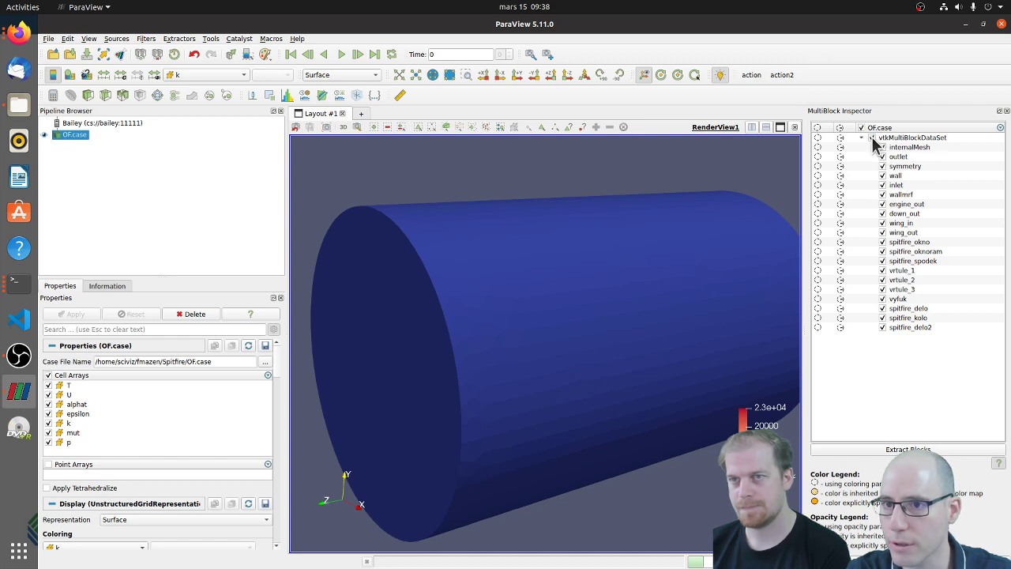
left_click(873, 137)
left_click(873, 138)
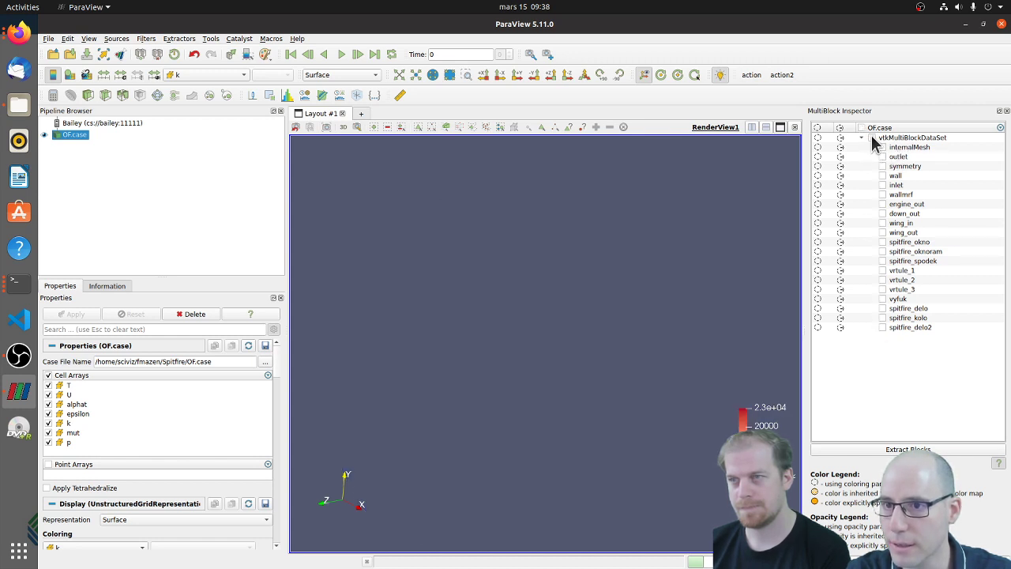
left_click(883, 318)
left_click(882, 328)
left_click(882, 309)
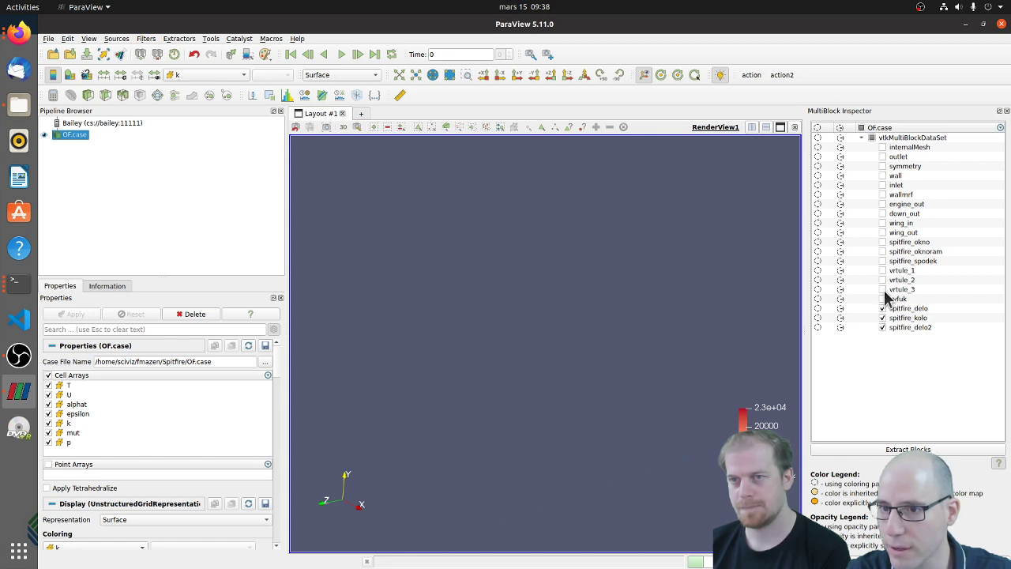
left_click(883, 289)
left_click(882, 243)
left_click(883, 242)
left_click(883, 232)
Make the internalMesh block visible again so the full cylinder shows.
scroll(531, 376, "up", 10)
left_click(883, 148)
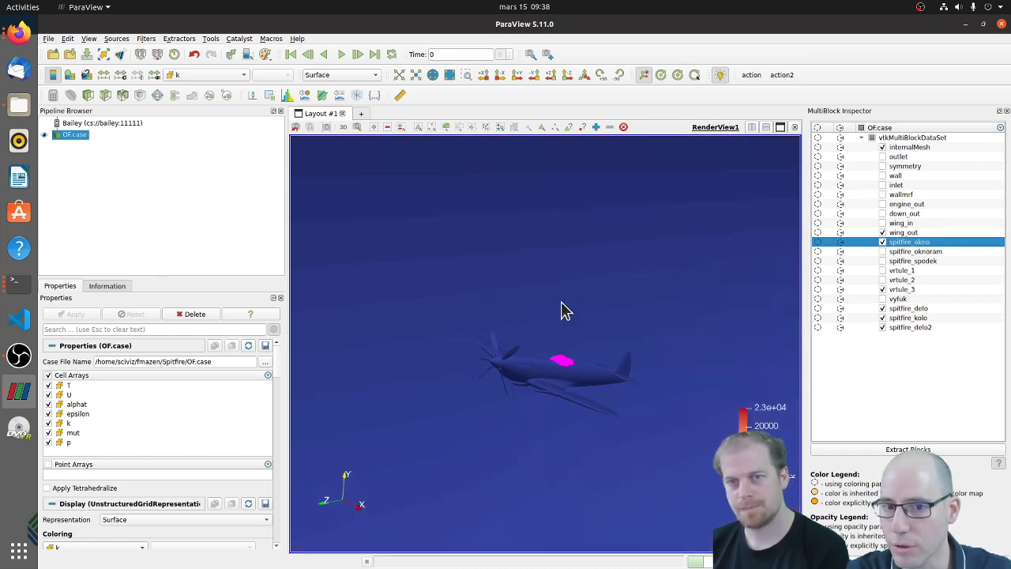
scroll(609, 357, "down", 3)
scroll(614, 360, "up", 1)
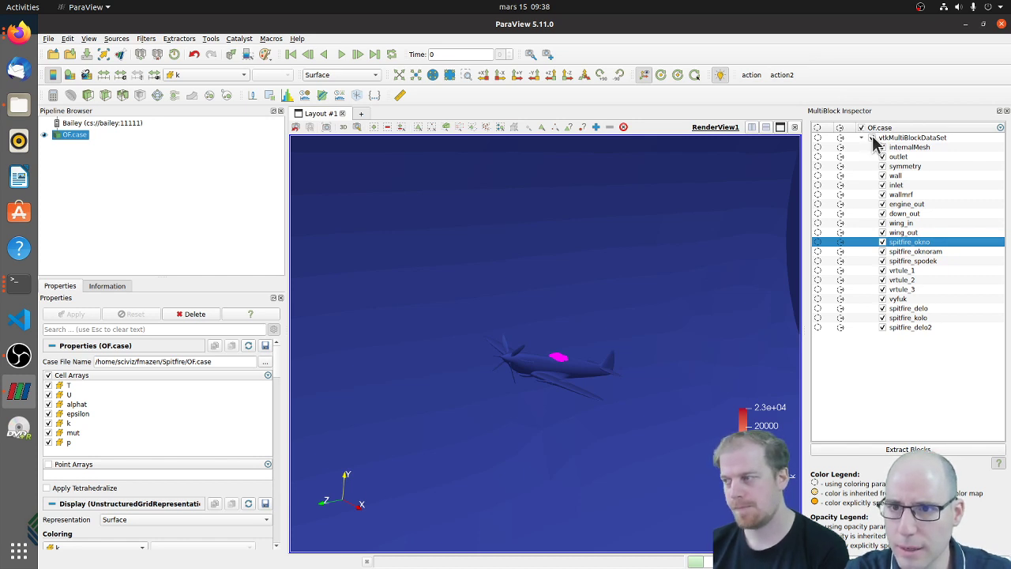
scroll(655, 253, "down", 5)
scroll(644, 242, "up", 3)
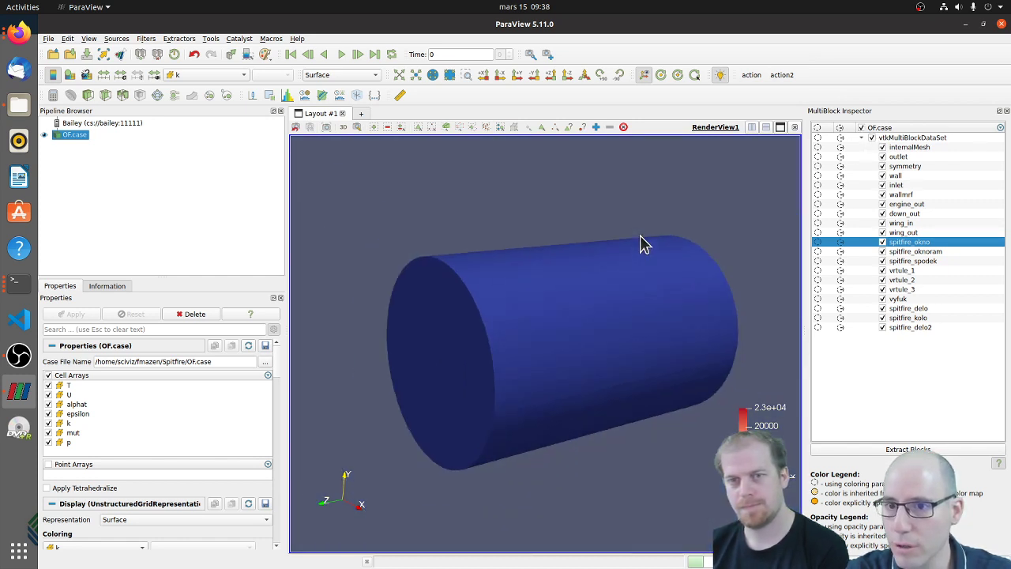
Extract only the internalMesh block from OF.case with Extract Block.
left_click(228, 96)
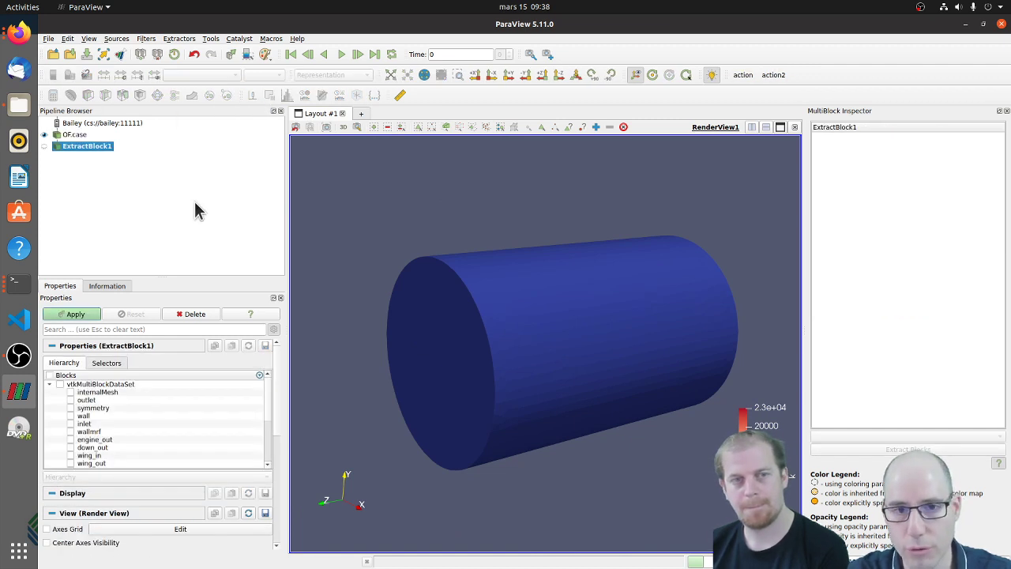
left_click(70, 392)
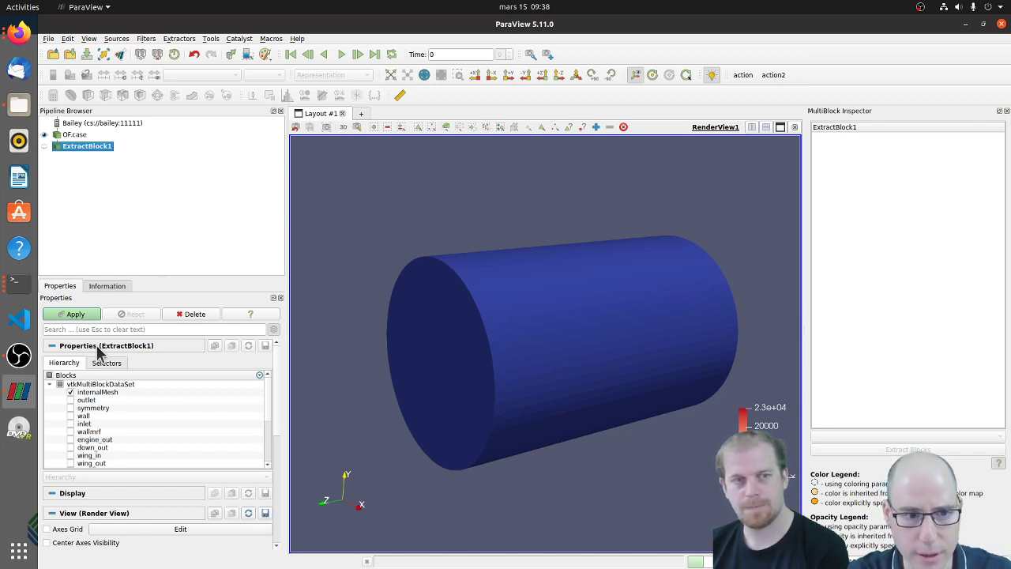
left_click(75, 314)
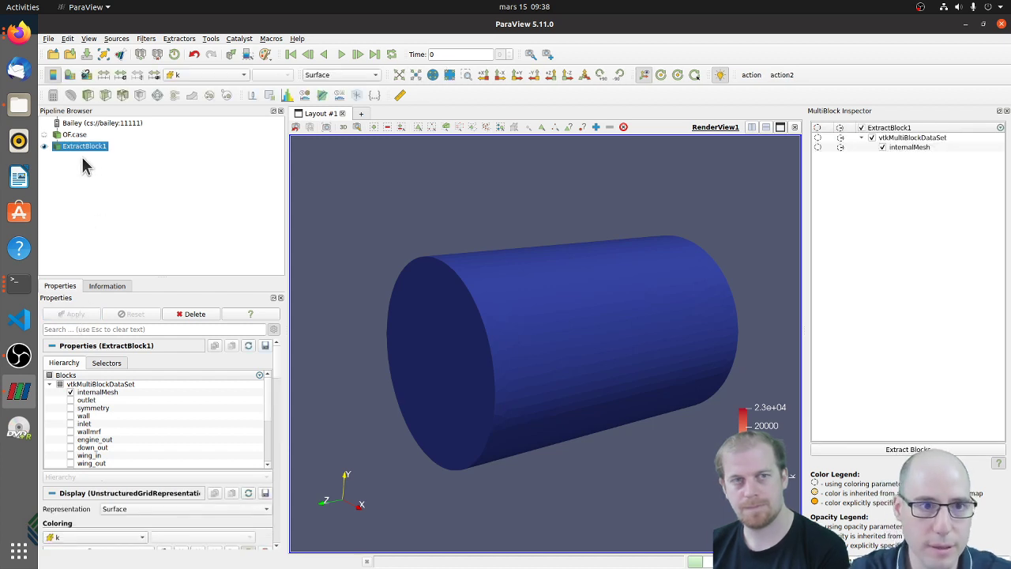
Rename ExtractBlock1 to InternalMesh.
double_click(83, 148)
type("internalMesh")
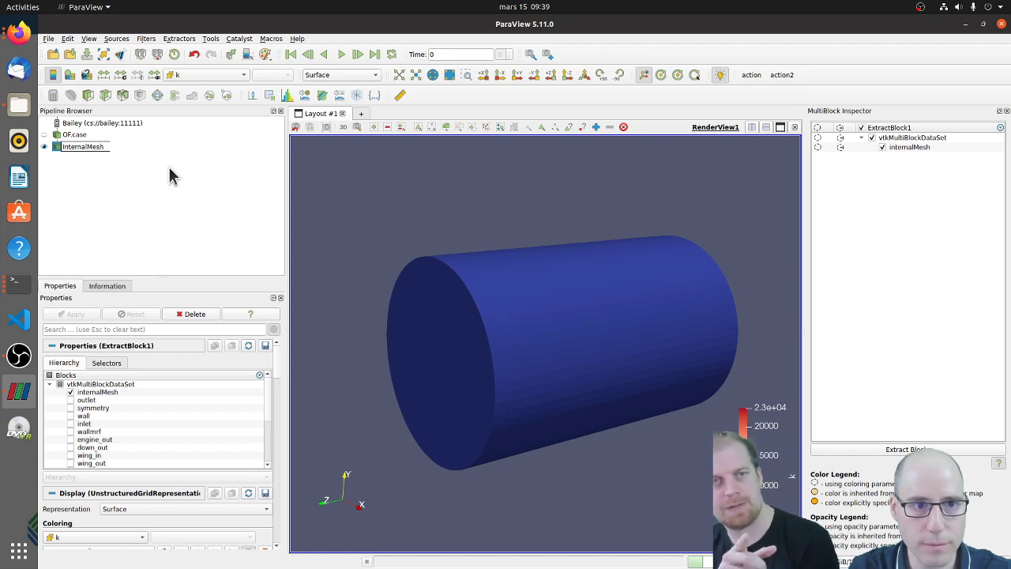
key("Escape")
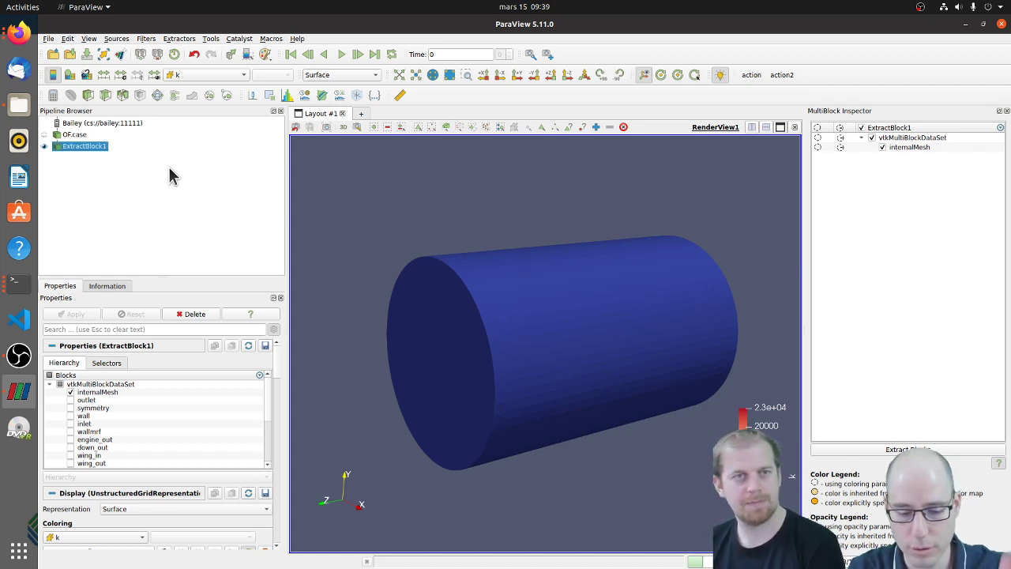
right_click(91, 147)
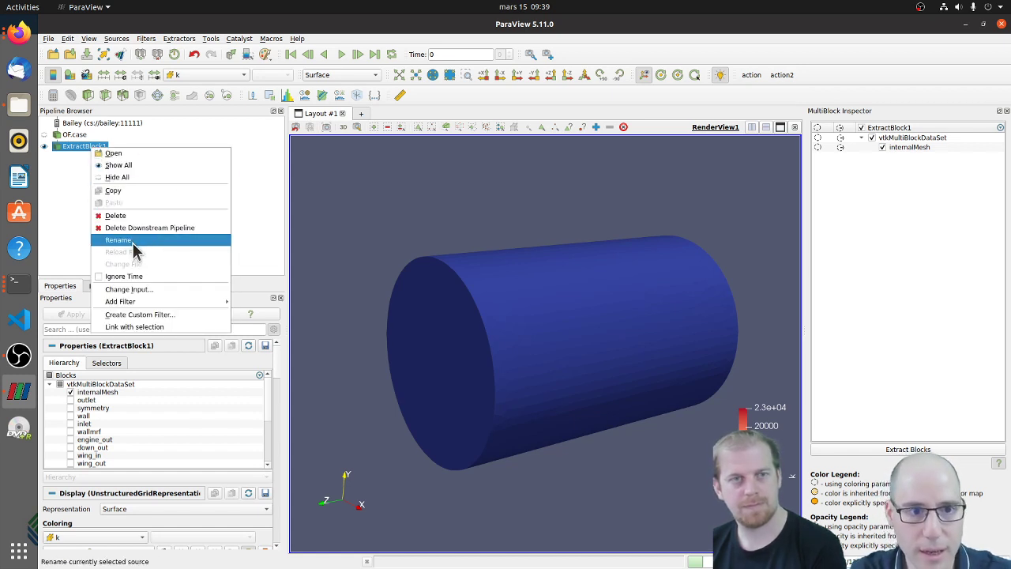
left_click(132, 242)
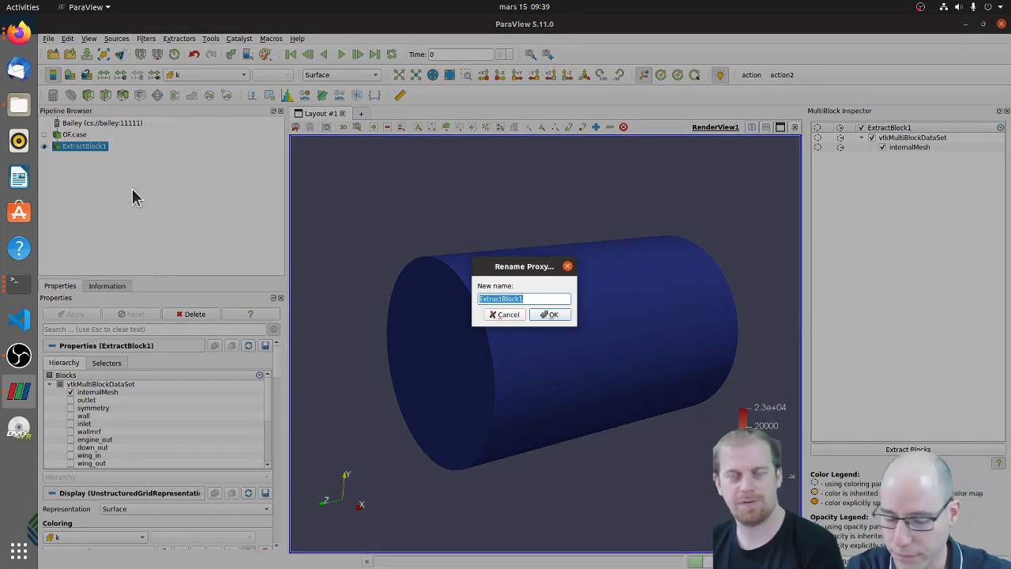
type("InternalMesh")
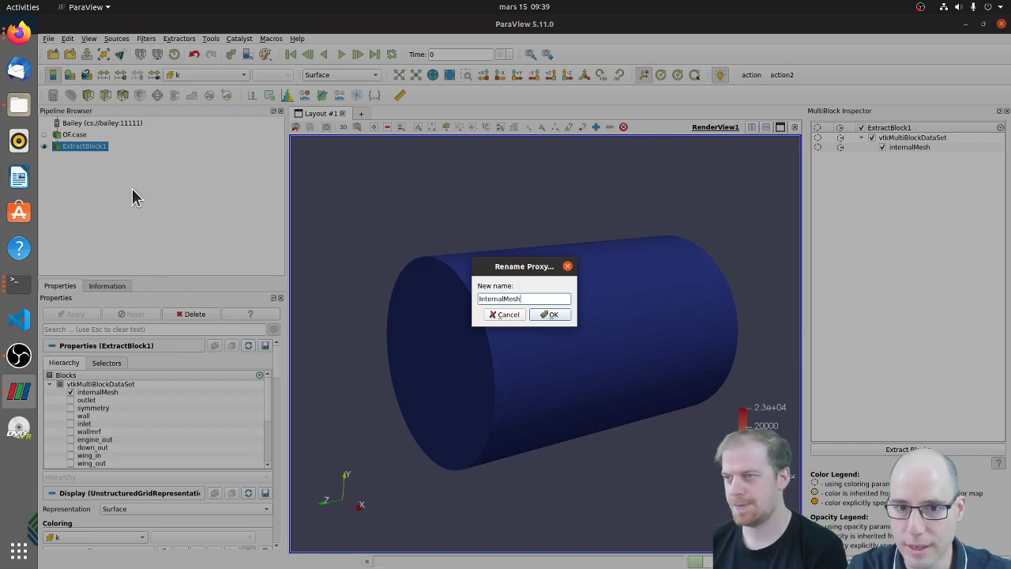
key("Return")
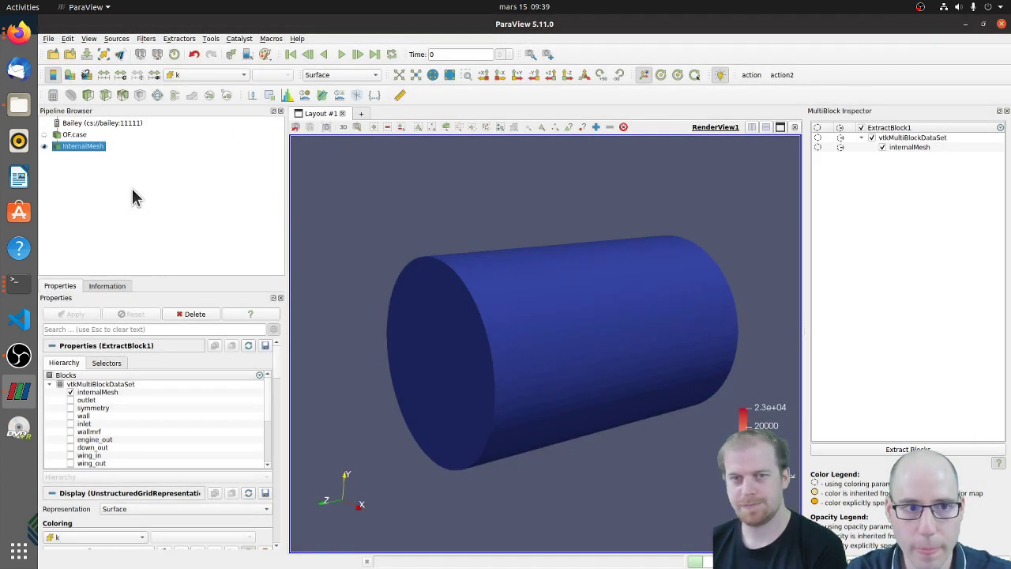
Extract all OF.case blocks except internalMesh, outlet, symmetry and inlet.
left_click(73, 135)
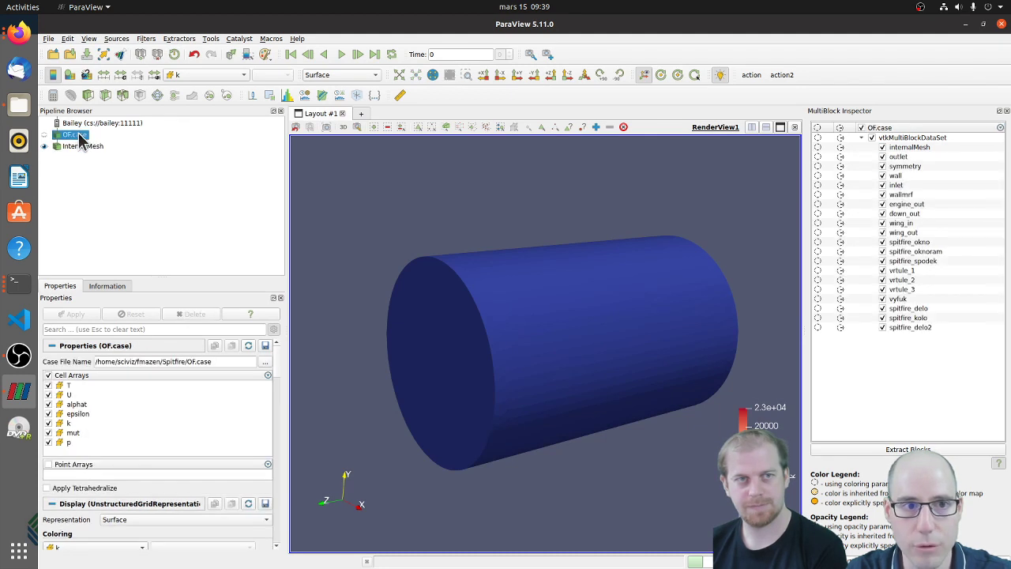
left_click(226, 96)
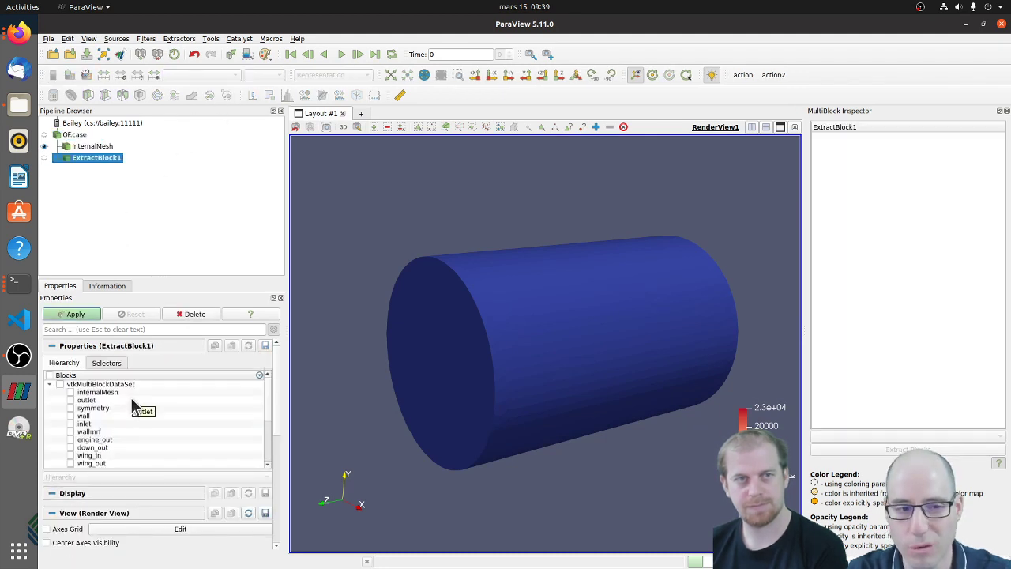
left_click(59, 385)
left_click(70, 392)
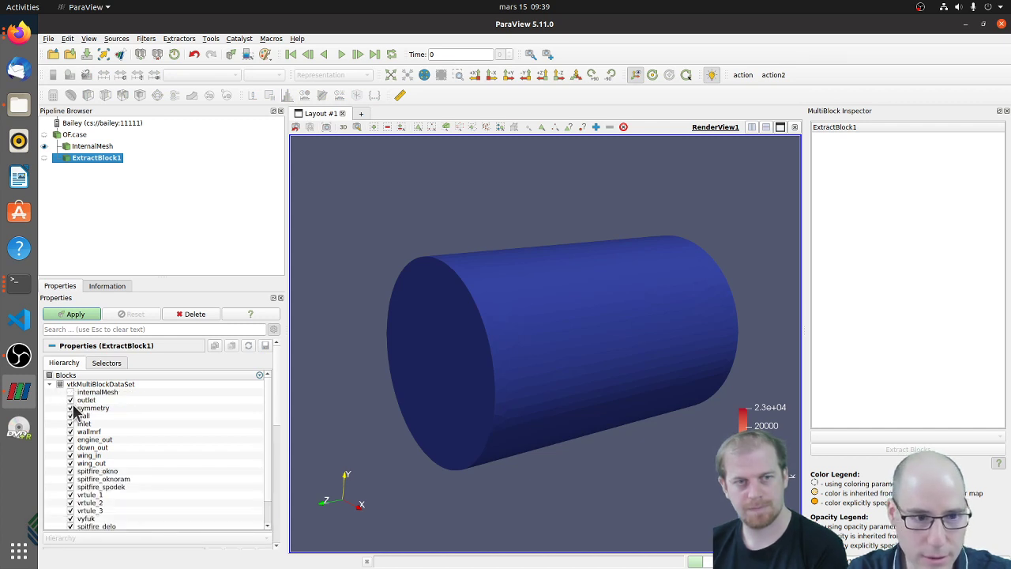
left_click(70, 400)
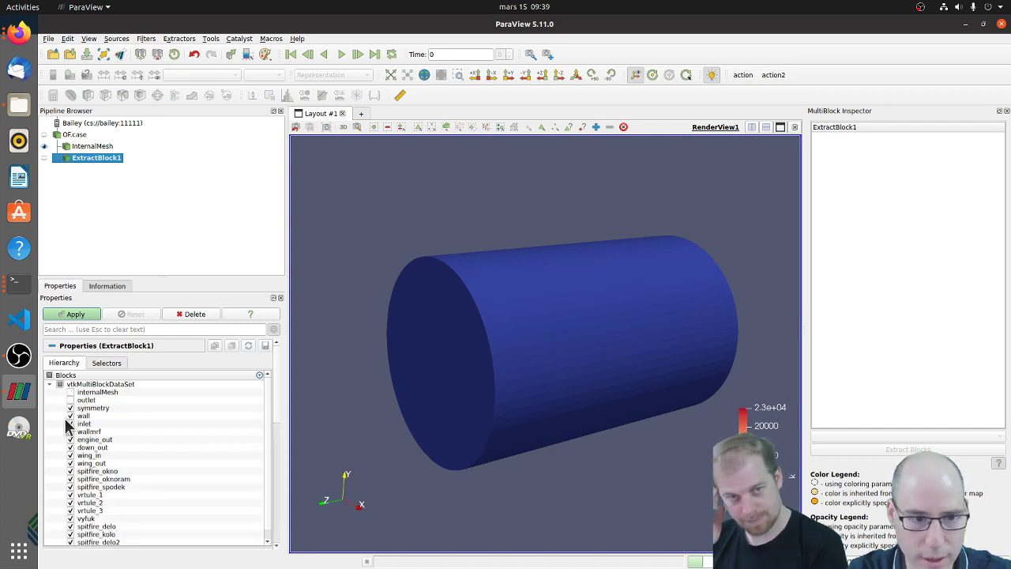
left_click(71, 408)
left_click(71, 424)
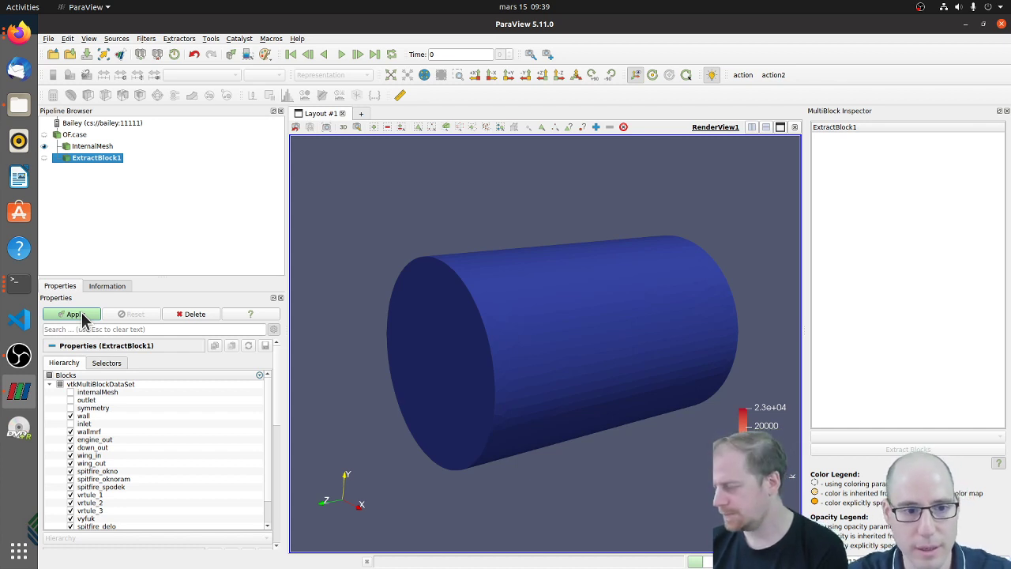
left_click(79, 316)
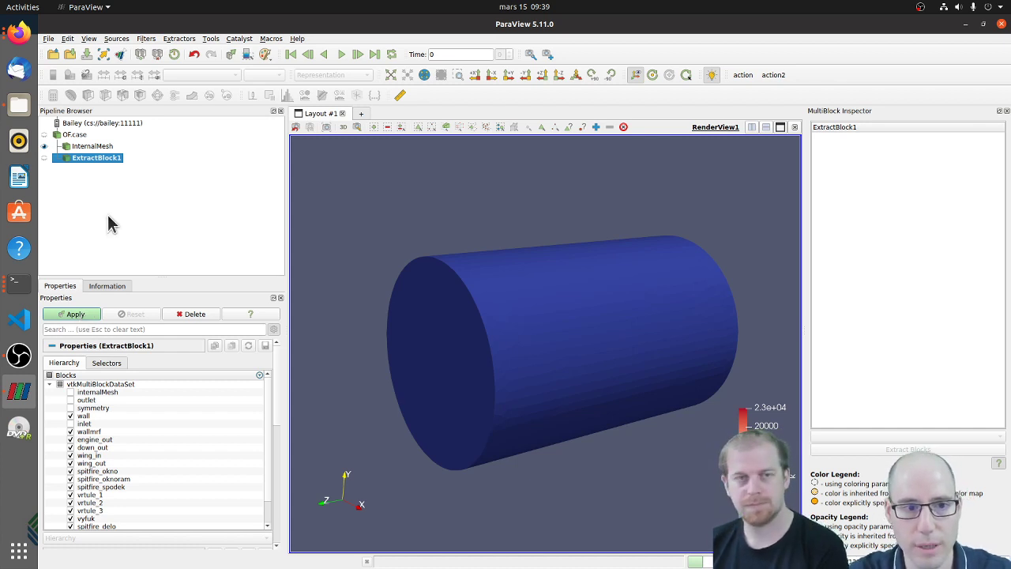
Hide InternalMesh, fit the camera to the aircraft, and rename the extraction Spitfire.
left_click(45, 147)
left_click(399, 74)
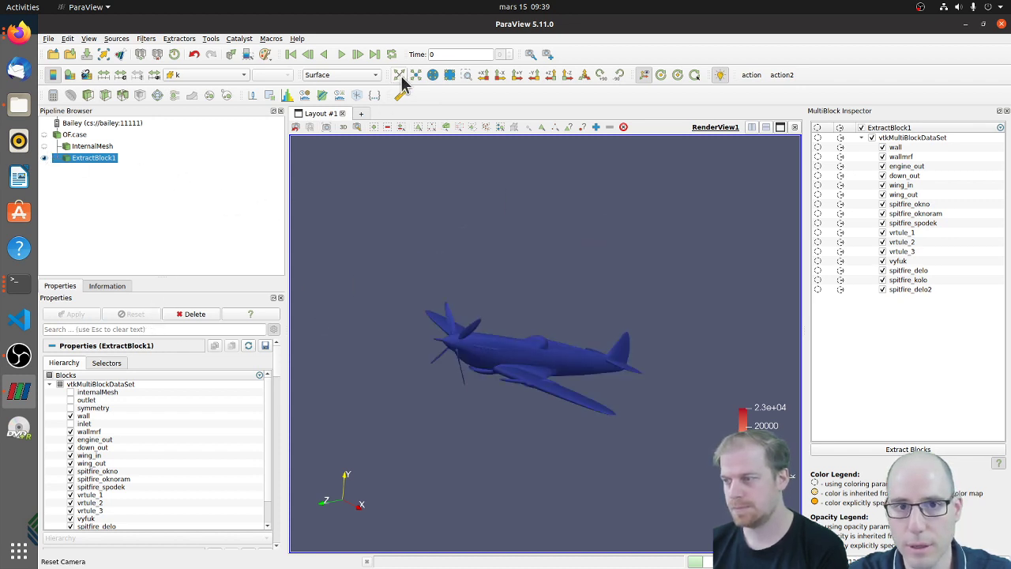
mouse_move(481, 343)
left_mouse_down()
mouse_move(522, 366)
mouse_move(489, 349)
left_mouse_up()
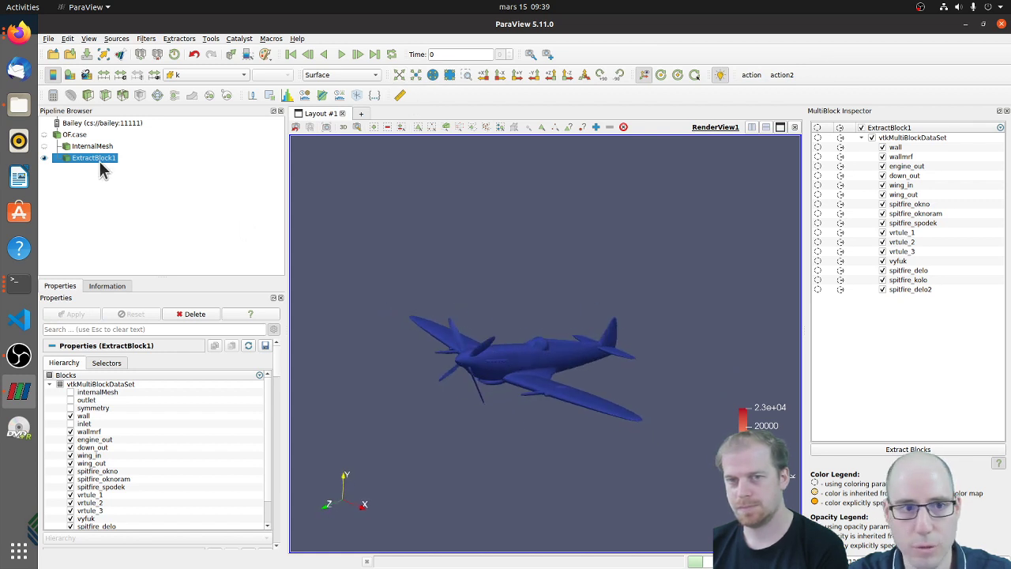
left_click(81, 159)
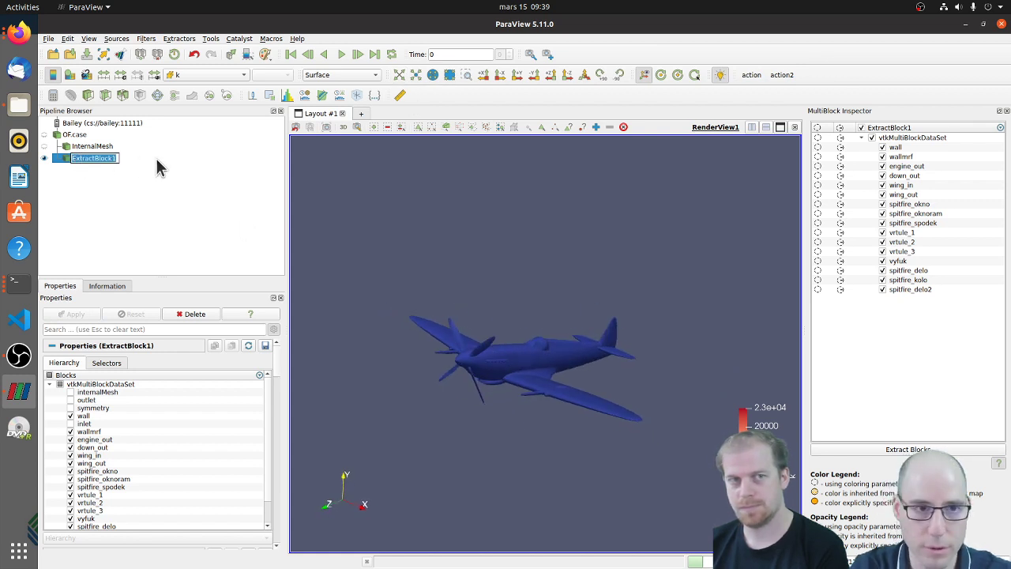
type("Spitfire")
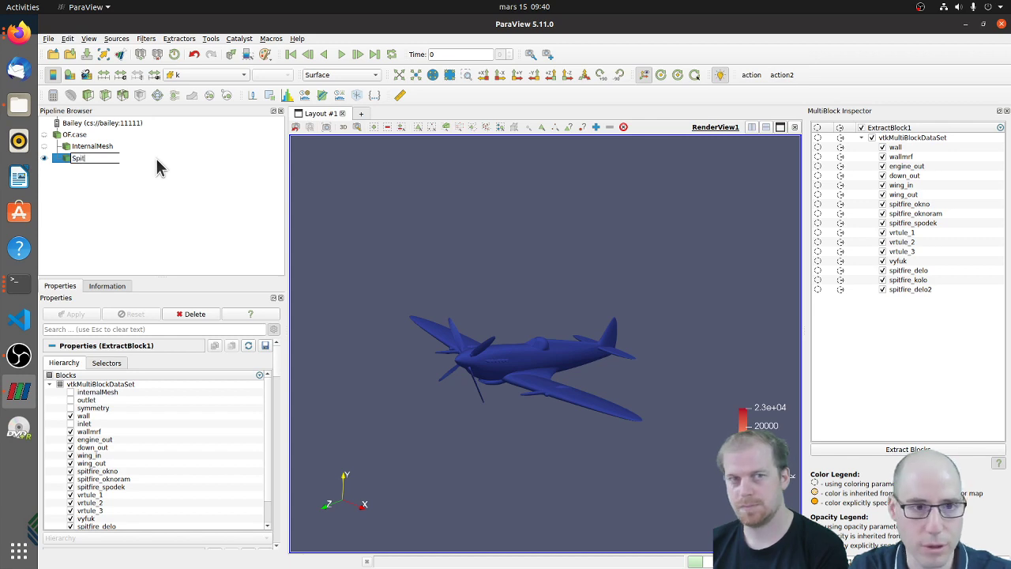
key("Return")
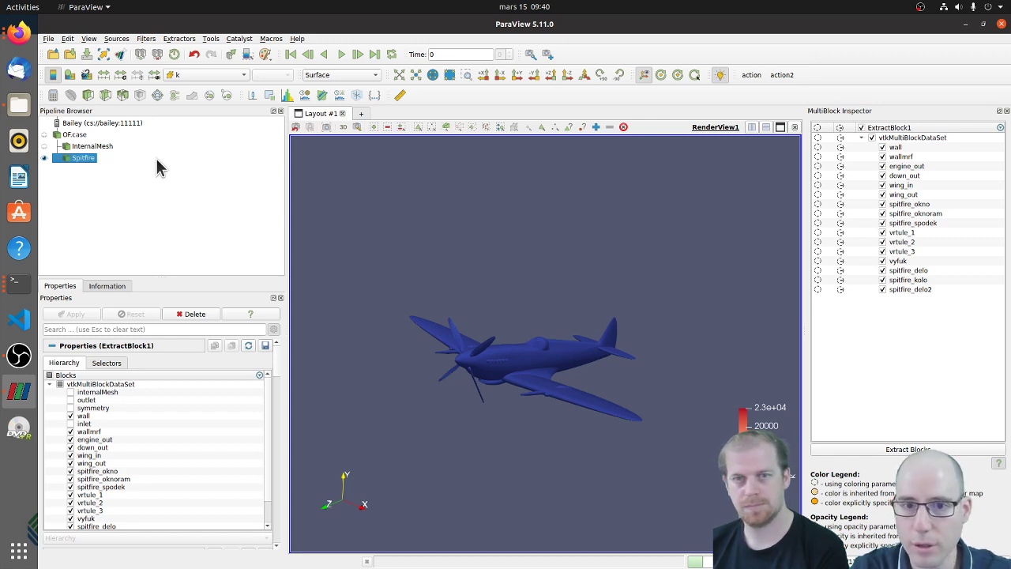
left_click(108, 147)
Show InternalMesh again using the Outline representation.
left_click(348, 75)
left_click(348, 50)
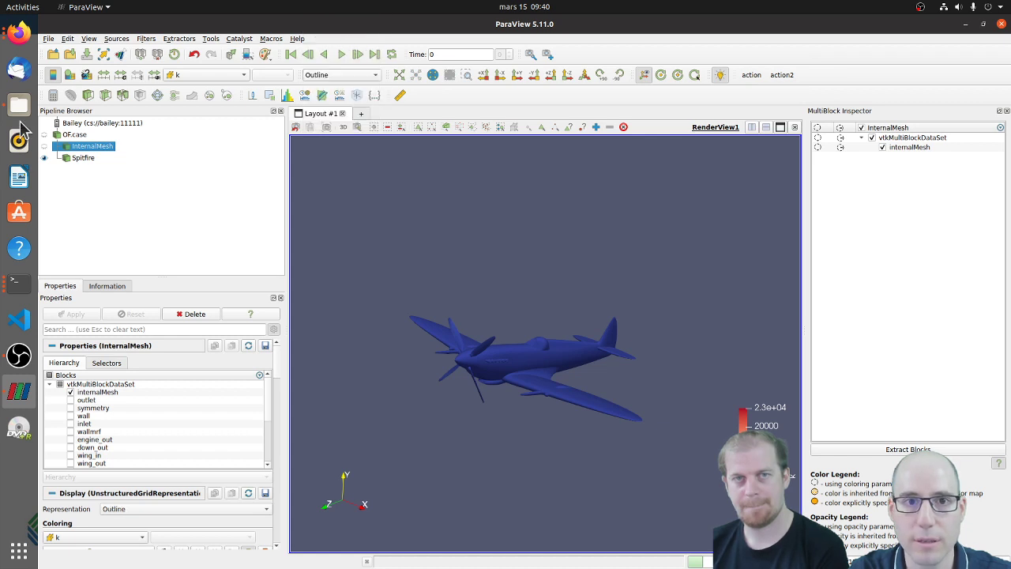
left_click(44, 146)
scroll(406, 276, "down", 2)
scroll(406, 283, "down", 6)
Orbit the camera around the domain outline box.
left_click_drag(484, 330, 434, 424)
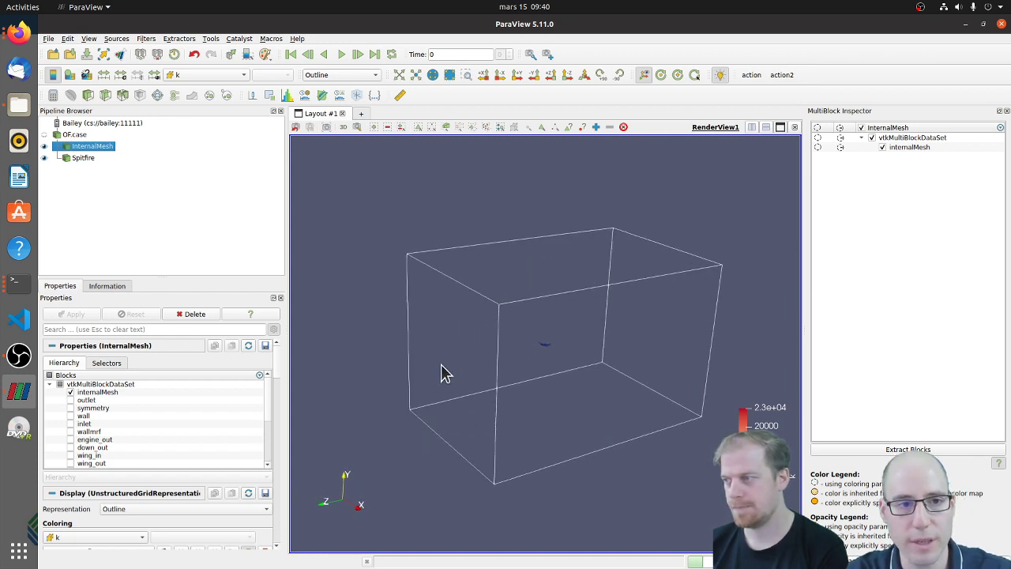
mouse_move(513, 407)
left_mouse_down()
mouse_move(474, 393)
mouse_move(526, 403)
left_mouse_up()
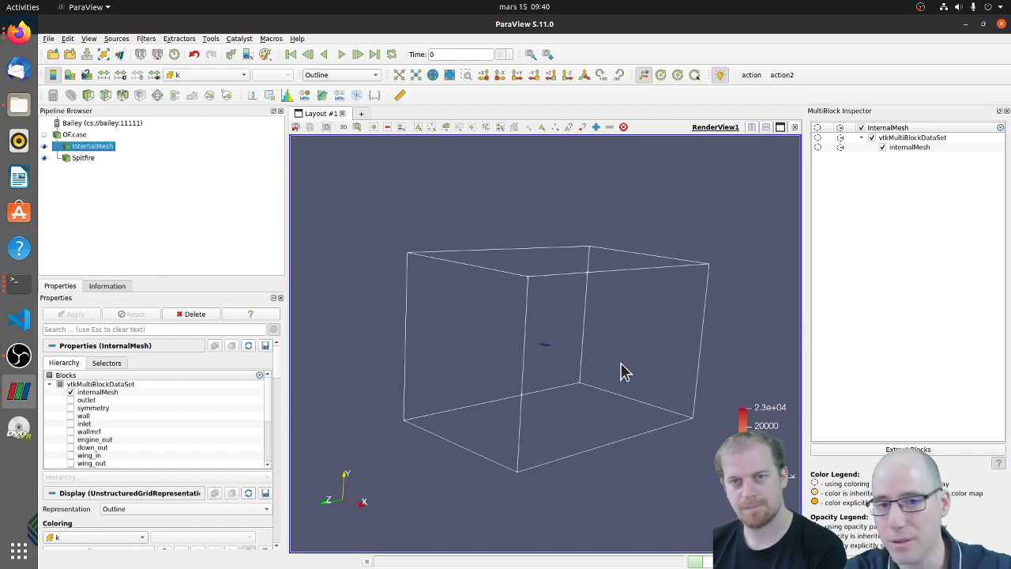
left_click_drag(542, 361, 549, 357)
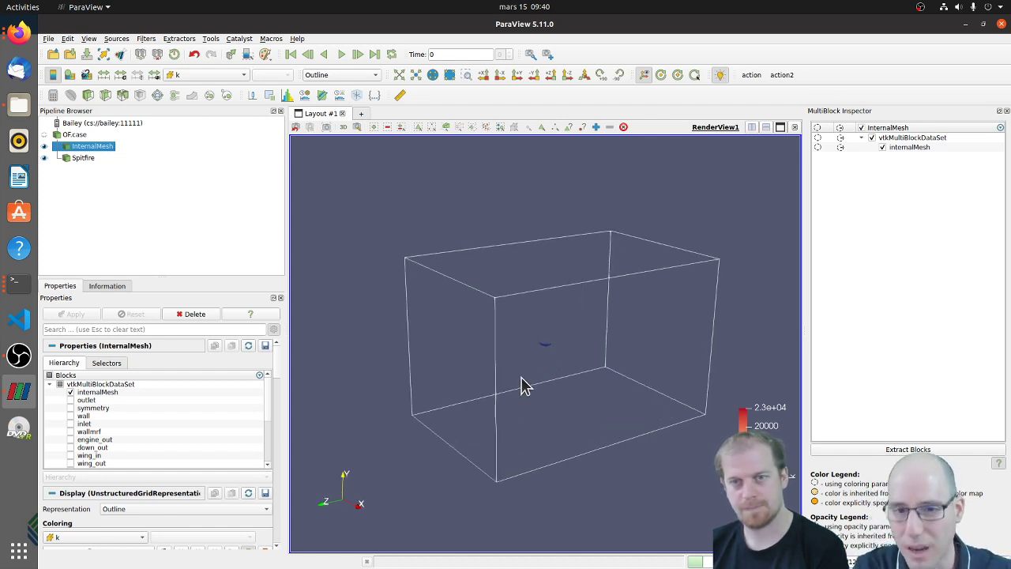
left_click_drag(469, 352, 477, 363)
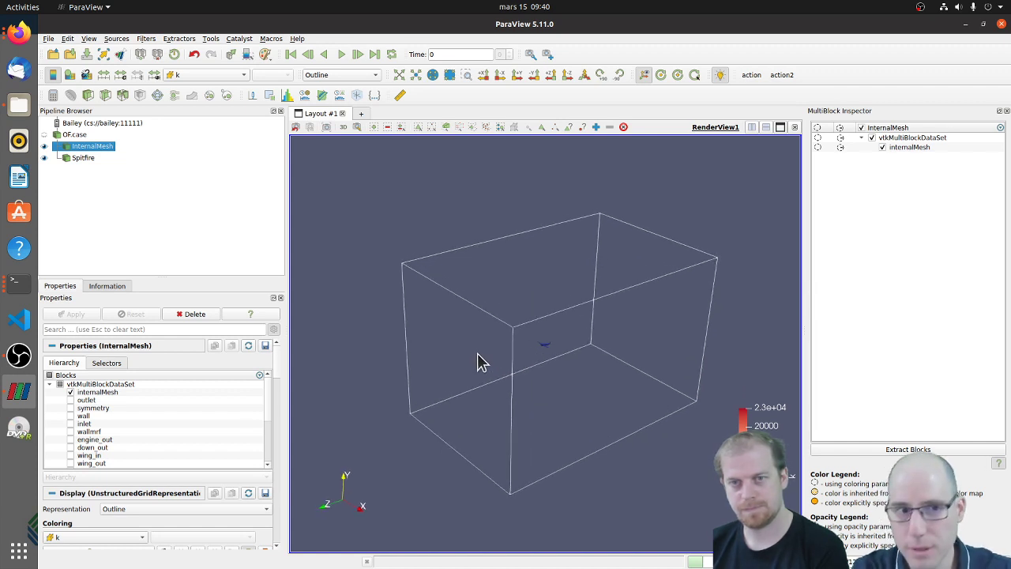
Add a Box clip to InternalMesh and tighten its faces around the Spitfire in the +X view.
left_click(90, 98)
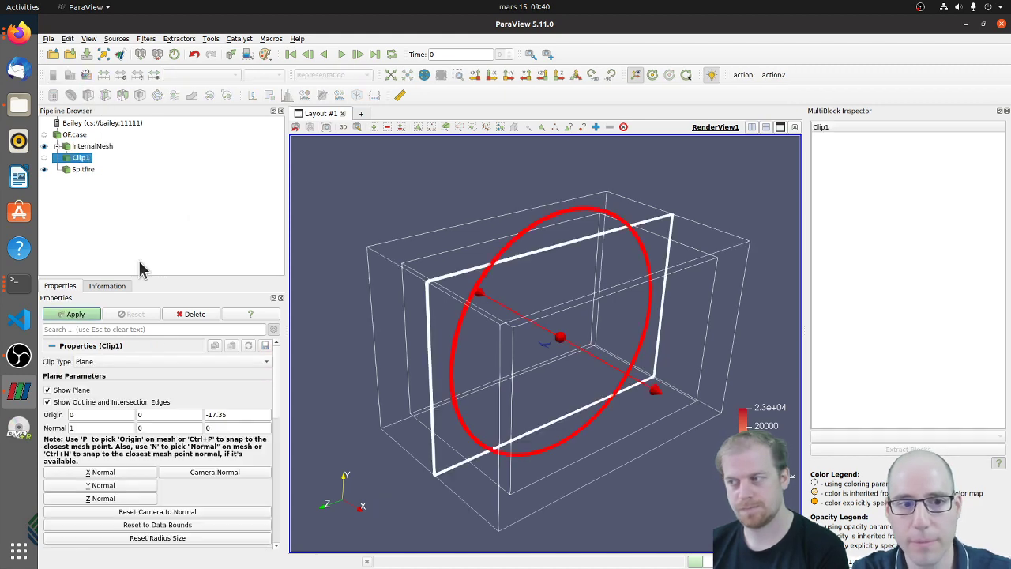
left_click(185, 360)
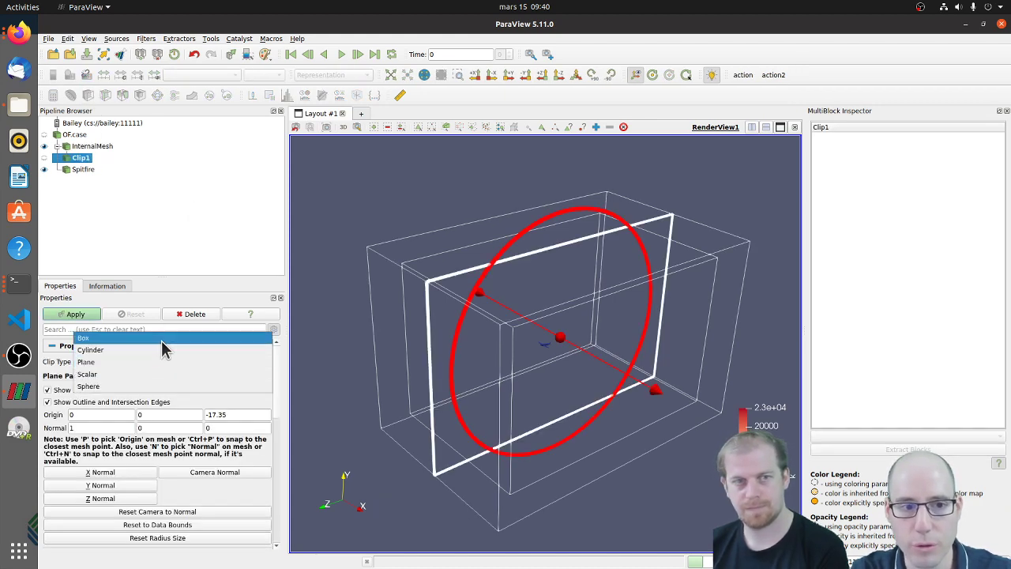
left_click(161, 338)
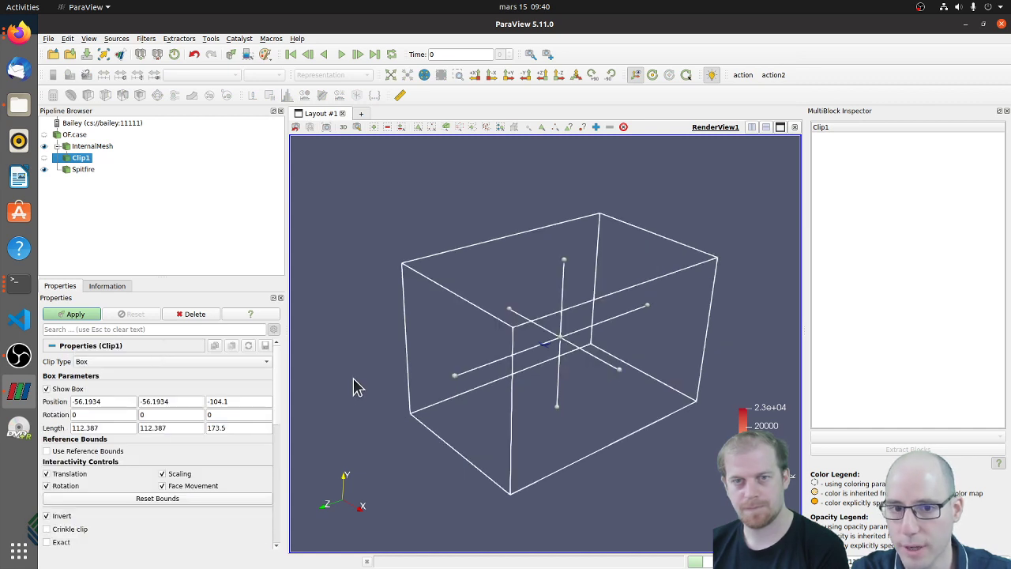
left_click(475, 74)
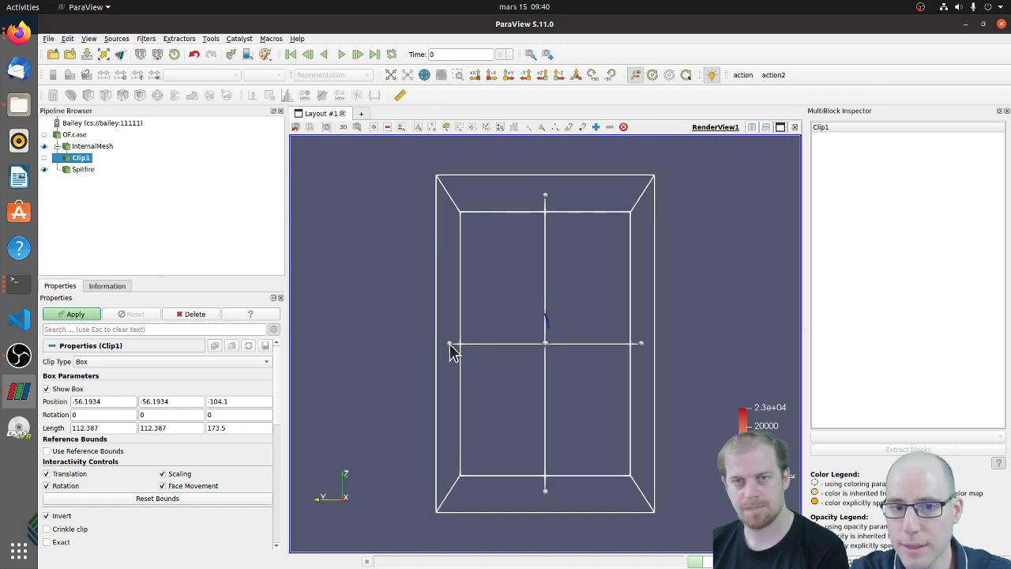
left_click_drag(450, 345, 534, 344)
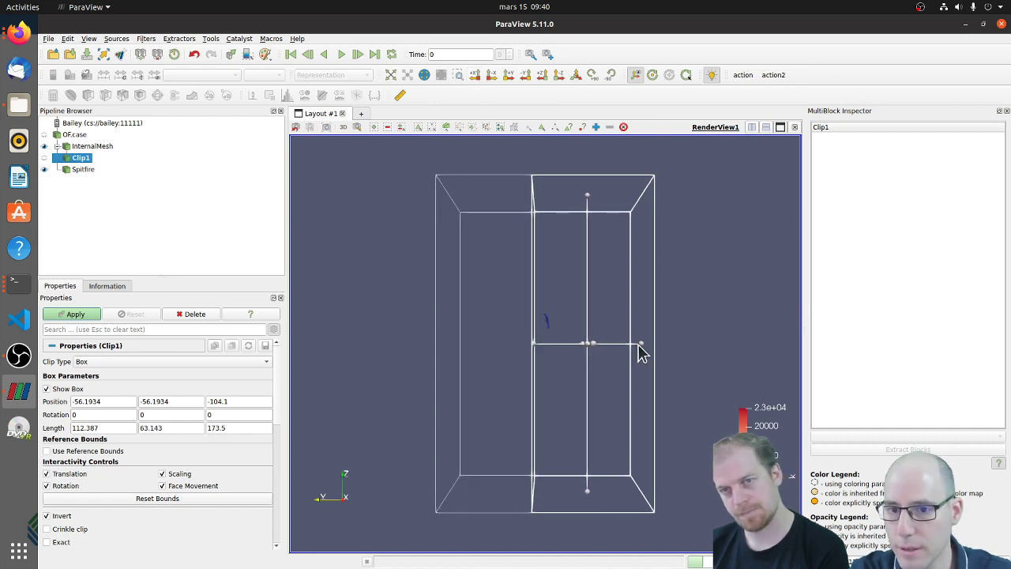
left_click_drag(642, 345, 565, 348)
left_click_drag(548, 196, 547, 302)
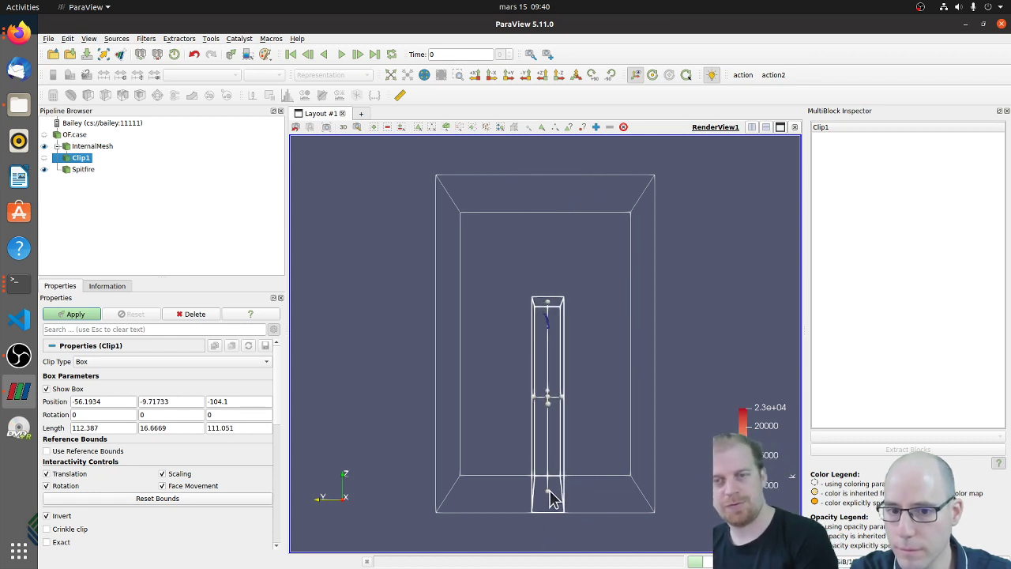
left_click_drag(550, 496, 558, 354)
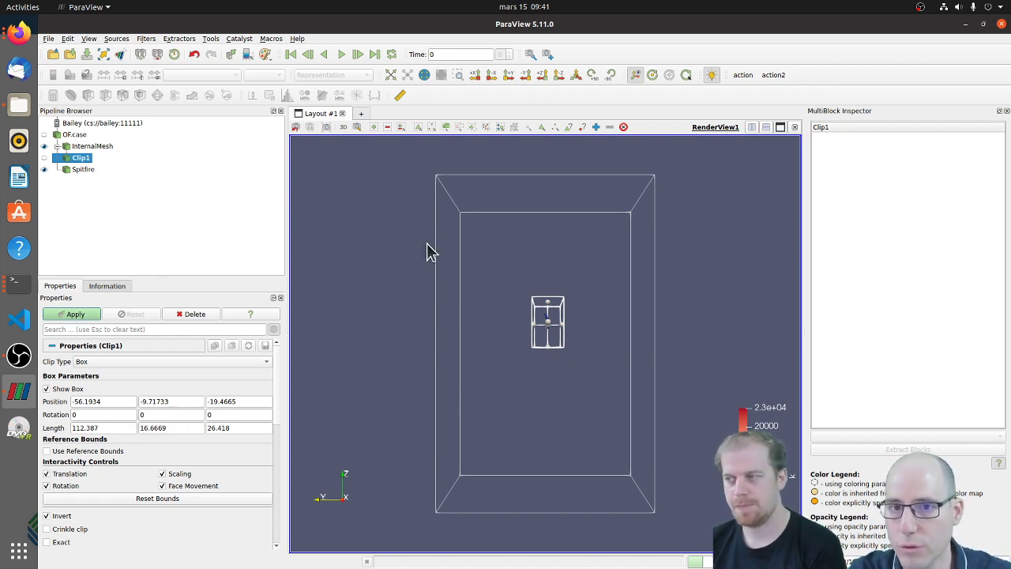
In the Y-axis view, pull the box's left and right faces in around the aircraft.
left_click(509, 72)
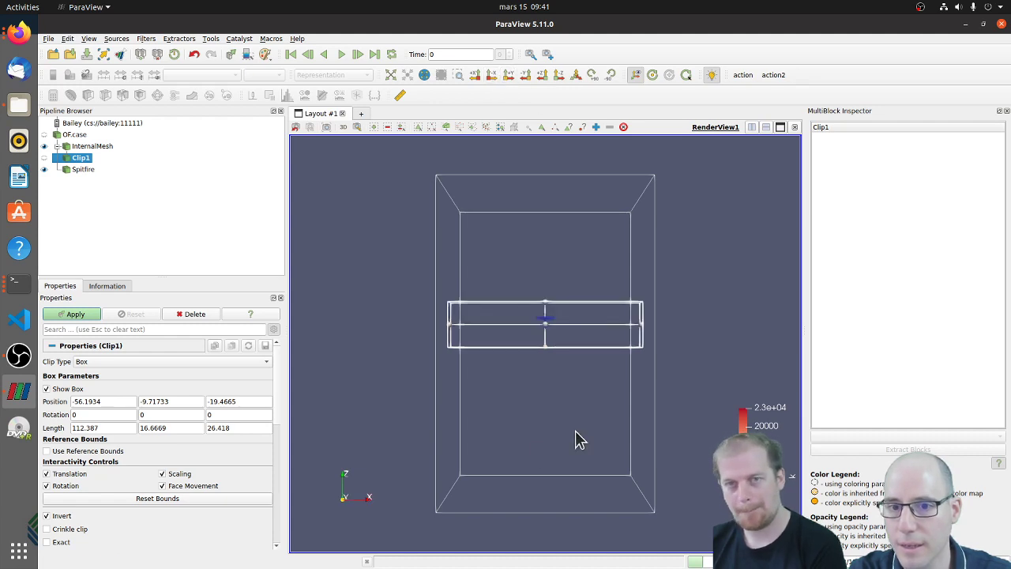
scroll(463, 324, "up", 4)
left_click_drag(404, 318, 523, 325)
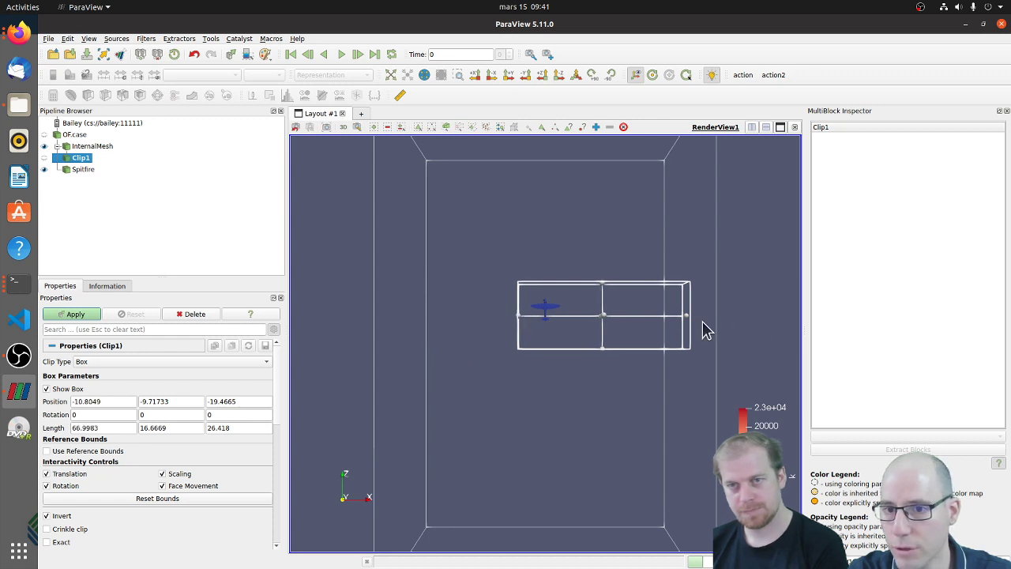
left_click_drag(687, 320, 575, 315)
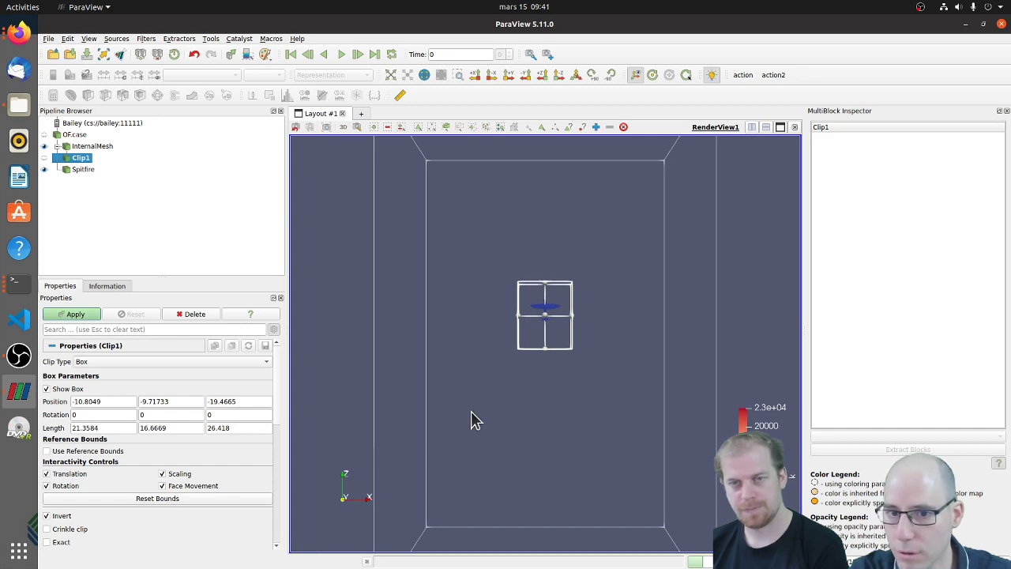
left_click_drag(369, 383, 517, 317)
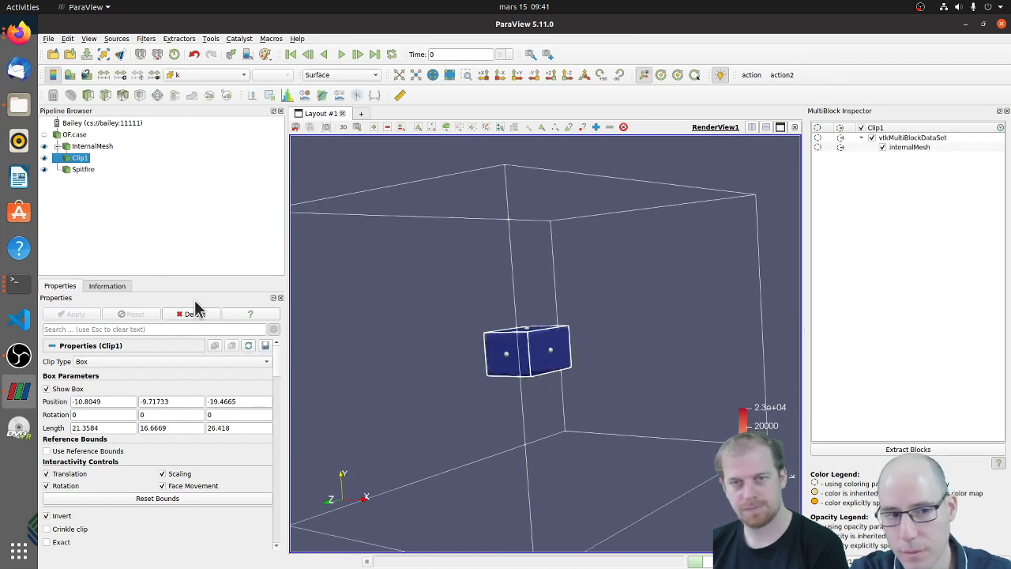
Hide the clip box widget and InternalMesh, and make the box clip Exact.
left_click(45, 389)
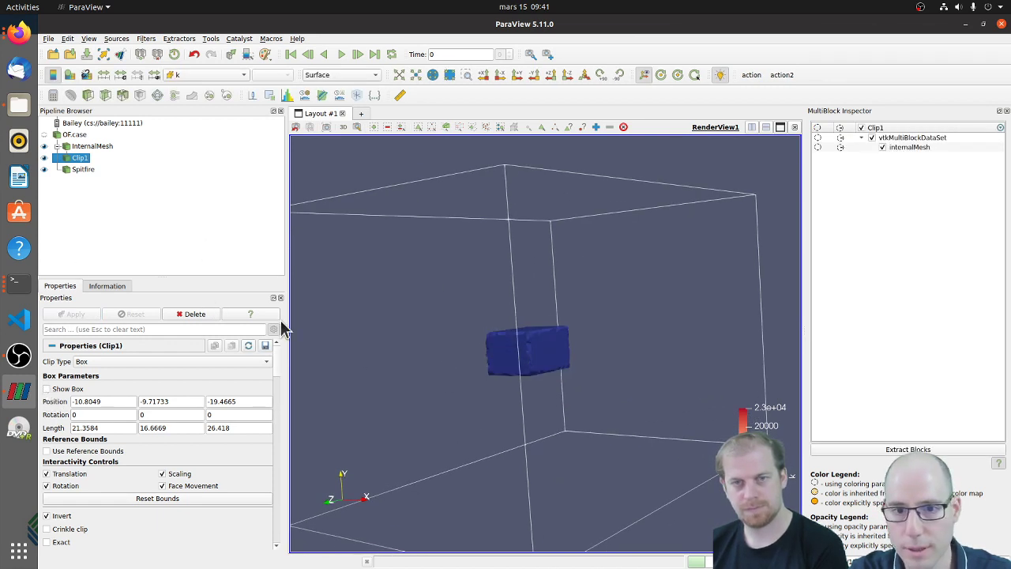
left_click(44, 146)
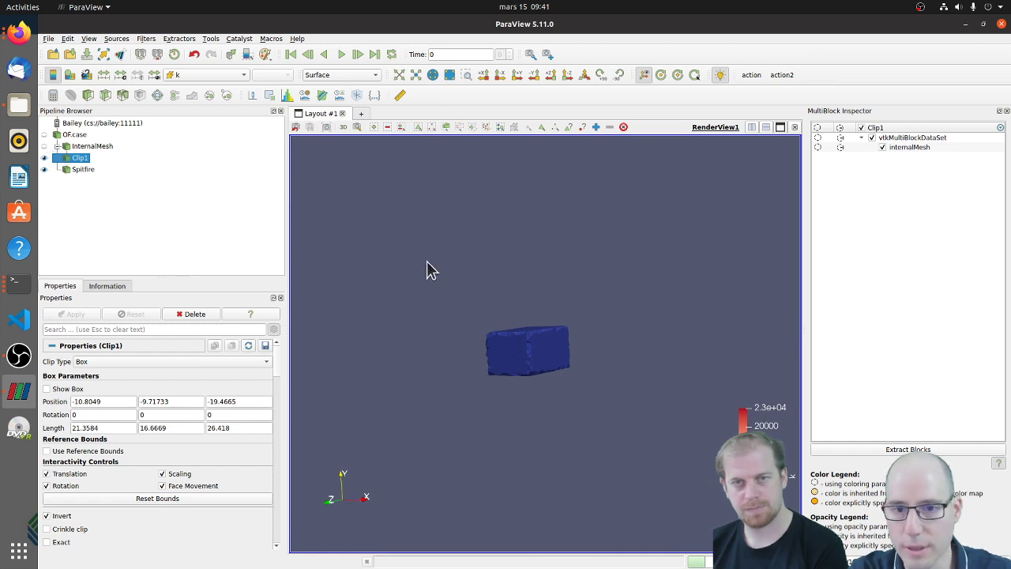
left_click_drag(420, 269, 427, 294)
scroll(542, 384, "up", 8)
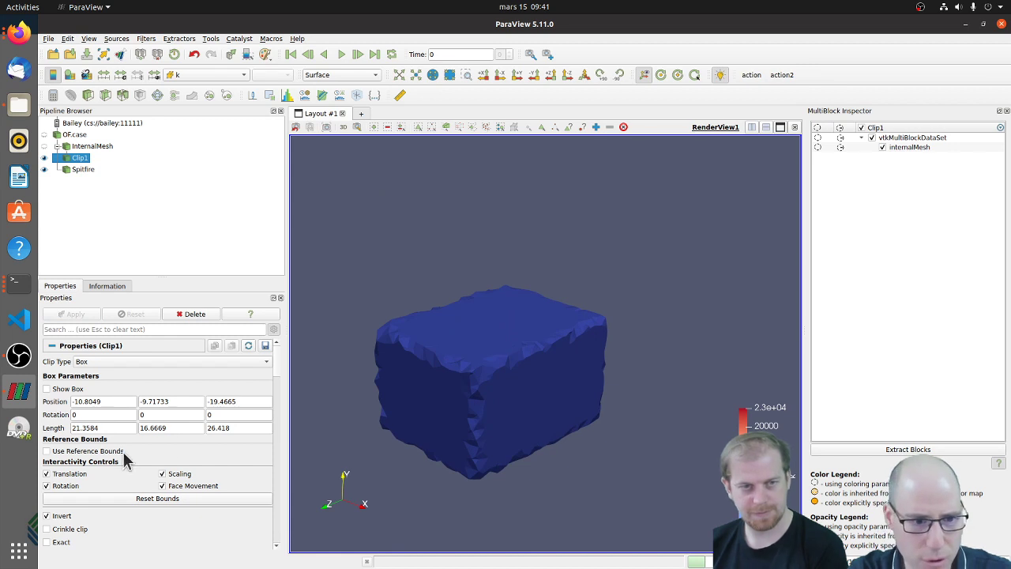
scroll(124, 454, "down", 2)
left_click(46, 512)
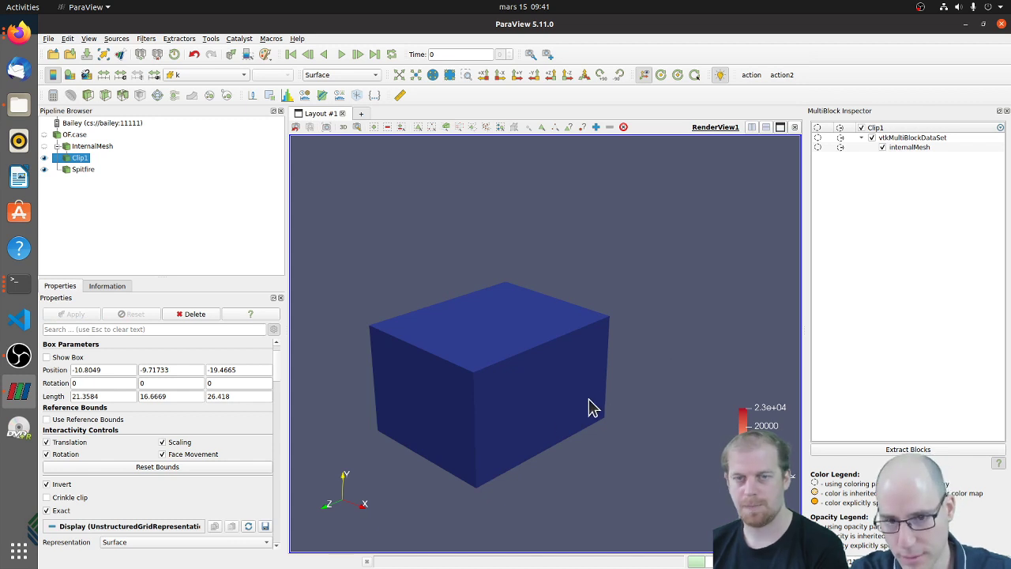
scroll(452, 442, "down", 2)
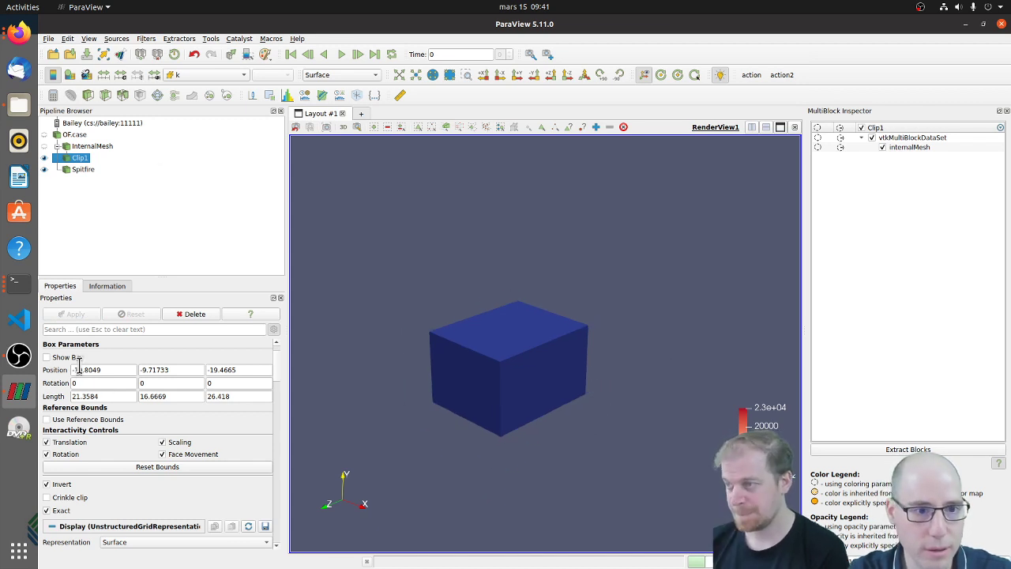
Rename Clip1 to VOI.
double_click(81, 159)
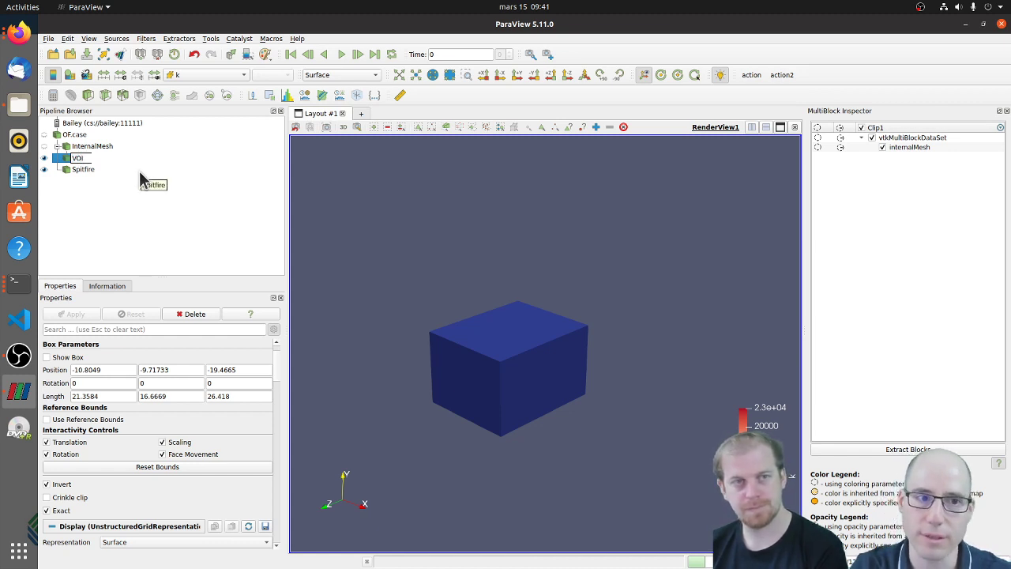
type("VOI")
key("Return")
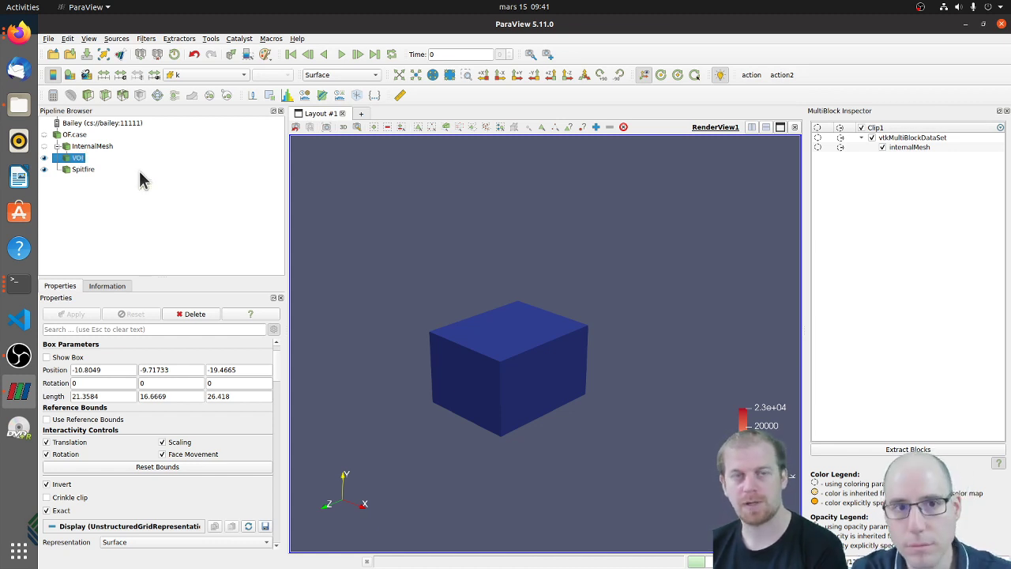
Display VOI as an Outline and reset the camera to fit the whole box.
left_click(331, 75)
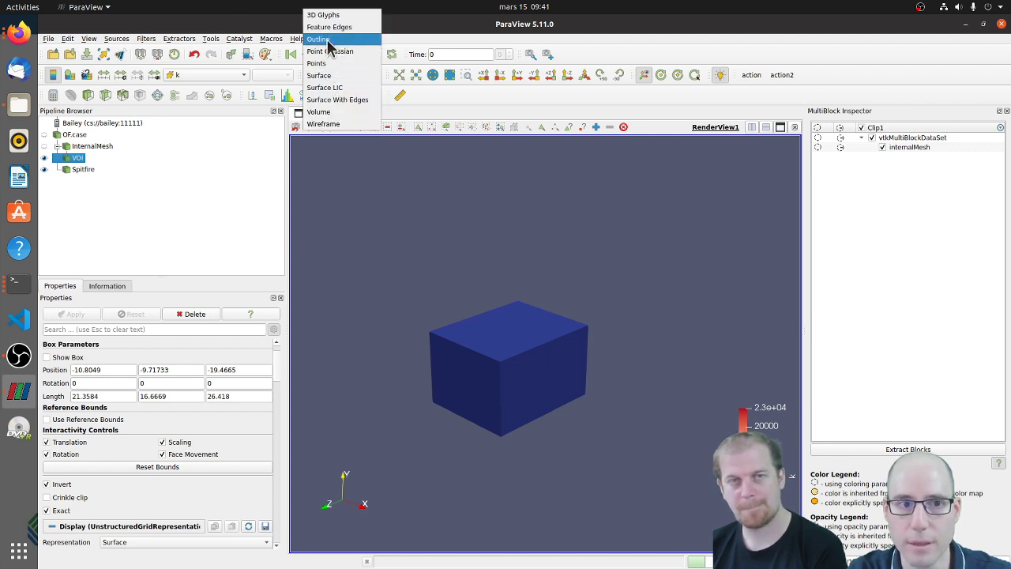
left_click(327, 40)
left_click_drag(399, 360, 429, 229)
left_click(399, 75)
left_click_drag(389, 326, 397, 330)
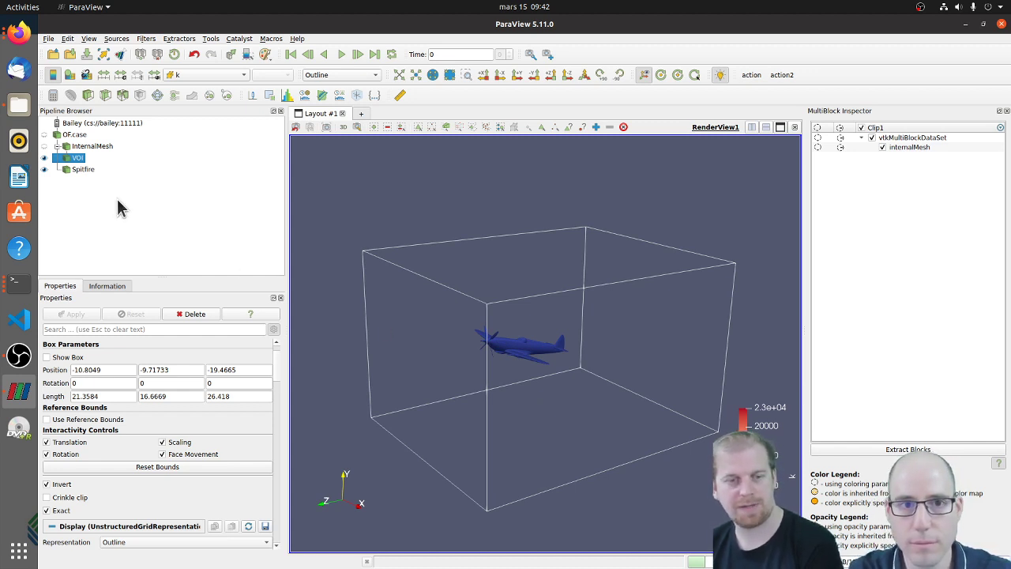
left_click(243, 75)
left_click(219, 199)
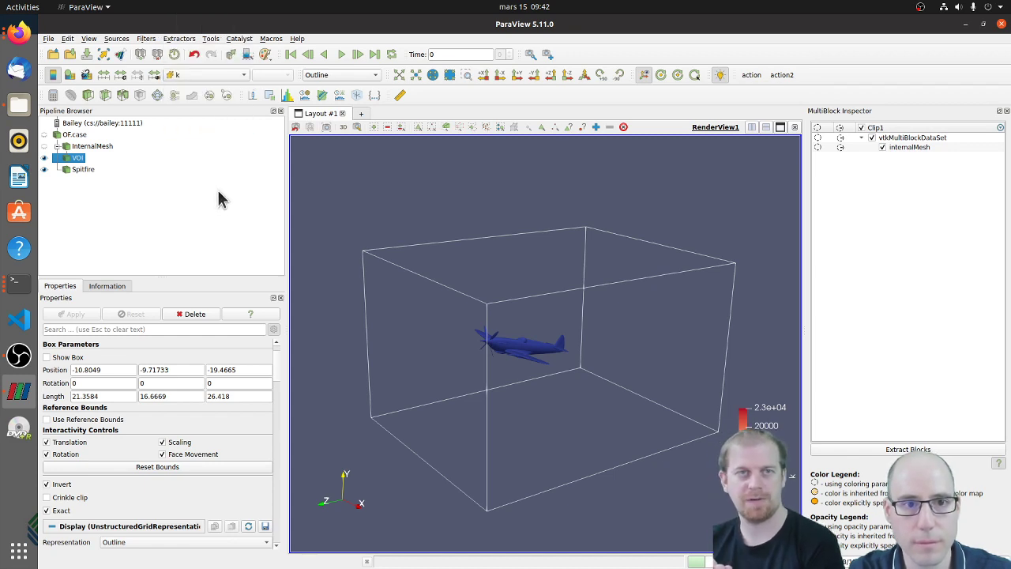
Inspect VOI's dataset information, including the alphat array's value range.
left_click(107, 287)
scroll(219, 445, "down", 3)
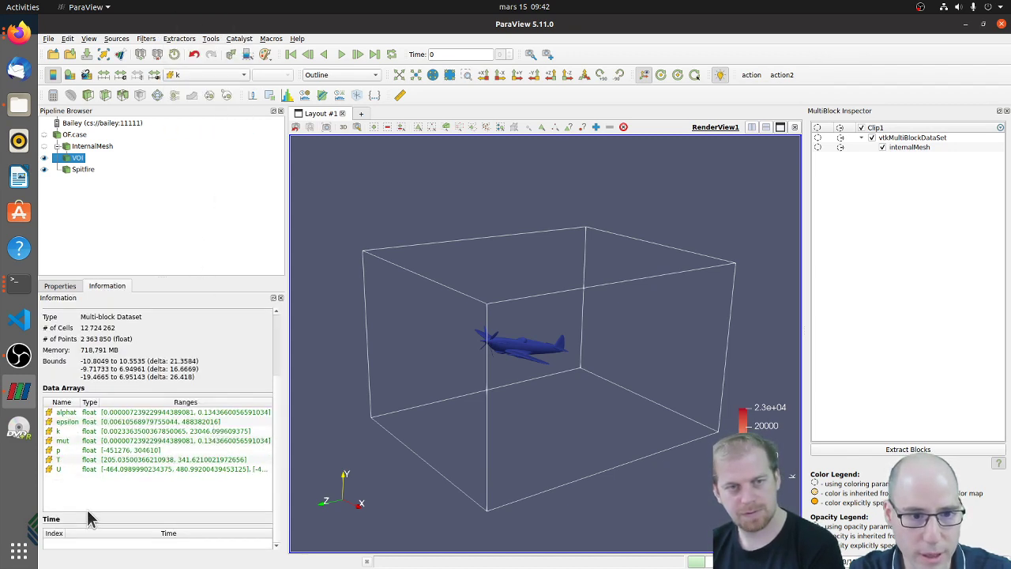
left_click(88, 412)
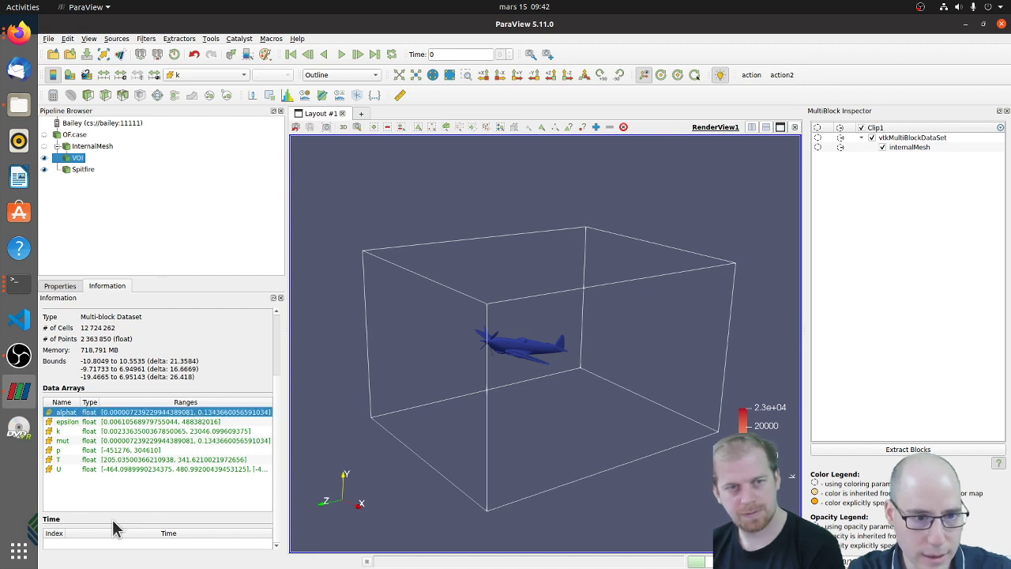
Try colouring VOI by T and by velocity U, then settle on T.
left_click(207, 75)
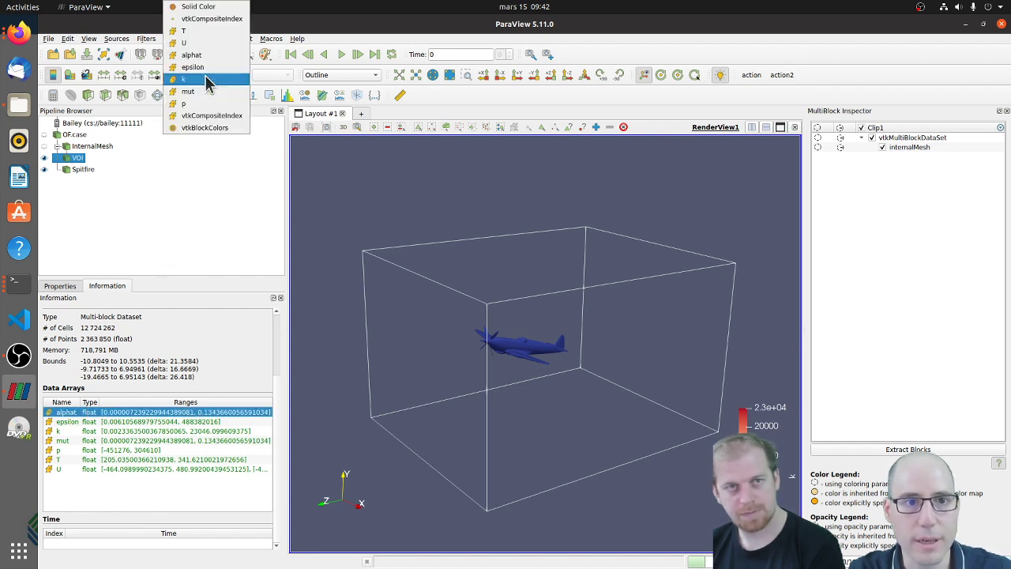
left_click(209, 32)
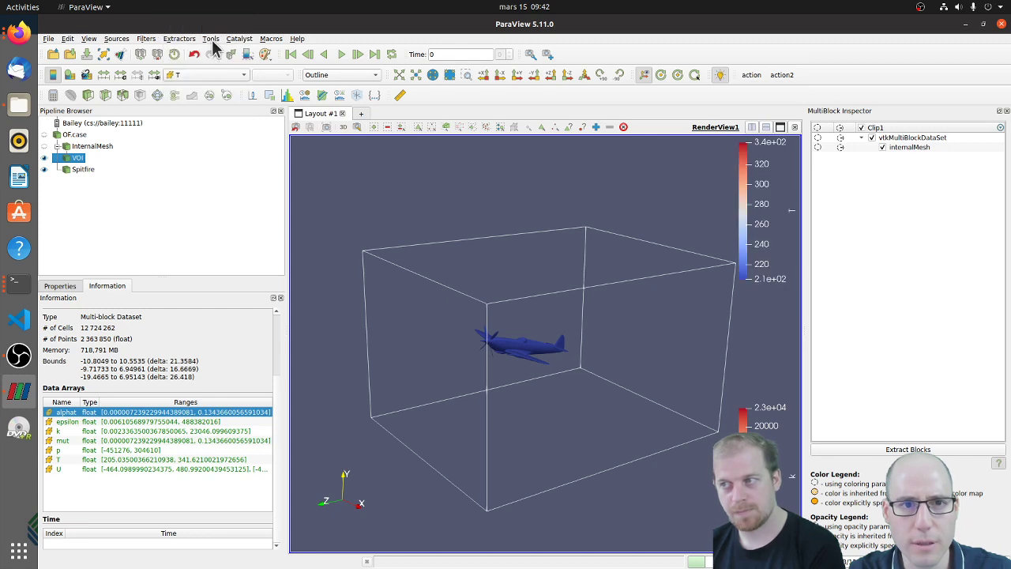
left_click(221, 75)
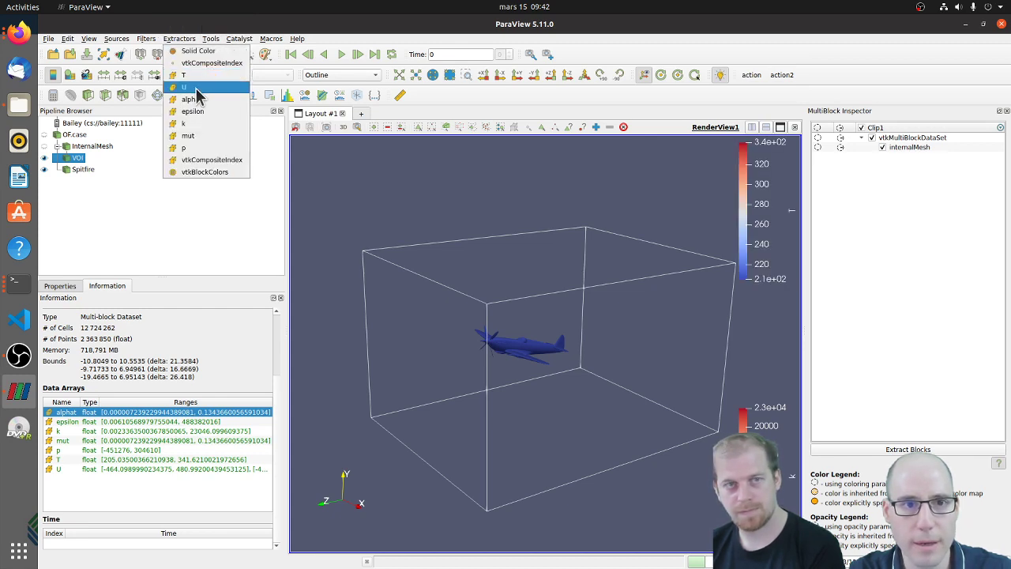
left_click(195, 85)
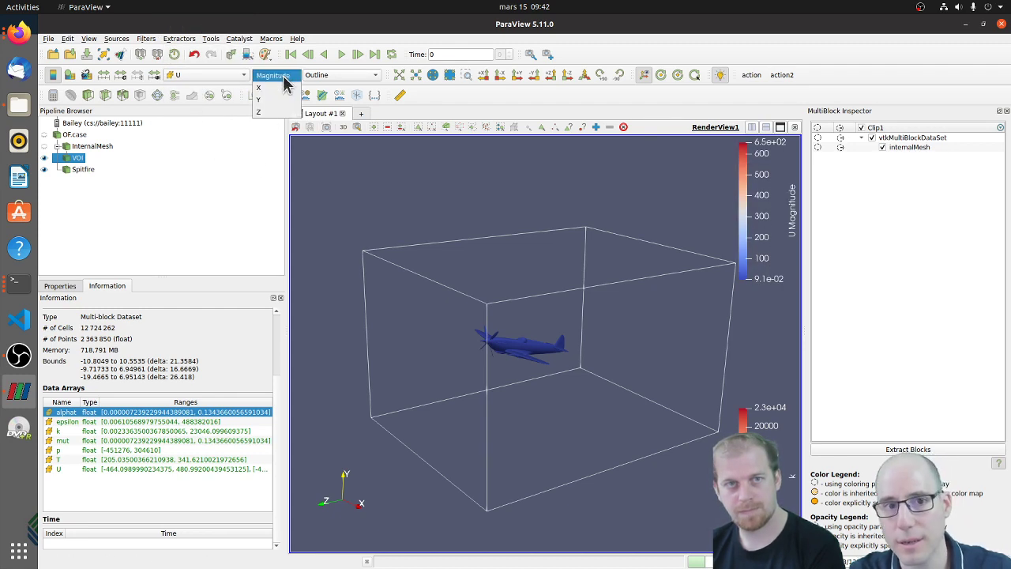
left_click(243, 184)
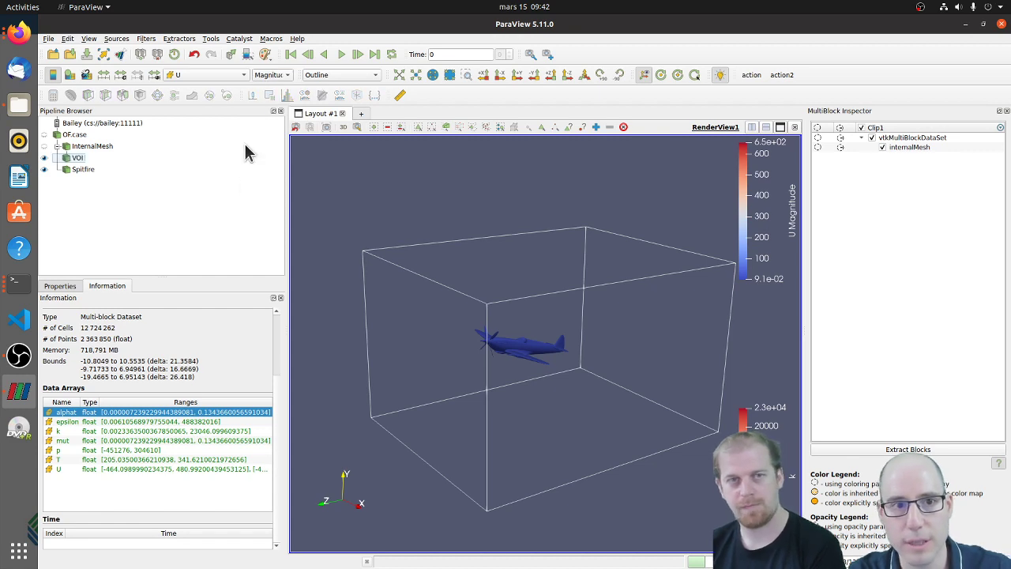
left_click(228, 74)
left_click(207, 63)
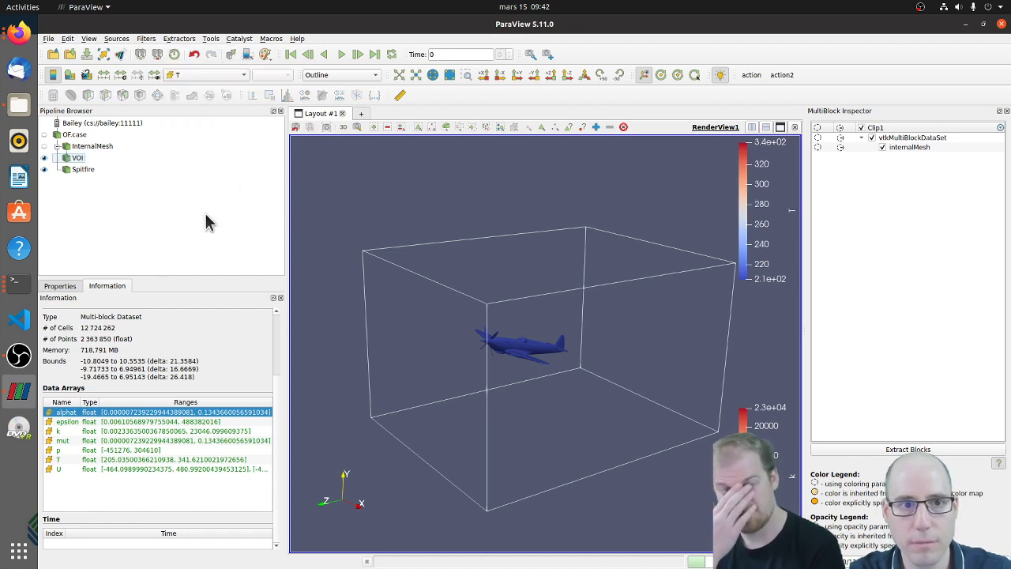
Compare colouring by pressure p, then rotate the view to a level, front-on angle.
left_click(227, 75)
left_click(221, 147)
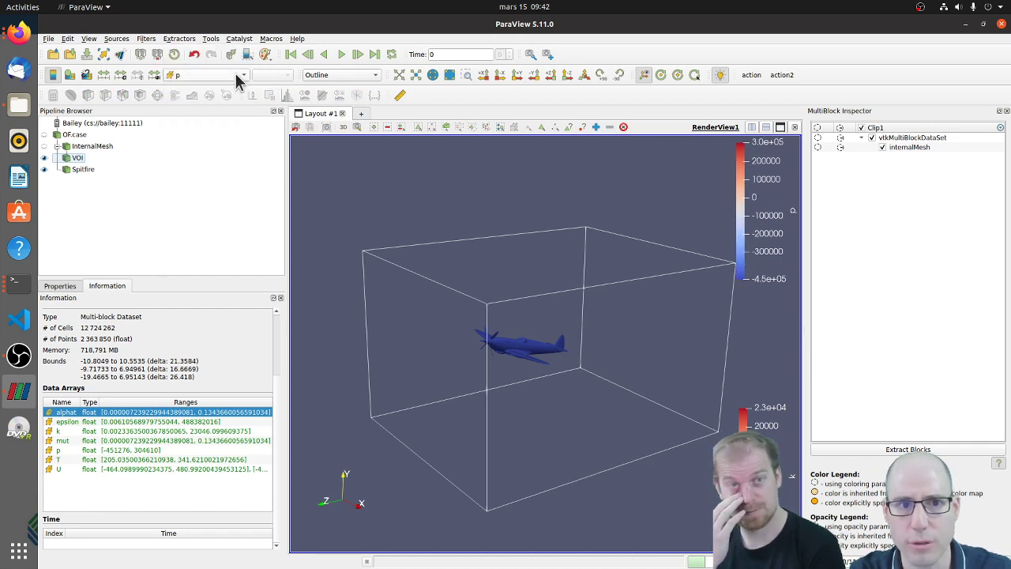
left_click(237, 75)
left_click(228, 44)
scroll(227, 74, "down", 1)
left_click_drag(357, 452, 355, 430)
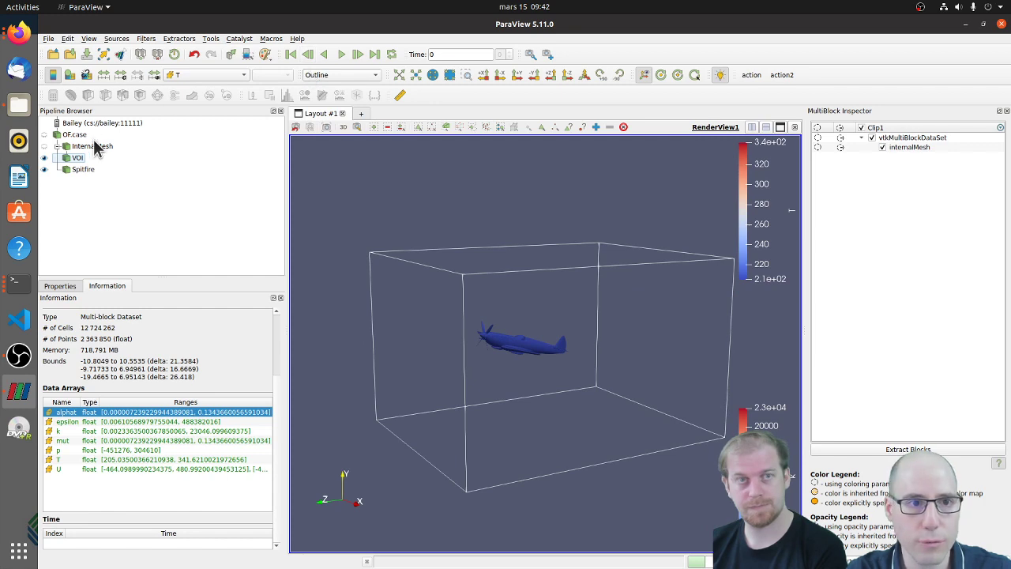
Switch VOI's representation from Outline to Surface and select VOI in the Pipeline Browser.
left_click(330, 76)
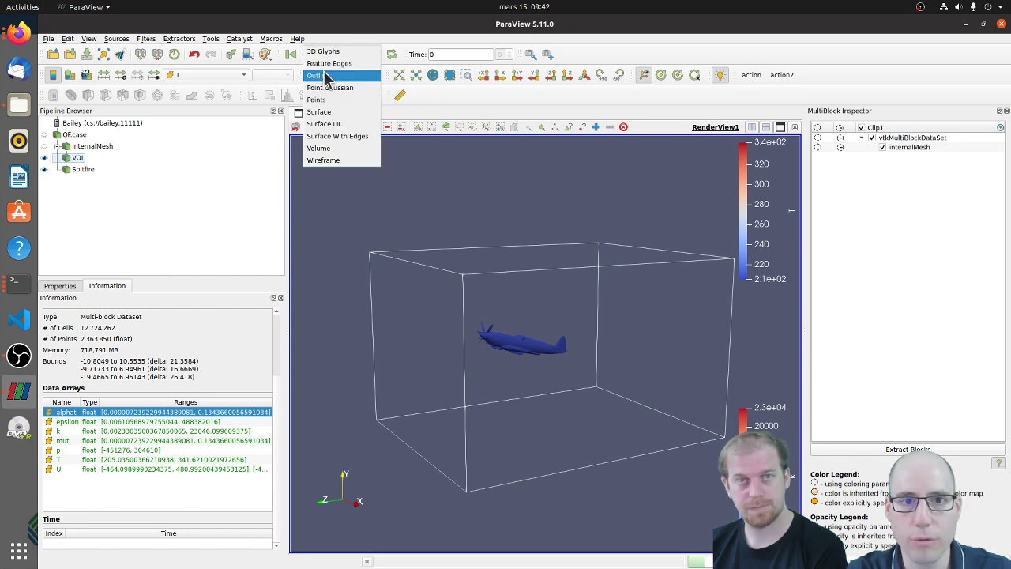
left_click(341, 112)
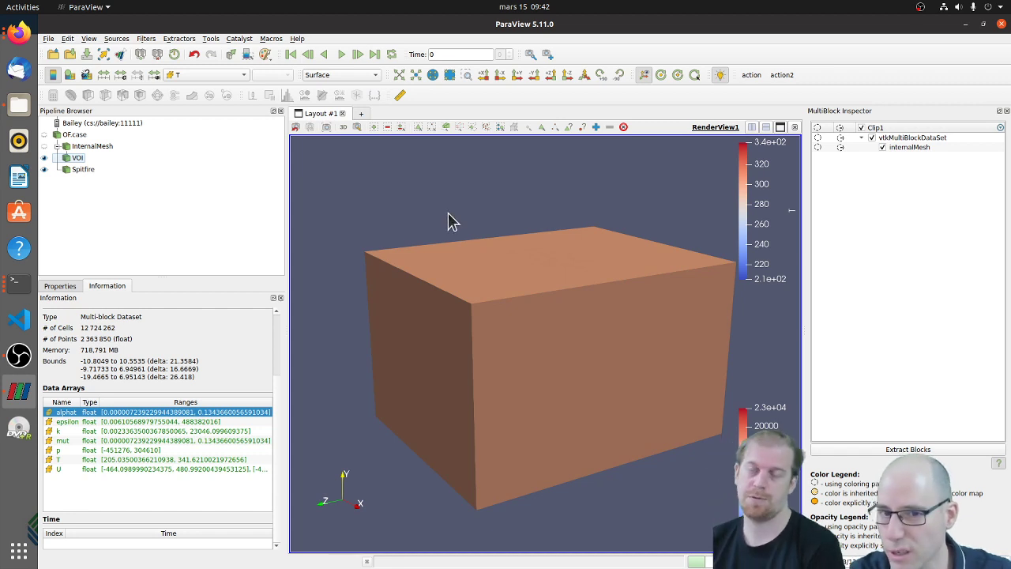
left_click(79, 158)
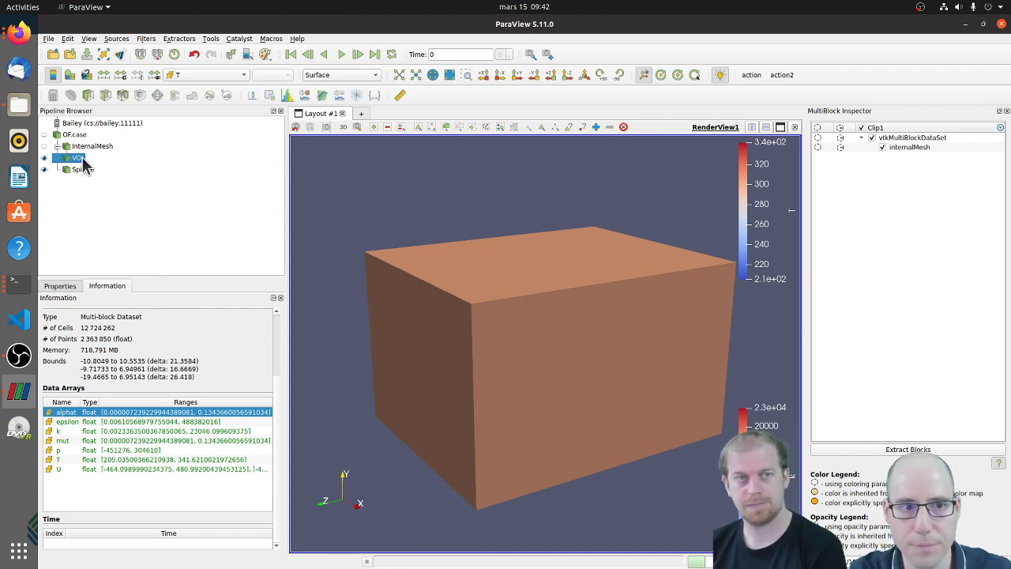
Add a Slice filter to VOI and apply it.
left_click(105, 96)
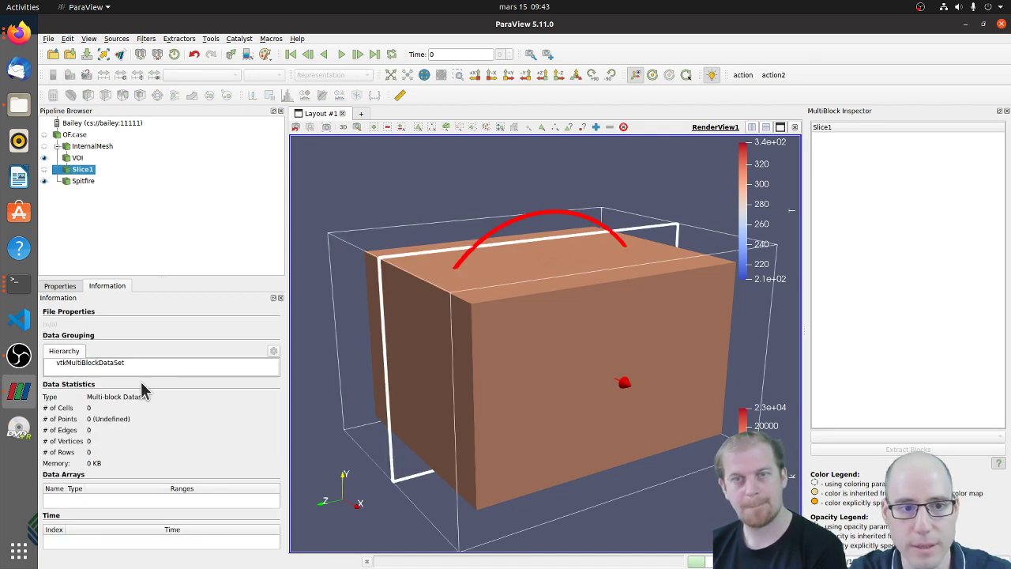
left_click(55, 286)
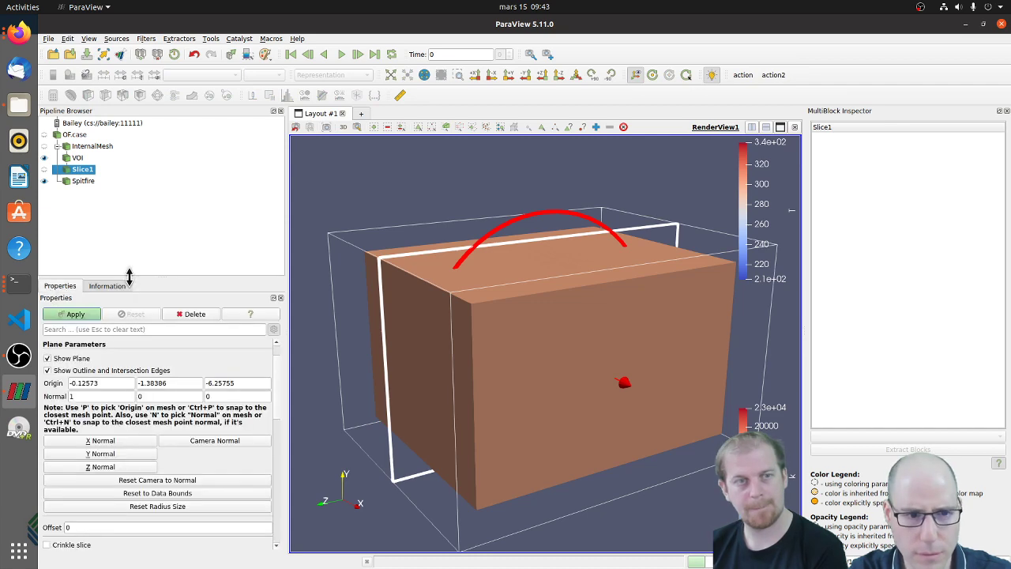
left_click(75, 316)
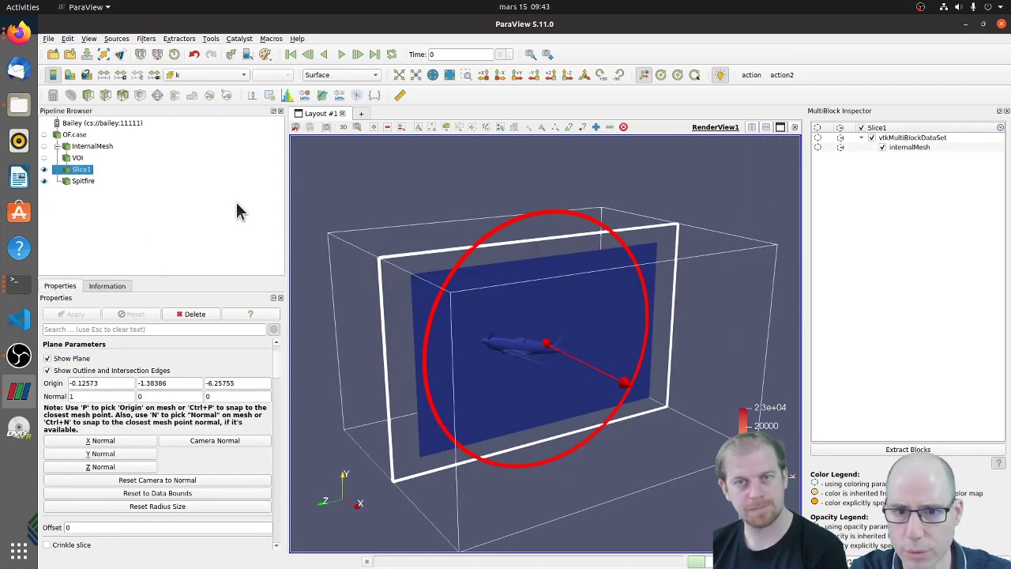
View the slice along -X rotated 90°, hide the plane widget, and zoom in.
left_click(500, 76)
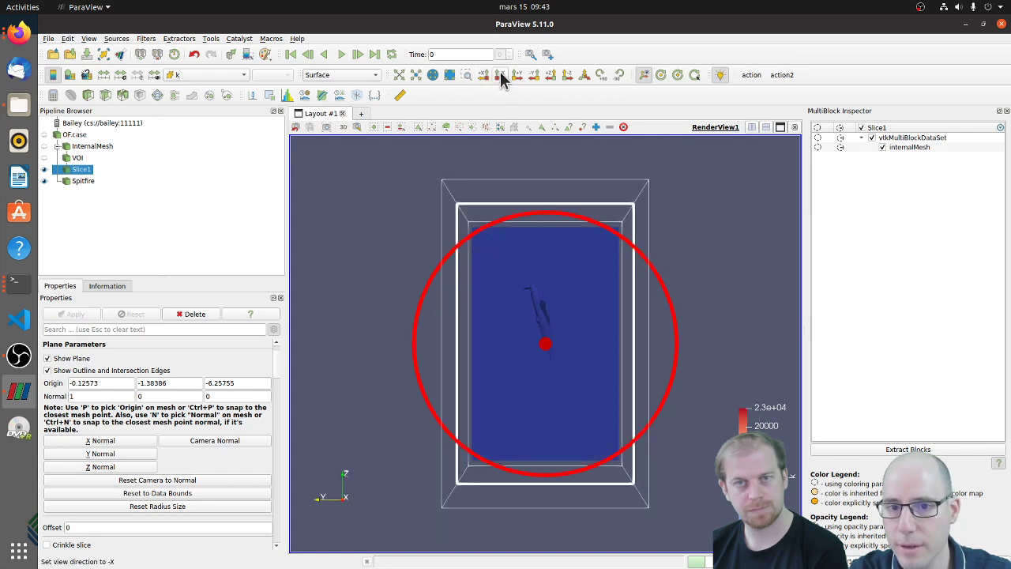
left_click(600, 75)
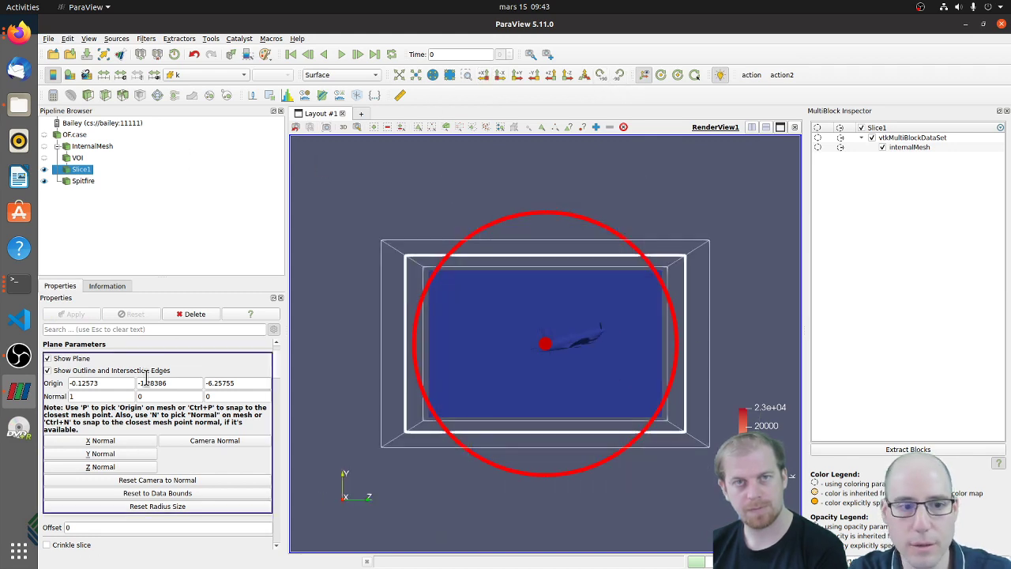
left_click(48, 358)
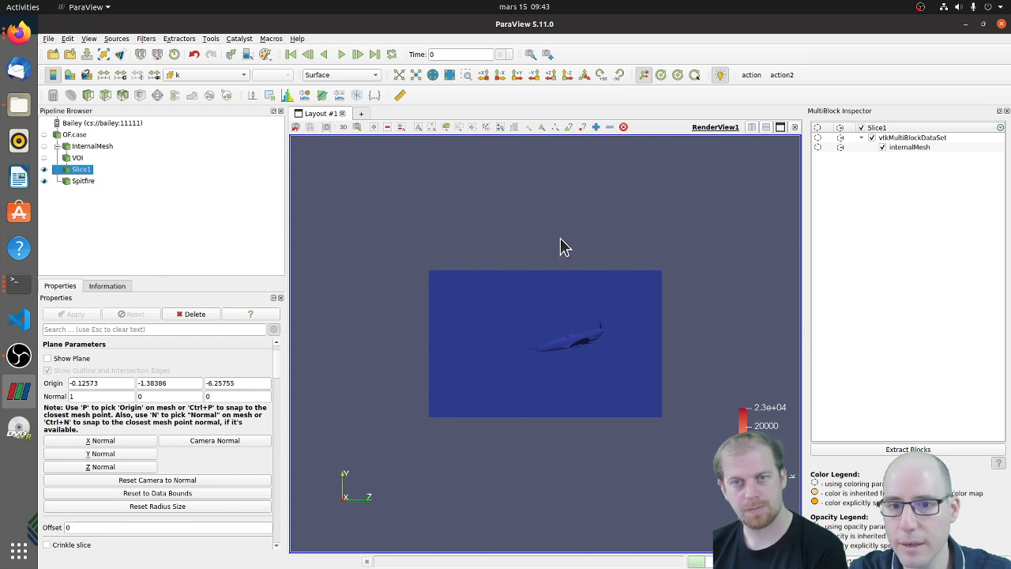
scroll(555, 314, "up", 2)
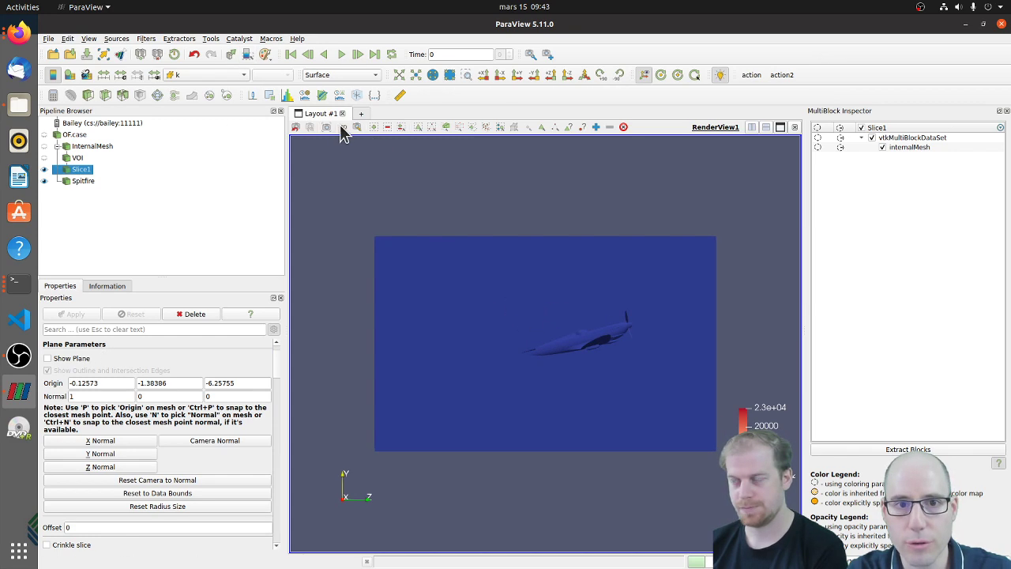
scroll(539, 352, "up", 2)
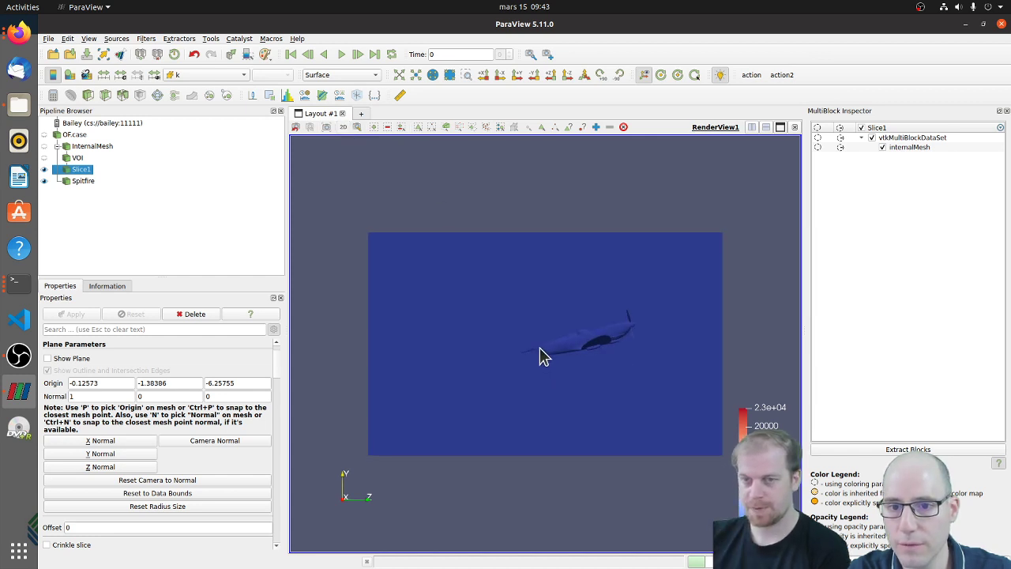
left_click(223, 75)
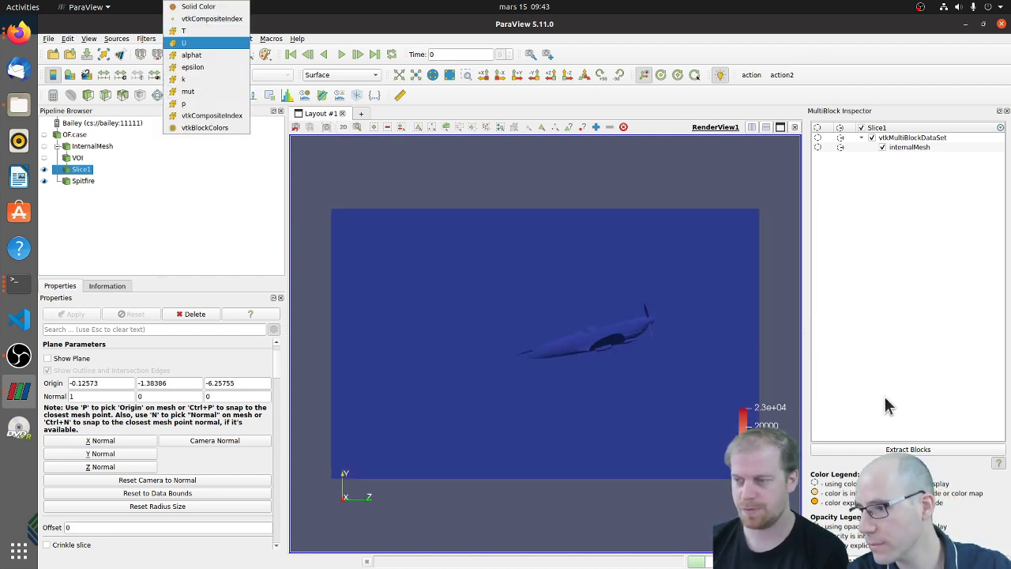
key("Escape")
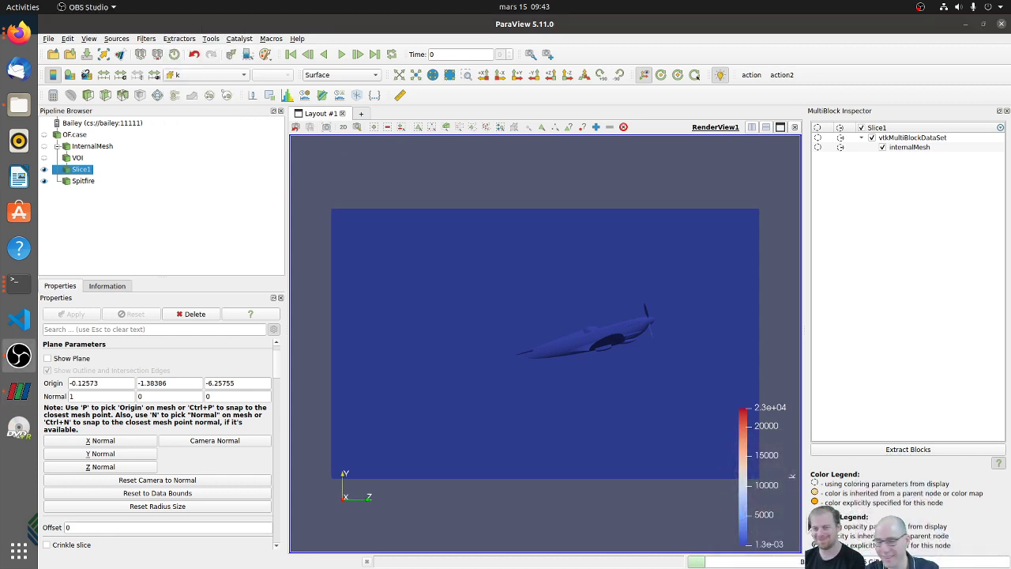
Colour the slice by temperature T and orbit briefly to inspect it.
left_click(226, 75)
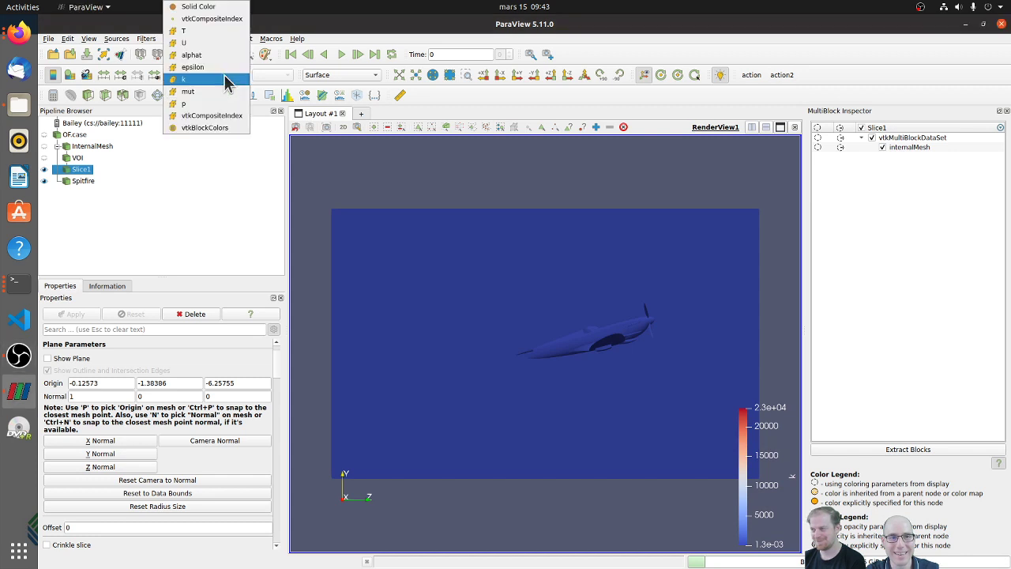
left_click(228, 32)
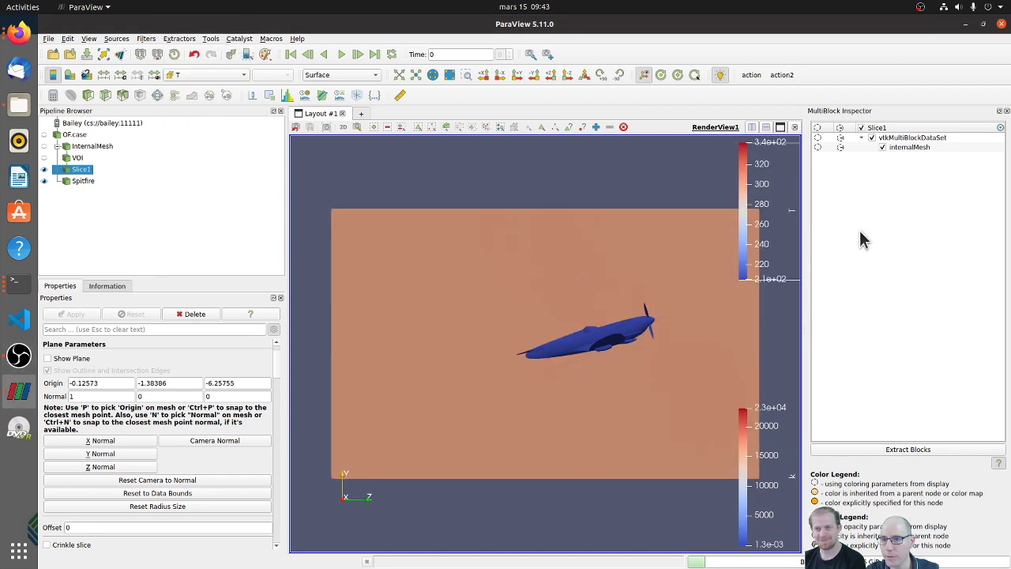
left_click_drag(734, 334, 709, 330)
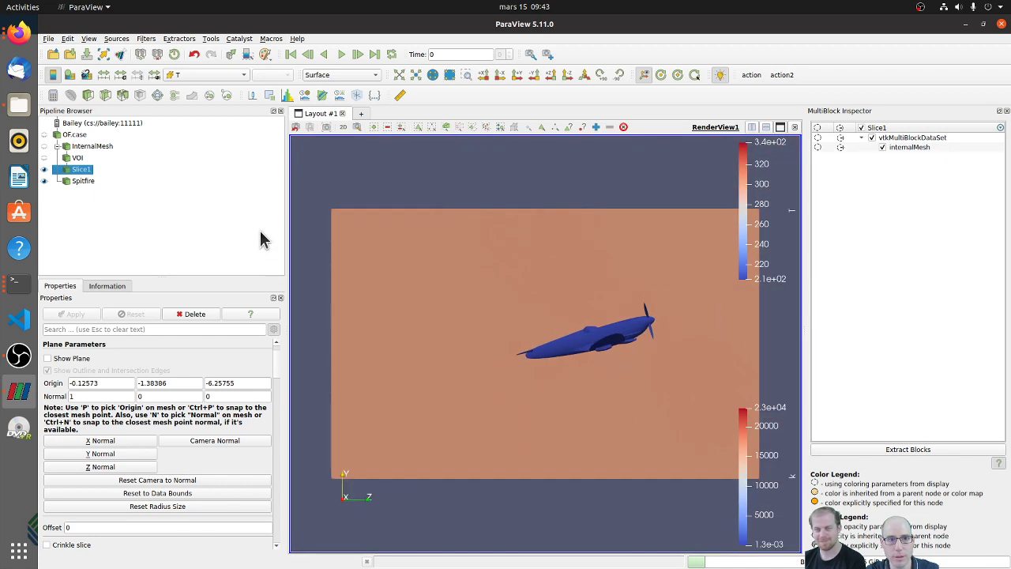
In the T colour map editor, rescale to the data range, then the visible range.
left_click(71, 77)
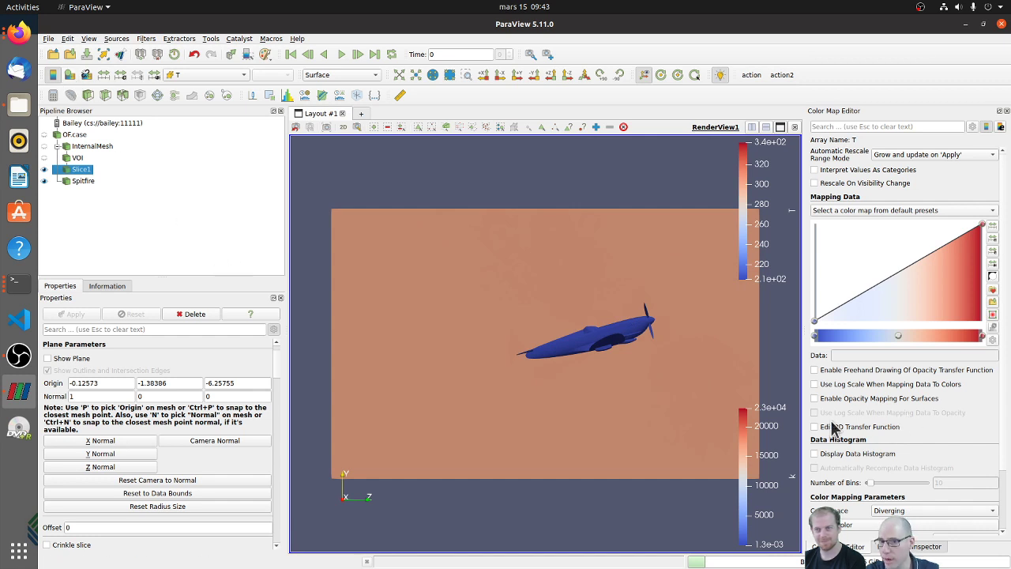
scroll(767, 370, "up", 2)
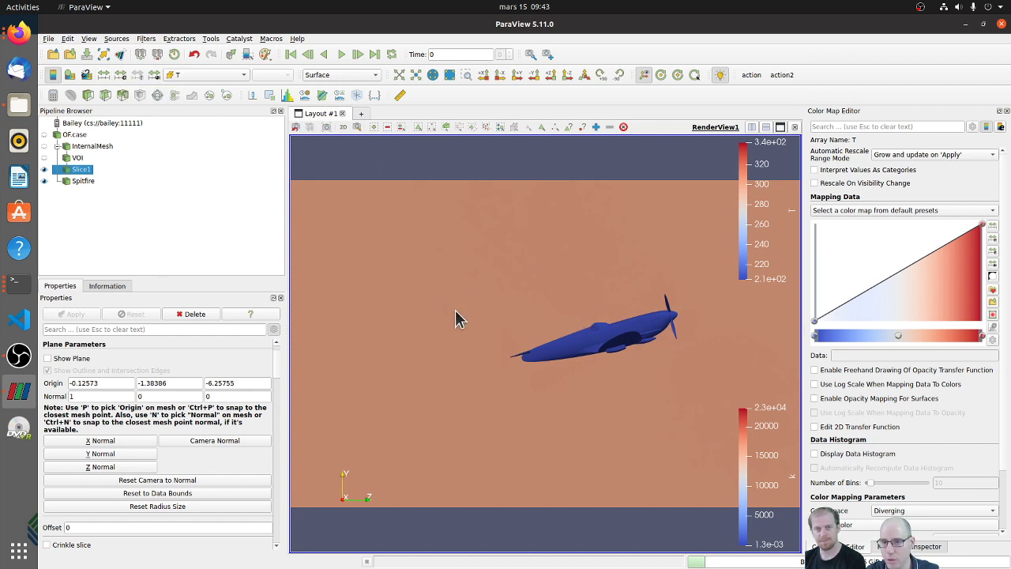
left_click(103, 75)
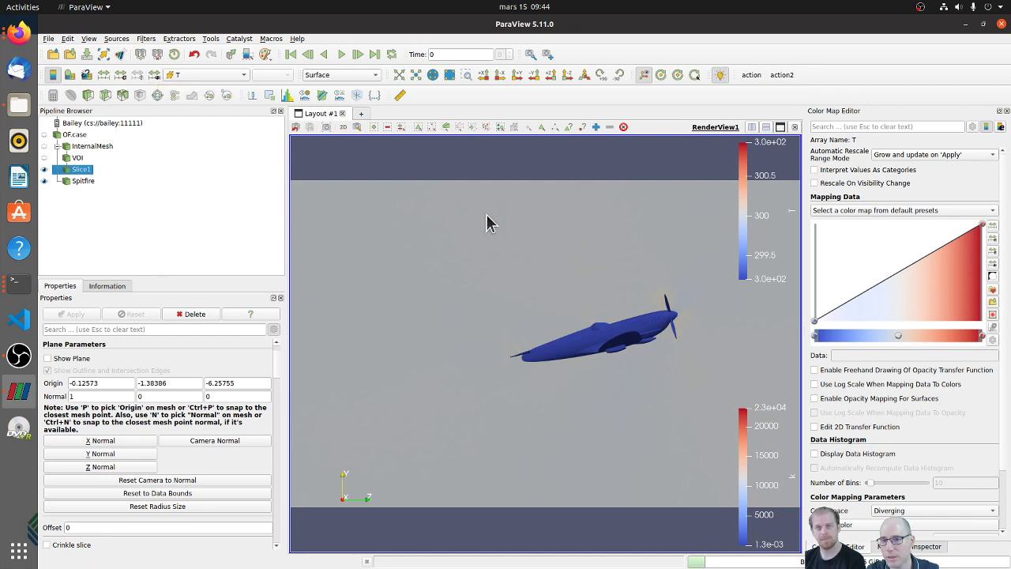
left_click(153, 74)
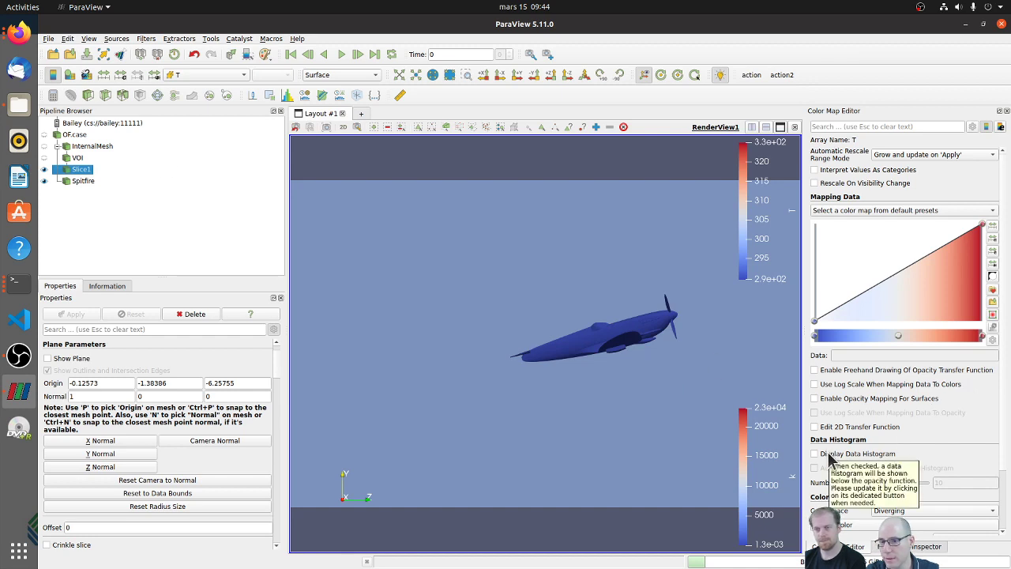
Show an auto-recomputed data histogram with 123 bins in the colour map editor.
left_click(827, 453)
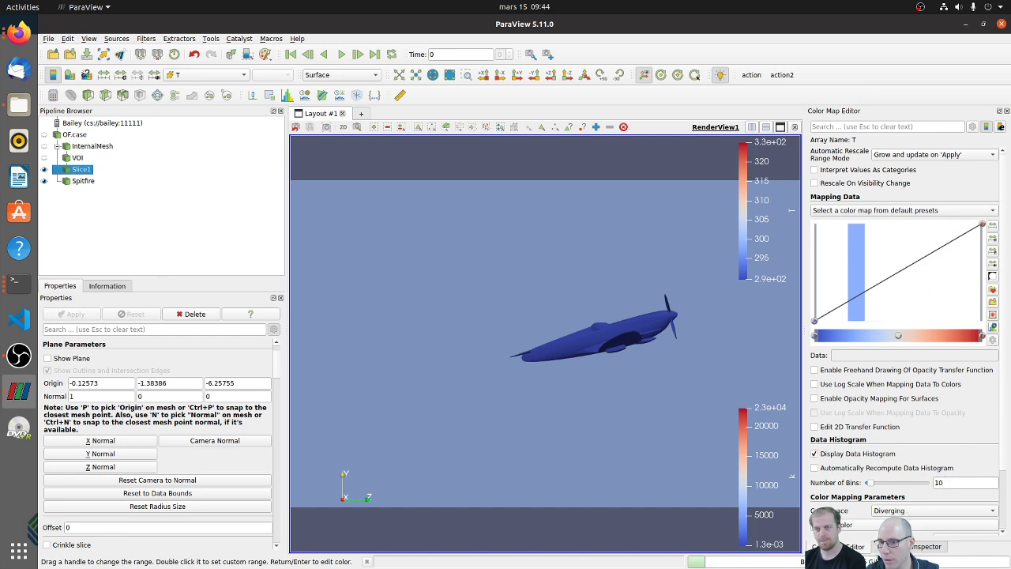
left_click(836, 468)
left_click_drag(869, 483, 895, 483)
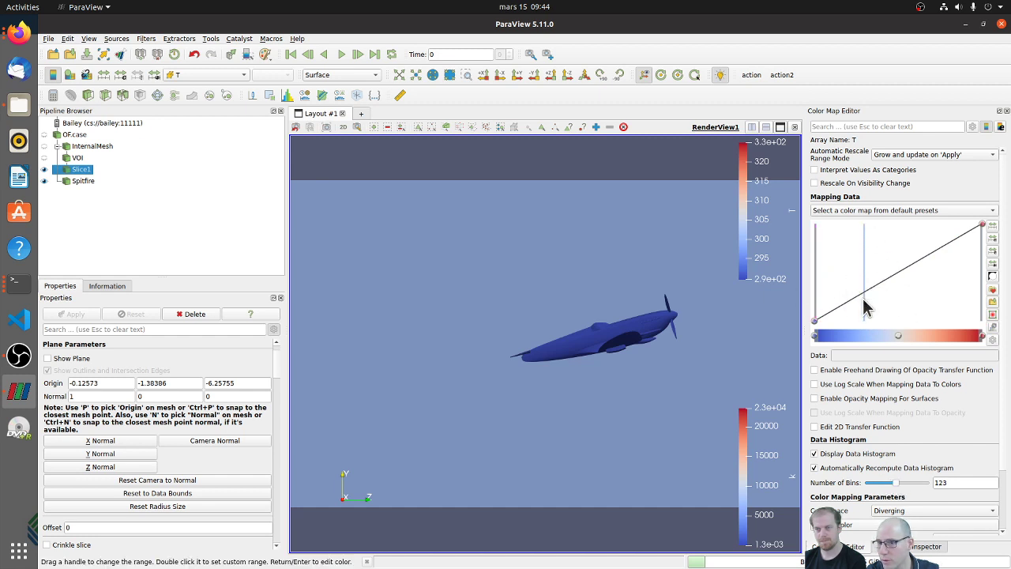
Drag the range handles to narrow T to roughly 299.93–300.2, then zoom in.
mouse_move(866, 307)
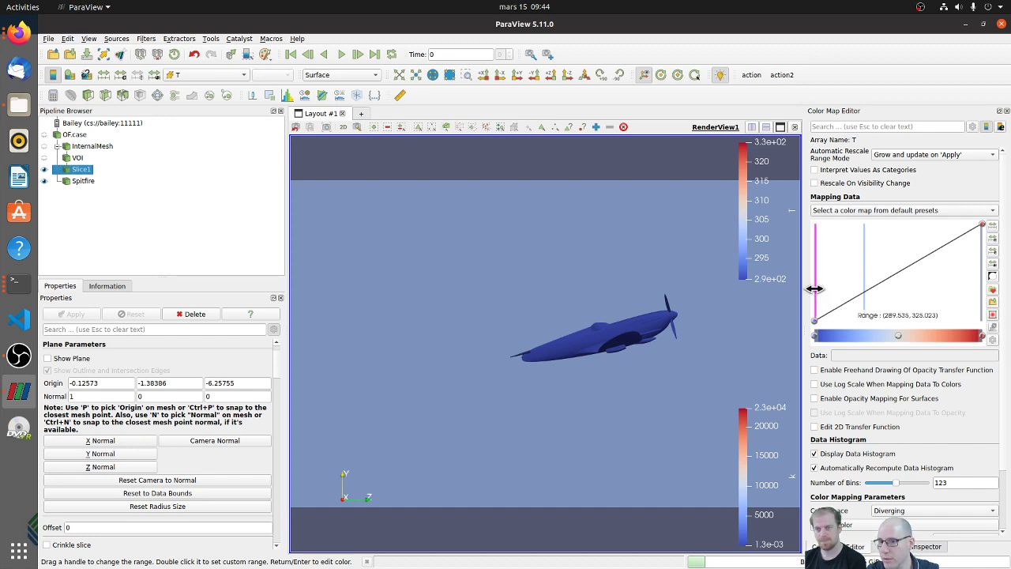
left_click_drag(815, 289, 860, 290)
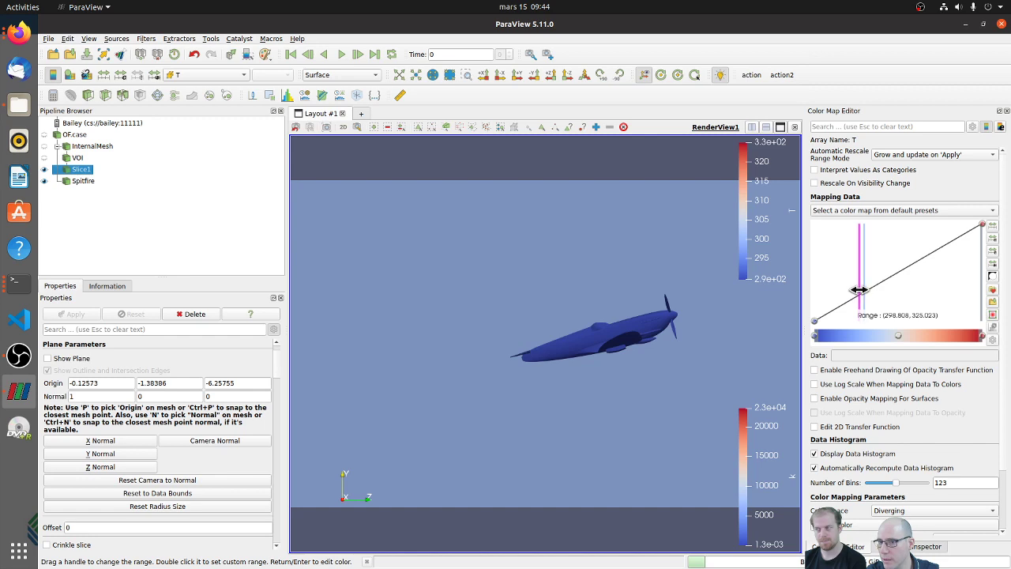
mouse_move(982, 272)
left_mouse_down()
mouse_move(817, 267)
mouse_move(886, 269)
left_mouse_up()
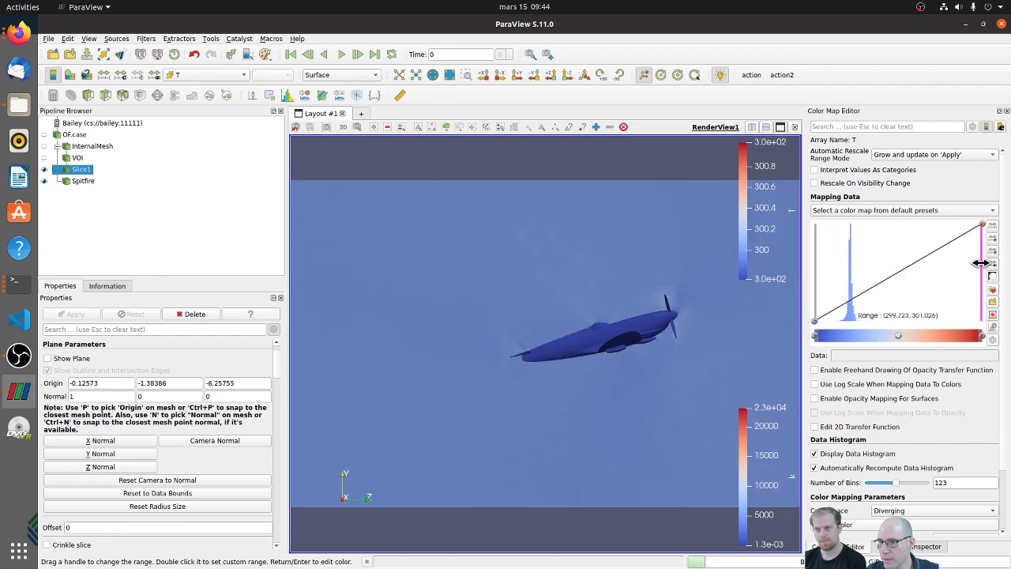
left_click_drag(981, 263, 873, 266)
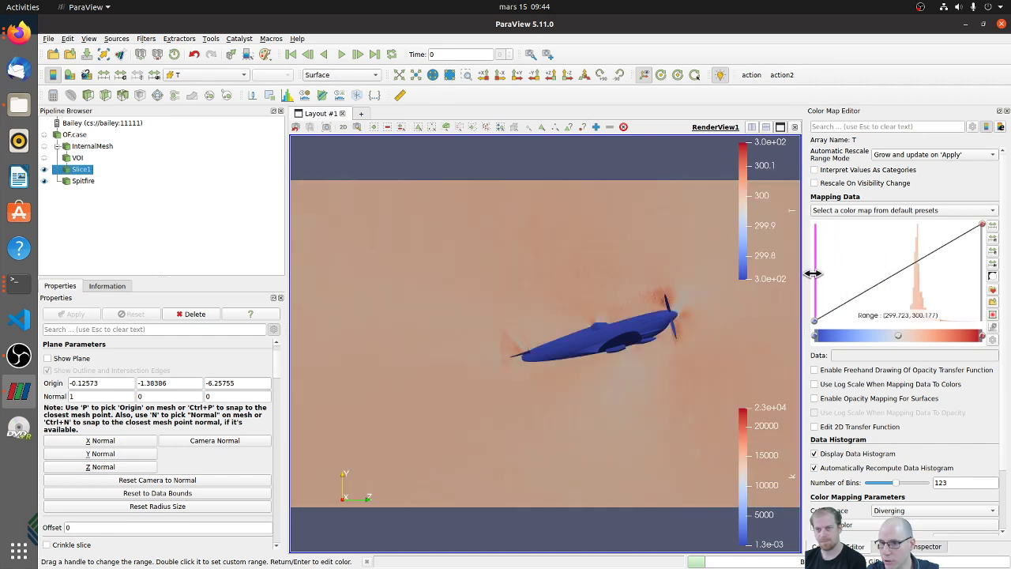
left_click_drag(813, 273, 891, 273)
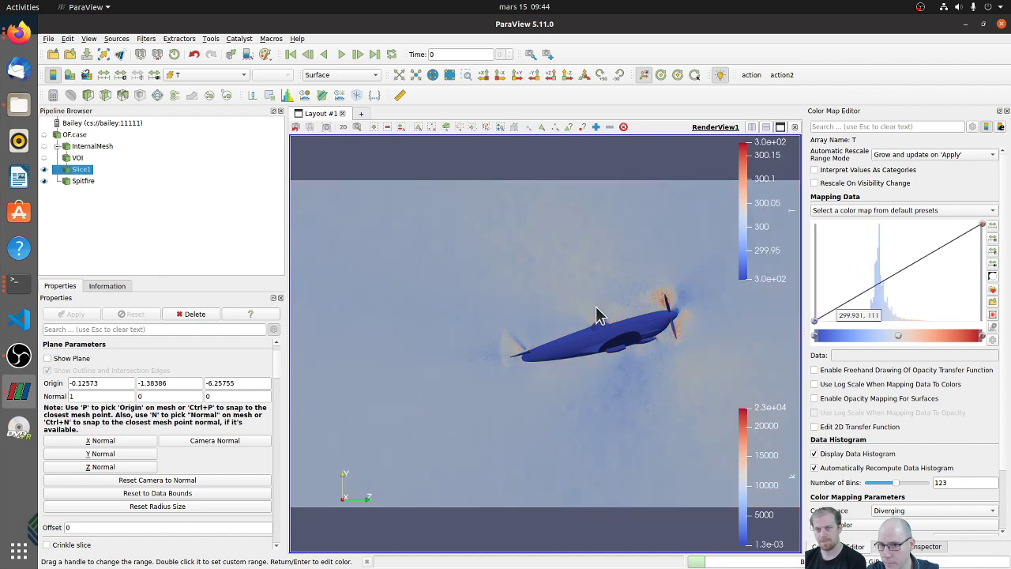
scroll(690, 316, "up", 5)
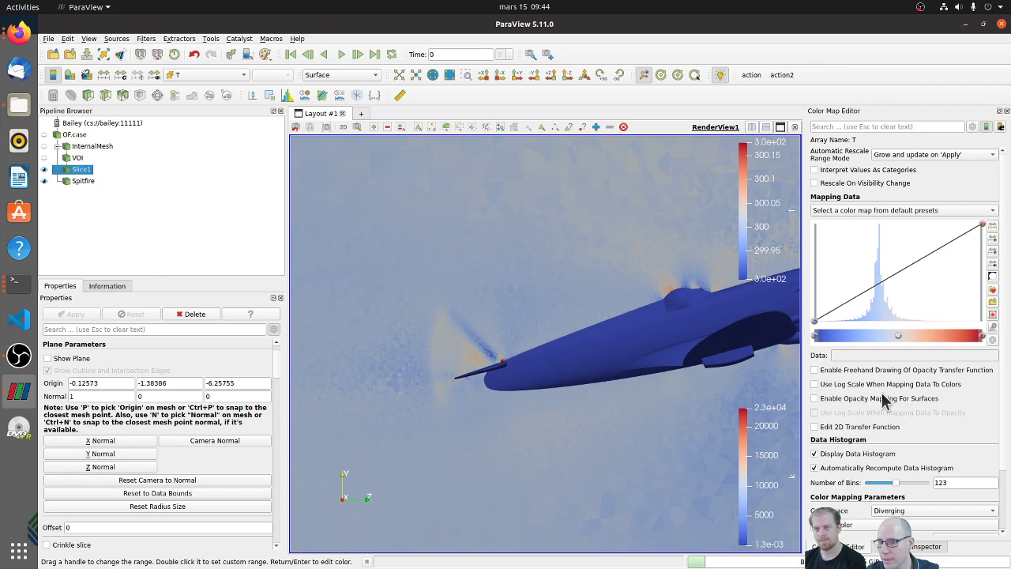
Set a custom 299.9–300.1 T range on Slice1 and rotate to show nose and propeller.
left_click(120, 75)
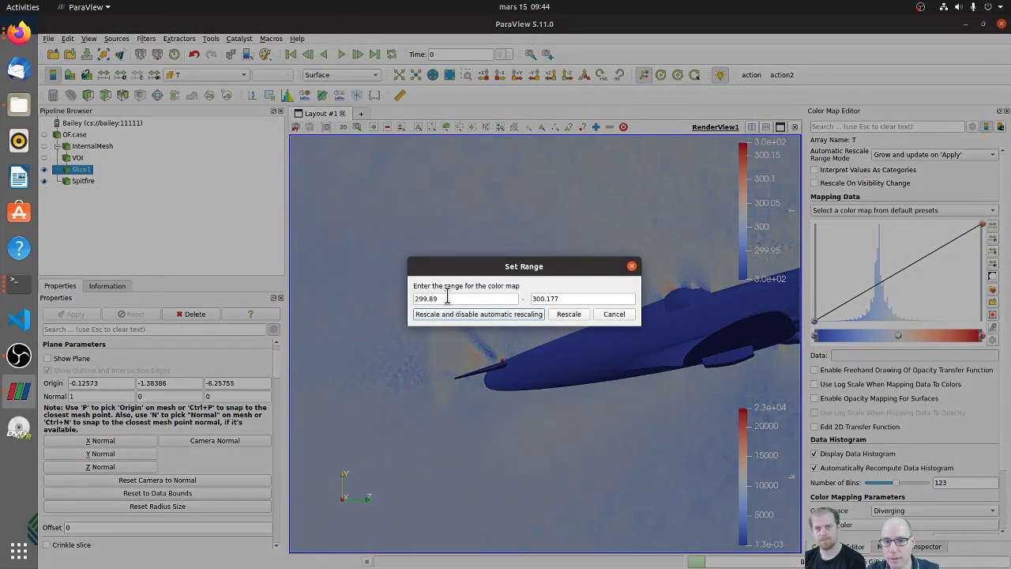
triple_click(447, 298)
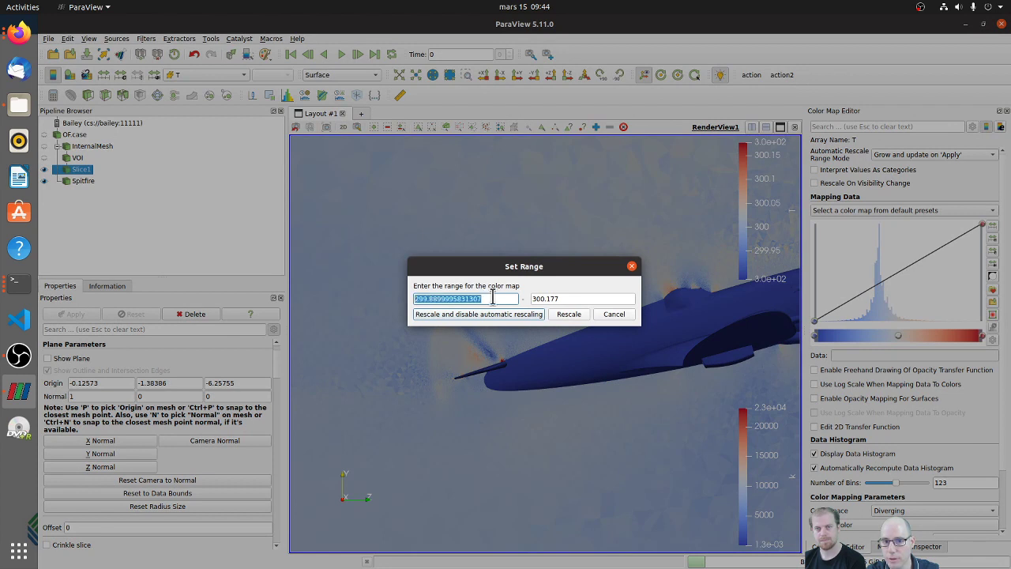
type("299.9")
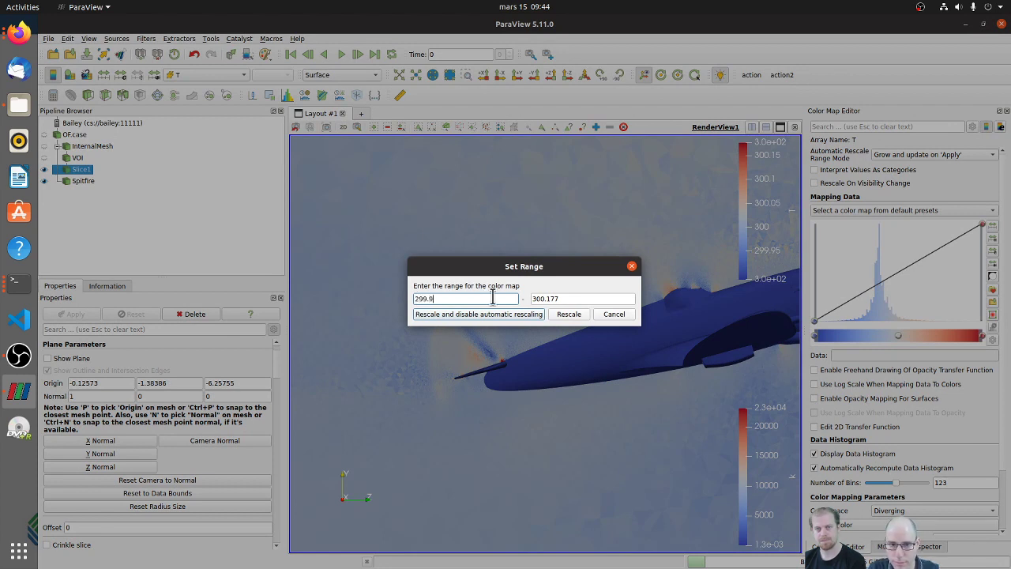
key("Tab")
type("300.")
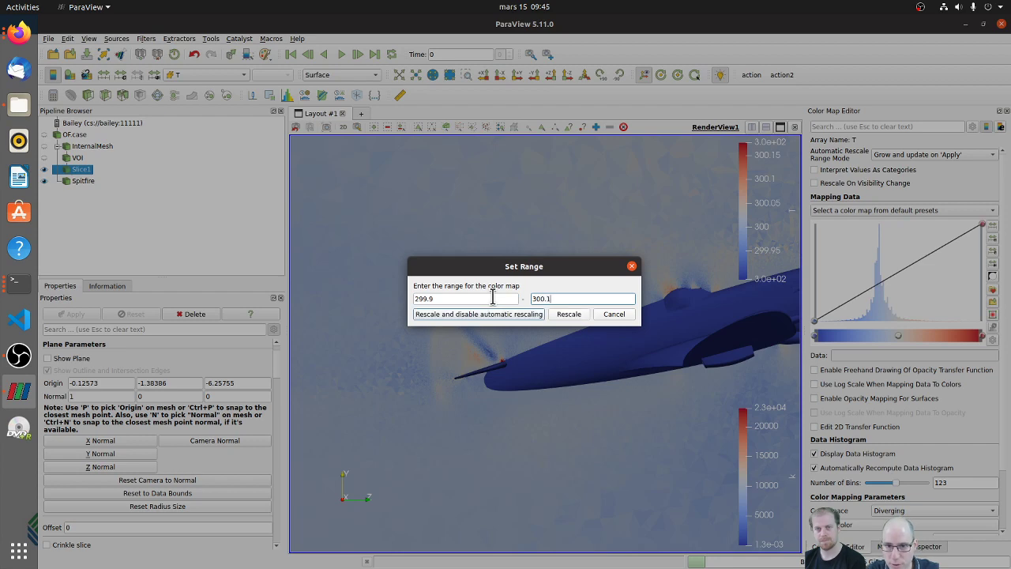
left_click(574, 313)
left_click_drag(630, 309, 547, 376)
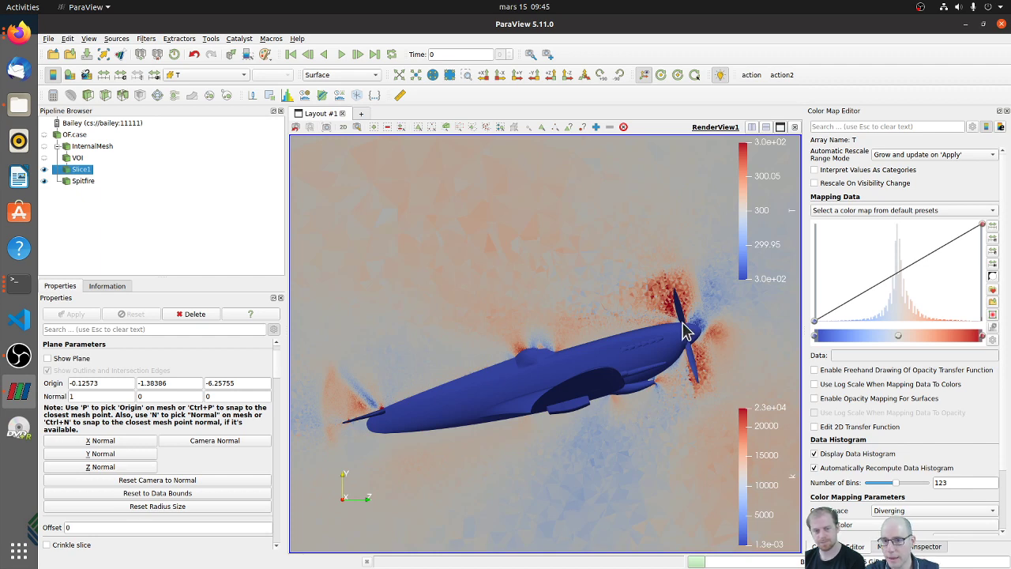
scroll(688, 328, "up", 5)
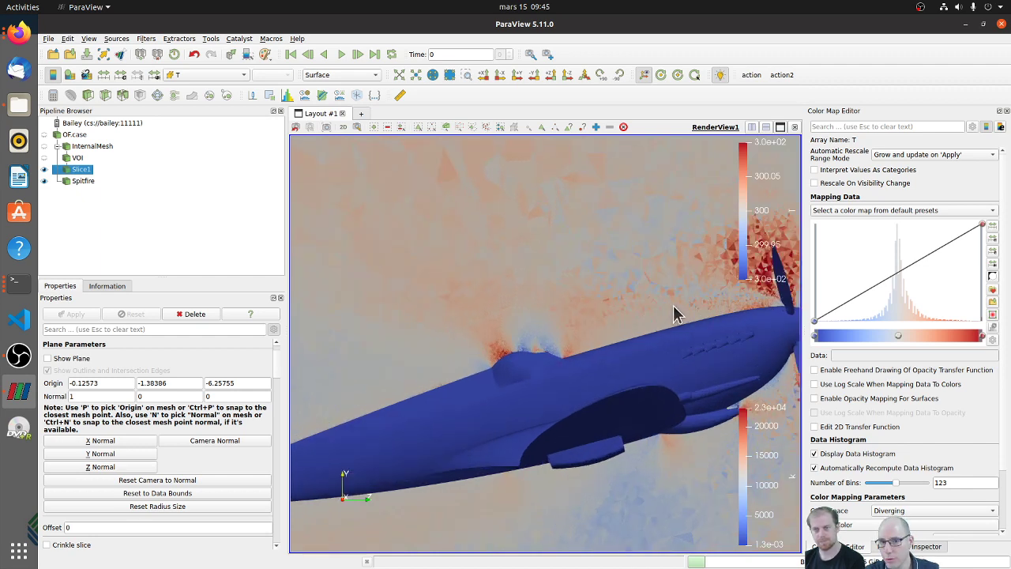
left_click_drag(674, 306, 577, 342)
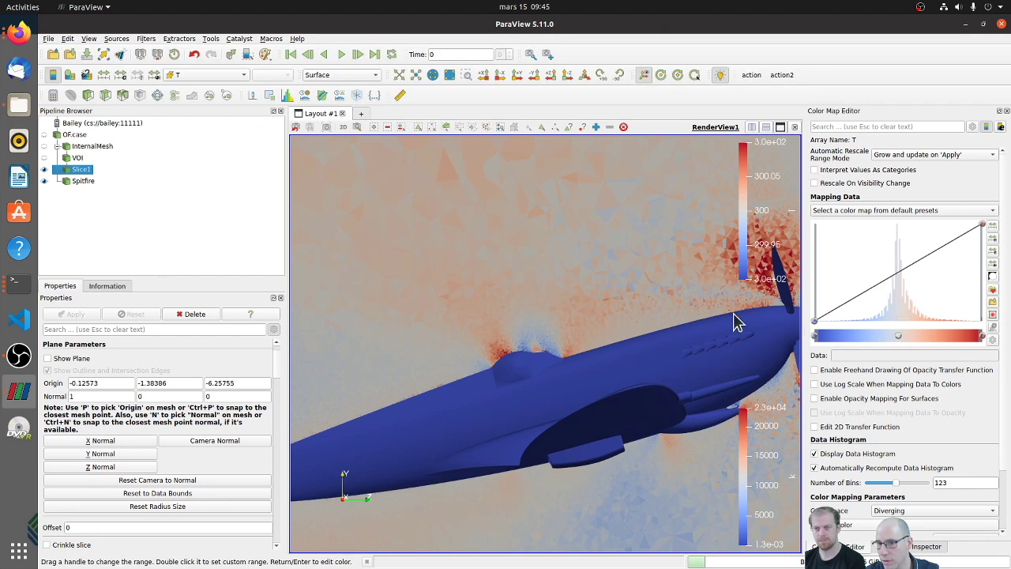
scroll(634, 317, "down", 5)
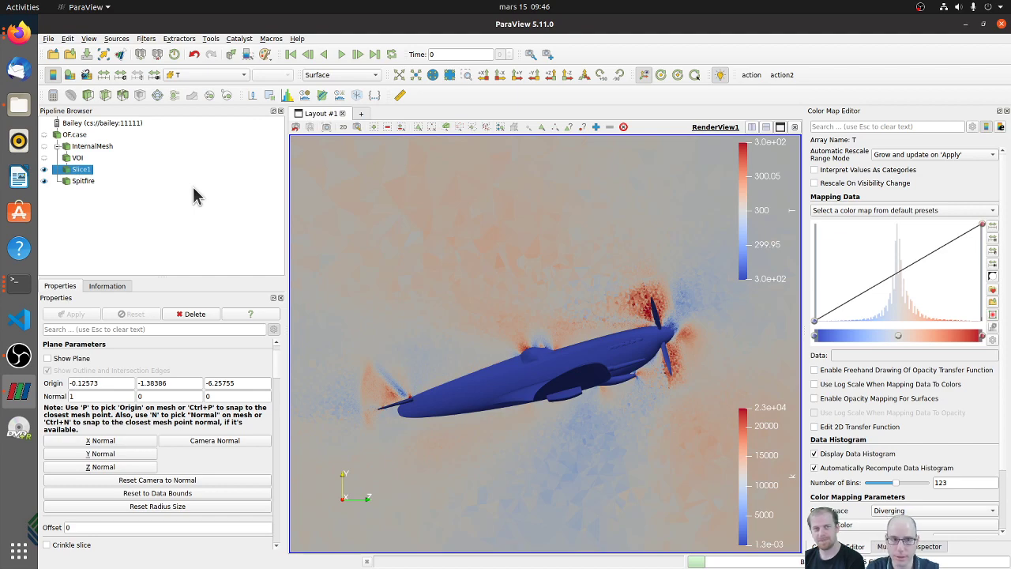
Add a Cell Data to Point Data filter to Slice1 via quick search and apply it.
key("ctrl+space")
type("cell")
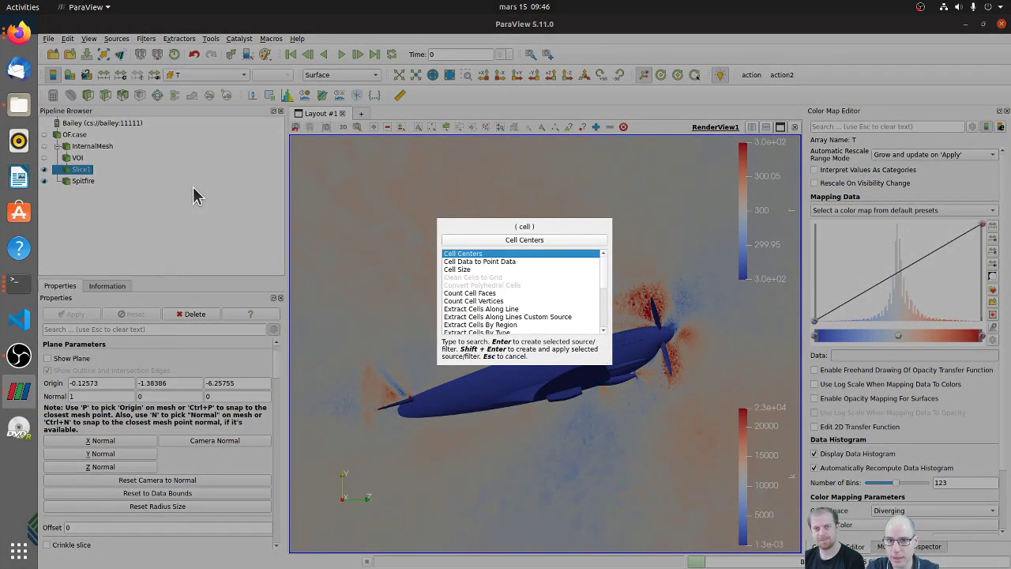
key("Down")
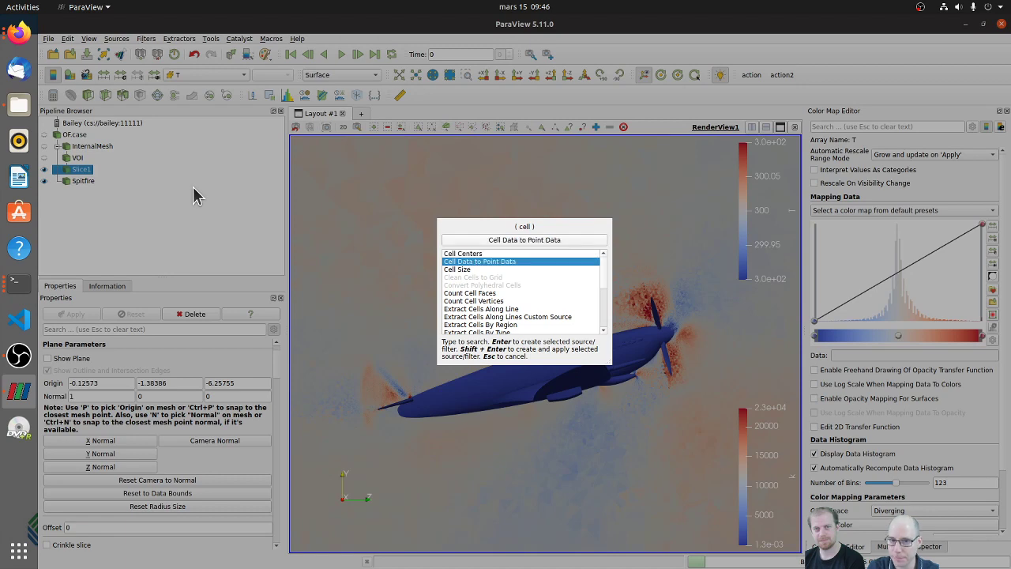
key("Return")
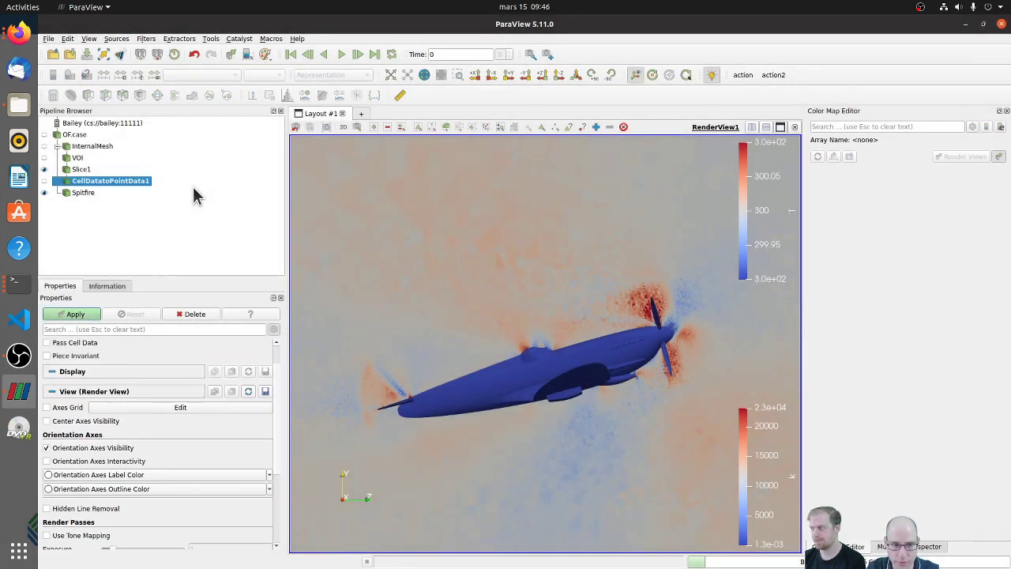
key("alt+a")
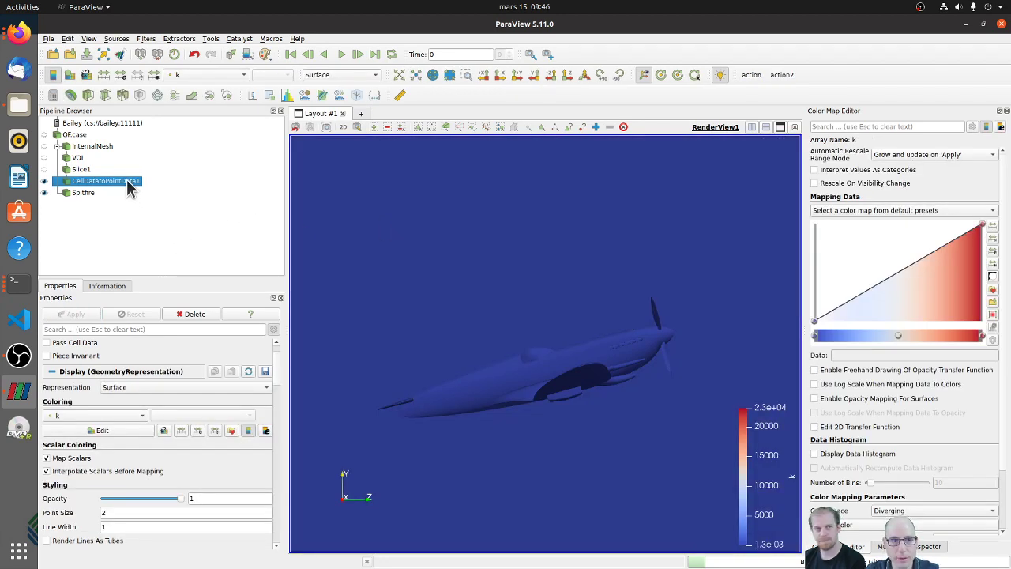
left_click(210, 75)
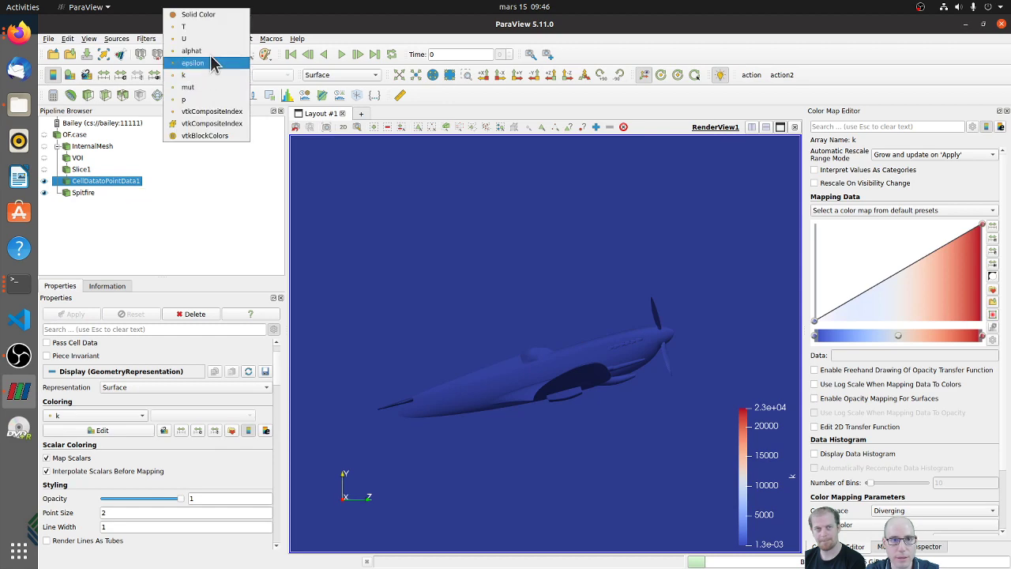
key("Escape")
Colour CellDatatoPointData1 by T and set a custom 299.9–300.1 colour range.
key("t")
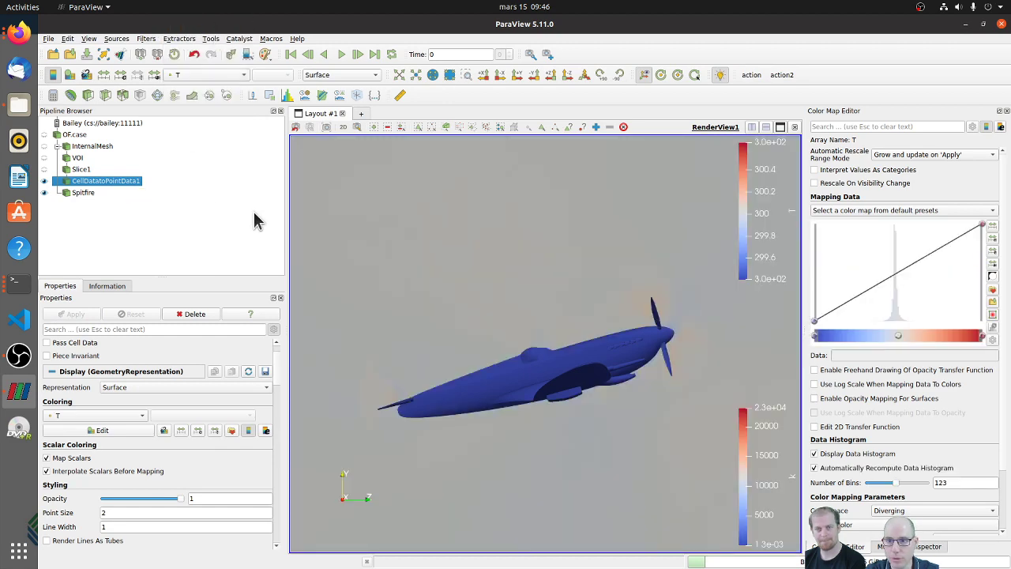
left_click(120, 75)
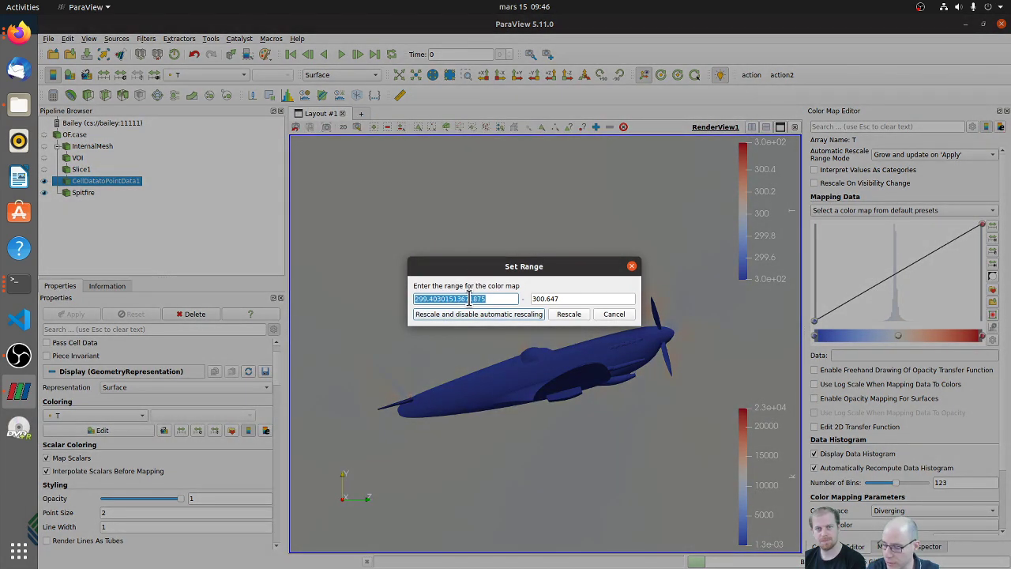
type("299.9")
key("Tab")
type("300.1")
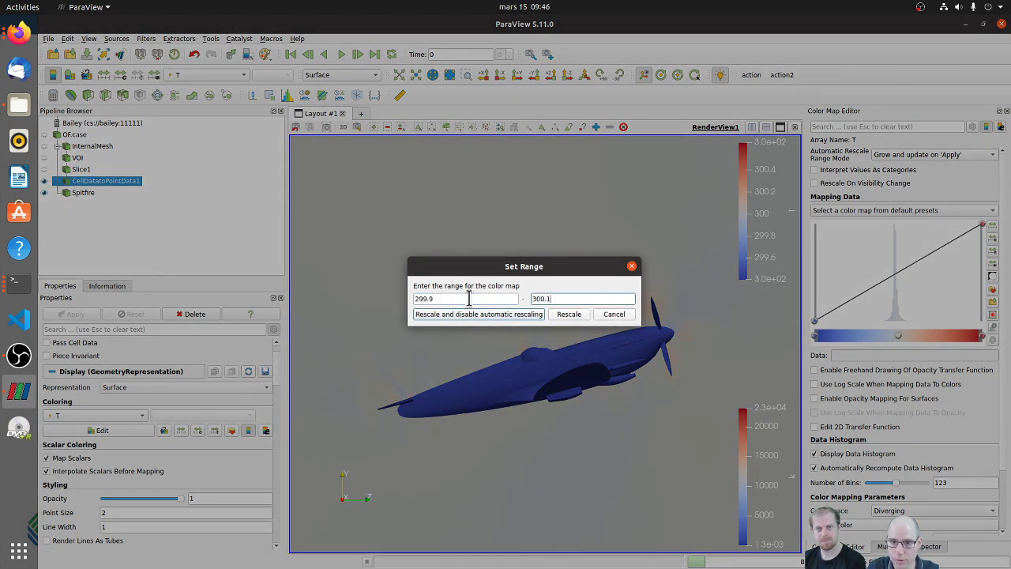
left_click(575, 315)
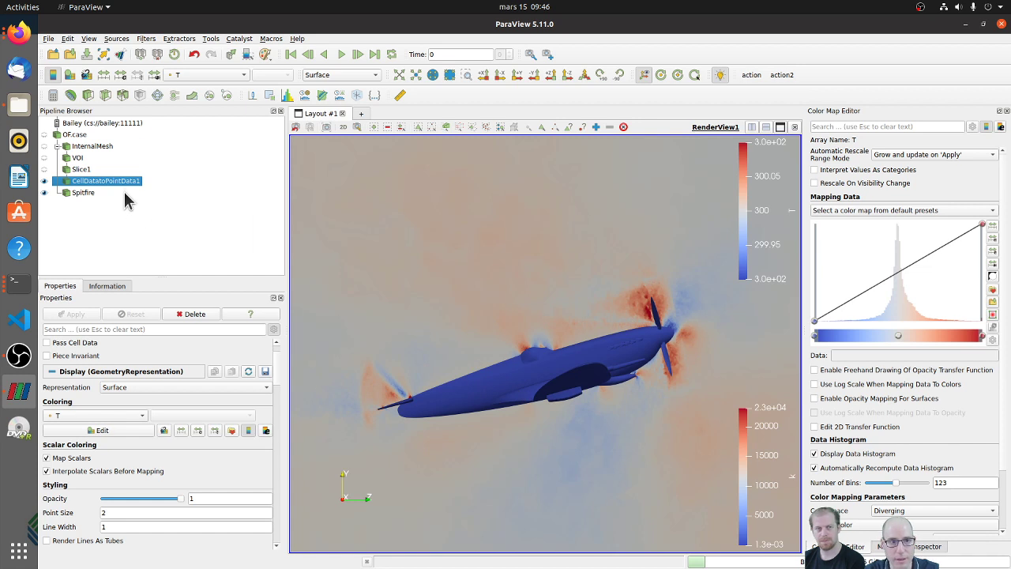
Add a Contour filter with isovalue 300 and apply it.
left_click(73, 98)
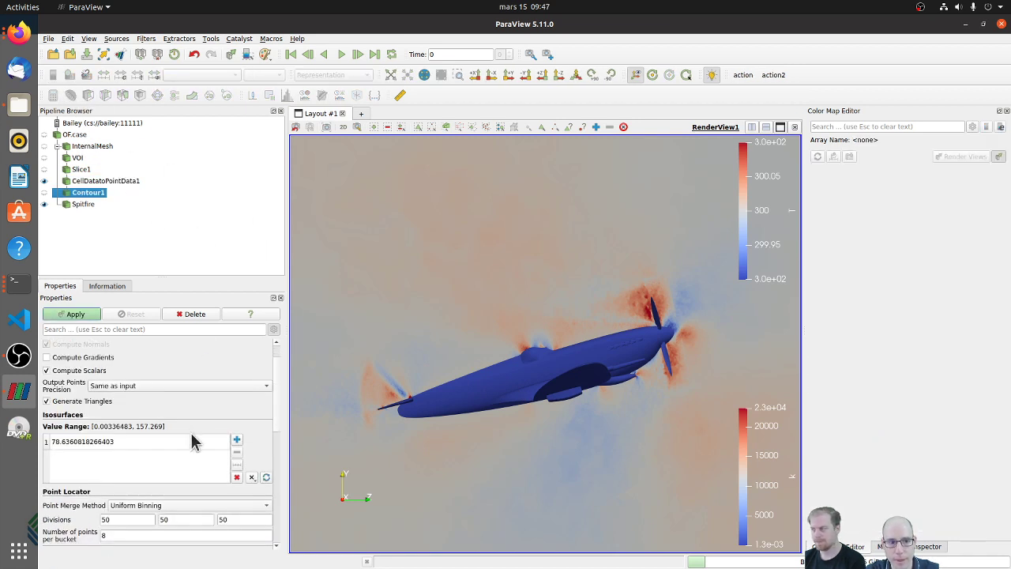
double_click(138, 442)
type("300")
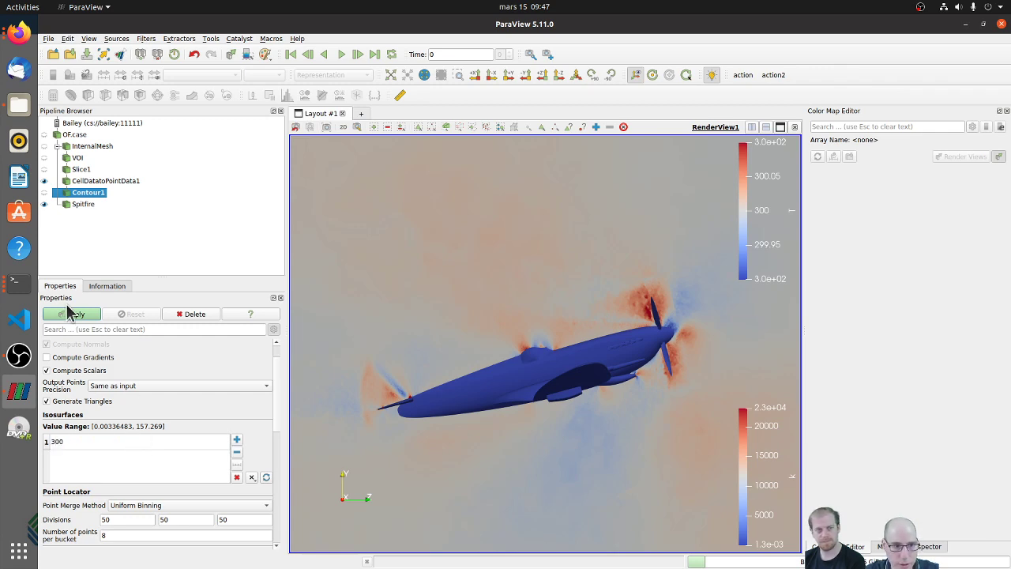
key("Return")
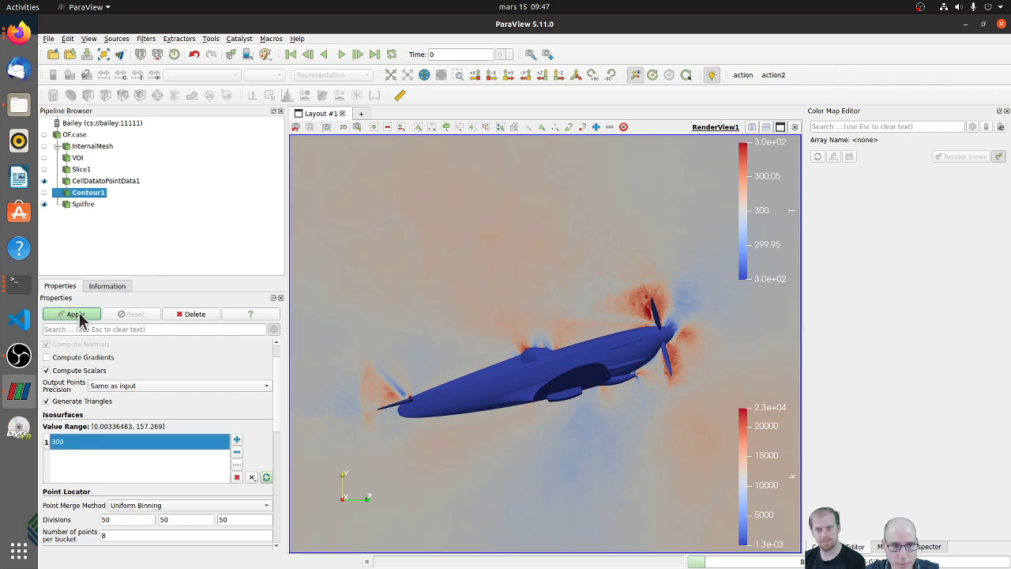
left_click(79, 315)
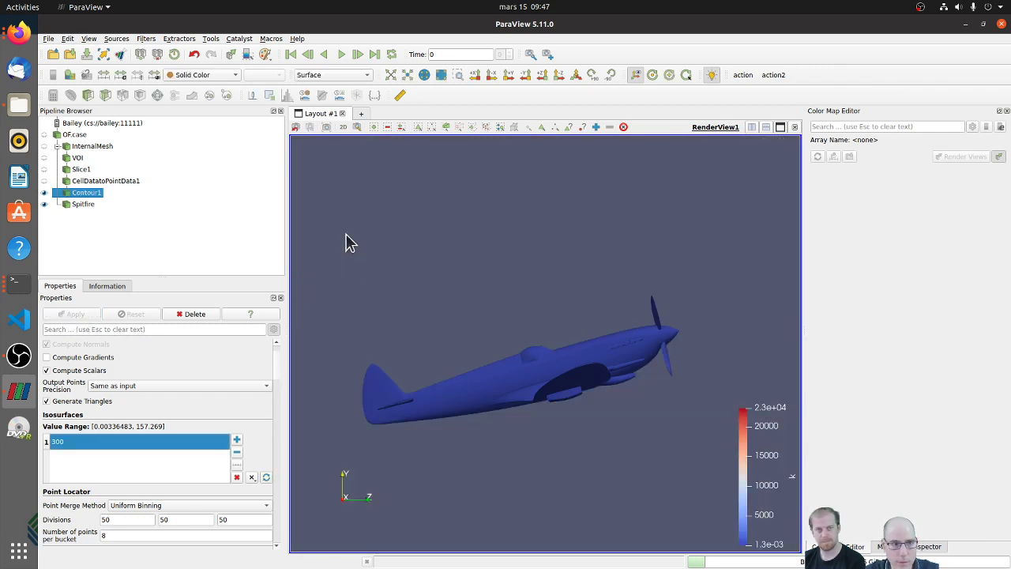
Contour by temperature T, apply, and make CellDatatoPointData1 visible again.
scroll(180, 381, "up", 2)
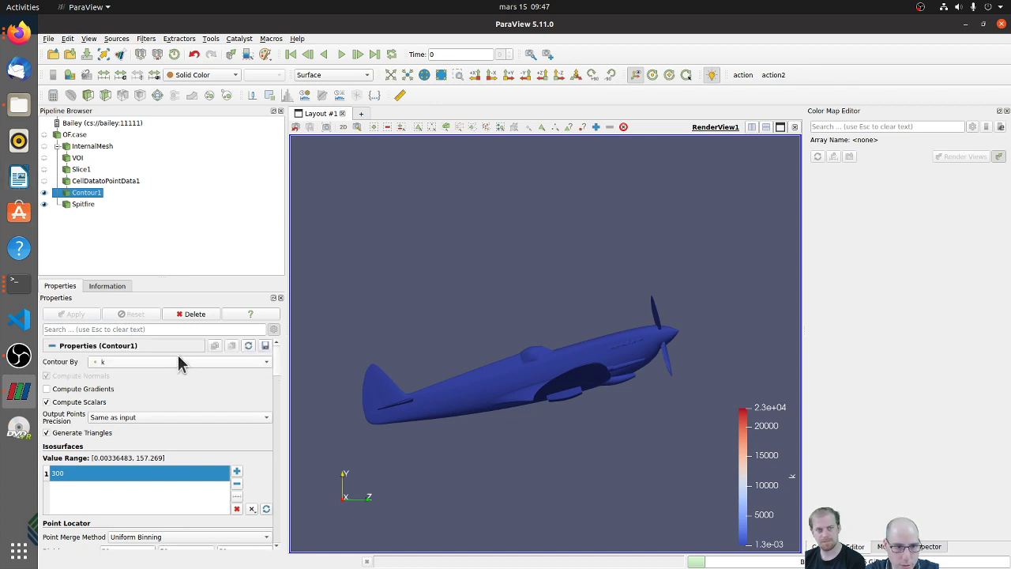
left_click(144, 364)
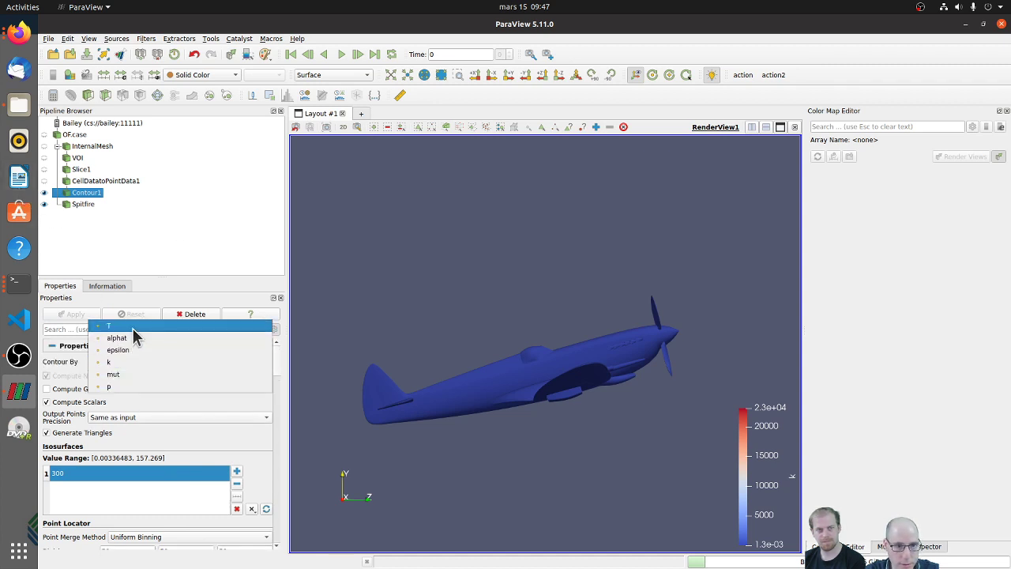
left_click(133, 328)
left_click(70, 315)
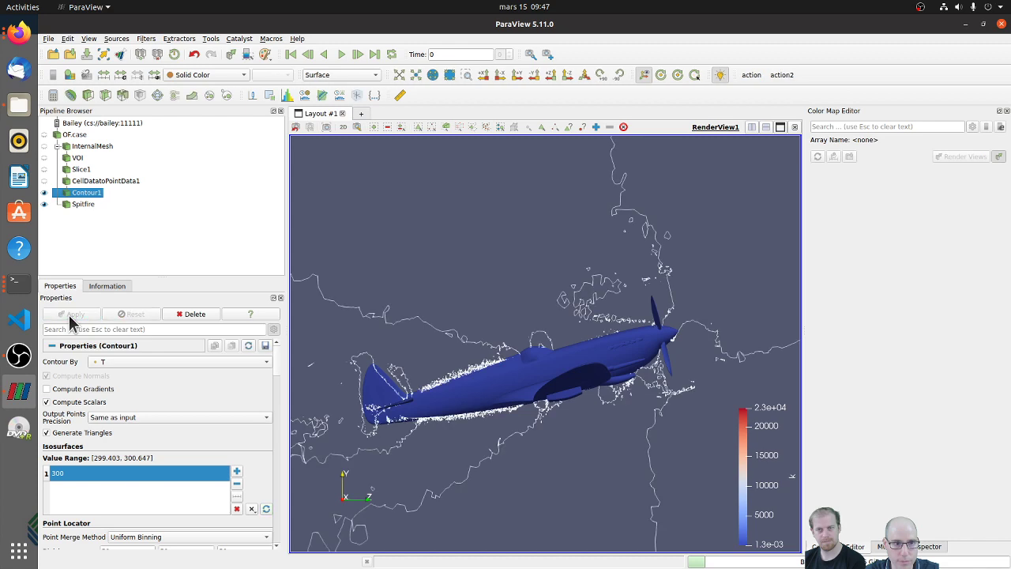
left_click(52, 181)
left_click(45, 180)
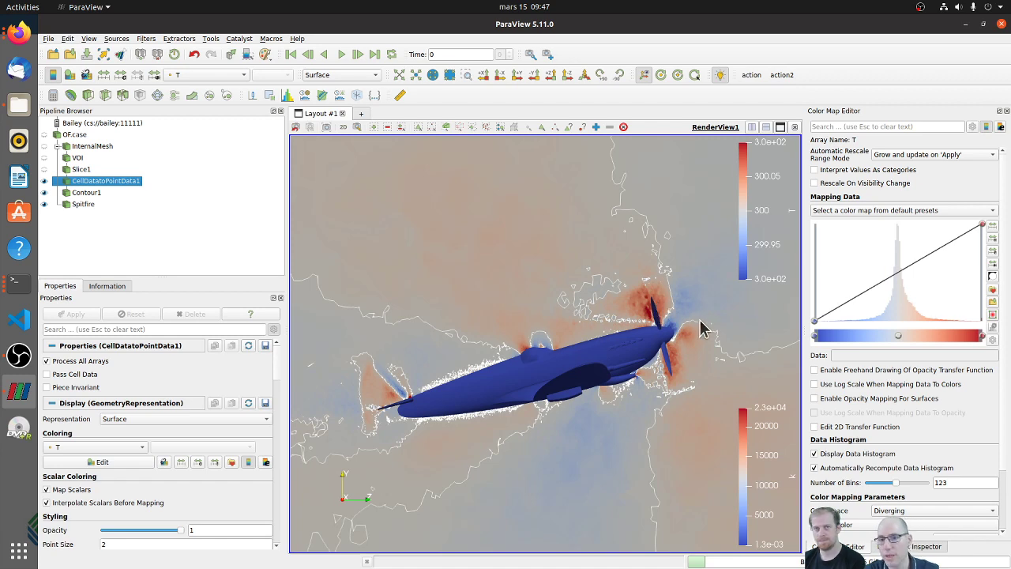
Zoom in and out on the contoured slice, leaving the colouring on T.
scroll(695, 366, "up", 5)
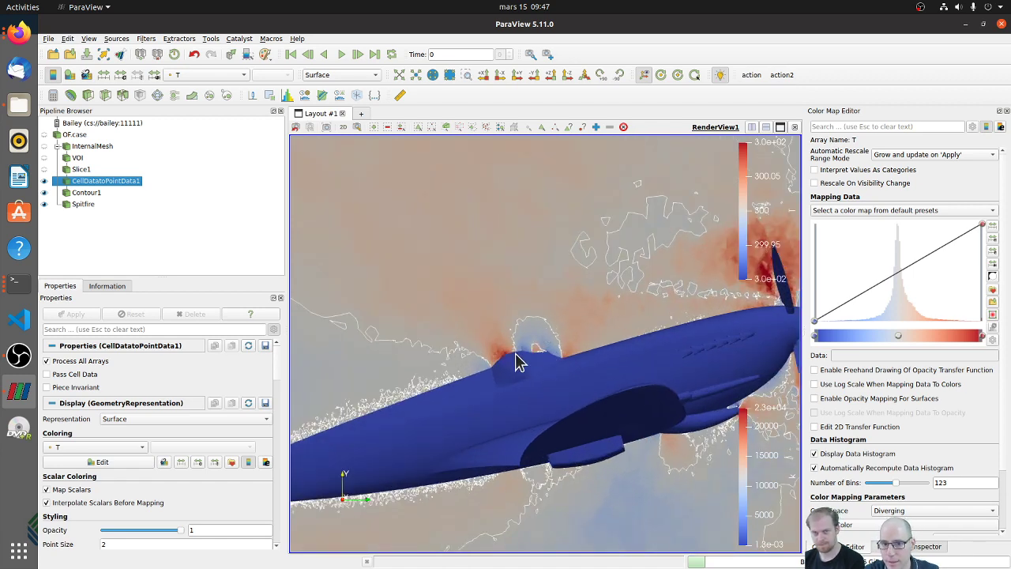
scroll(539, 358, "up", 2)
scroll(540, 358, "up", 2)
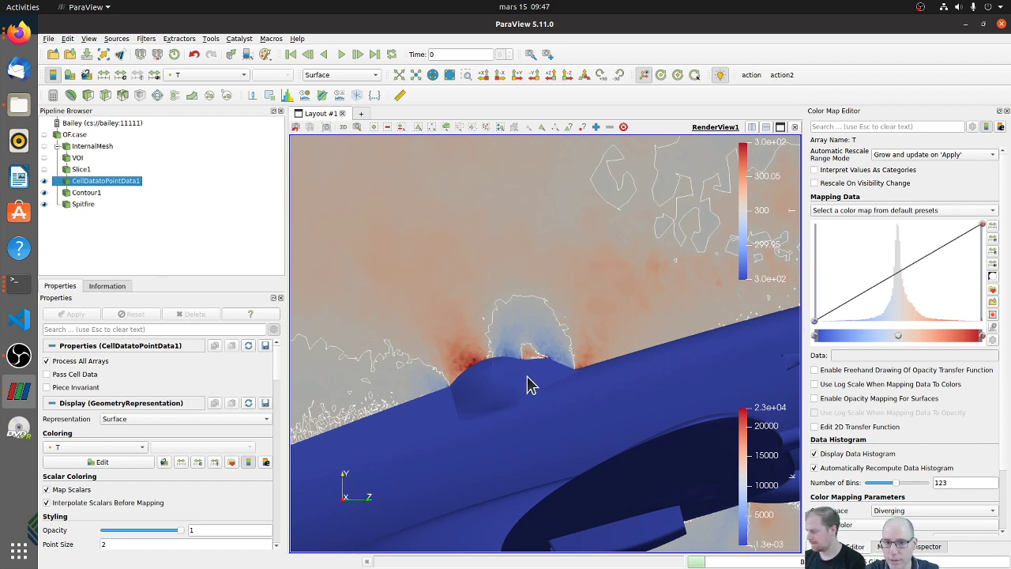
scroll(597, 339, "down", 5)
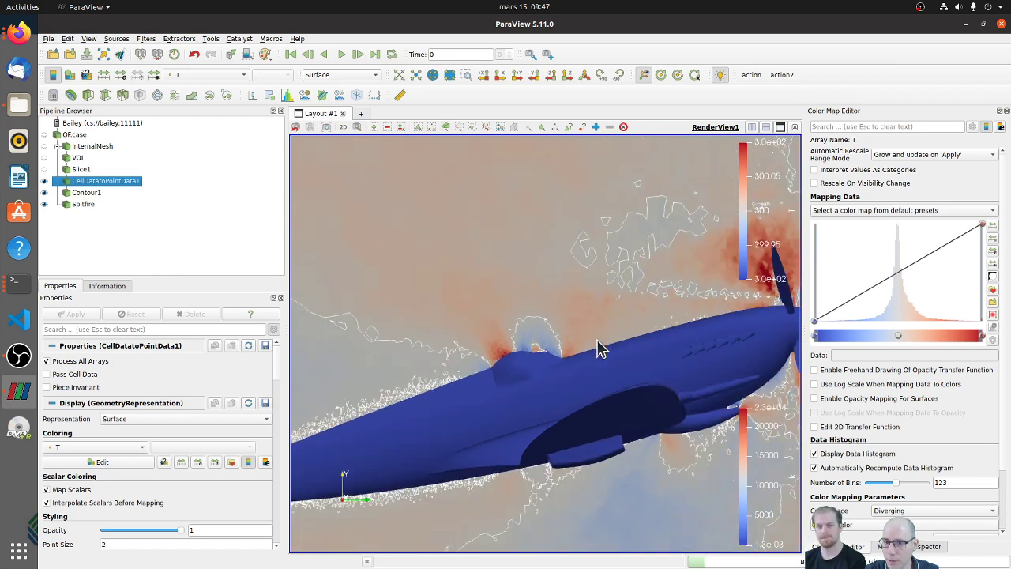
scroll(602, 349, "down", 4)
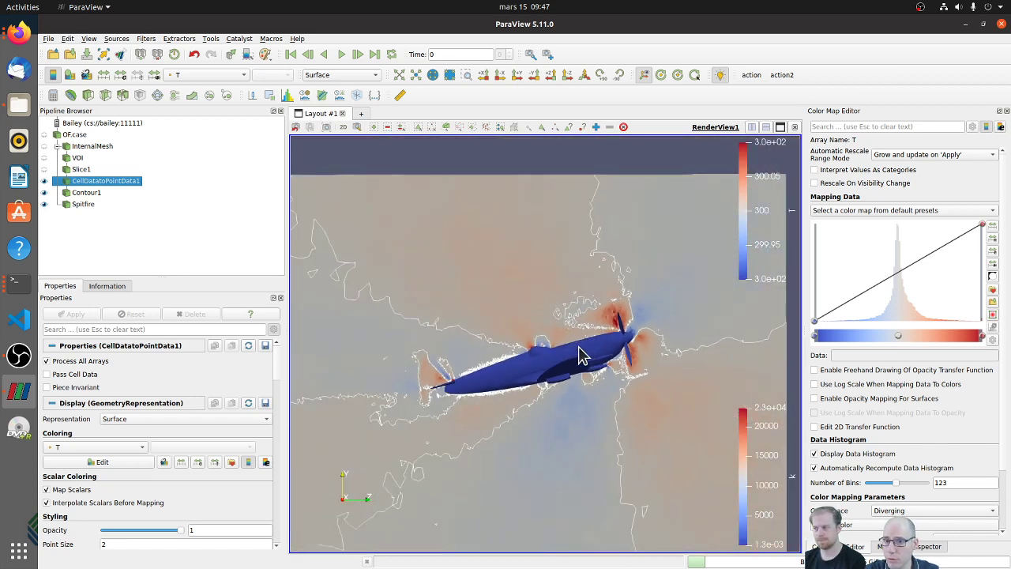
scroll(579, 356, "down", 3)
scroll(569, 353, "up", 4)
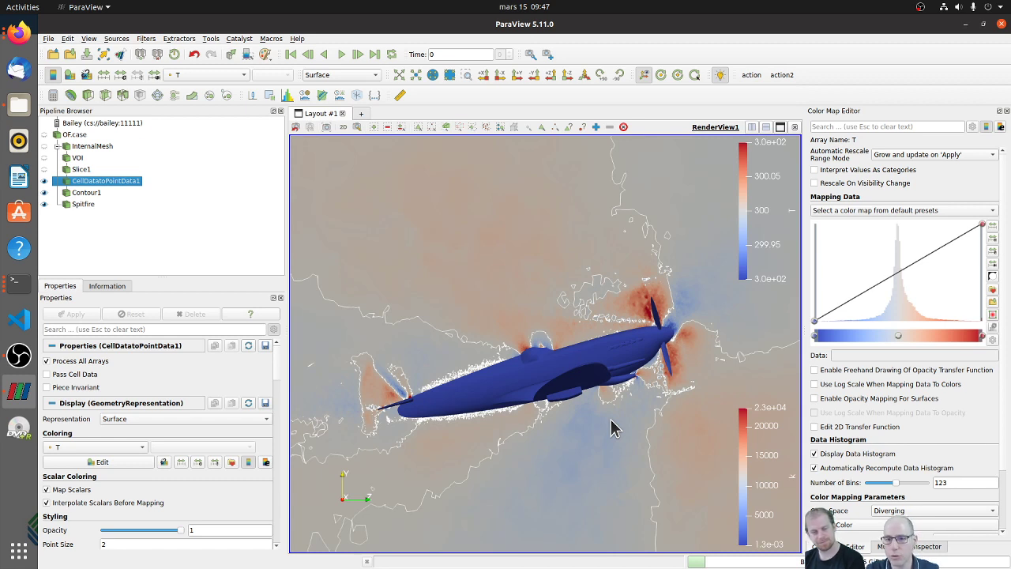
left_click(234, 74)
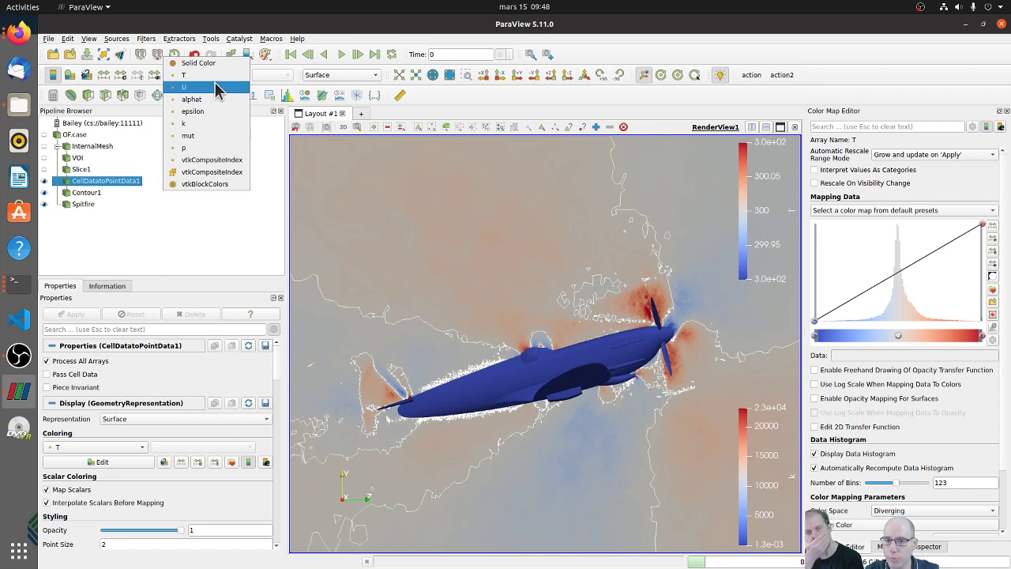
left_click(209, 241)
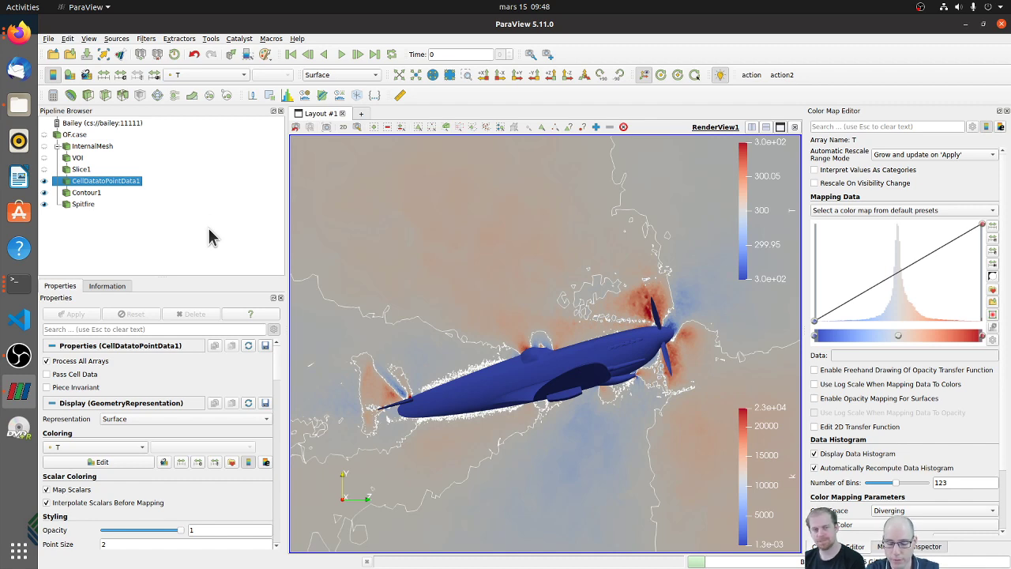
Add a Calculator filter to the point data through the quick filter search.
key("ctrl+space")
type("cal")
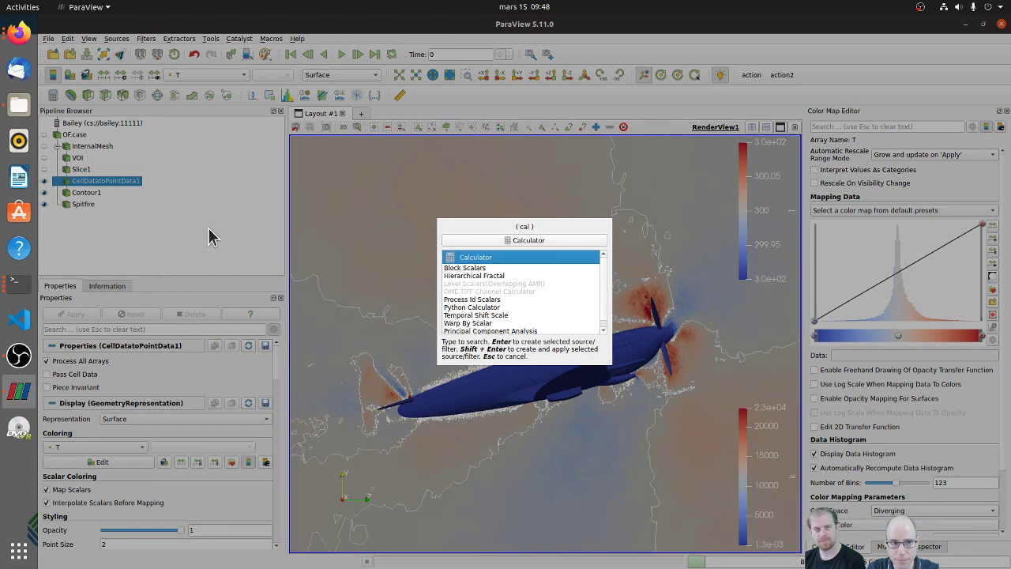
key("Return")
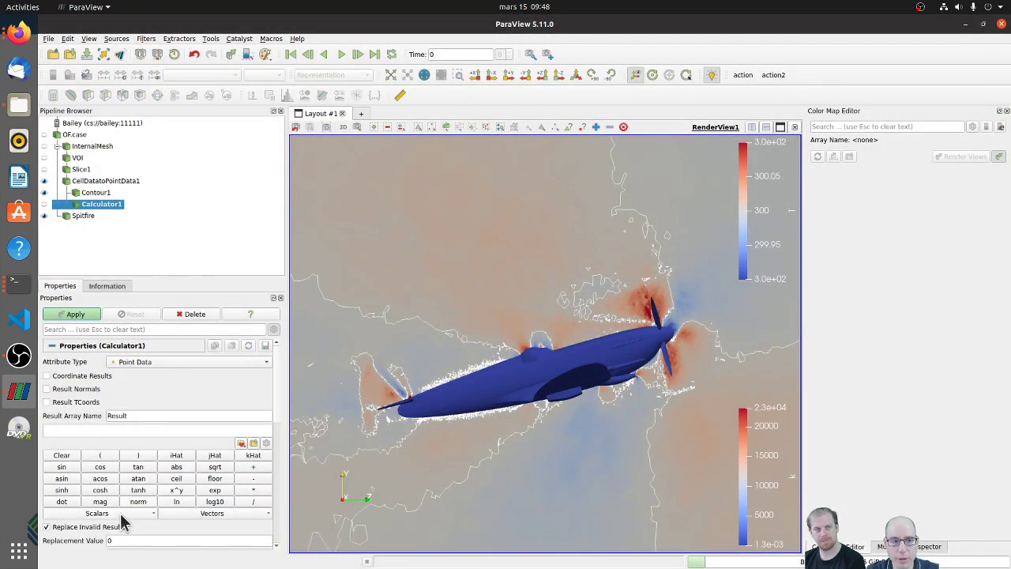
left_click(137, 428)
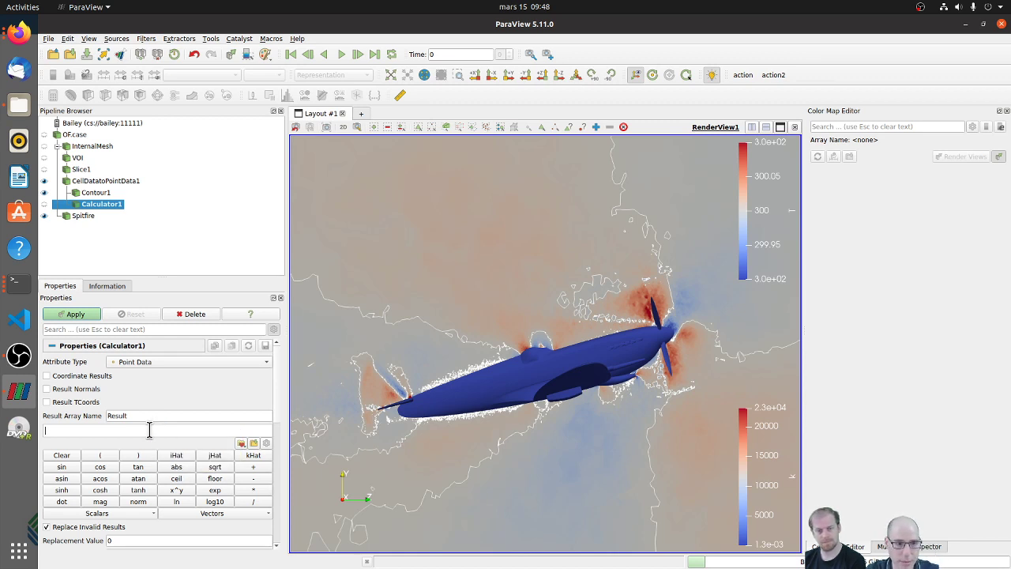
Name the result array DHF and start entering the expression 1000*(mag(U)^2)/2.
double_click(151, 415)
type("DHF")
left_click(162, 427)
type("1000")
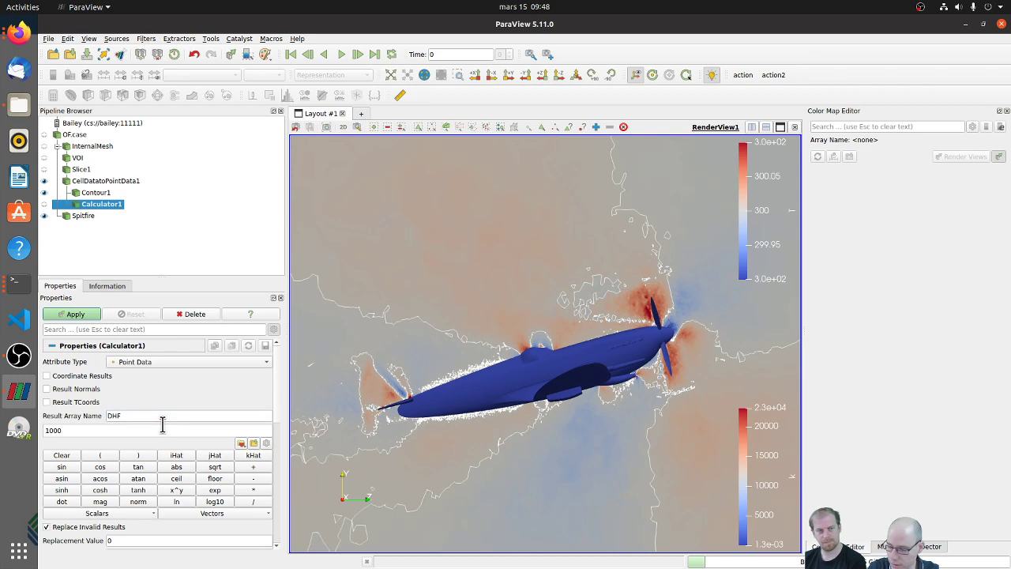
type("-")
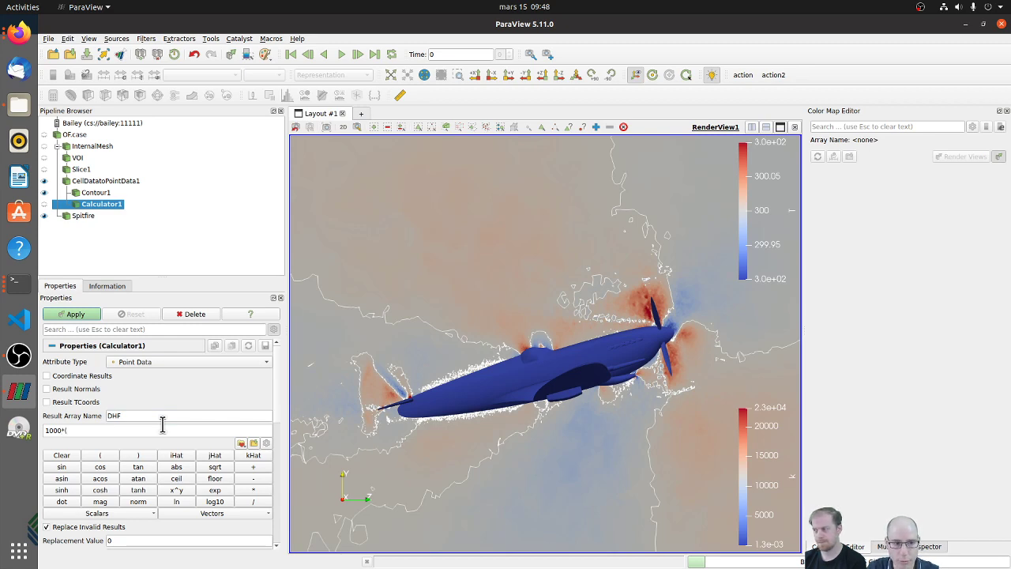
type("(mag(U")
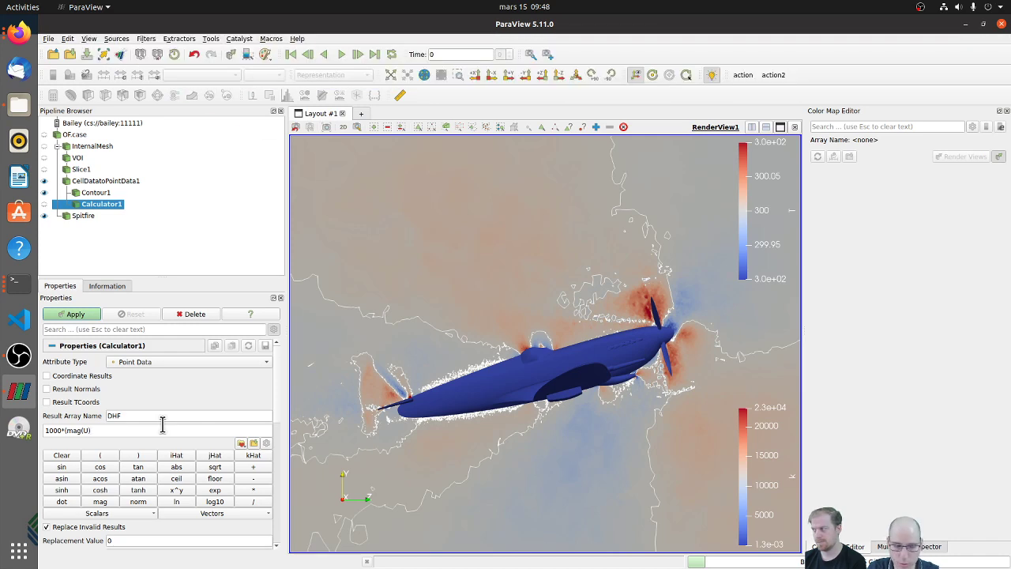
type(")^2)/2")
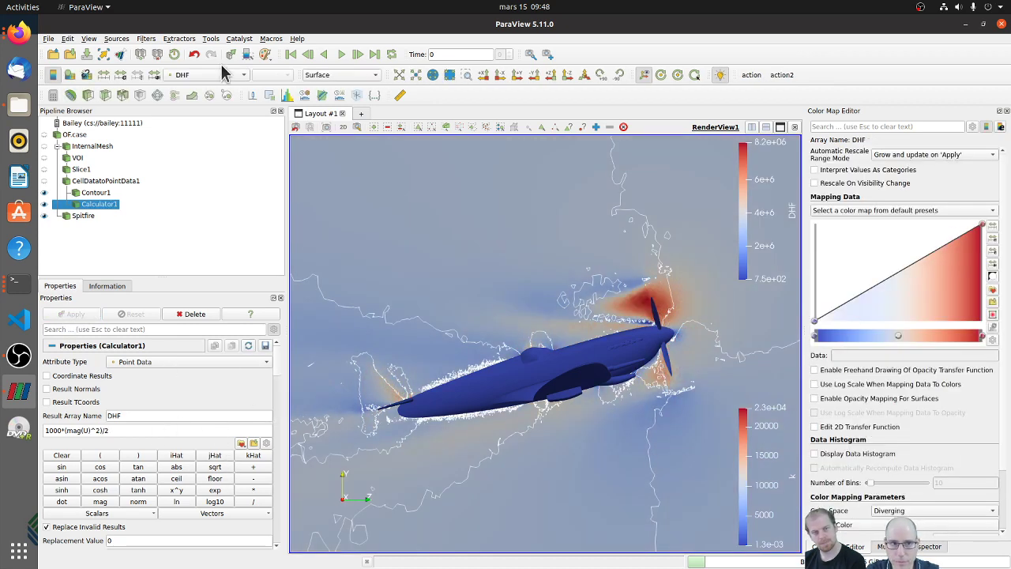
Apply the Calculator, keep colouring by DHF, and save the 1000*(mag(U)^2)/2 expression.
left_click(211, 74)
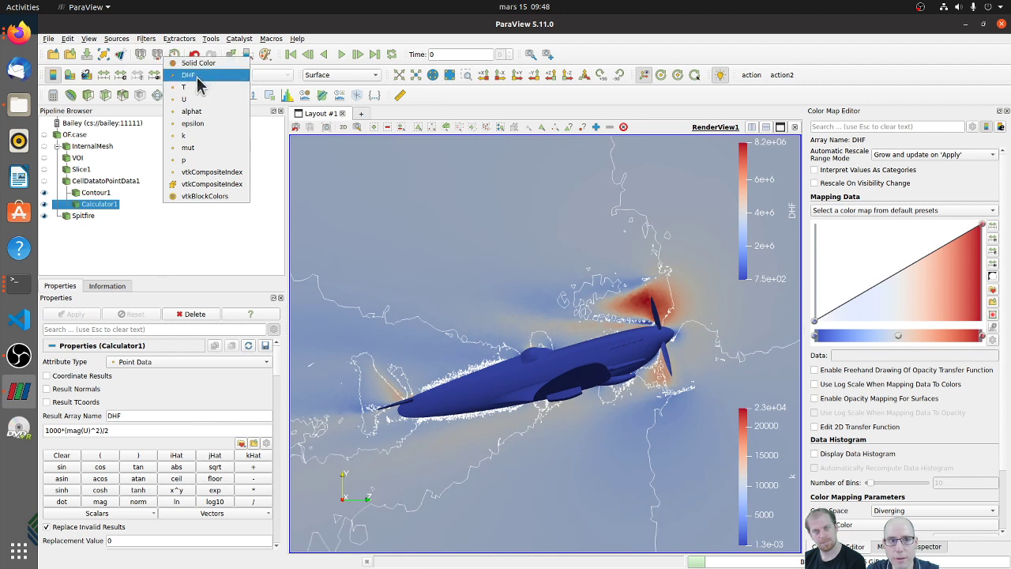
left_click(196, 77)
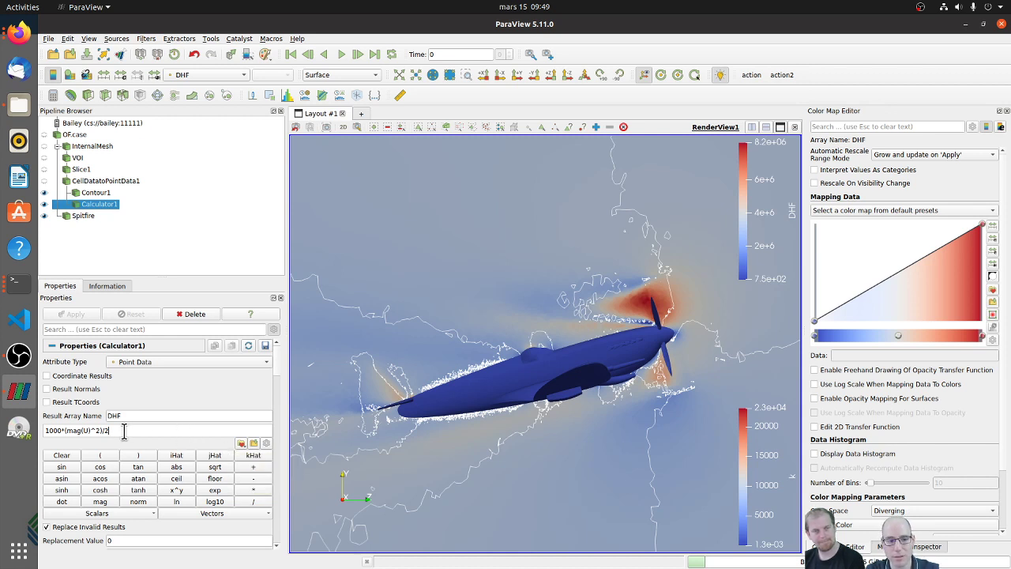
left_click_drag(111, 431, 45, 430)
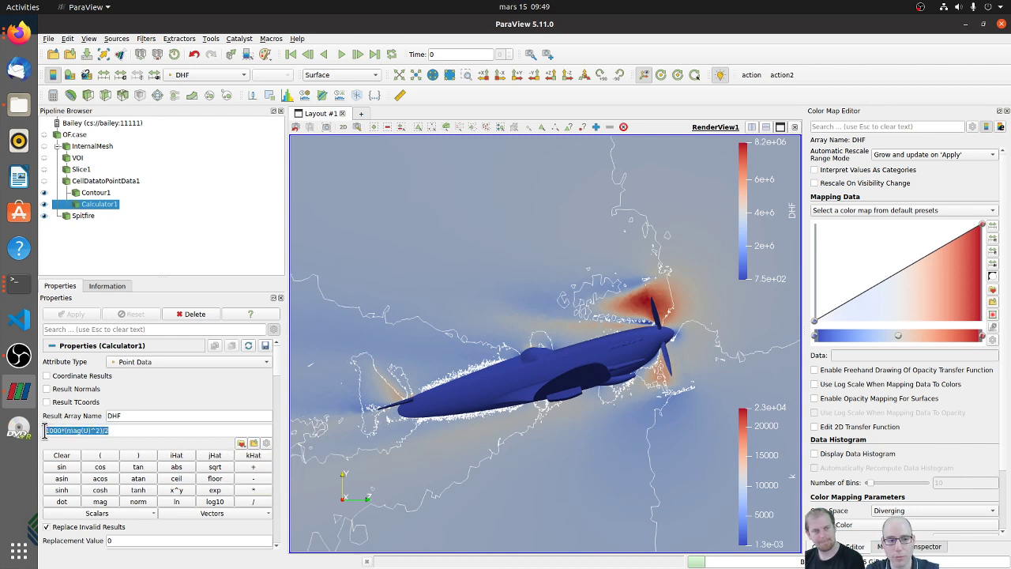
left_click(135, 433)
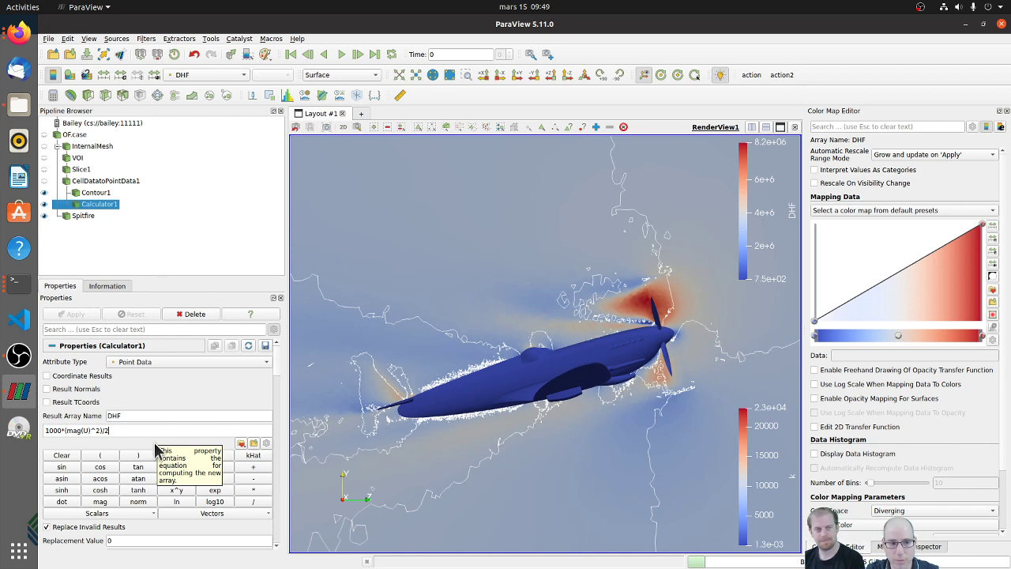
left_click(253, 444)
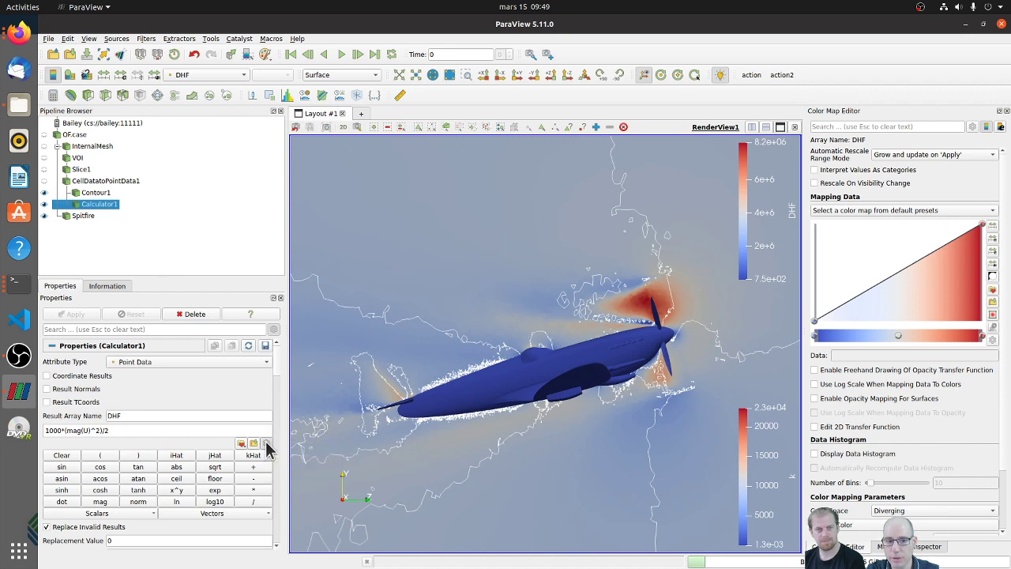
Name the saved 1000*(mag(U)^2)/2 expression DHF in the Expressions Manager, then load it.
left_click(266, 442)
left_click(369, 197)
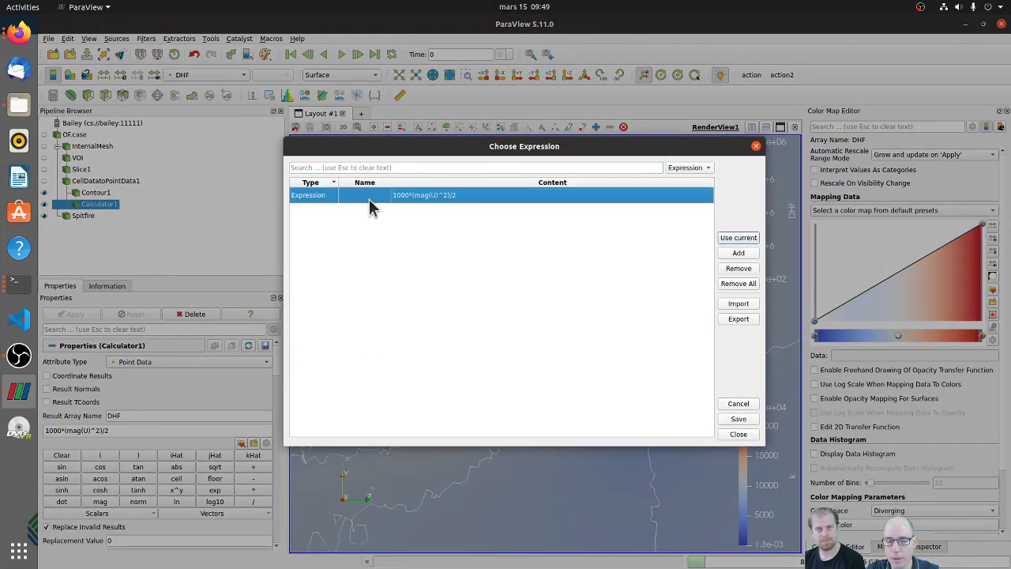
double_click(377, 197)
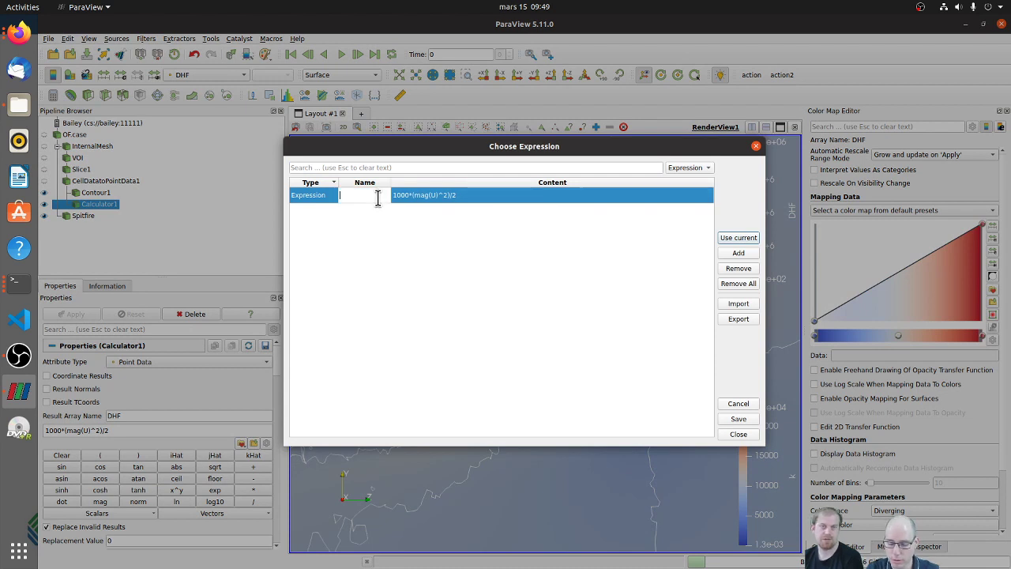
type("DHF")
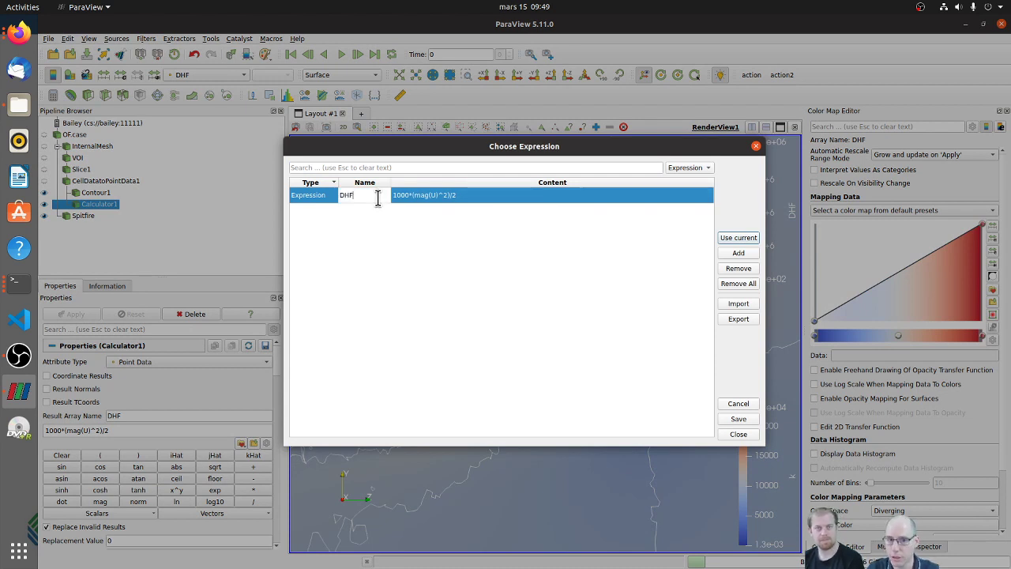
left_click(499, 304)
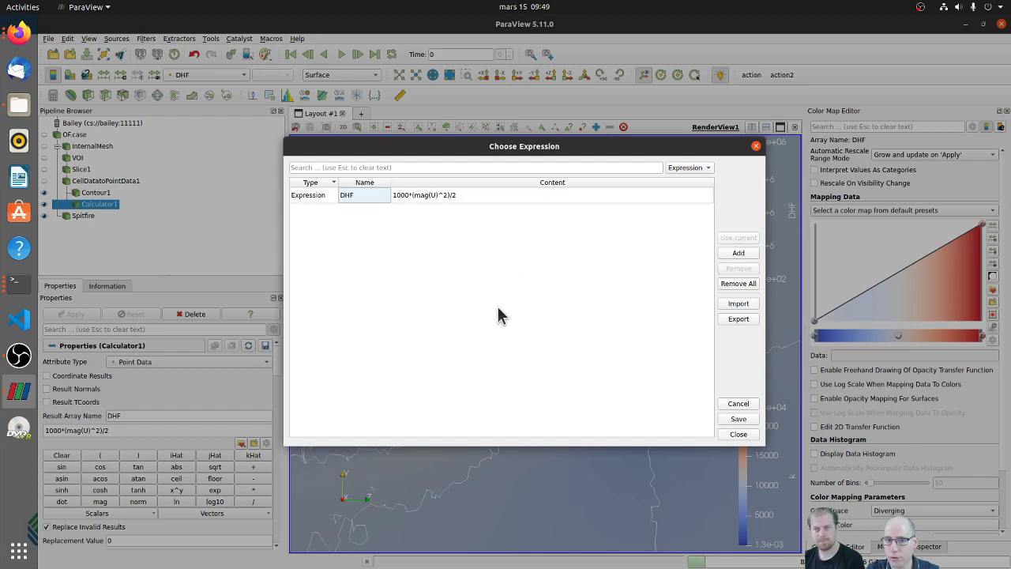
left_click(738, 419)
left_click(738, 433)
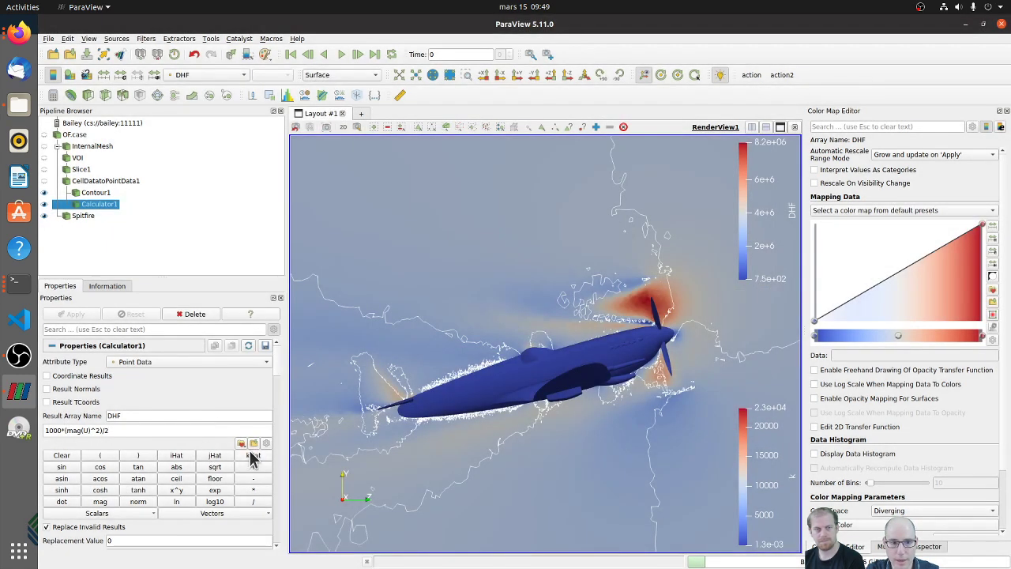
left_click(241, 443)
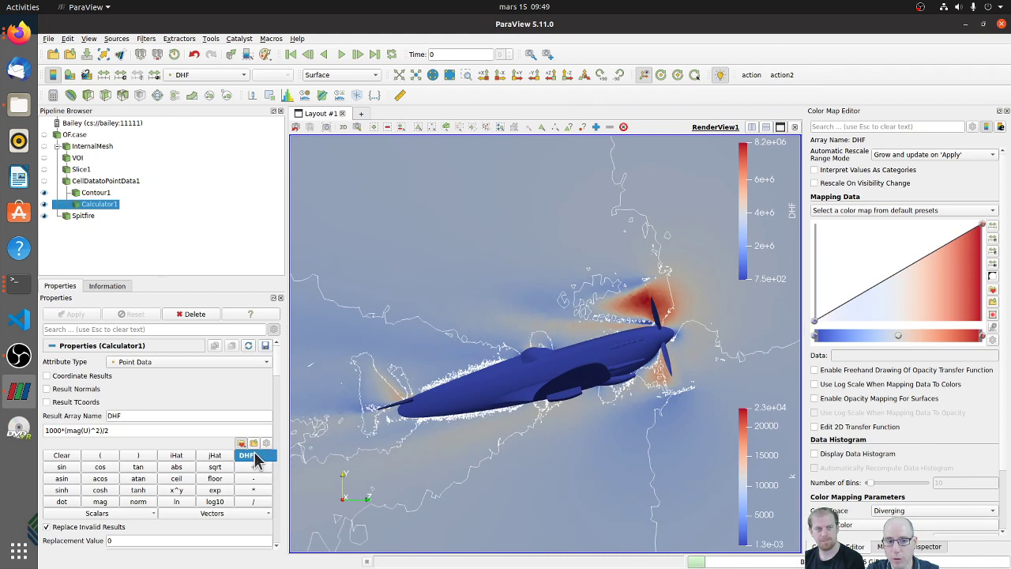
left_click(255, 457)
left_click(101, 181)
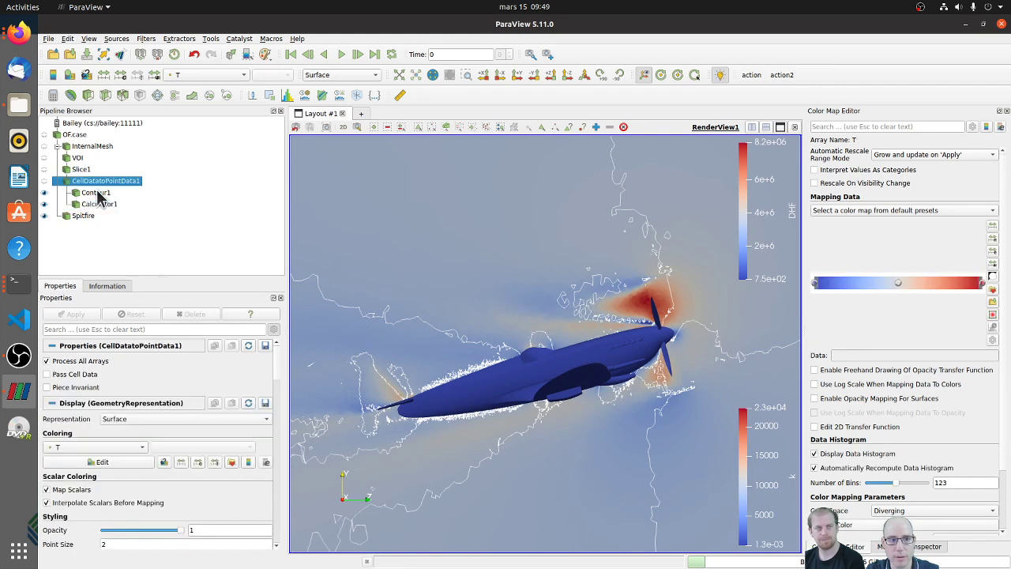
left_click(99, 193)
key("ctrl+space")
type("calc")
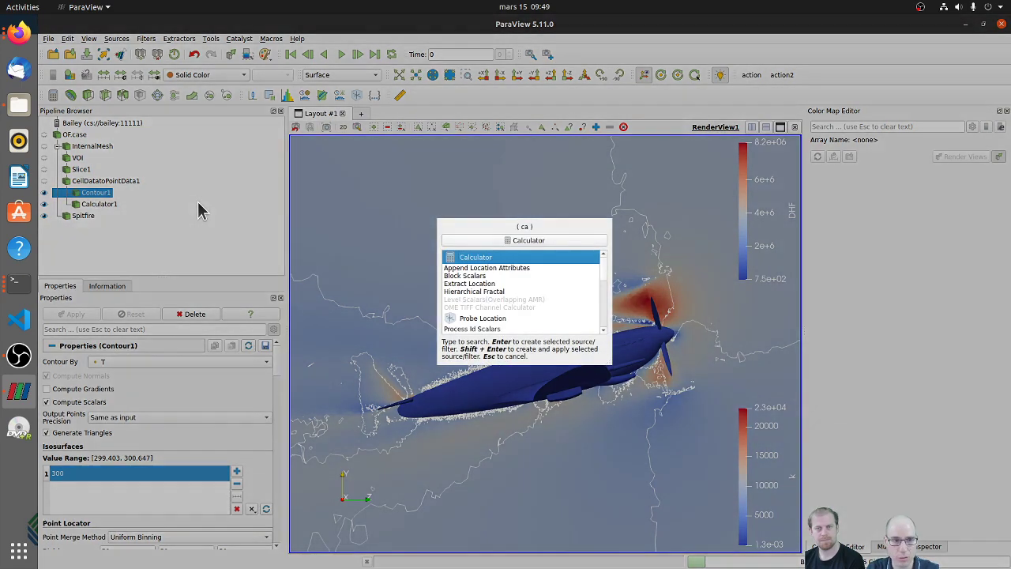
key("Return")
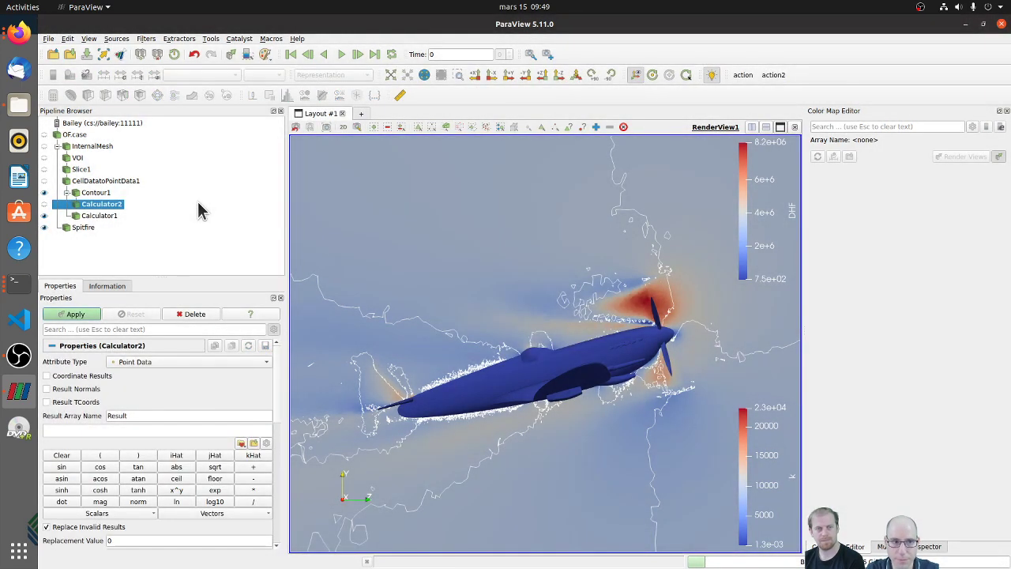
left_click(241, 444)
left_click(261, 457)
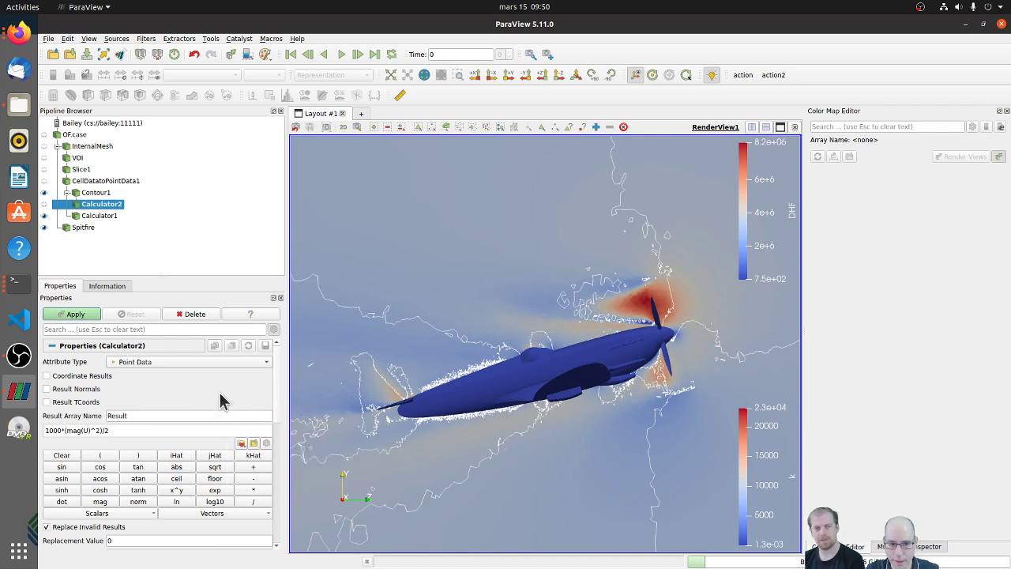
left_click(194, 315)
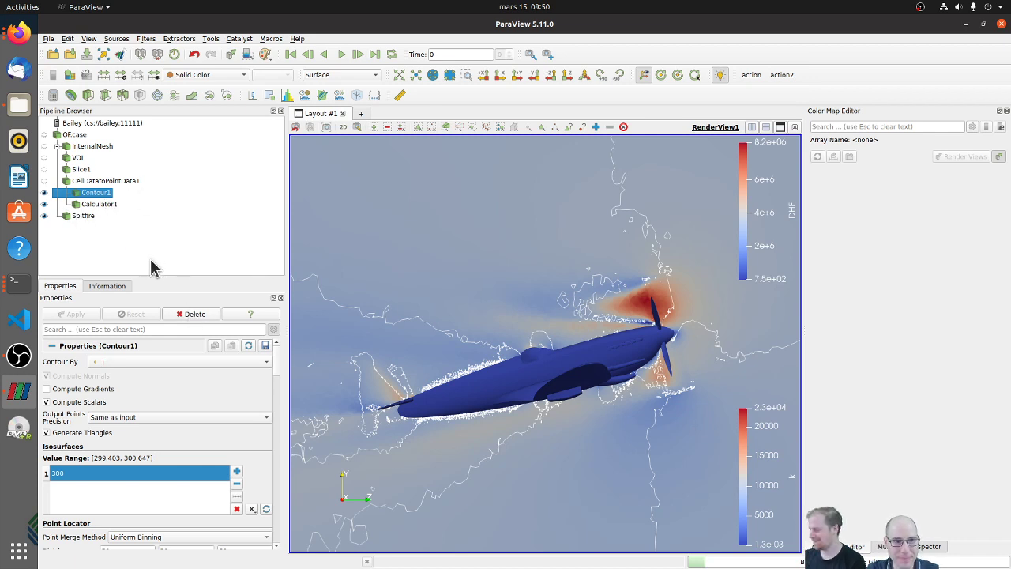
left_click(103, 194, "ctrl")
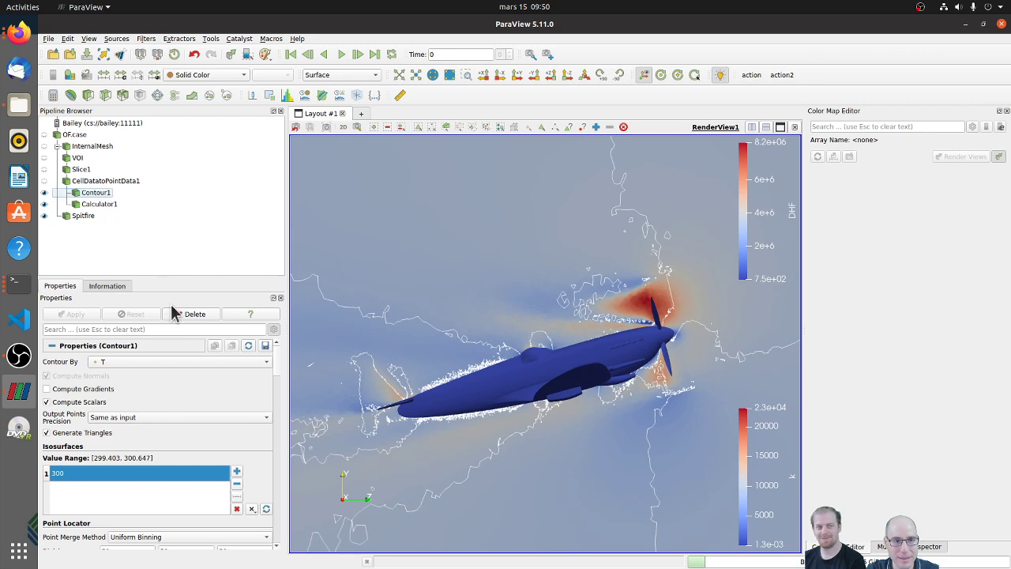
Delete Calculator1 and colour the slice by velocity U magnitude.
left_click(99, 205)
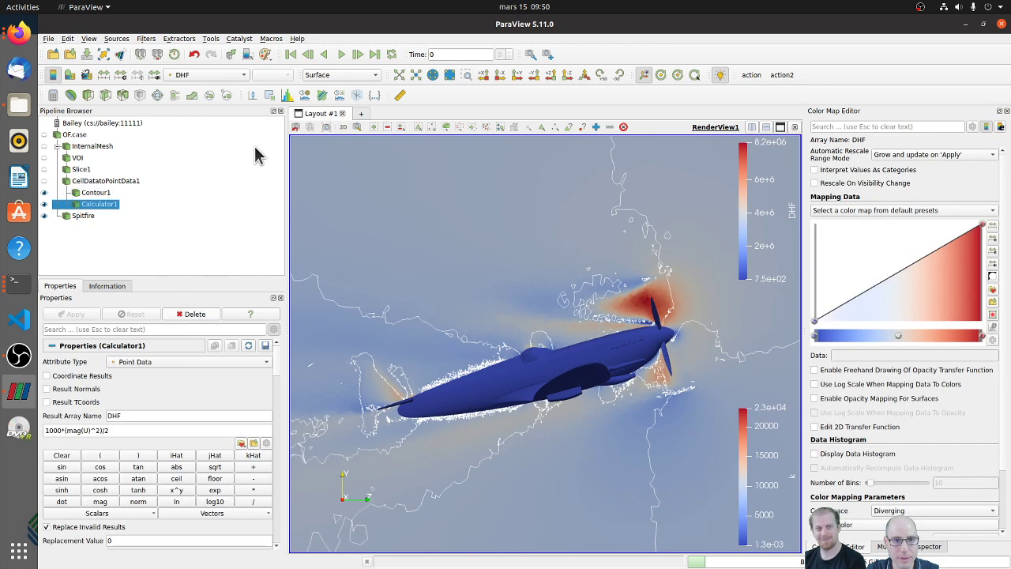
key("Delete")
left_click(212, 74)
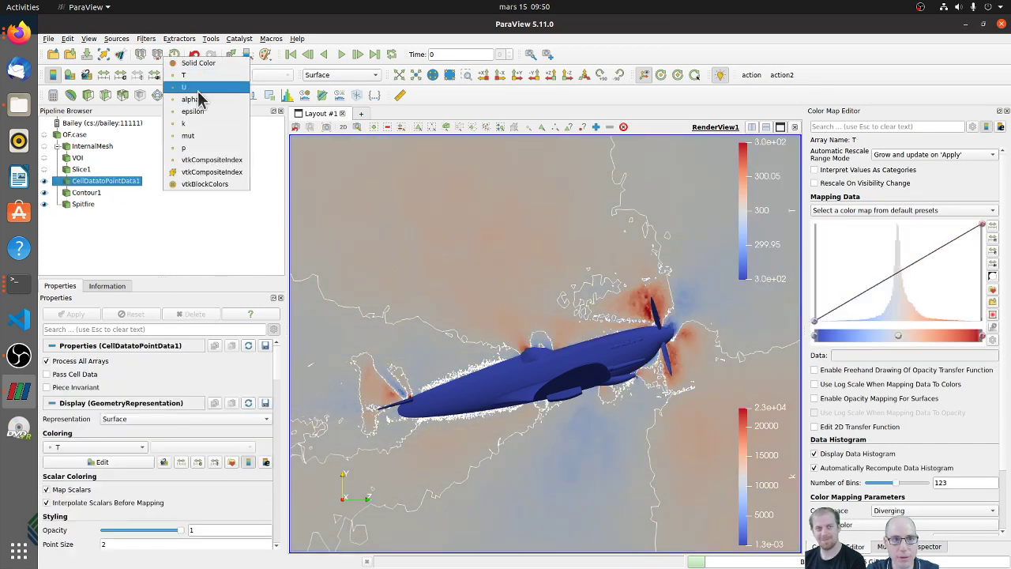
left_click(197, 87)
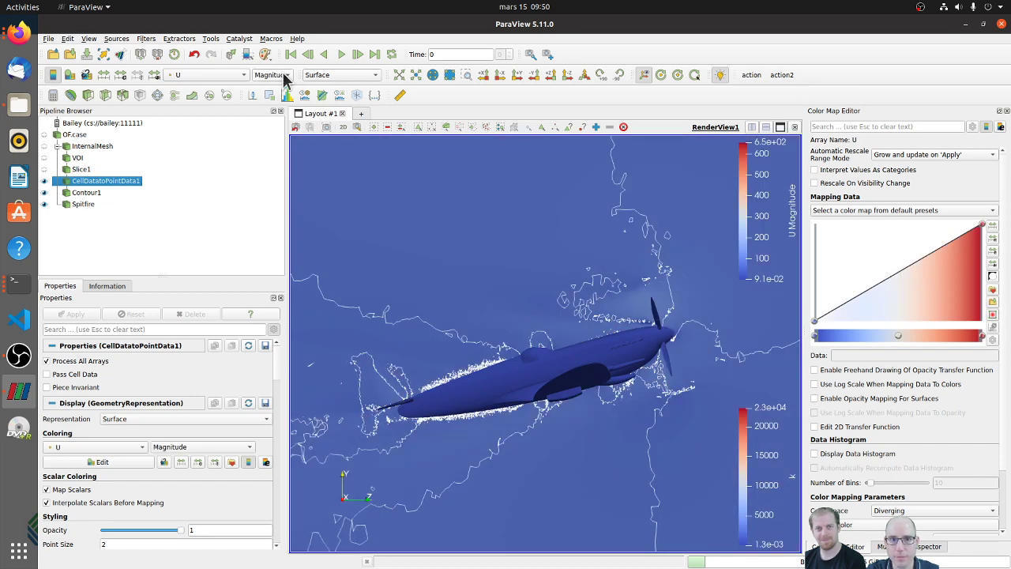
left_click(286, 75)
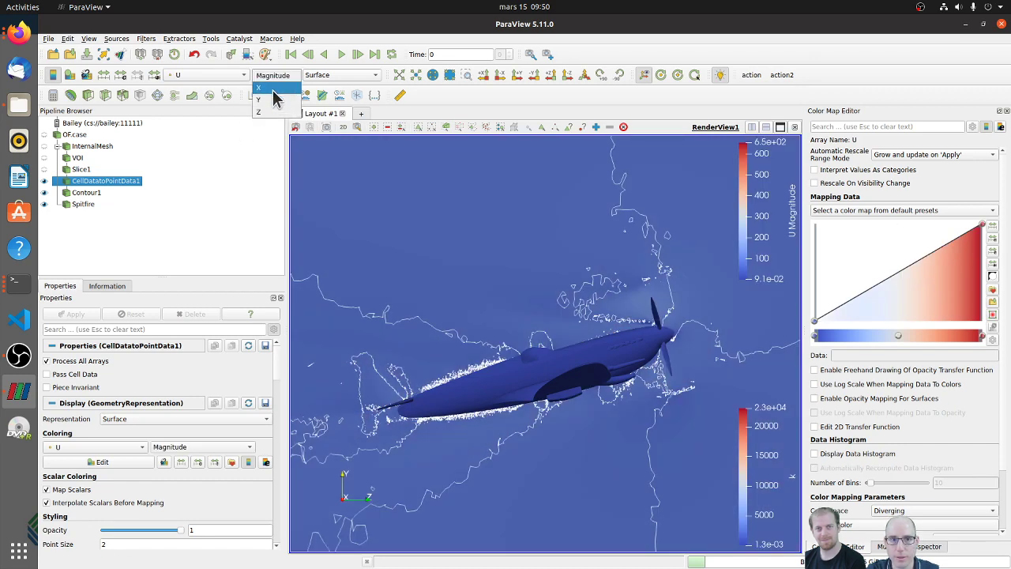
left_click(249, 184)
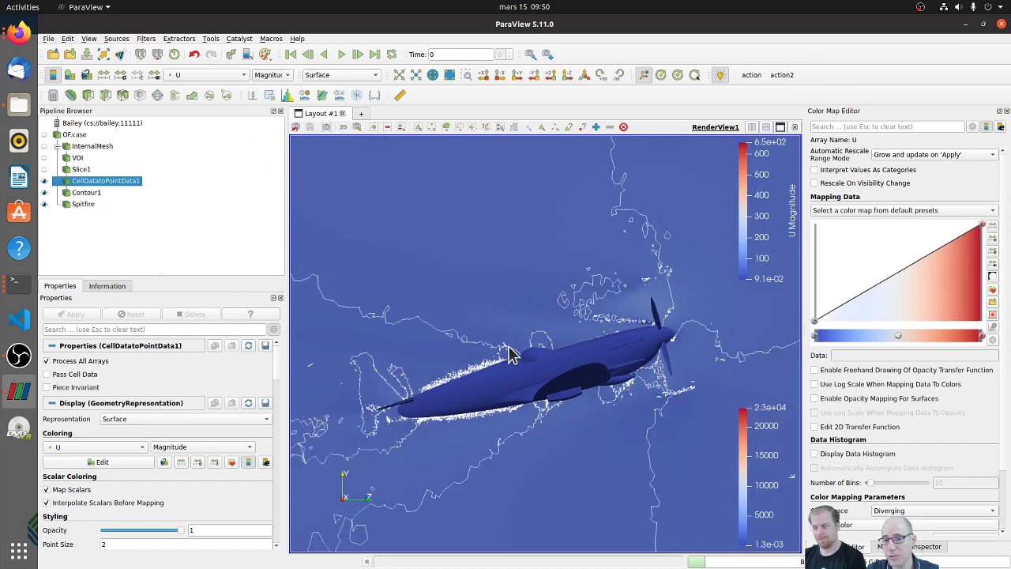
Preview the X, Y and Z components of U, then return to Magnitude.
left_click(277, 76)
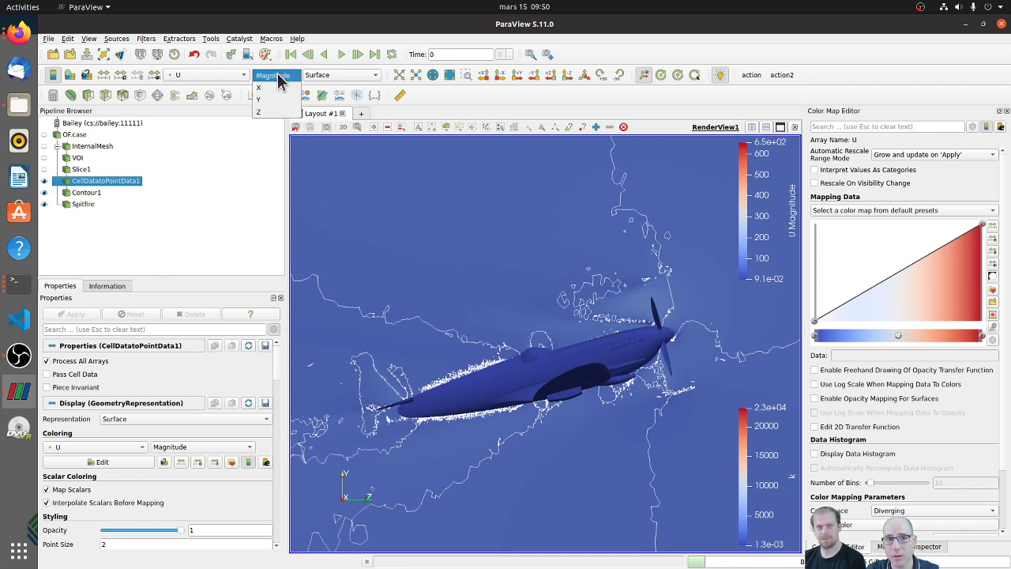
left_click(276, 76)
left_click(277, 76)
left_click(281, 88)
left_click(282, 75)
left_click(282, 87)
left_click(282, 75)
left_click(282, 87)
left_click(282, 75)
left_click(277, 39)
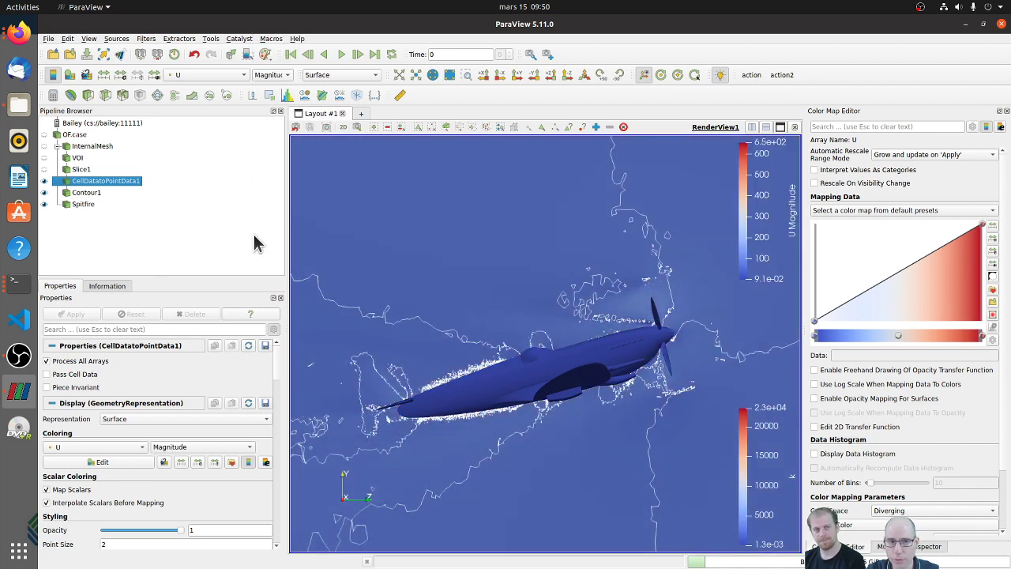
left_click(241, 210)
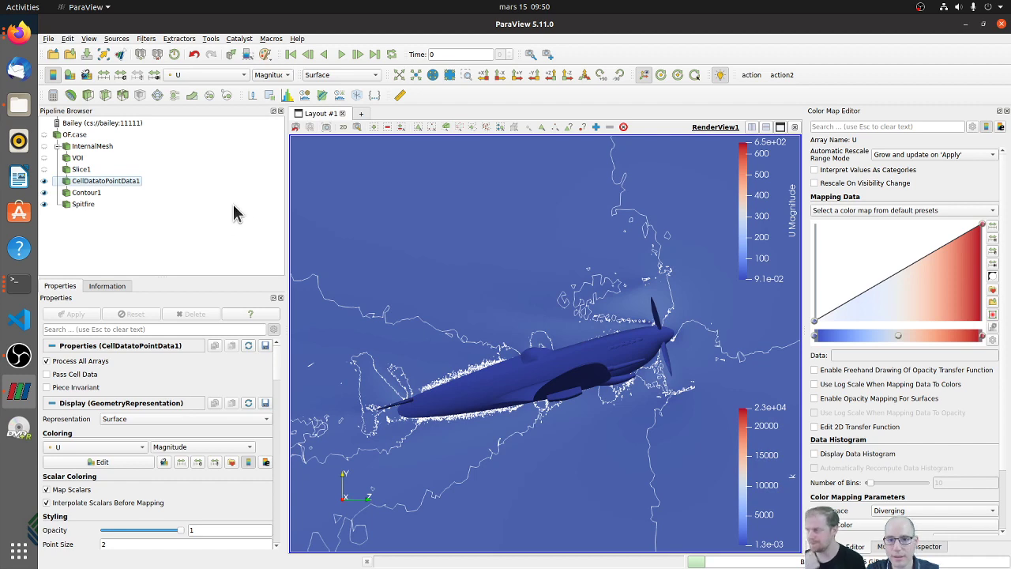
Colour the slice by pressure p and select CellDatatoPointData1 as the next input.
left_click(237, 75)
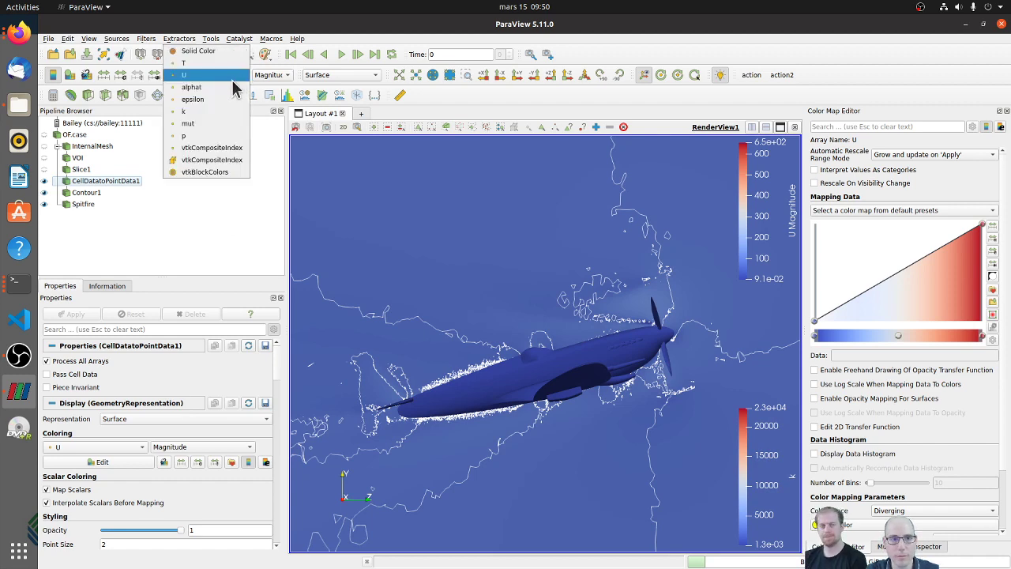
left_click(201, 135)
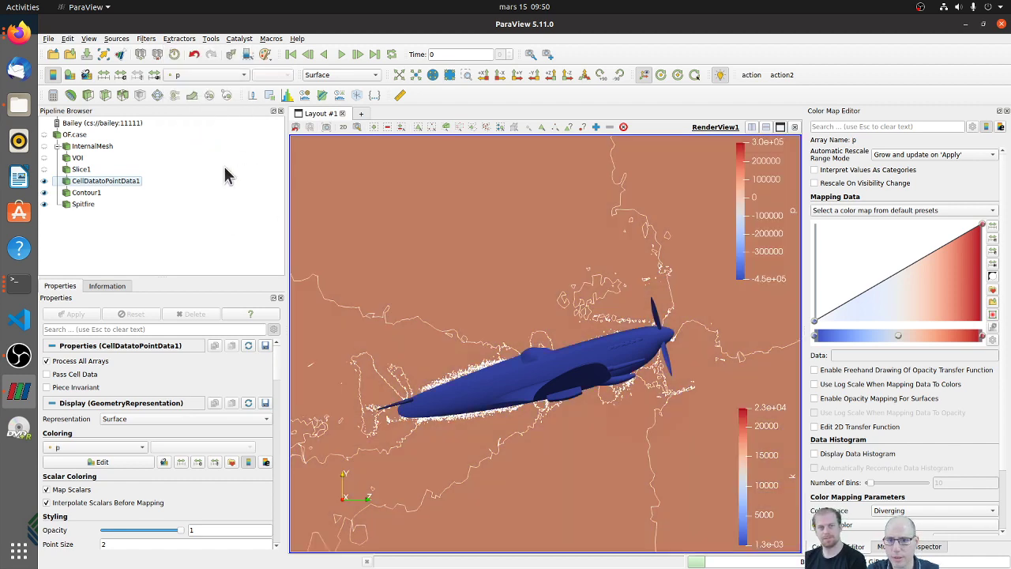
left_click(99, 183)
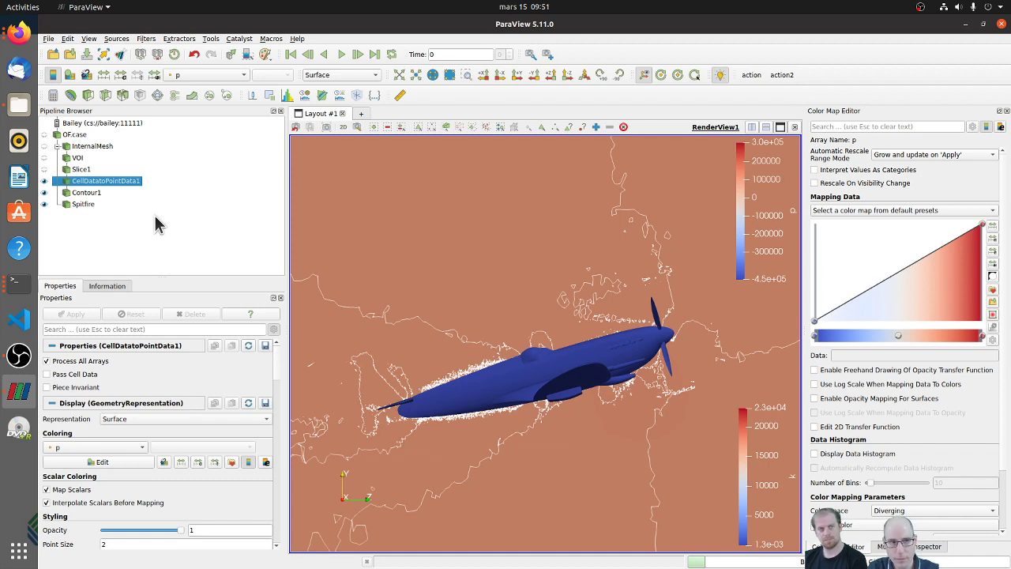
Add a Gradient filter computing the gradient of pressure p and apply it.
key("ctrl+space")
type("gr")
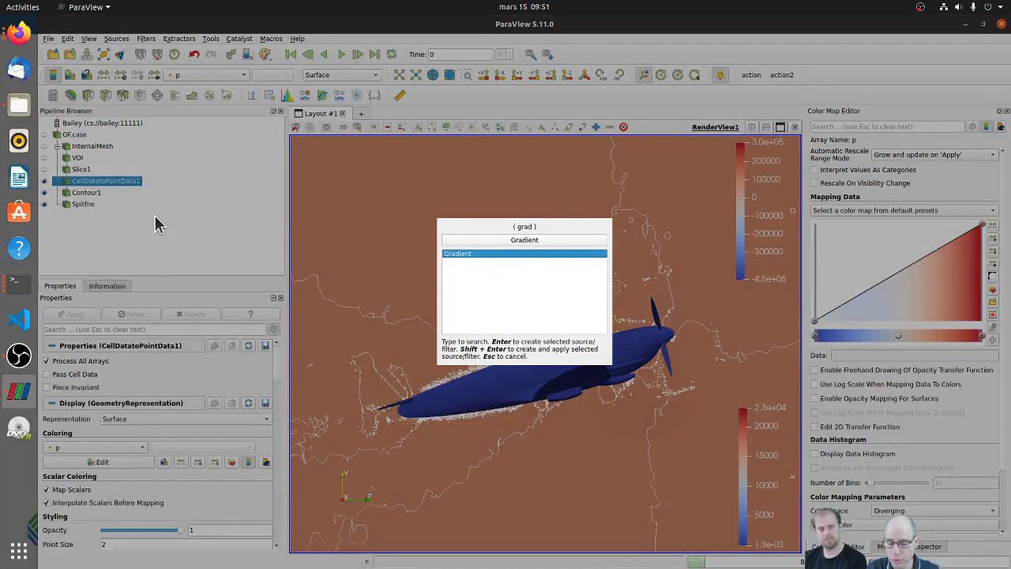
key("Return")
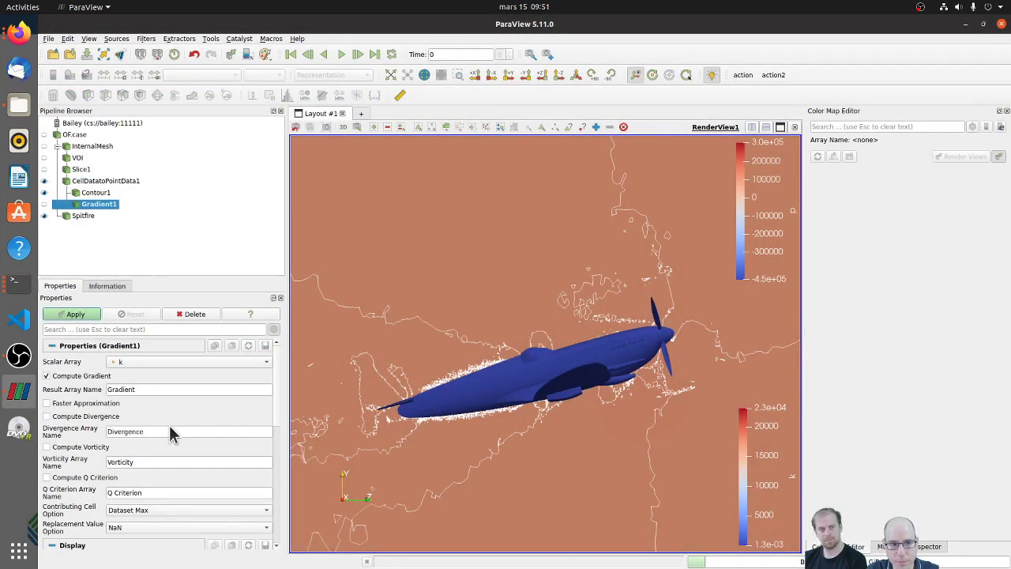
left_click(164, 362)
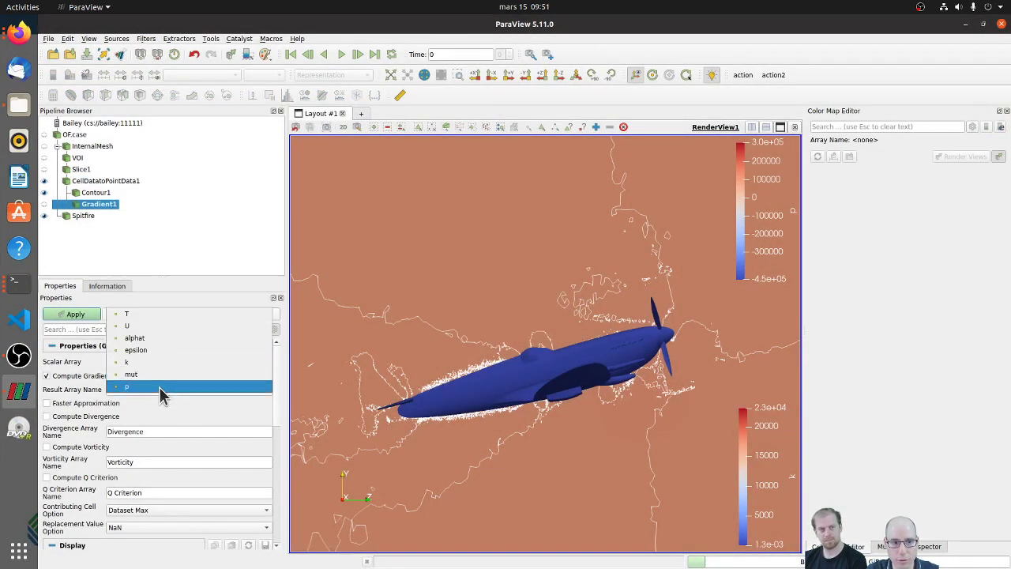
left_click(158, 386)
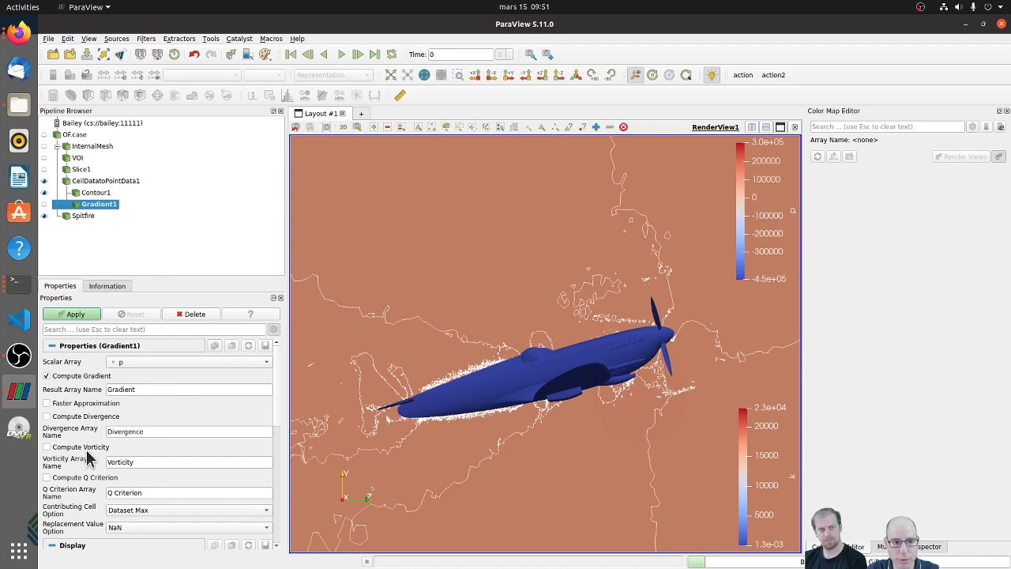
scroll(88, 460, "down", 1)
scroll(89, 460, "up", 1)
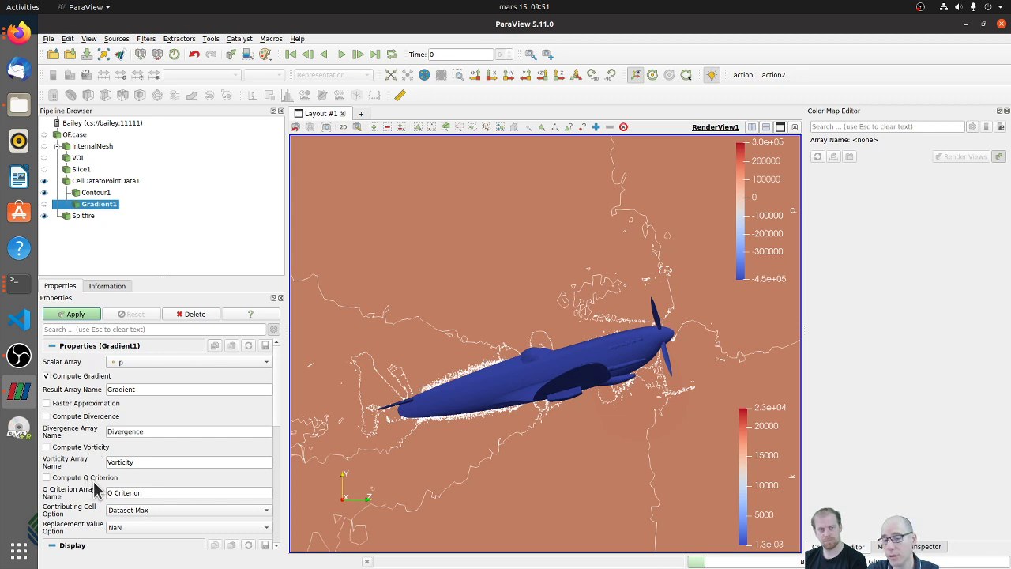
mouse_move(95, 488)
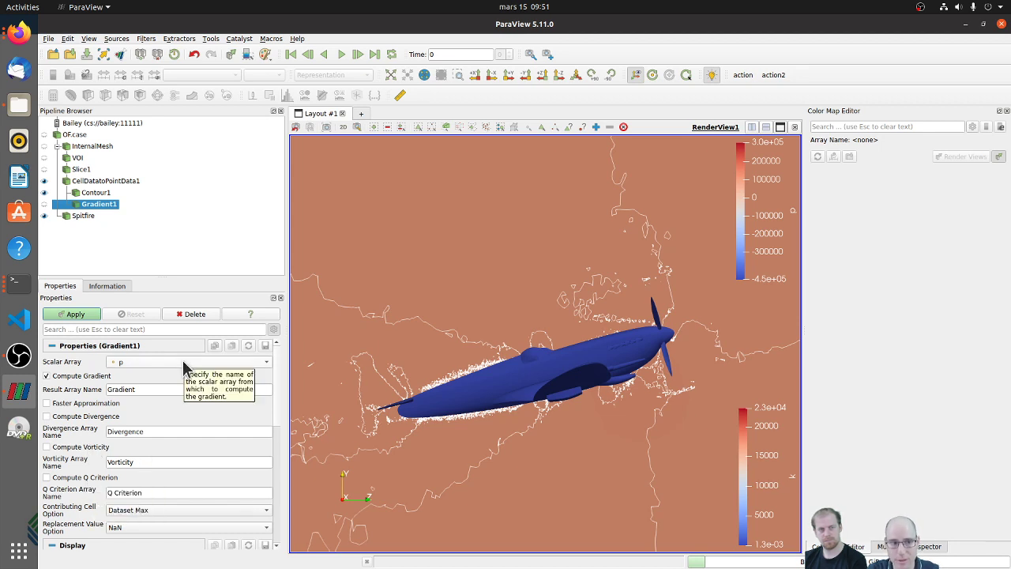
left_click(86, 319)
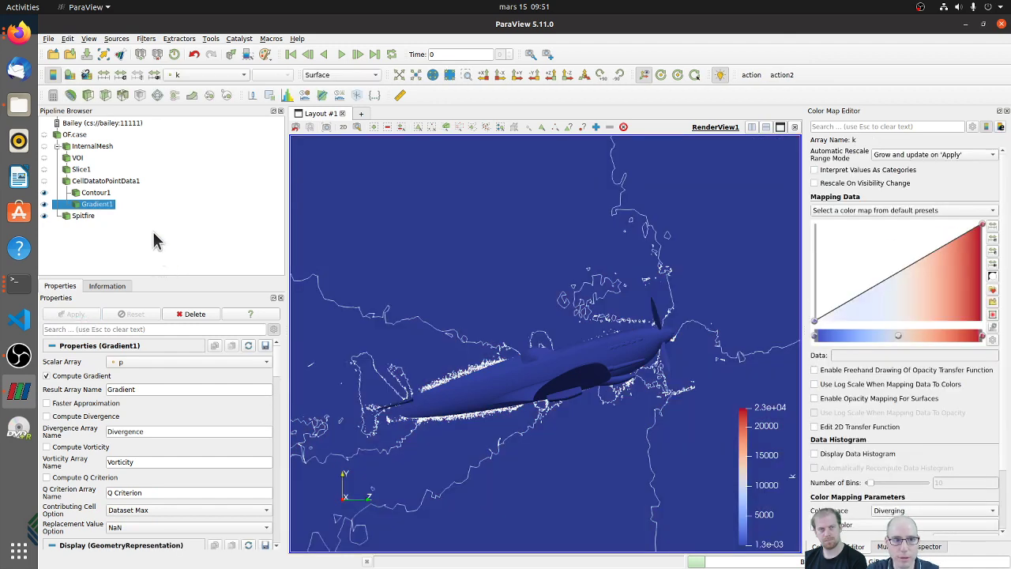
Colour the Gradient1 result by Gradient Magnitude.
left_click(225, 75)
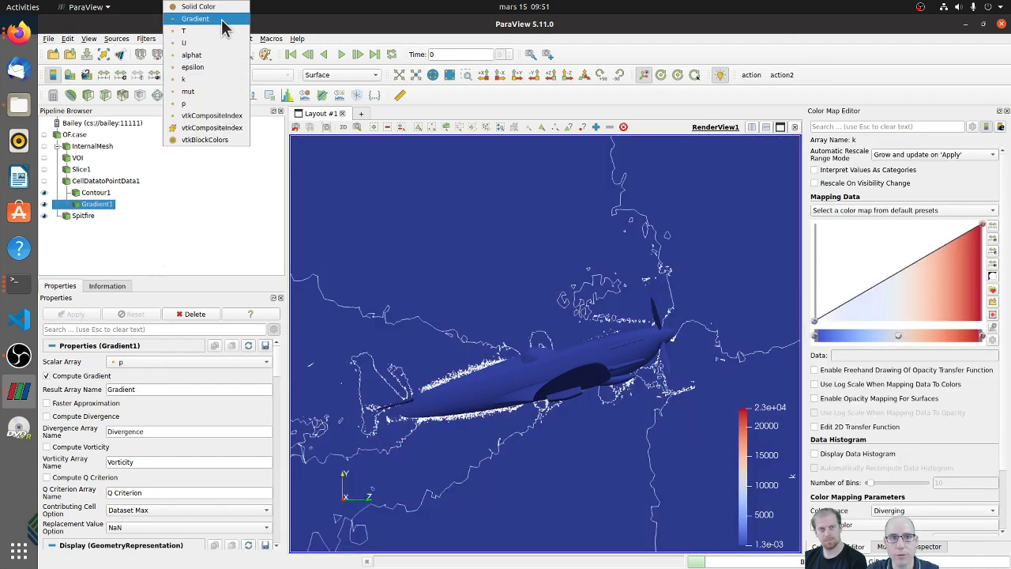
left_click(222, 22)
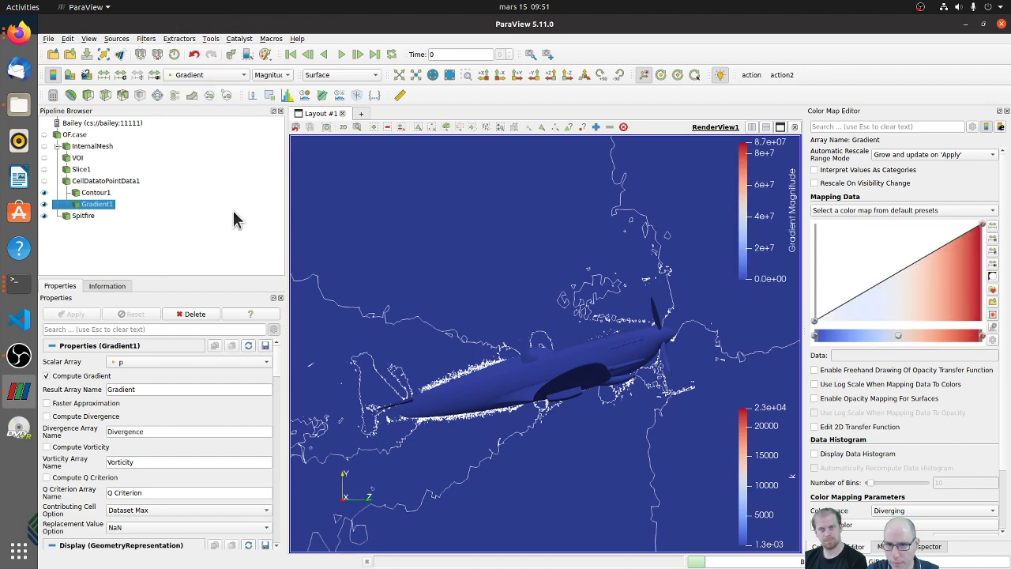
left_click(273, 78)
left_click(272, 83)
left_click(231, 230)
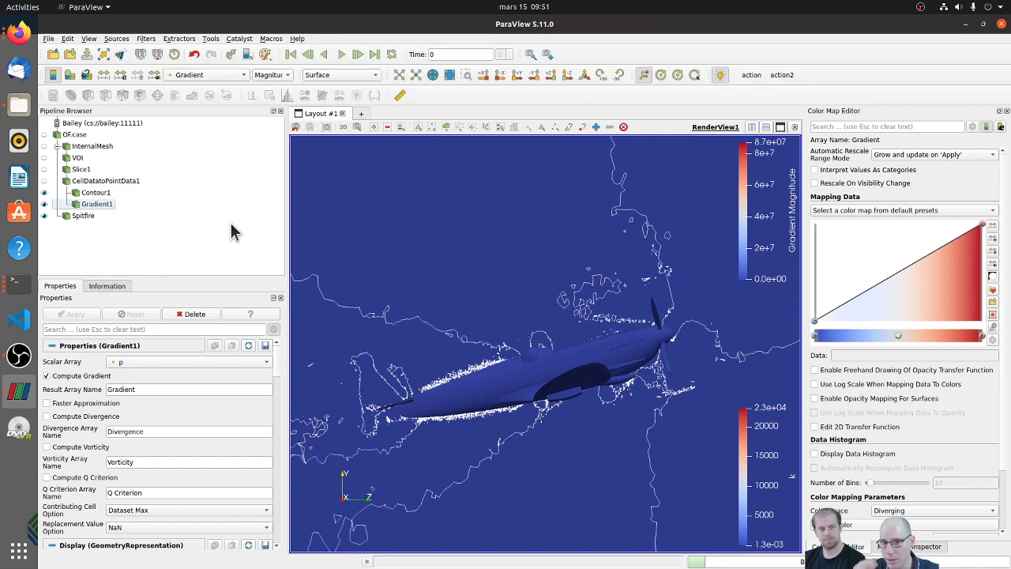
Add a Glyph filter to Gradient1 using the filter search.
left_click(104, 205)
key("ctrl+space")
type("glyph")
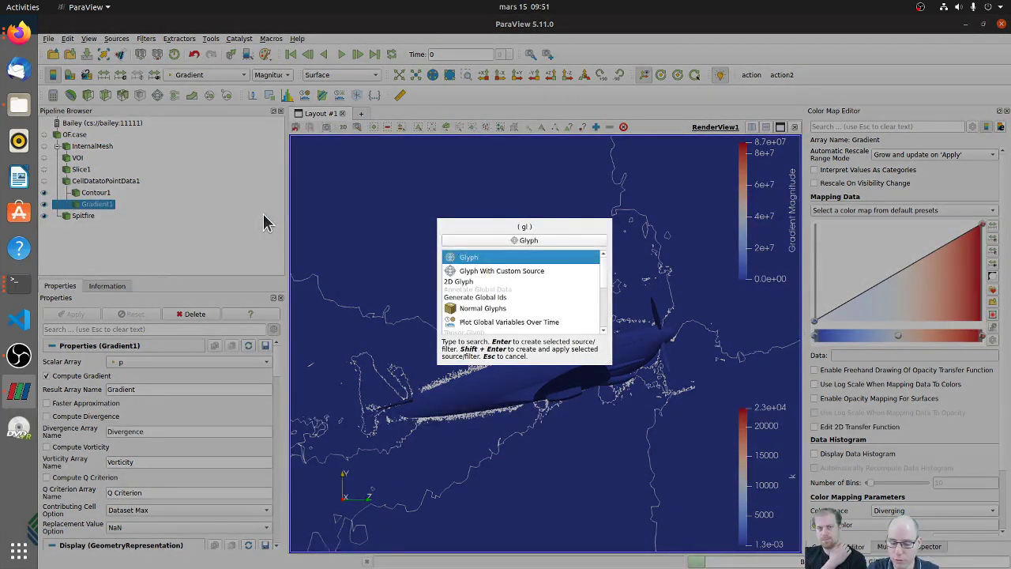
key("Return")
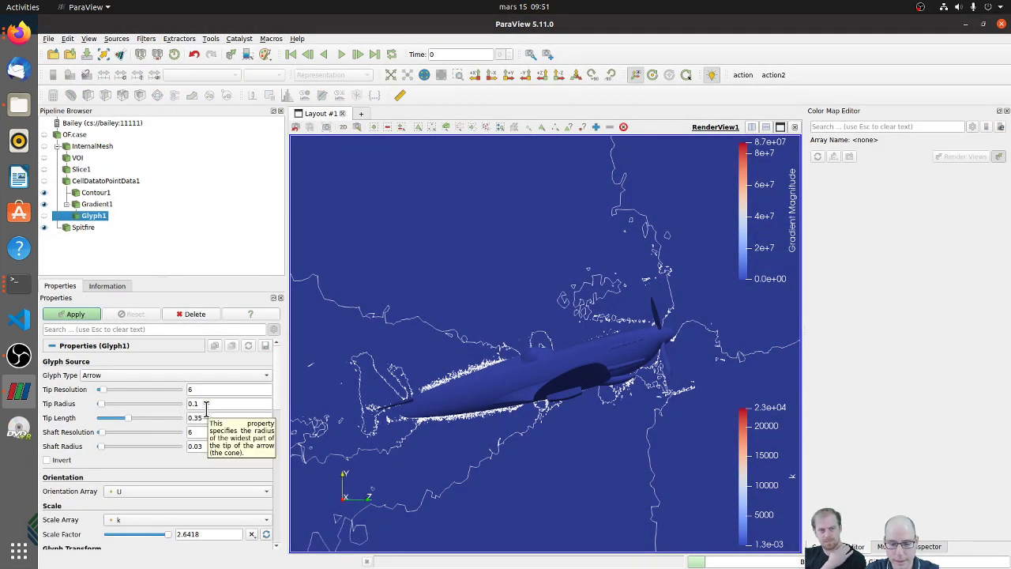
Orient the glyphs along Gradient, with no scale array and scale factor 0.5.
left_click(173, 490)
left_click(172, 467)
scroll(277, 425, "down", 5)
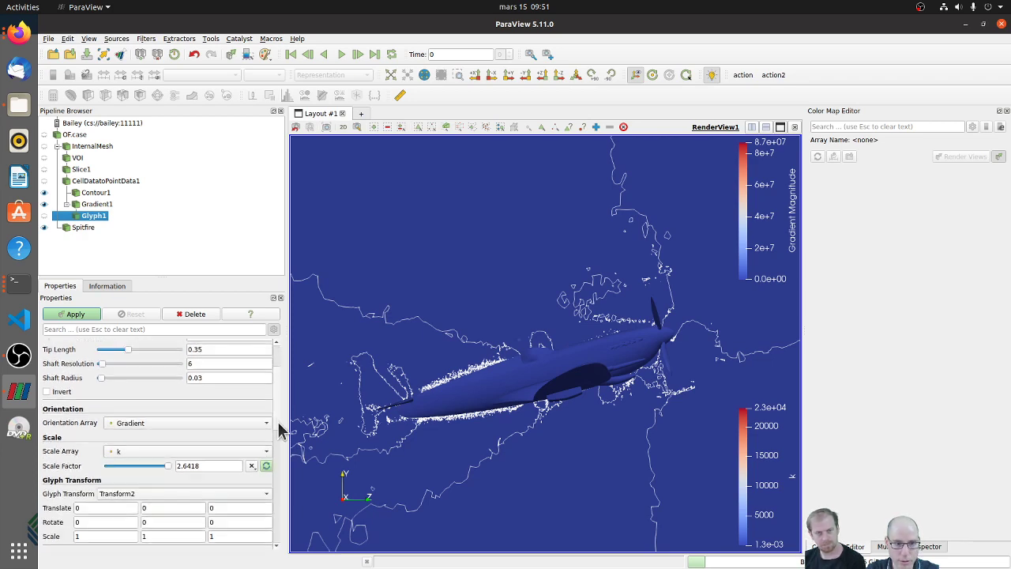
left_click(184, 392)
left_click(186, 331)
double_click(207, 406)
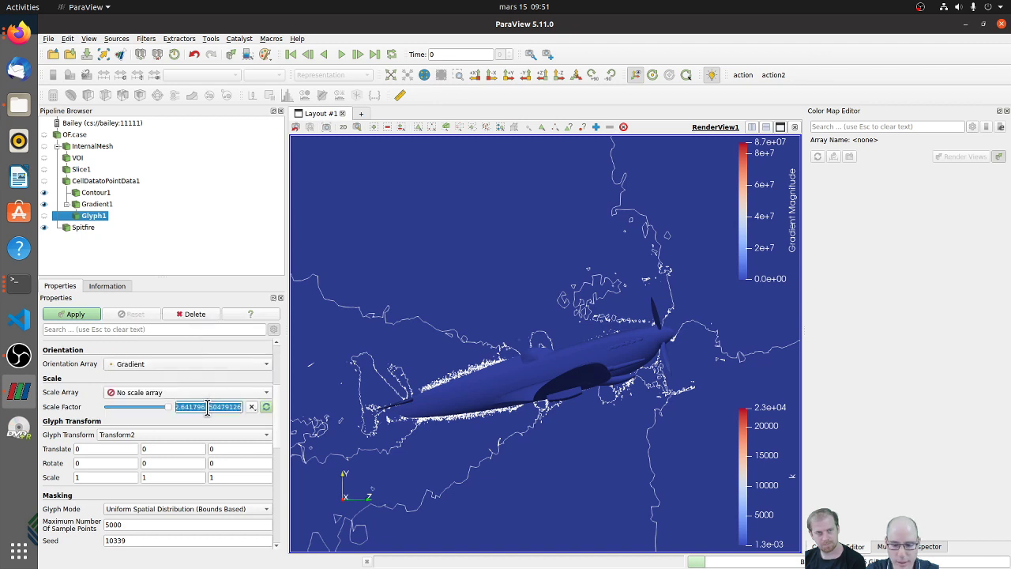
type("0.5")
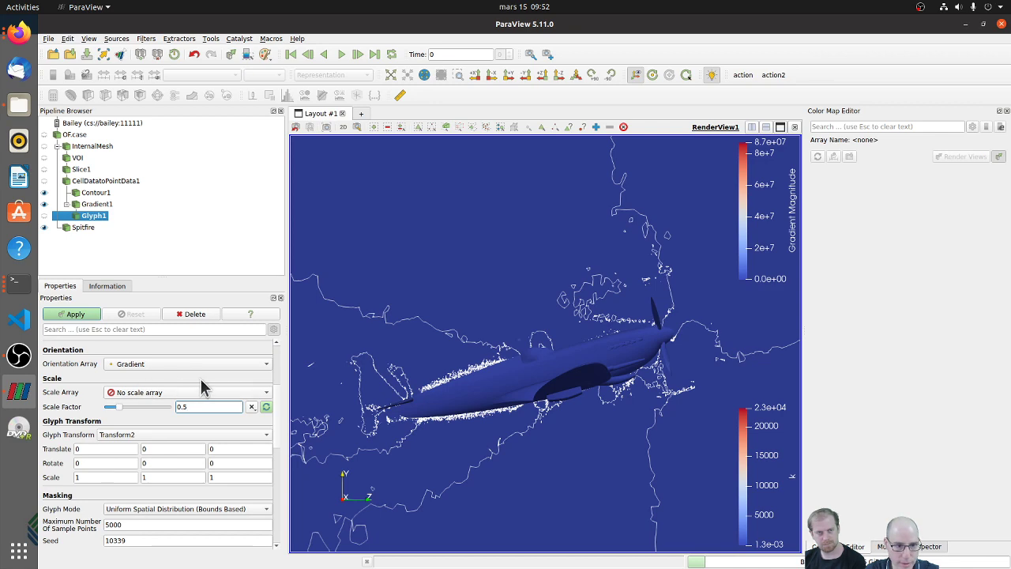
Apply Glyph1 and colour the gradient arrows by pressure p.
left_click(85, 316)
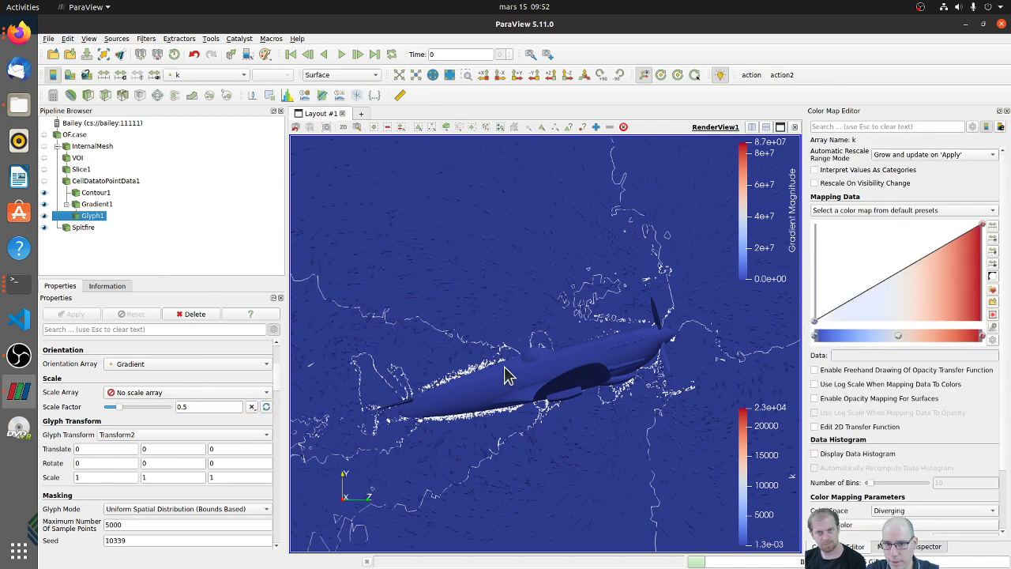
scroll(656, 351, "up", 3)
scroll(656, 345, "up", 2)
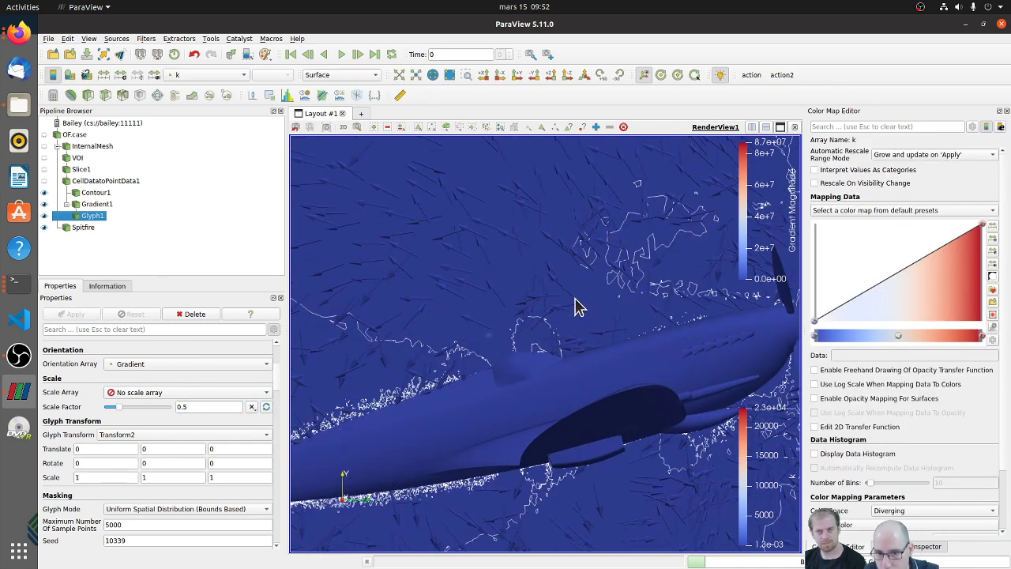
scroll(594, 326, "down", 2)
scroll(594, 330, "down", 2)
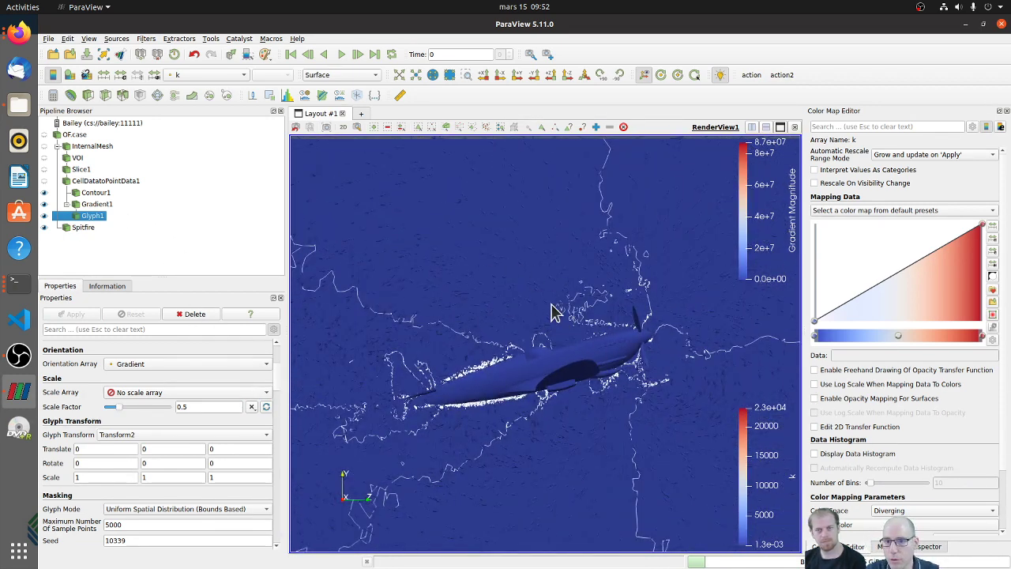
left_click(214, 75)
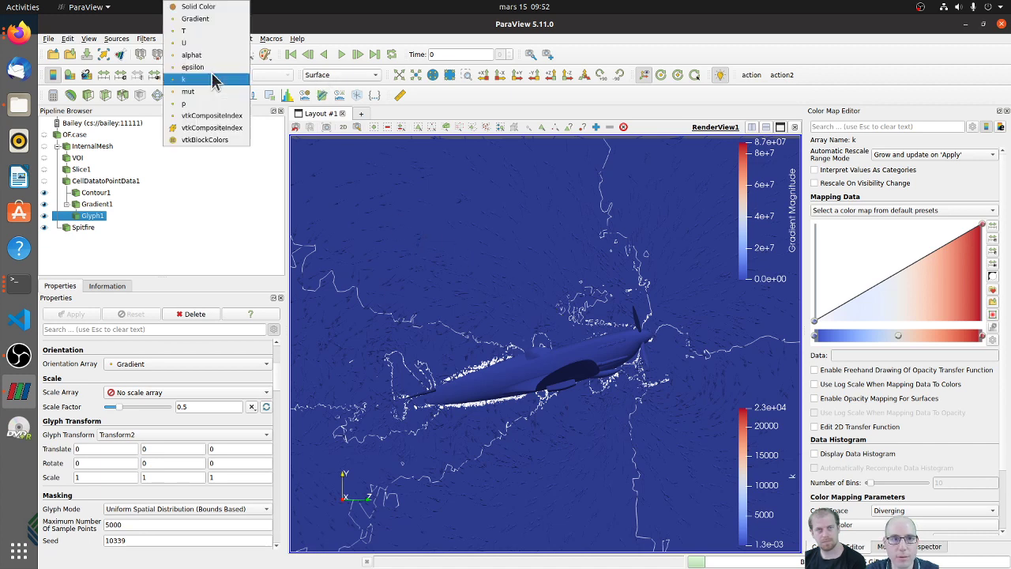
left_click(186, 103)
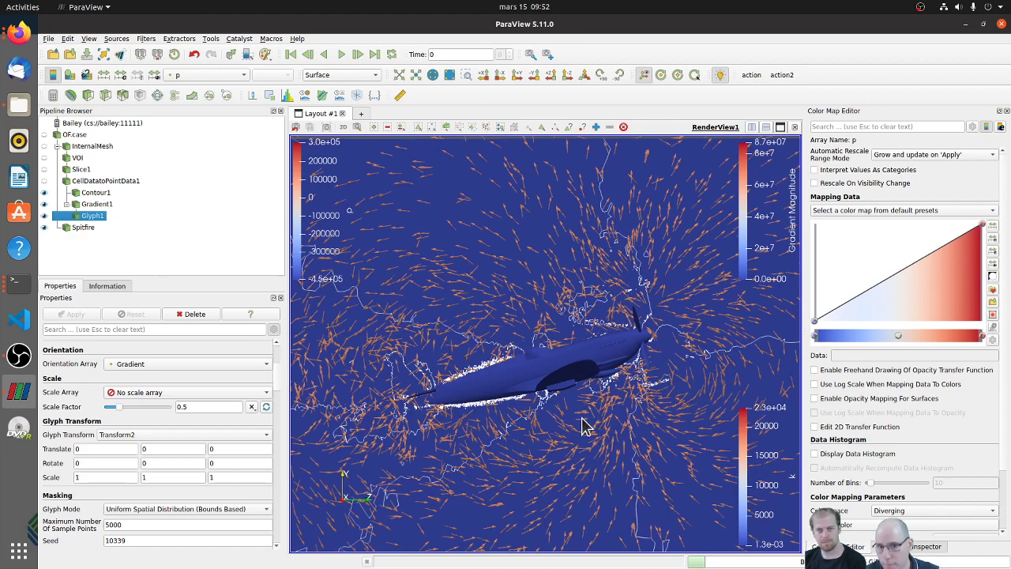
Show the data histogram behind the p colour map with 116 bins.
left_click(120, 74)
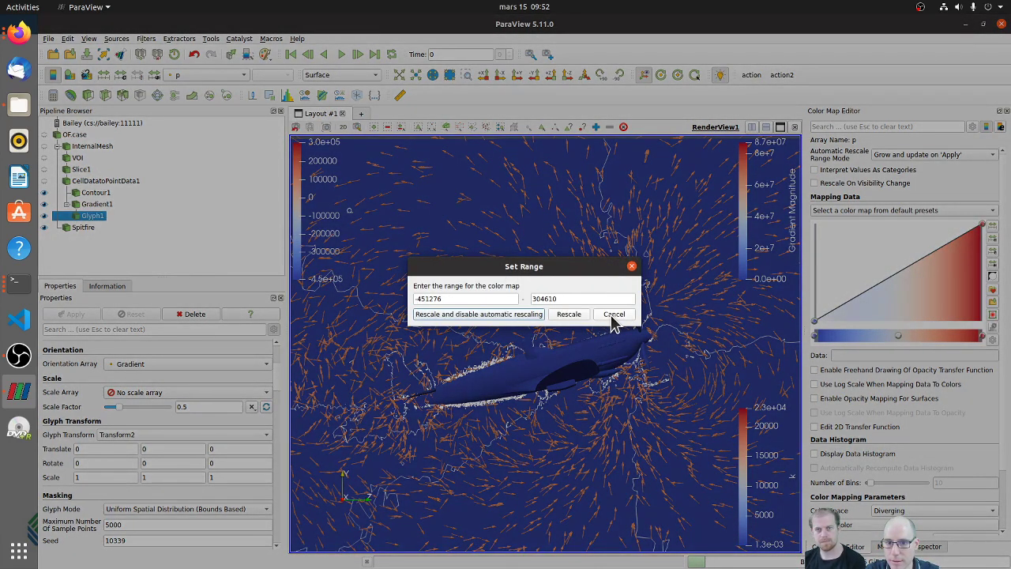
left_click(614, 315)
left_click(828, 426)
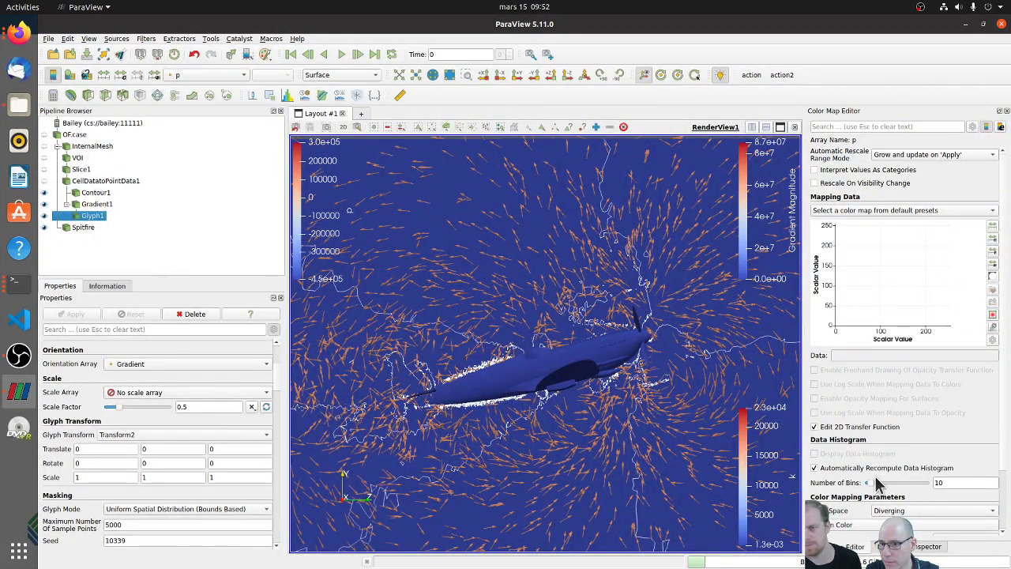
left_click(842, 428)
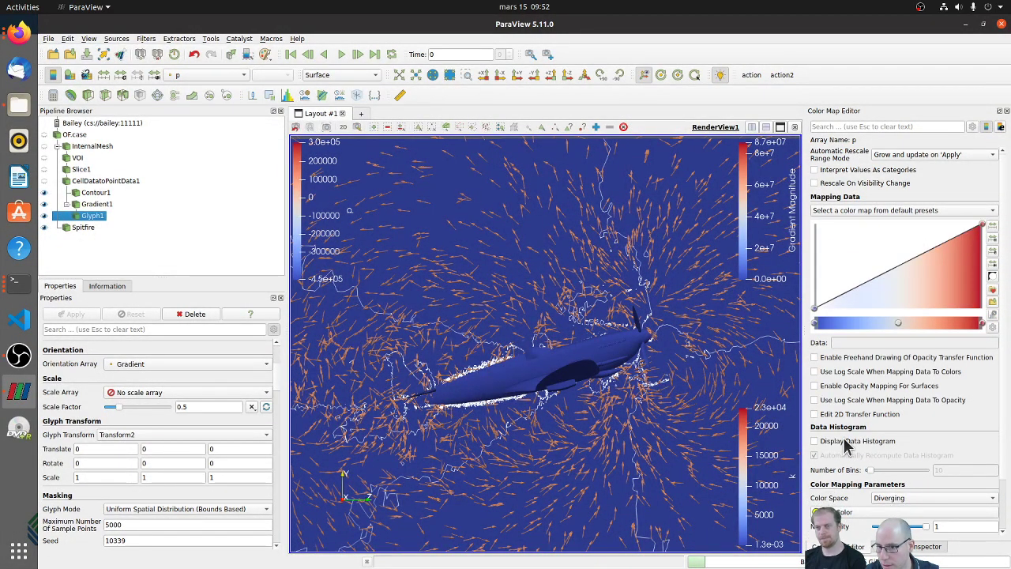
left_click(846, 443)
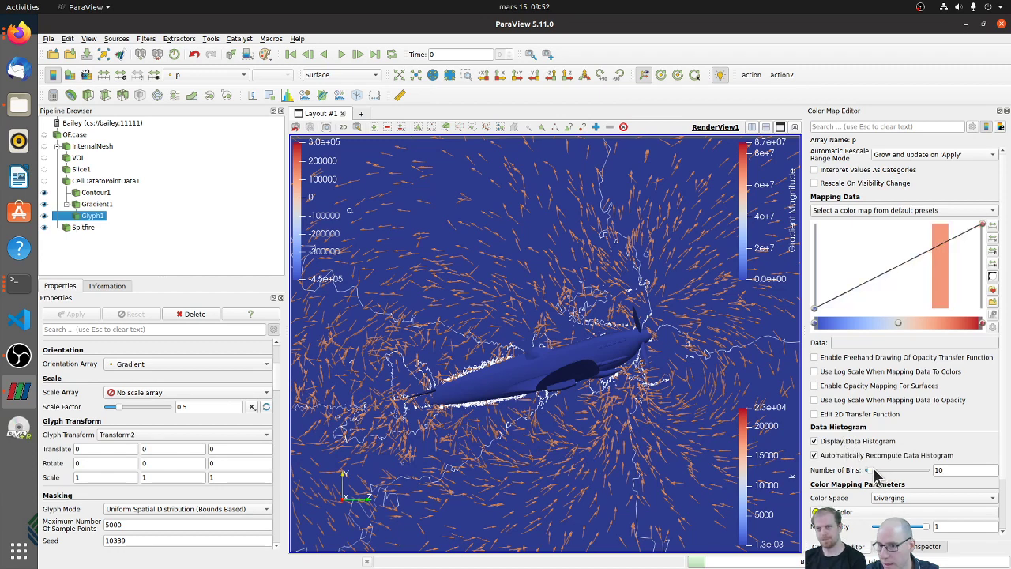
left_click_drag(873, 470, 889, 470)
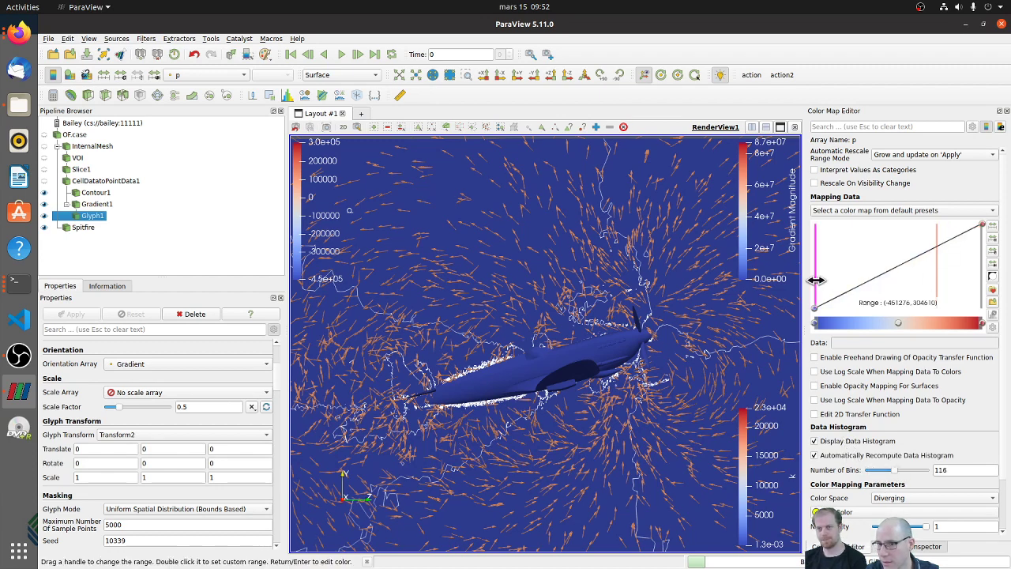
Fix the p colour range at 99500–100500 with automatic rescaling disabled.
left_click_drag(816, 280, 921, 278)
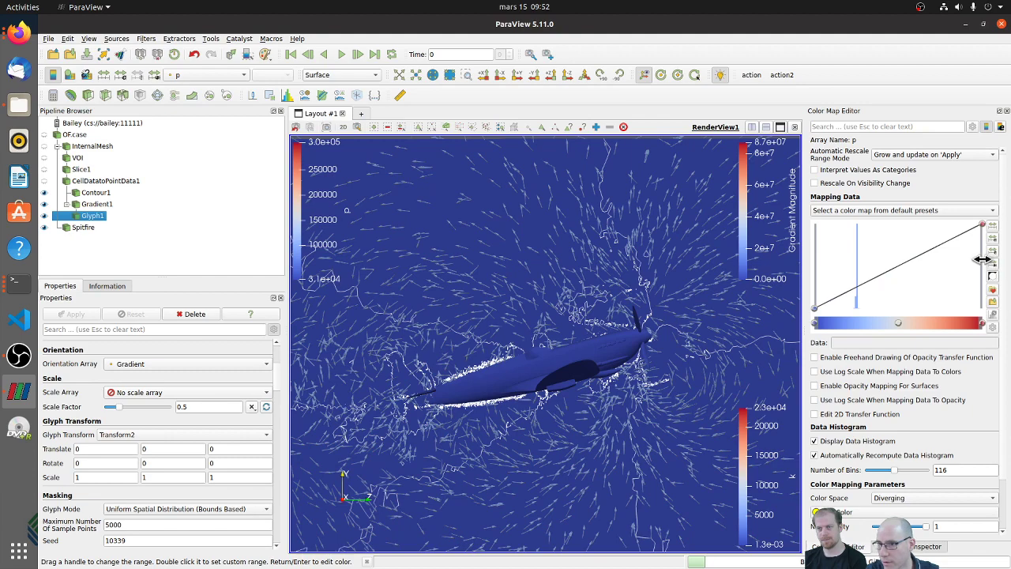
left_click(123, 79)
double_click(446, 298)
type("9500")
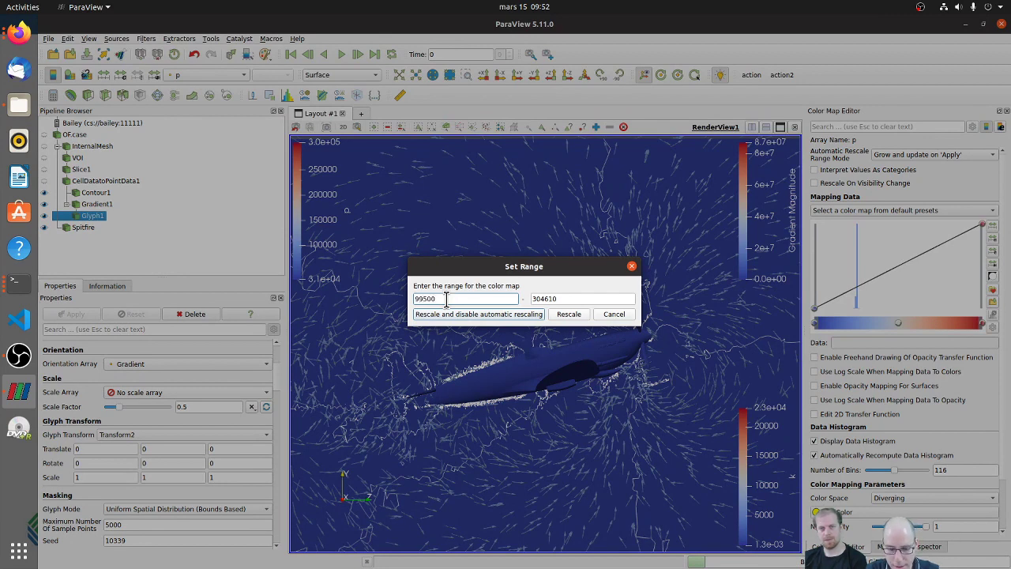
key("Tab")
type("100")
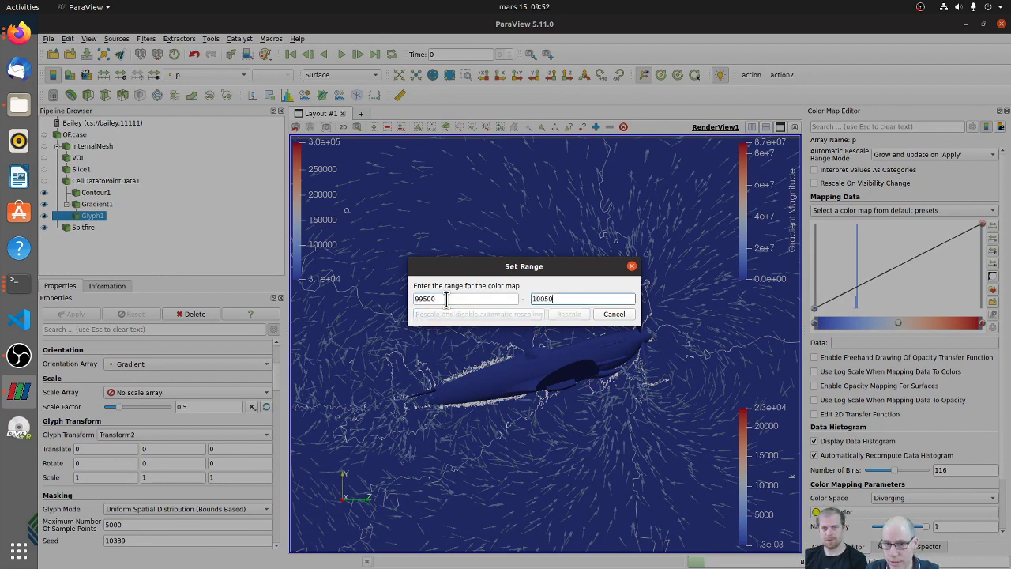
type("500")
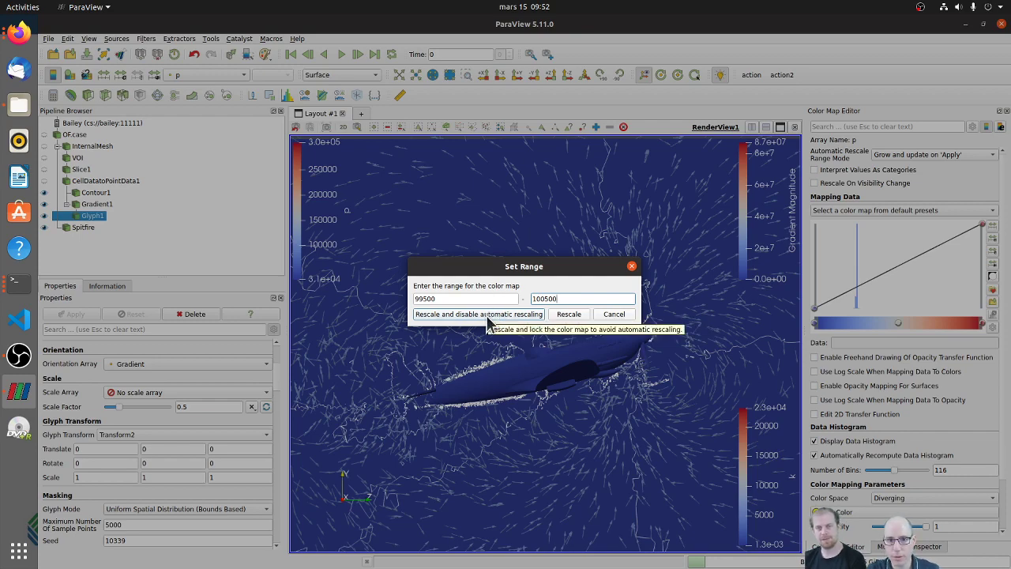
left_click(482, 314)
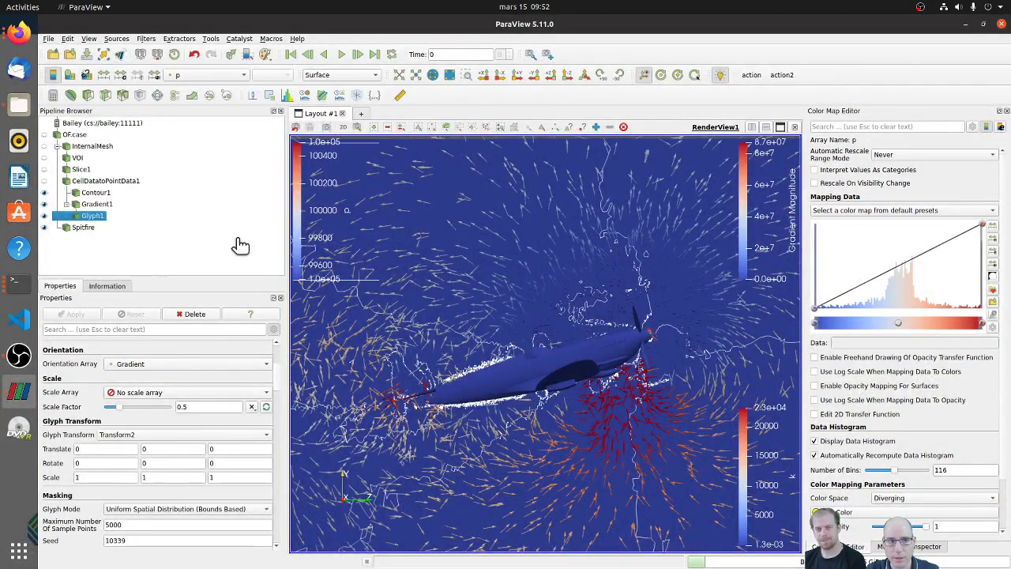
Give the Gradient1 slice a solid colour after briefly toggling the contour's visibility.
left_click(114, 204)
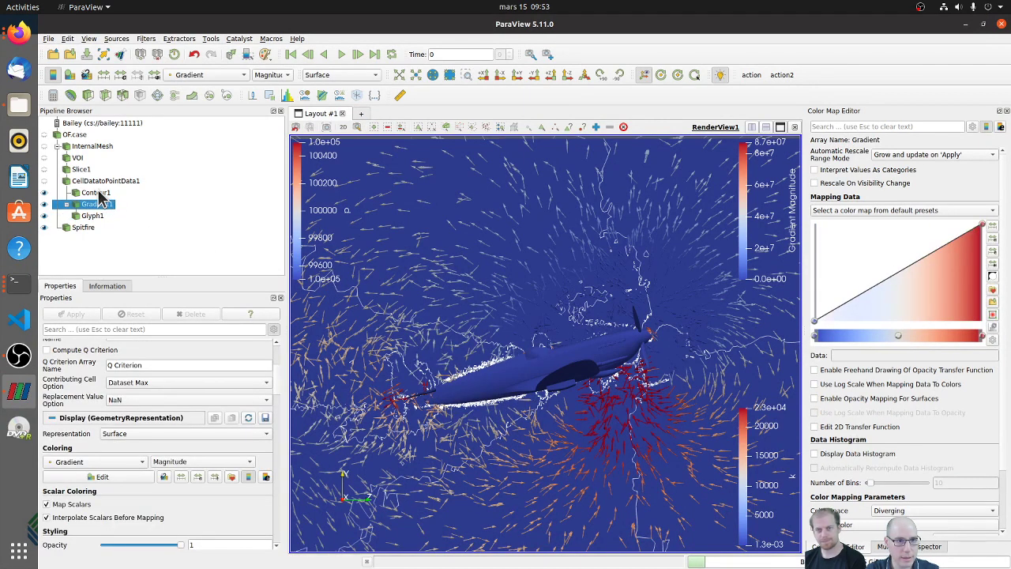
left_click(98, 193)
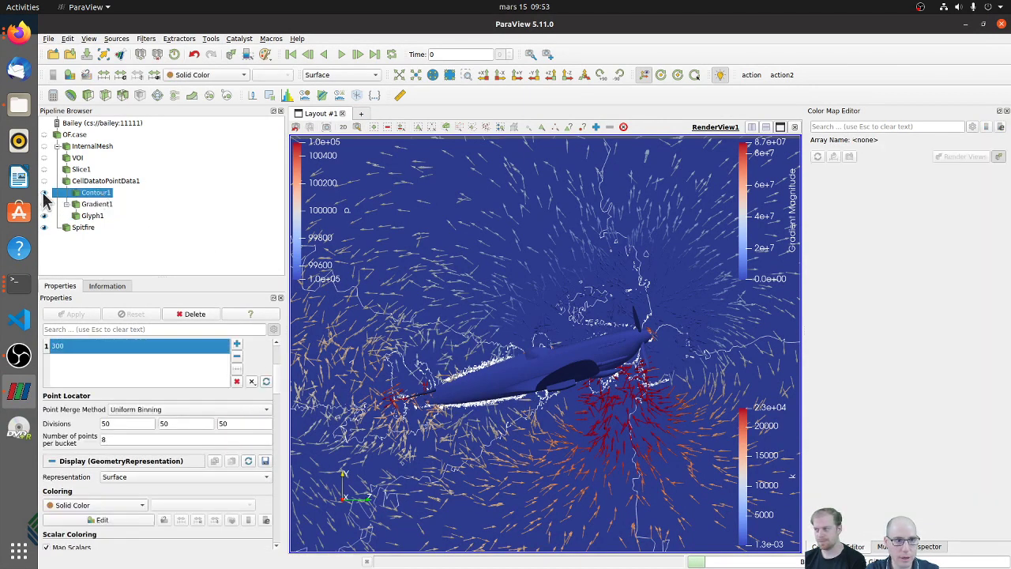
left_click(45, 193)
left_click(44, 193)
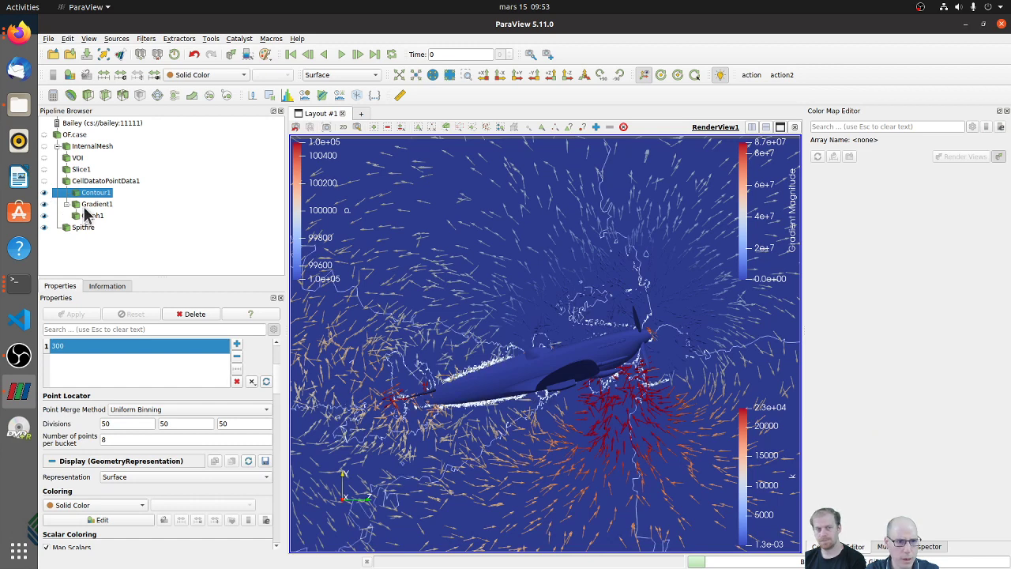
left_click(94, 204)
left_click(205, 75)
left_click(202, 74)
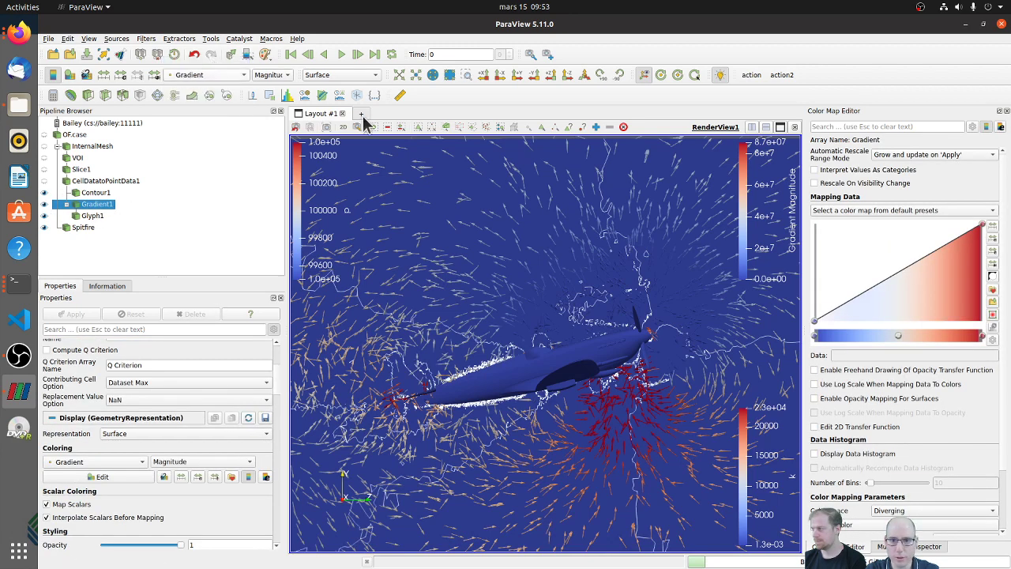
left_click(194, 77)
left_click(197, 63)
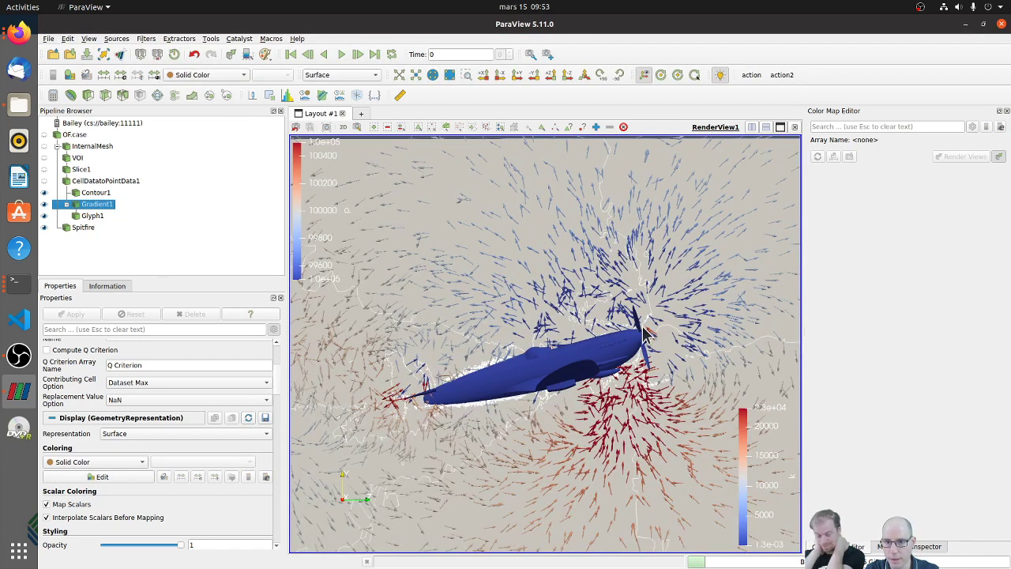
left_click_drag(648, 339, 632, 392)
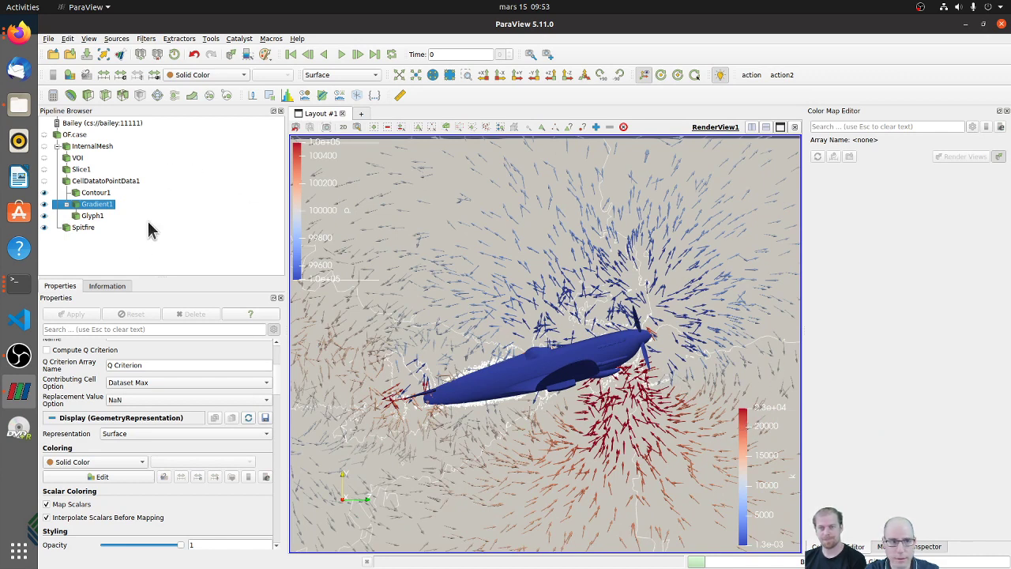
Colour Gradient1 by temperature T and orbit around the Spitfire.
left_click(235, 73)
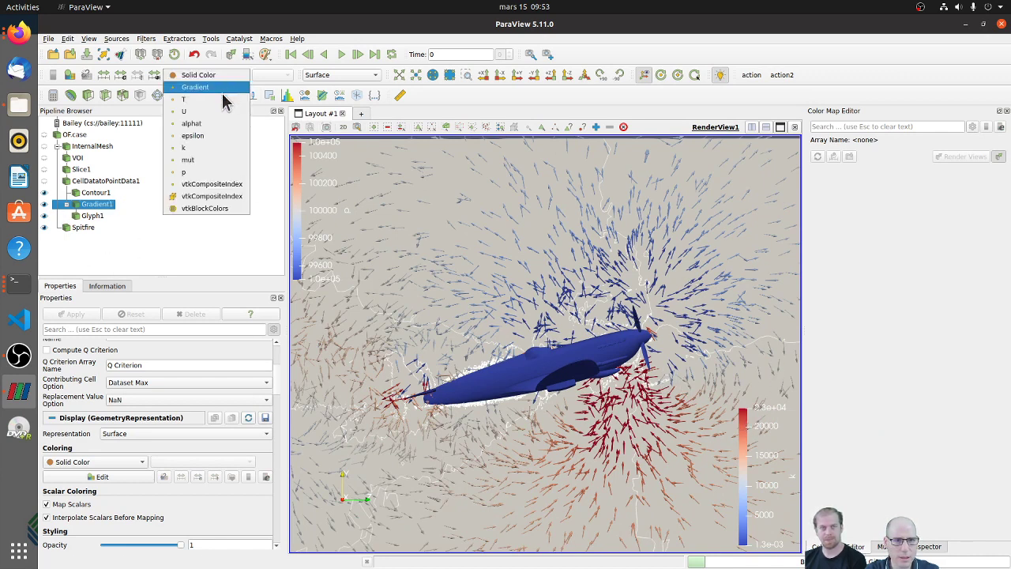
left_click(211, 98)
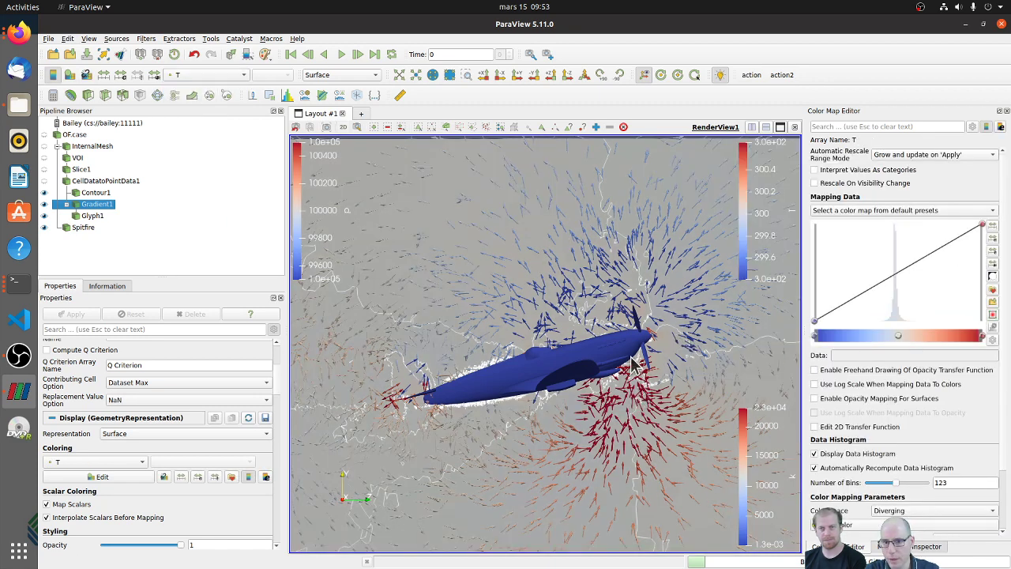
left_click_drag(632, 364, 679, 411)
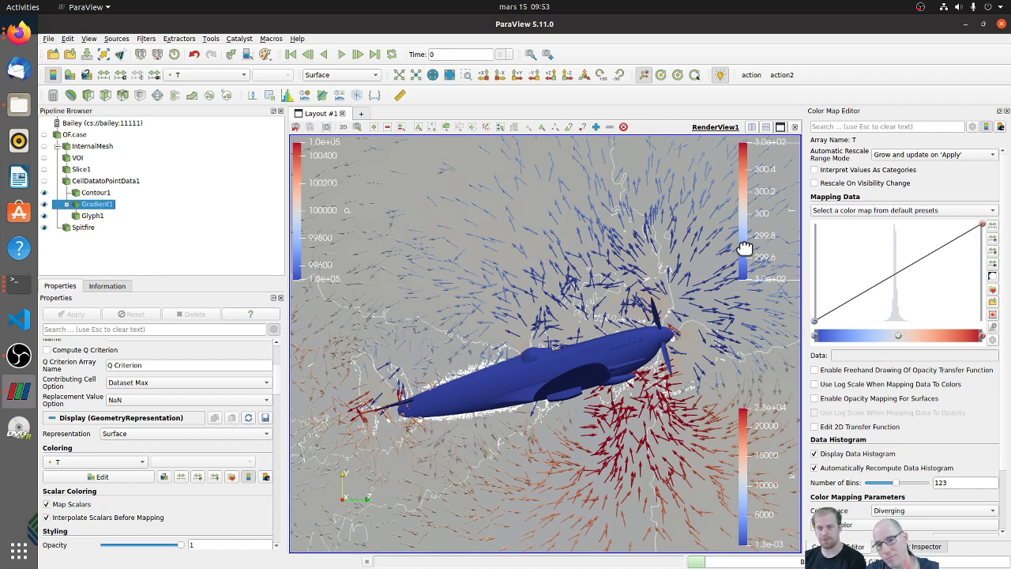
scroll(615, 429, "down", 2)
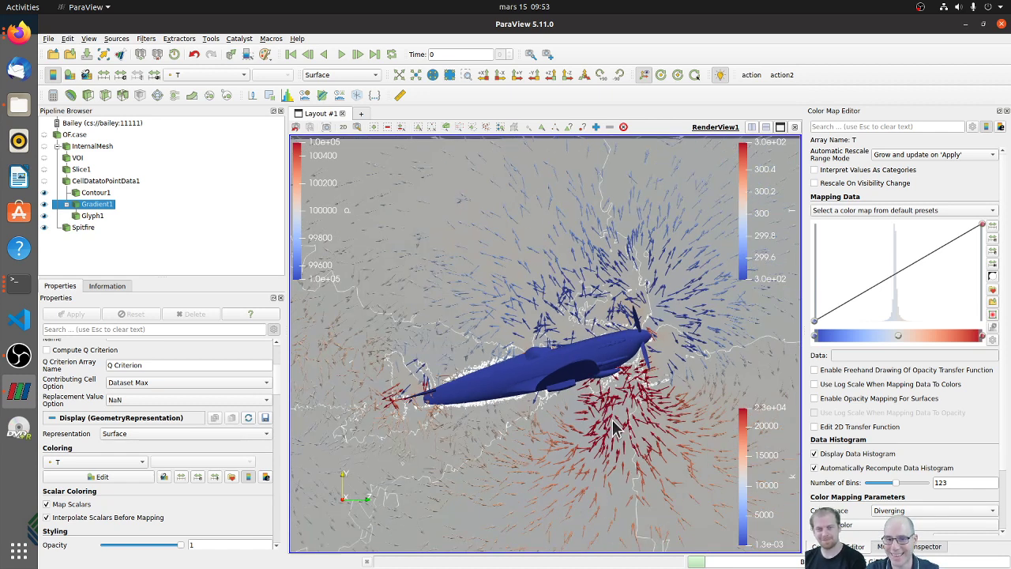
scroll(615, 427, "up", 3)
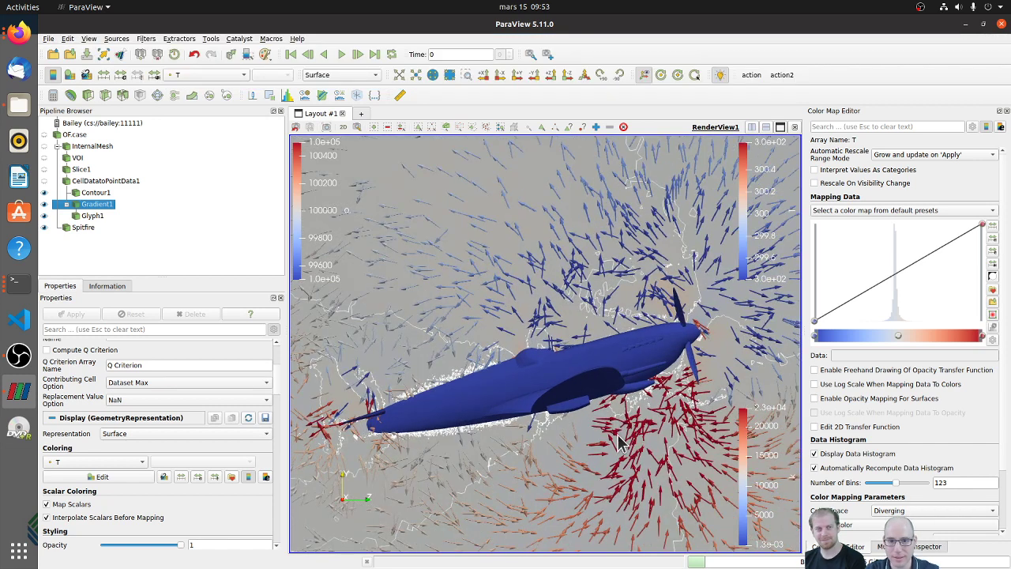
left_click_drag(621, 438, 621, 446)
scroll(621, 446, "down", 1)
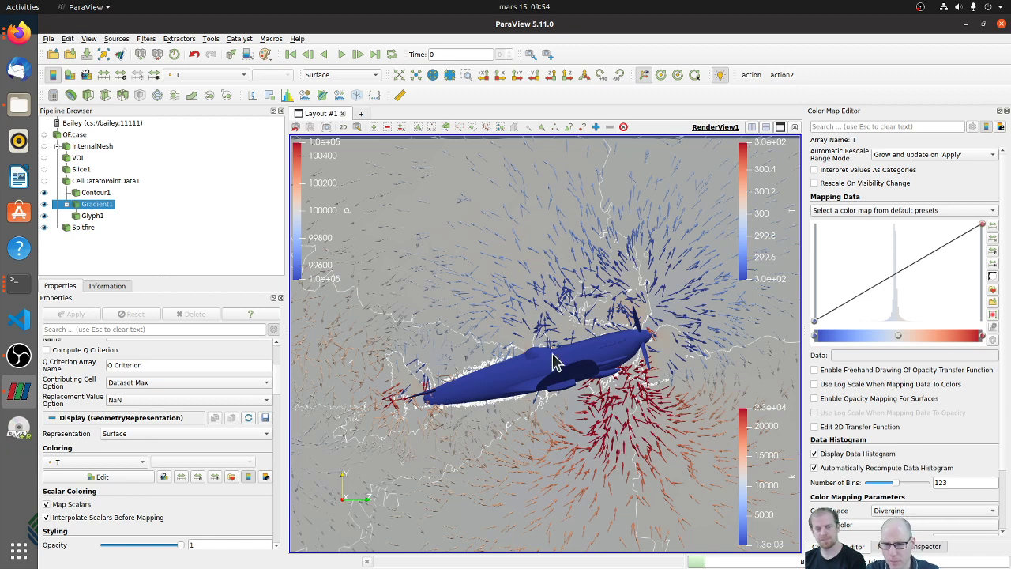
Hide the Gradient1 slice and the Glyph1 arrows.
scroll(621, 447, "down", 2)
scroll(412, 233, "down", 2)
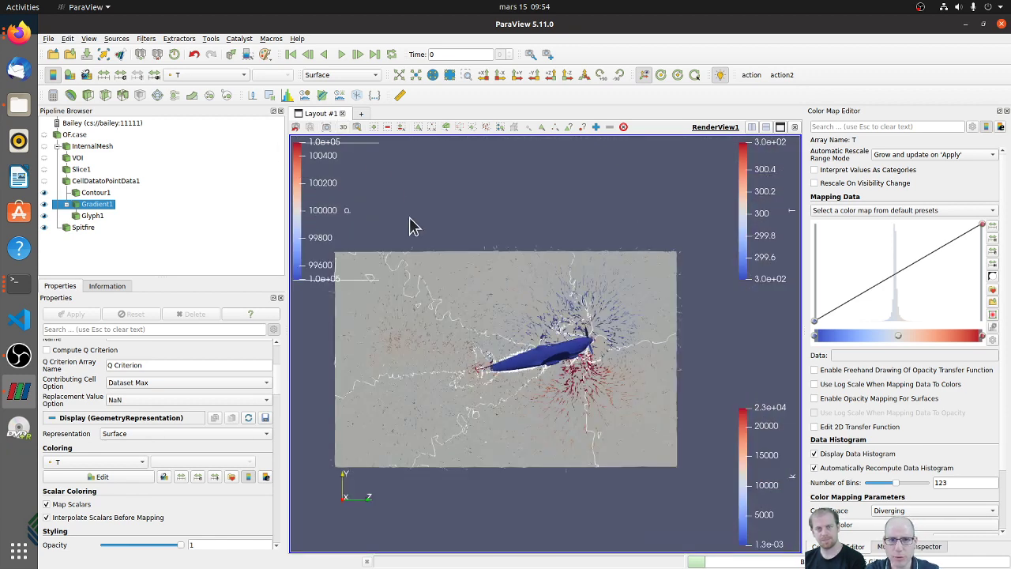
left_click_drag(519, 241, 463, 276)
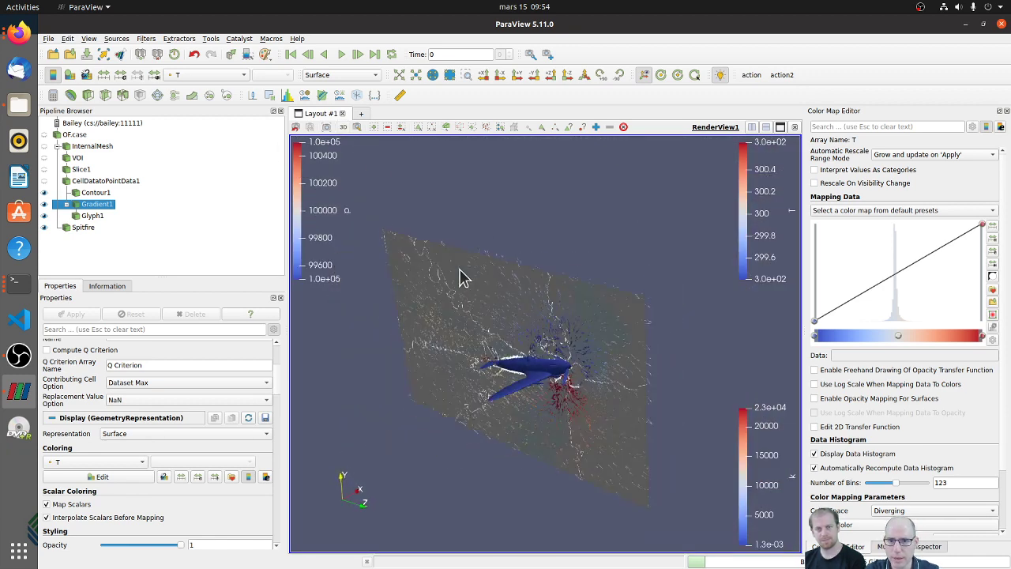
left_click(43, 204)
left_click(43, 216)
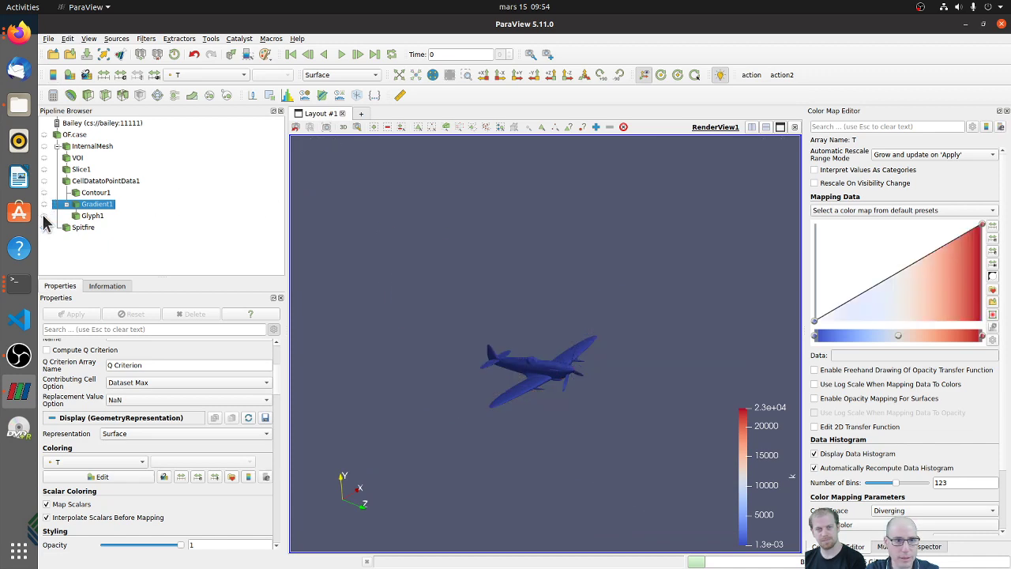
left_click_drag(505, 436, 374, 407)
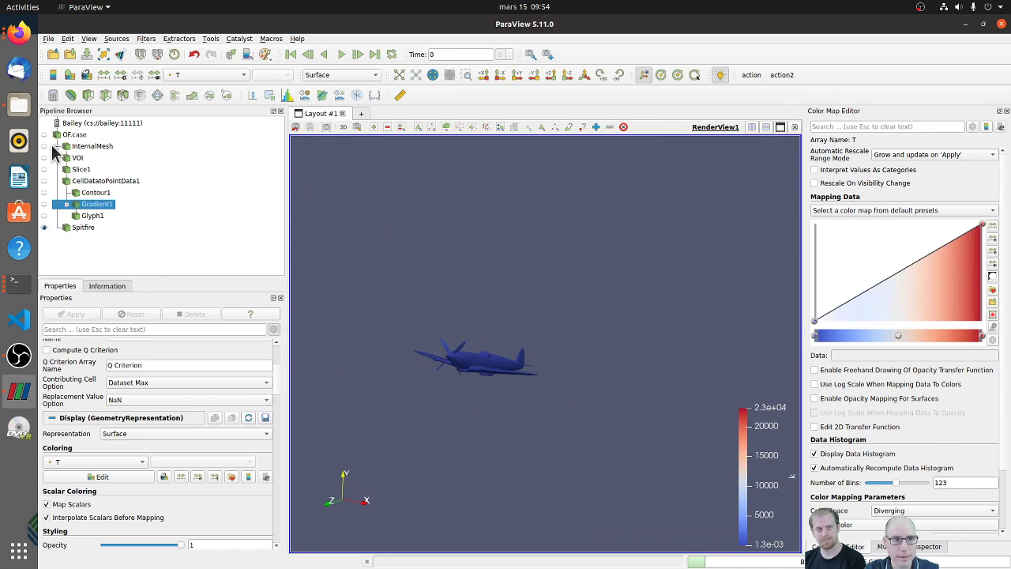
Show the VOI region with Outline representation around the Spitfire.
left_click(44, 146)
left_click(43, 146)
left_click(44, 158)
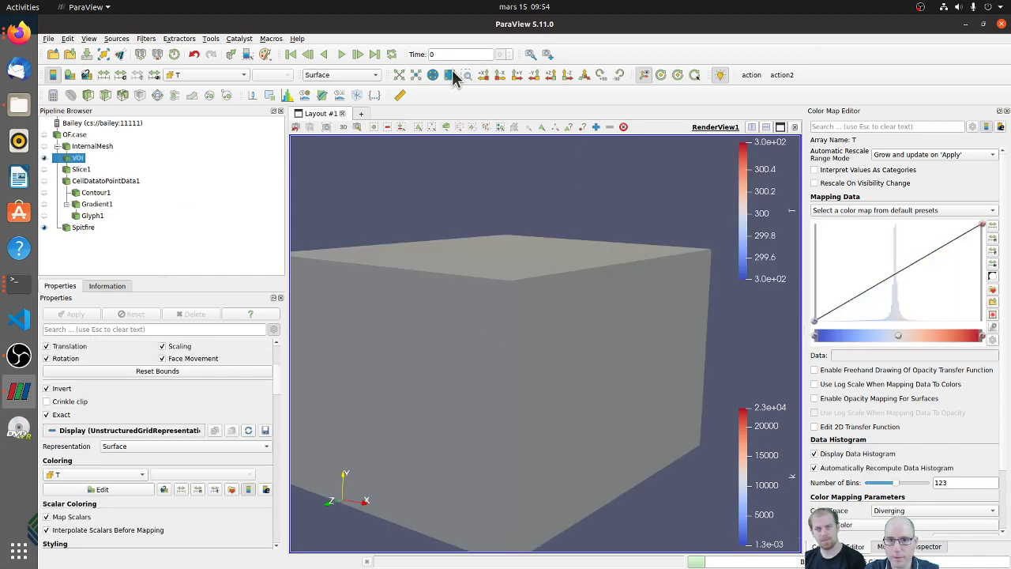
left_click(354, 77)
left_click(352, 39)
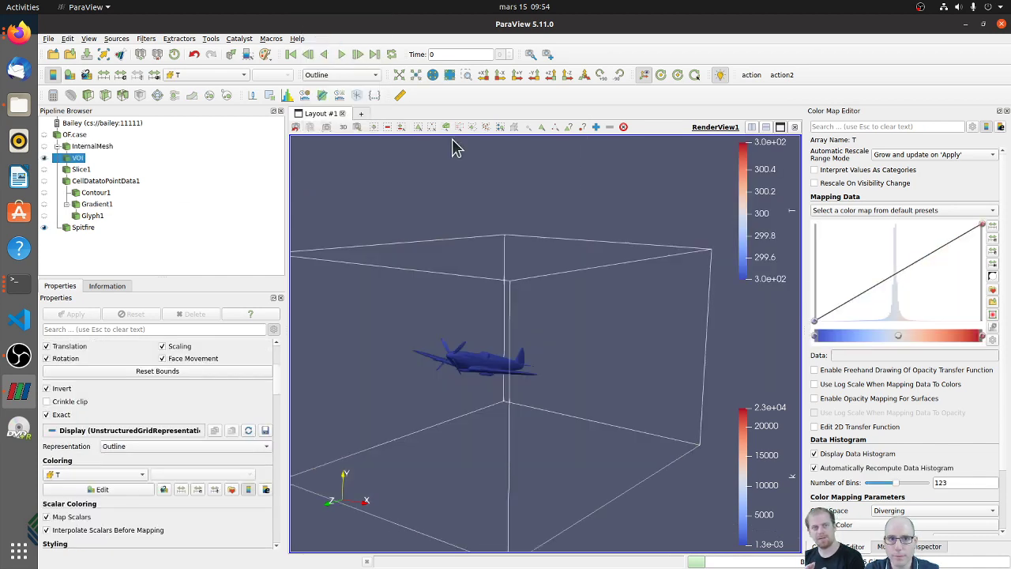
left_click_drag(510, 233, 519, 273)
left_click_drag(492, 413, 494, 409)
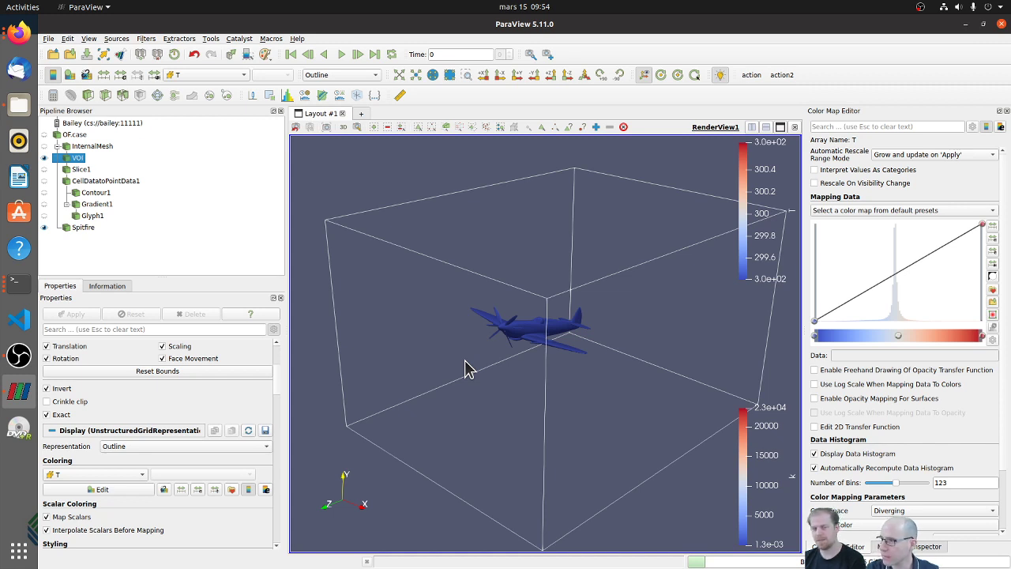
left_click(97, 205)
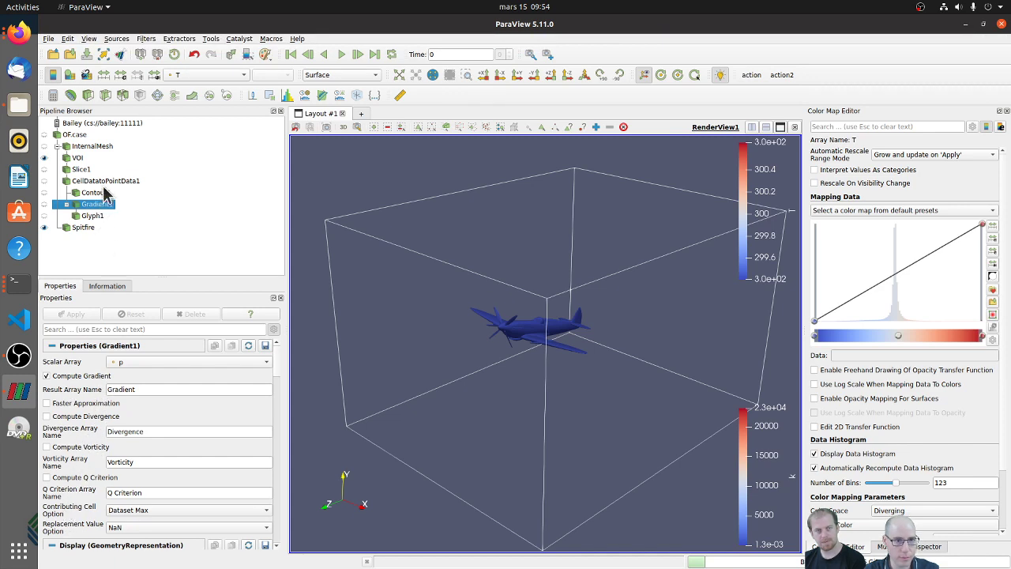
key("Up")
key("Up")
key("Down")
key("Down")
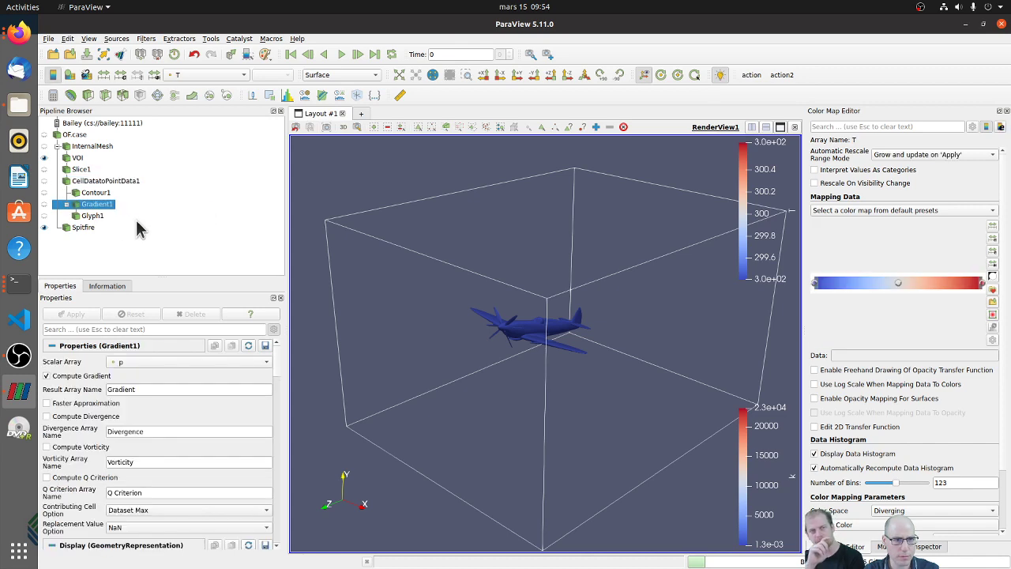
key("ctrl+space")
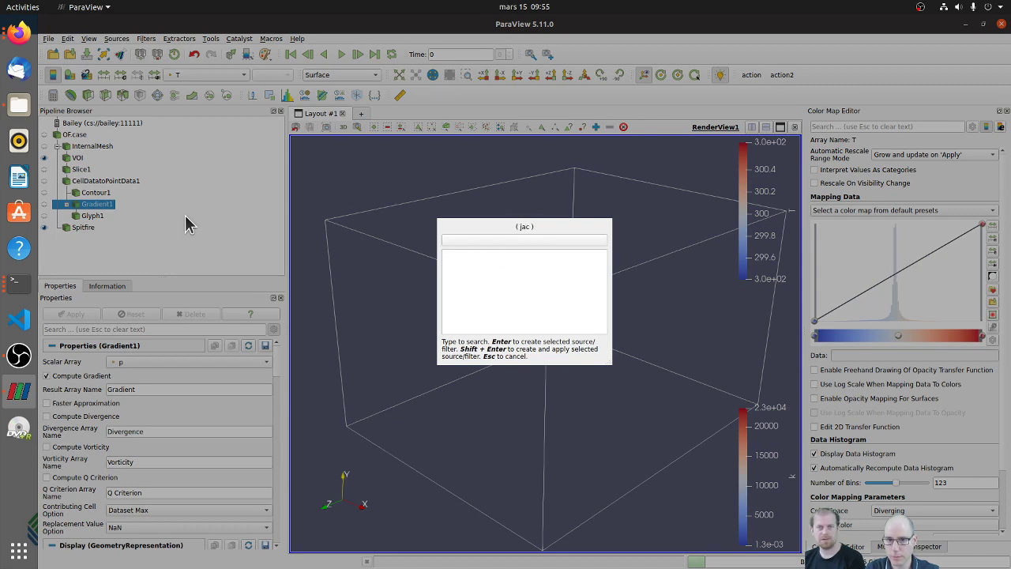
key("Escape")
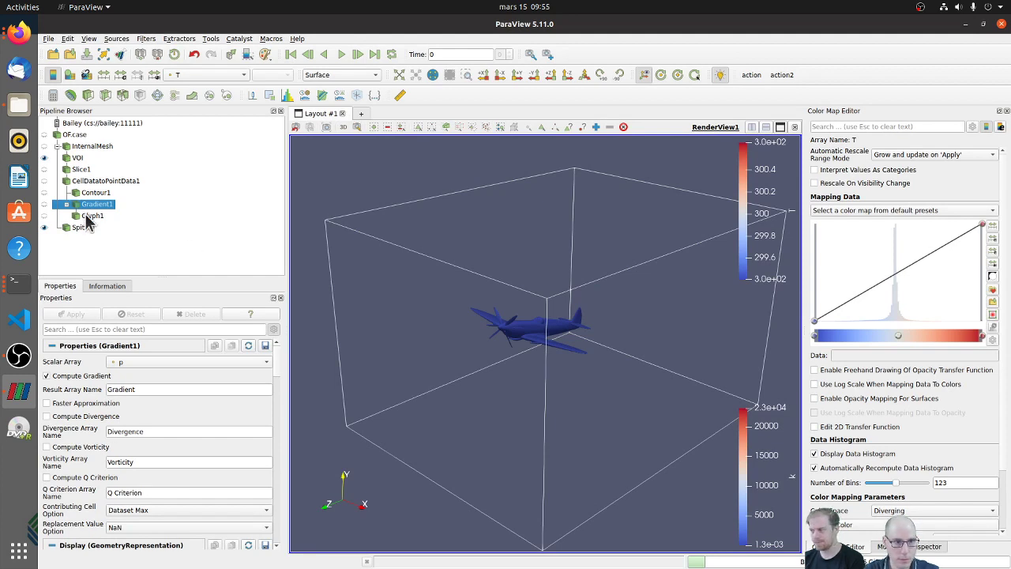
left_click(95, 215)
left_click(186, 207)
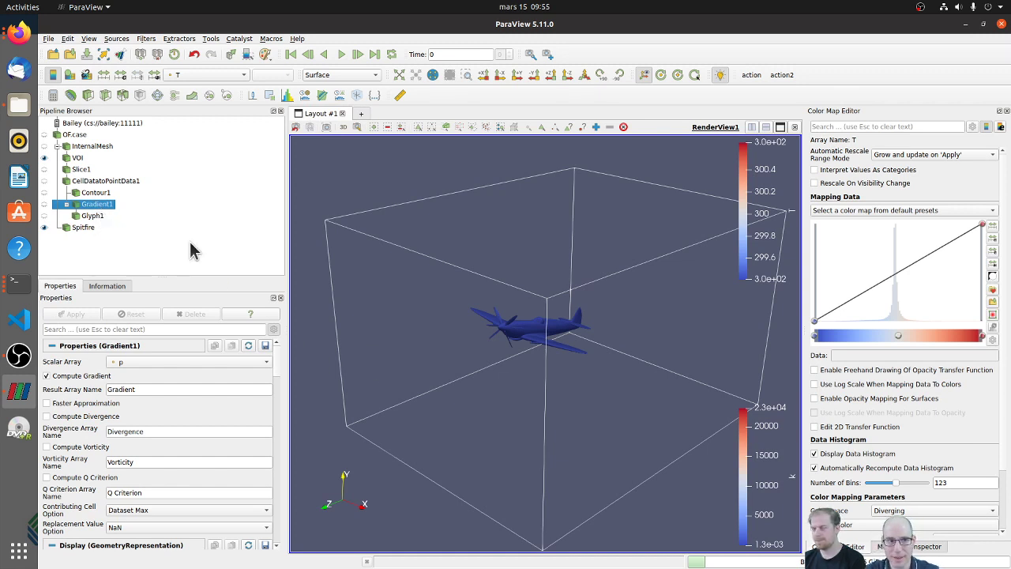
mouse_move(407, 401)
left_mouse_down()
mouse_move(418, 377)
mouse_move(411, 399)
left_mouse_up()
left_click_drag(435, 293, 426, 326)
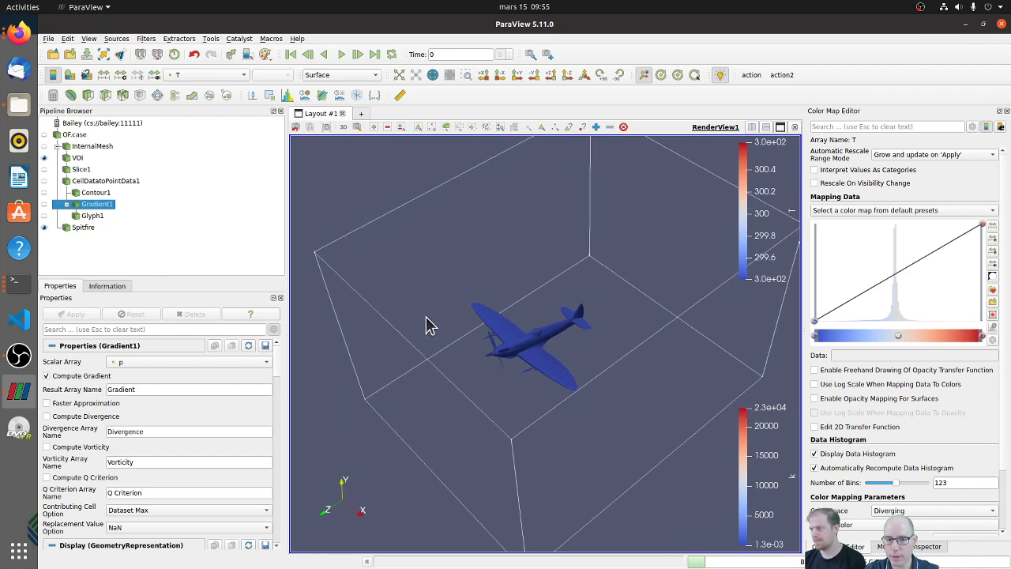
Add a Stream Tracer filter to the VOI clip via quick search.
left_click(78, 158)
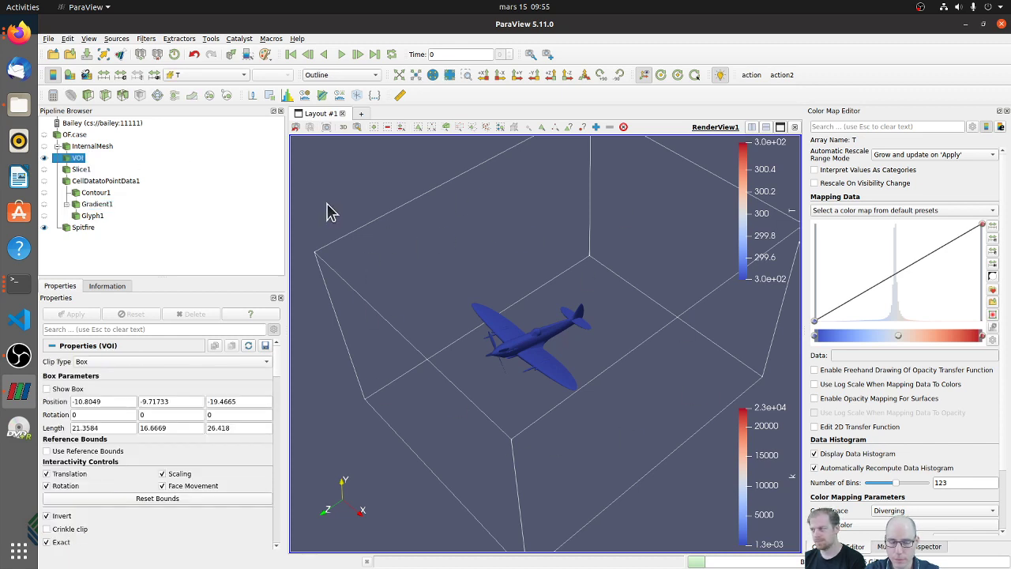
key("ctrl+space")
type("strea")
key("Return")
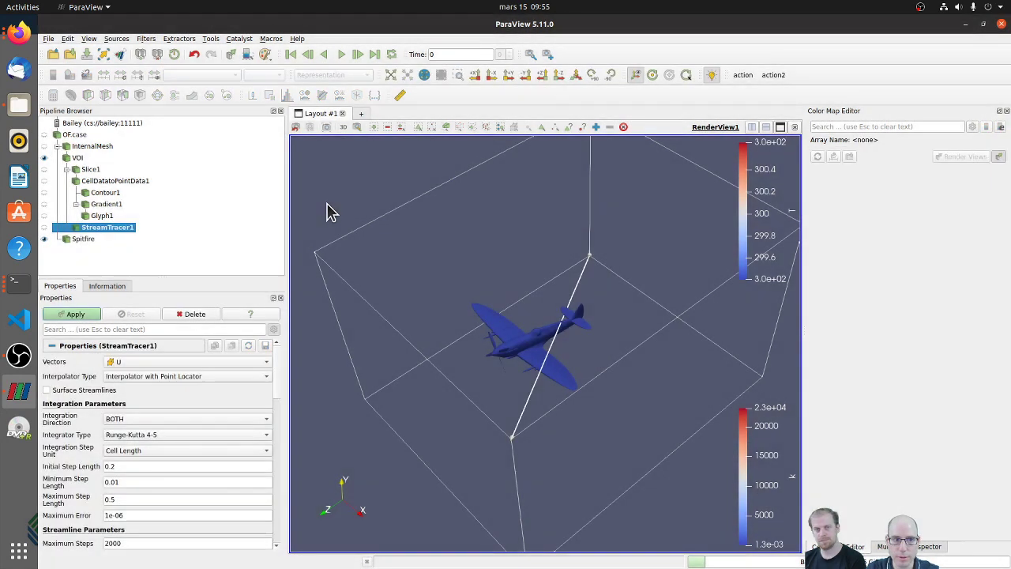
Move both seed line endpoints near the Spitfire's nose in the +X view.
left_click_drag(422, 402, 443, 357)
scroll(487, 316, "up", 5)
scroll(487, 316, "down", 3)
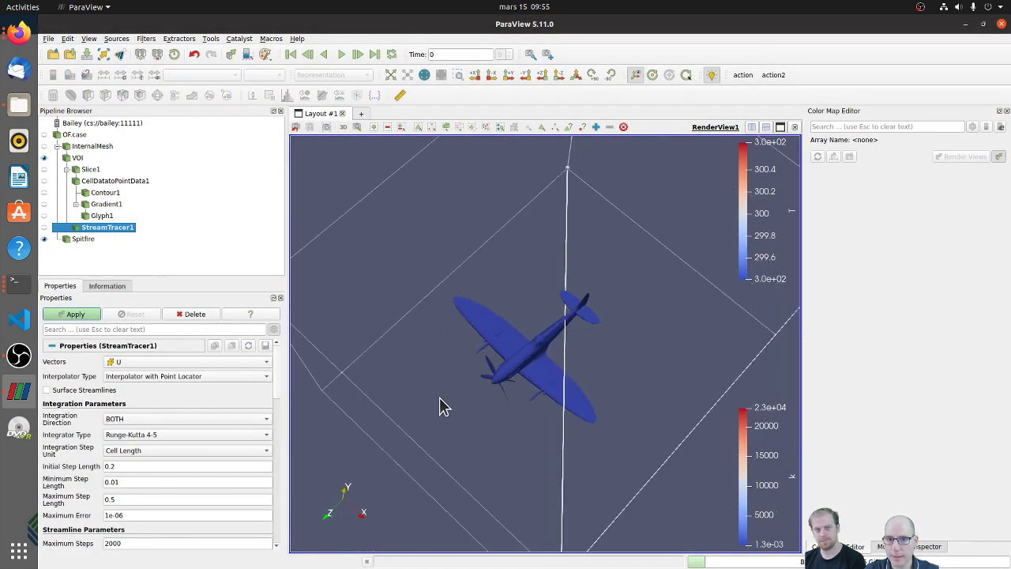
left_click_drag(440, 402, 482, 351)
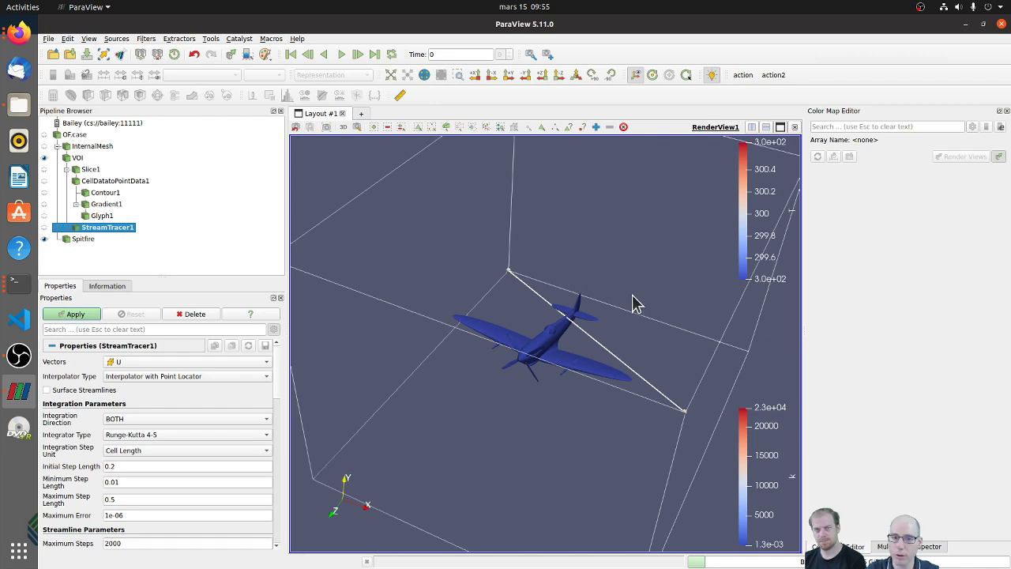
left_click_drag(600, 504, 544, 477)
left_click_drag(512, 353, 433, 340)
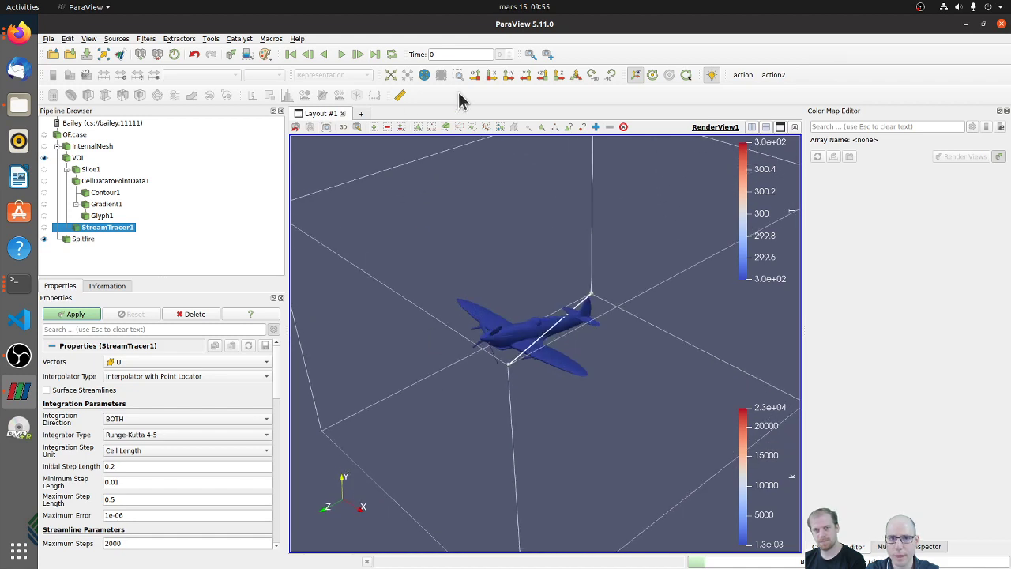
left_click_drag(476, 255, 474, 83)
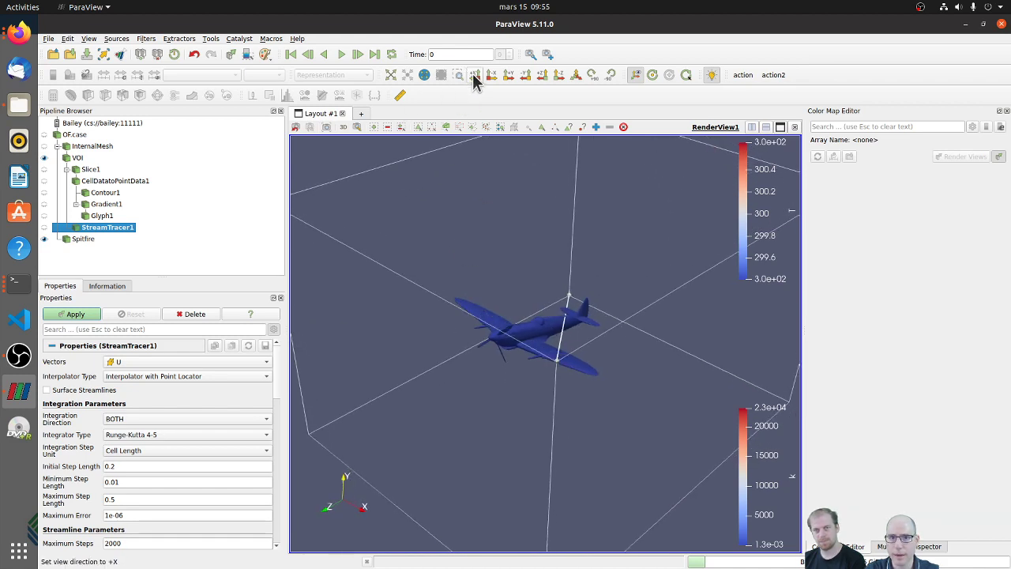
left_click(475, 75)
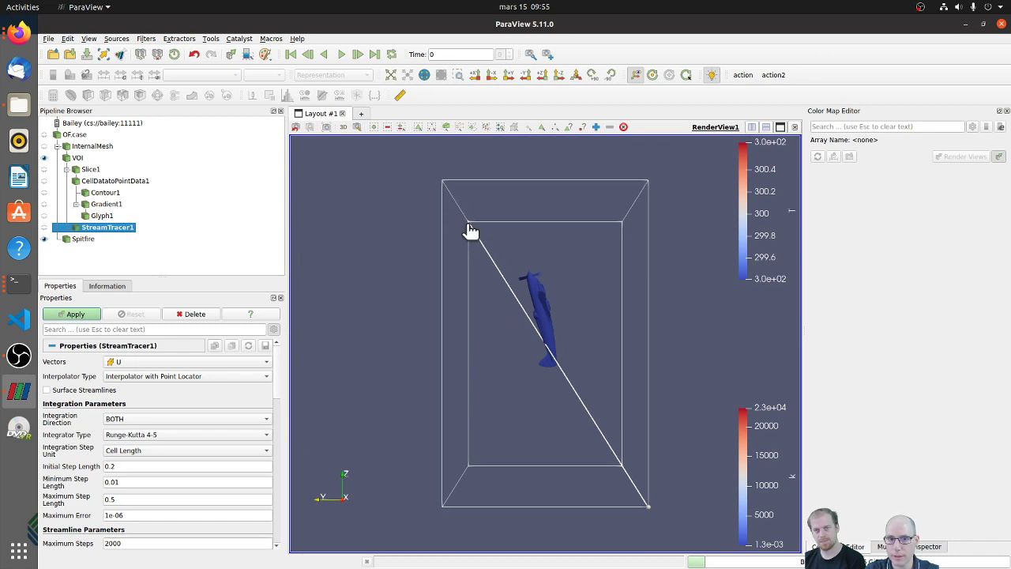
left_click_drag(469, 227, 527, 265)
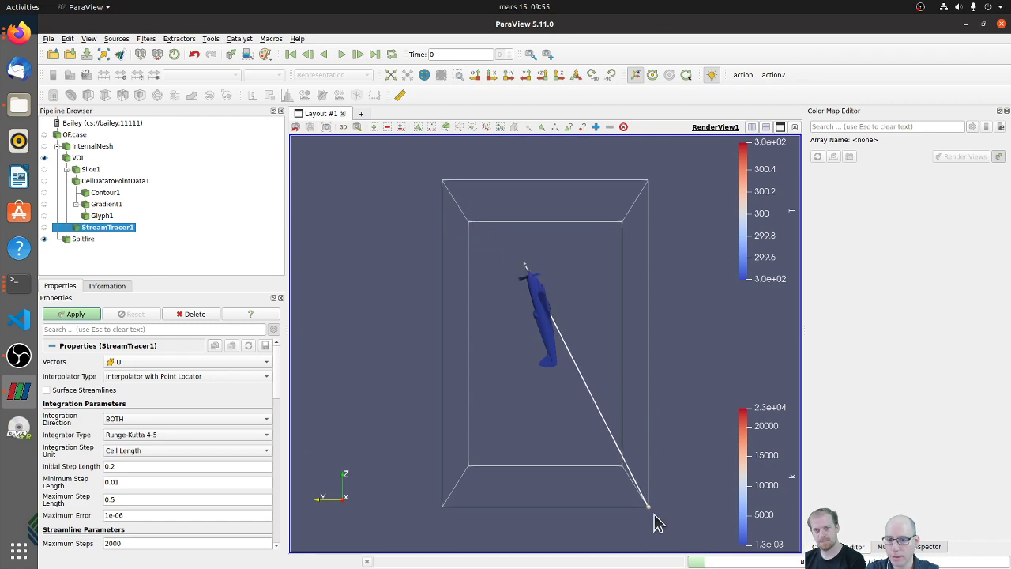
left_click_drag(648, 507, 532, 265)
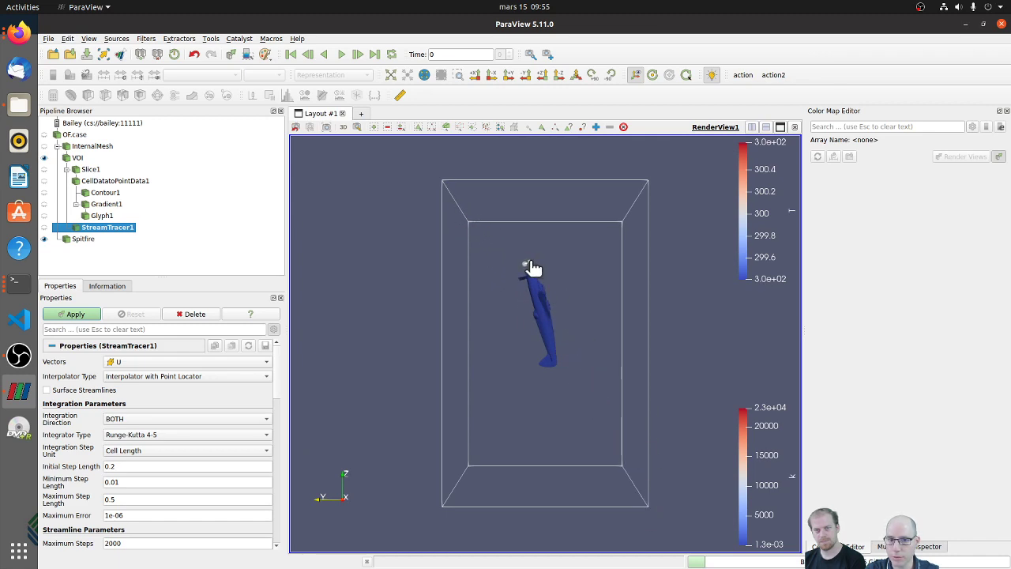
Level the seed line horizontally ahead of the plane from the top view.
left_click(509, 76)
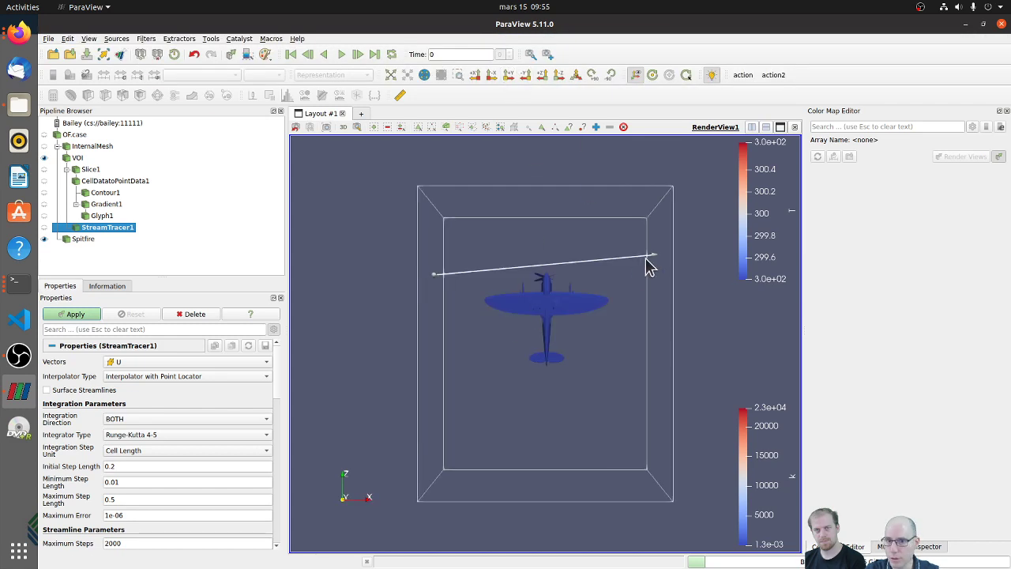
left_click_drag(649, 263, 653, 270)
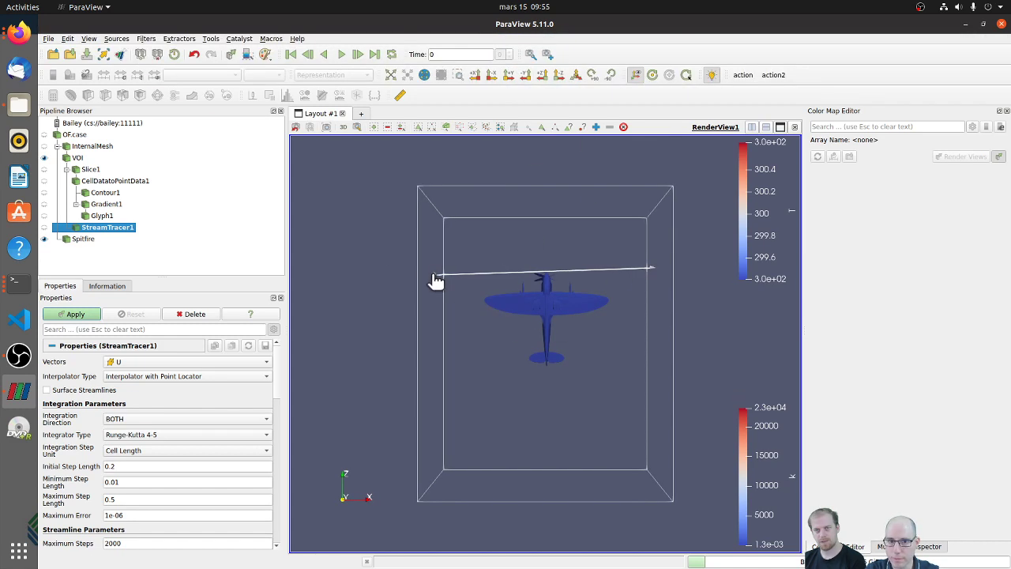
left_click_drag(435, 279, 435, 263)
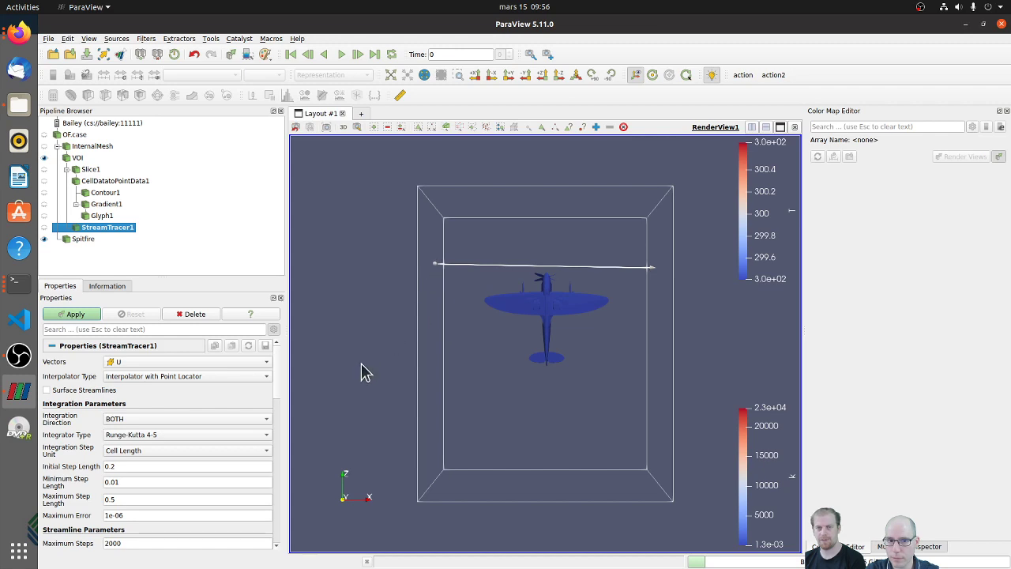
left_click_drag(365, 377, 417, 318)
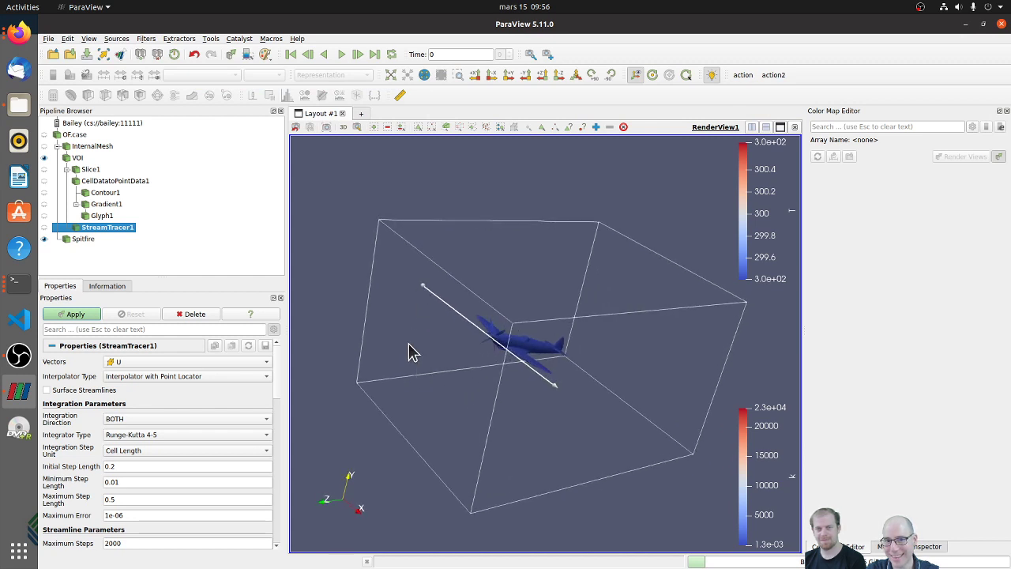
left_click_drag(408, 355, 340, 376)
Set Integration Direction to FORWARD and seed Resolution to 100, then apply.
left_click(182, 418)
left_click(169, 407)
scroll(234, 388, "down", 3)
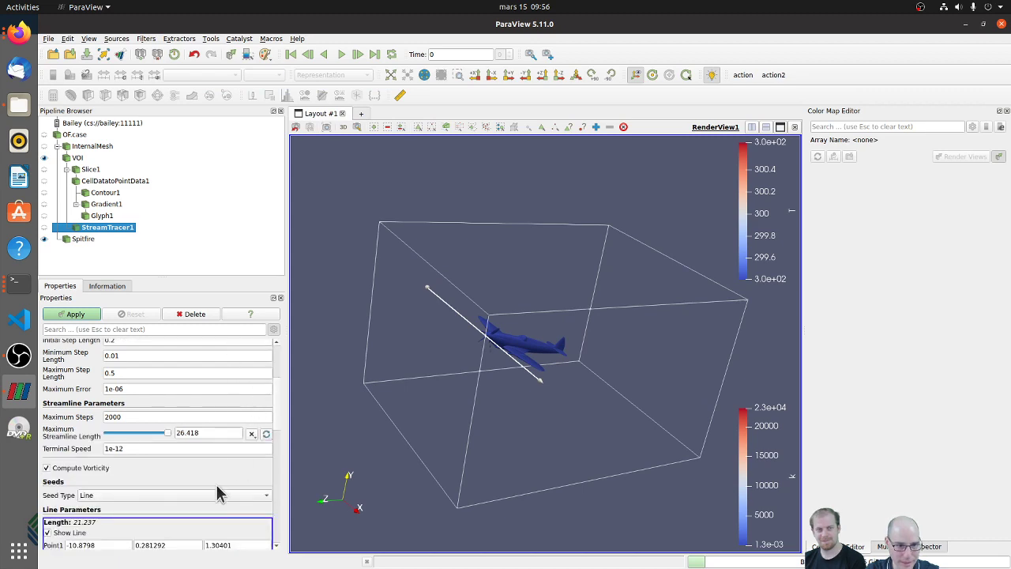
scroll(169, 506, "down", 5)
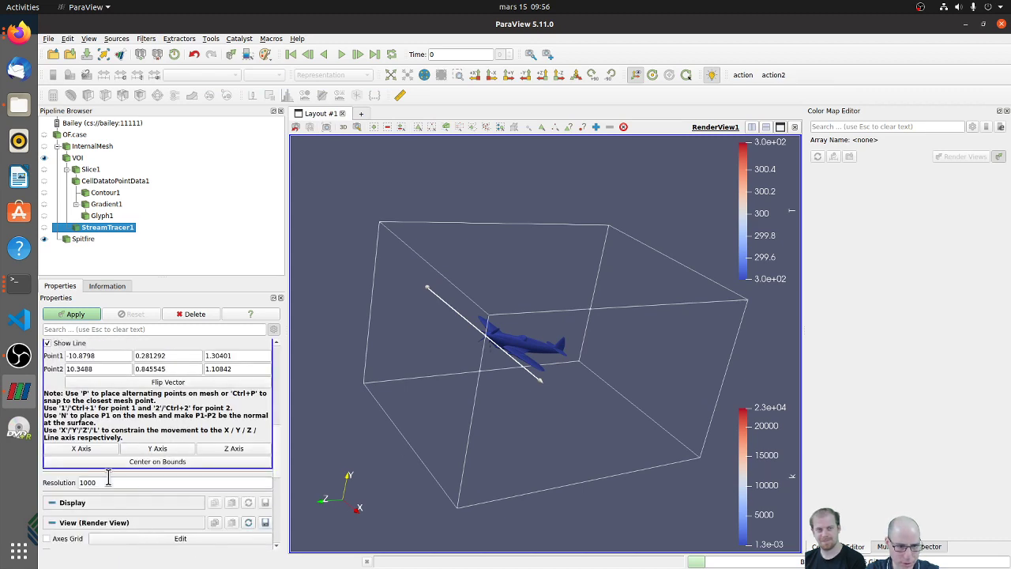
double_click(116, 479)
type("100")
left_click_drag(276, 474, 292, 372)
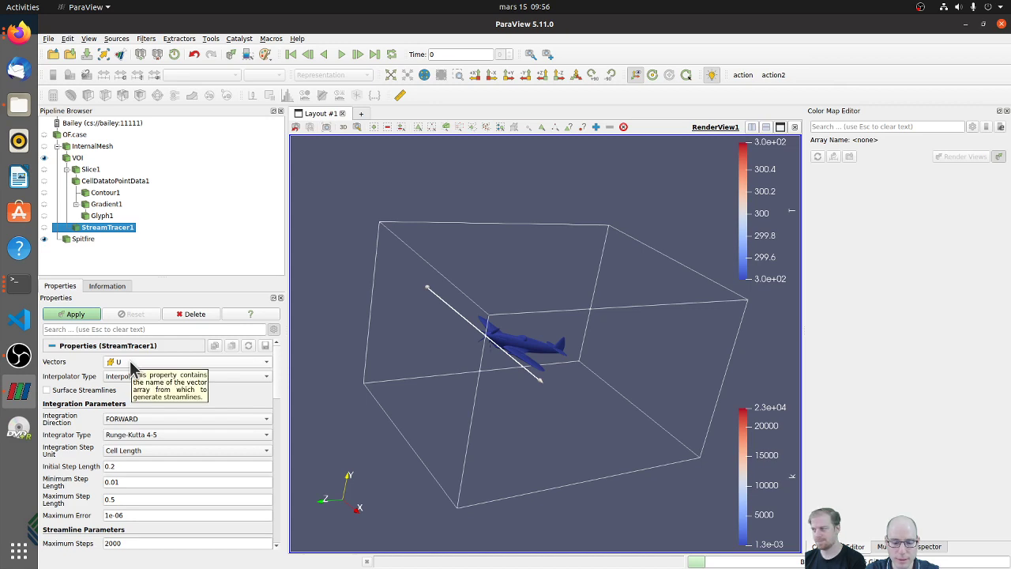
left_click(69, 314)
mouse_move(368, 413)
left_mouse_down()
mouse_move(390, 398)
mouse_move(545, 360)
left_mouse_up()
Stretch the seed line's end and recompute the streamlines.
scroll(545, 359, "up", 6)
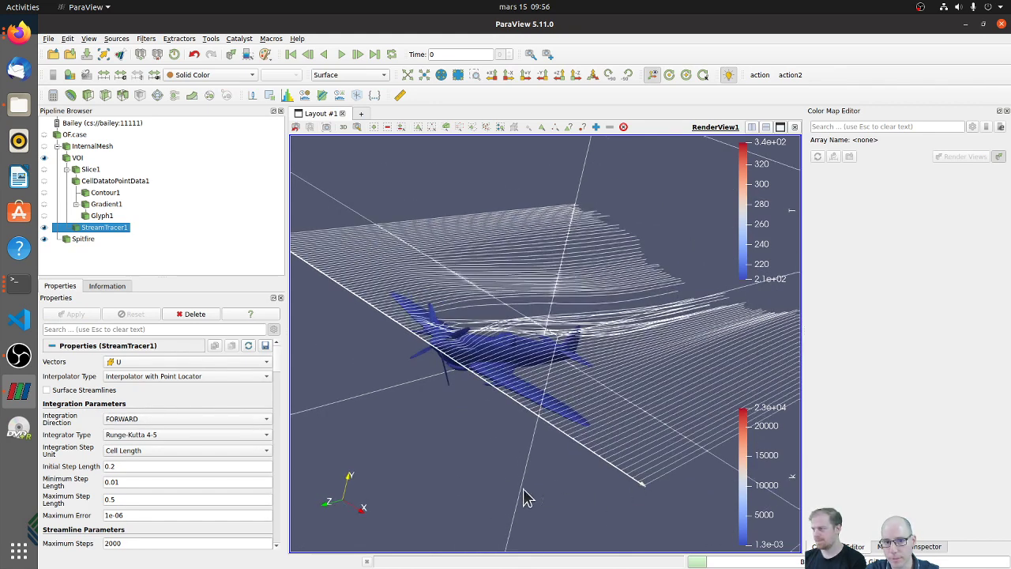
left_click_drag(618, 449, 612, 476)
left_click(78, 313)
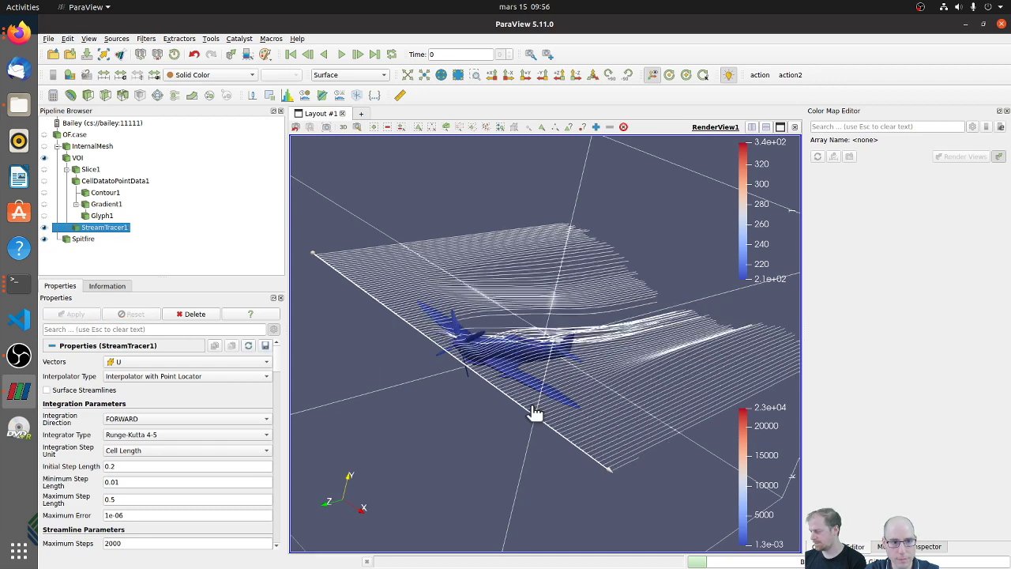
left_click_drag(462, 452, 573, 431)
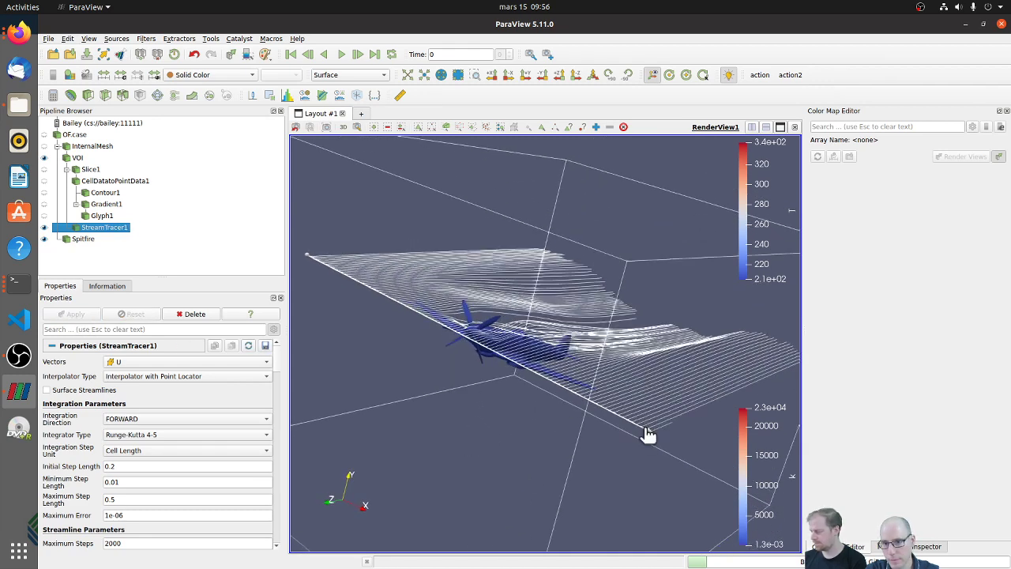
left_click_drag(646, 433, 646, 447)
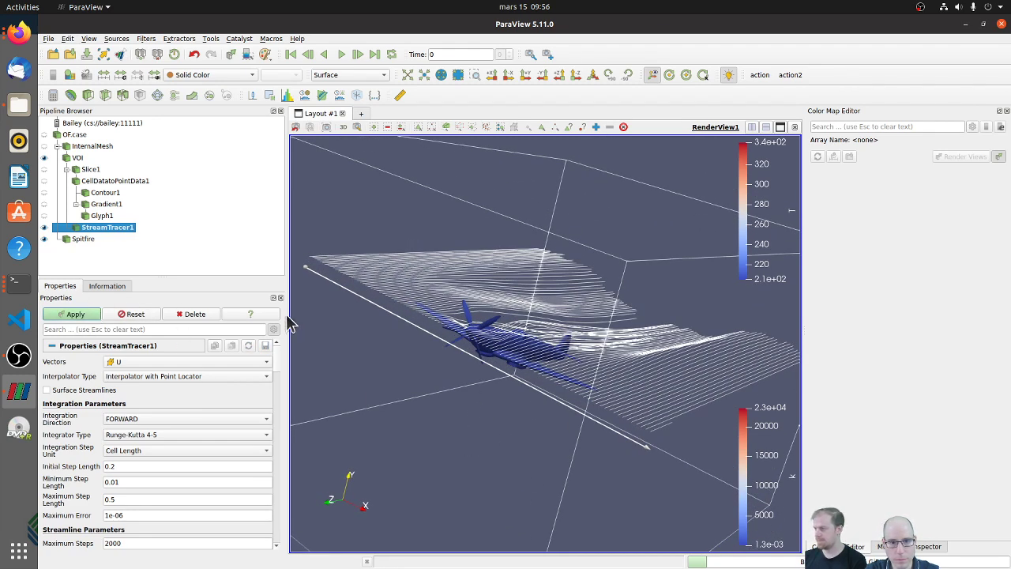
mouse_move(482, 379)
left_mouse_down()
mouse_move(458, 434)
mouse_move(467, 373)
mouse_move(465, 387)
left_mouse_up()
Colour the streamlines by U and rescale the colour map to the data range.
scroll(544, 384, "up", 4)
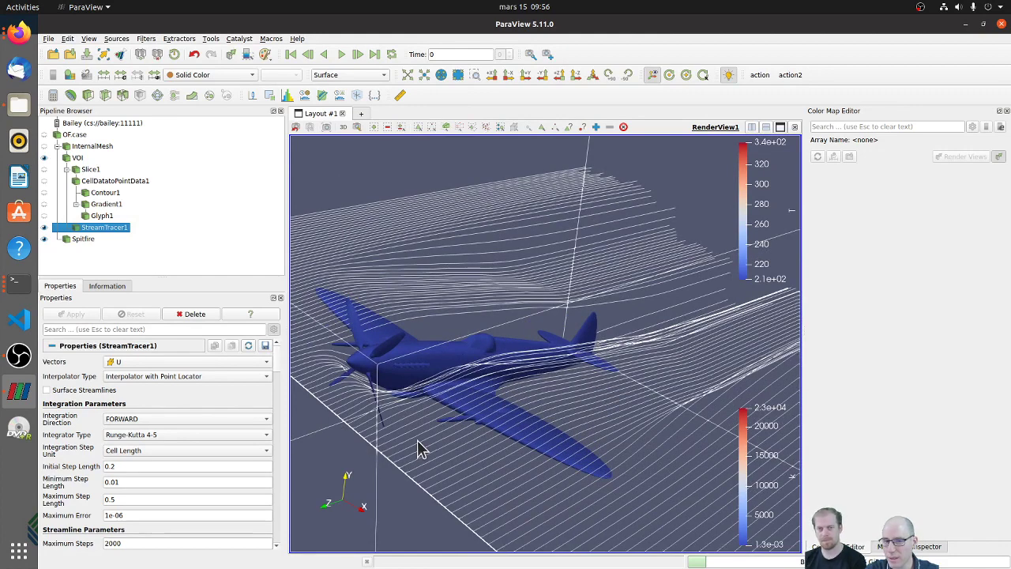
scroll(448, 408, "down", 3)
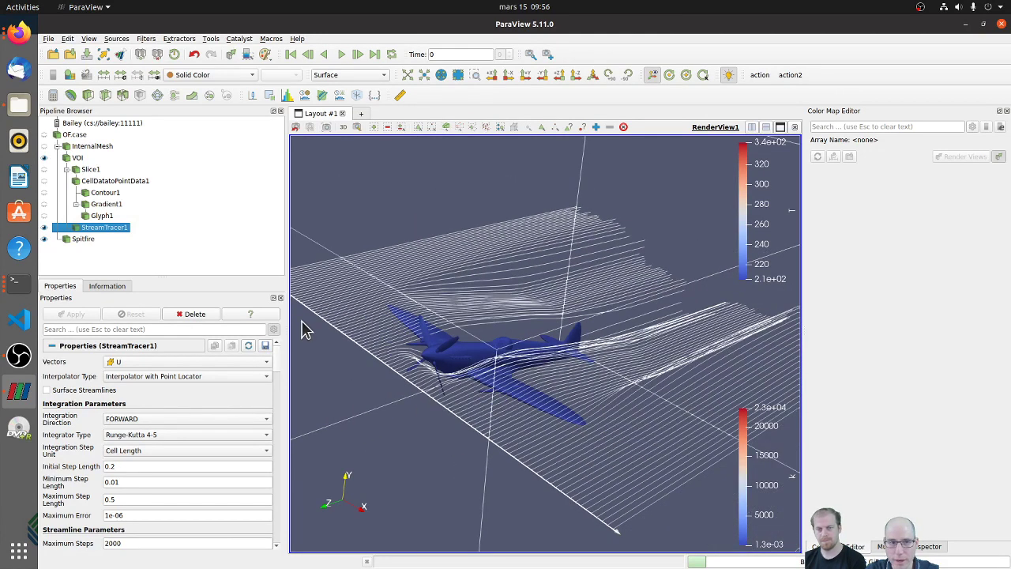
left_click(212, 75)
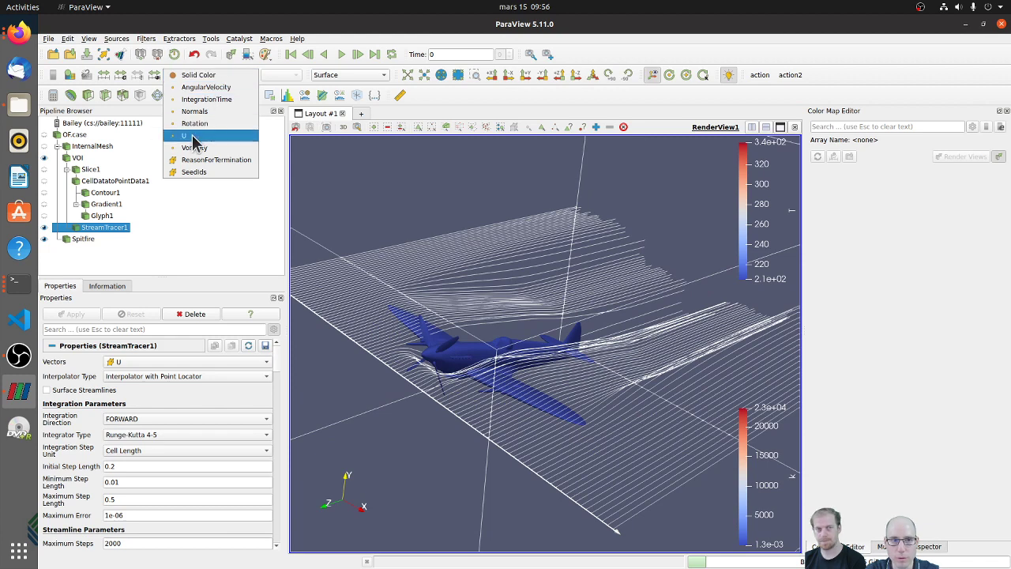
key("Escape")
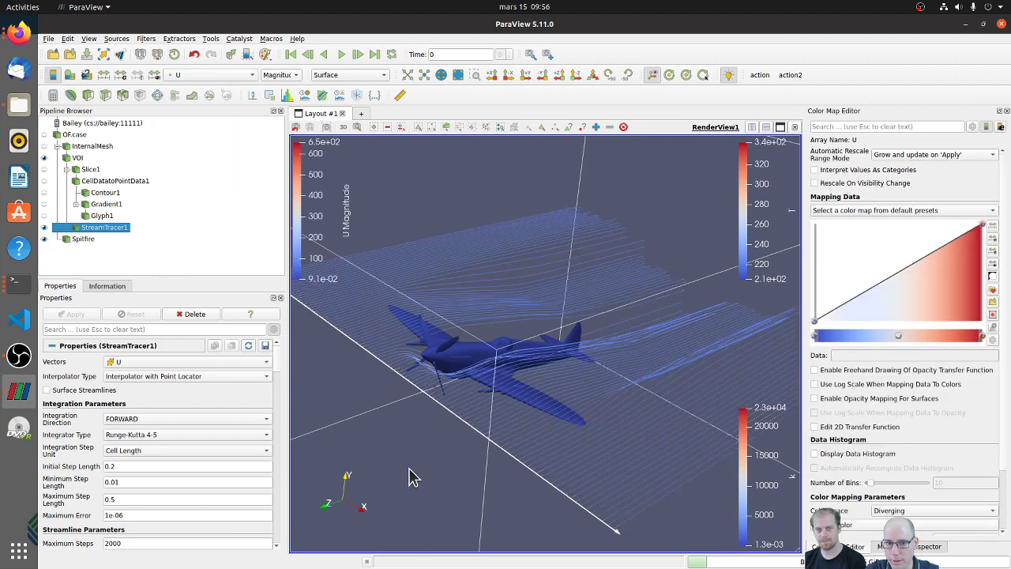
mouse_move(414, 470)
left_mouse_down()
mouse_move(456, 416)
mouse_move(424, 476)
left_mouse_up()
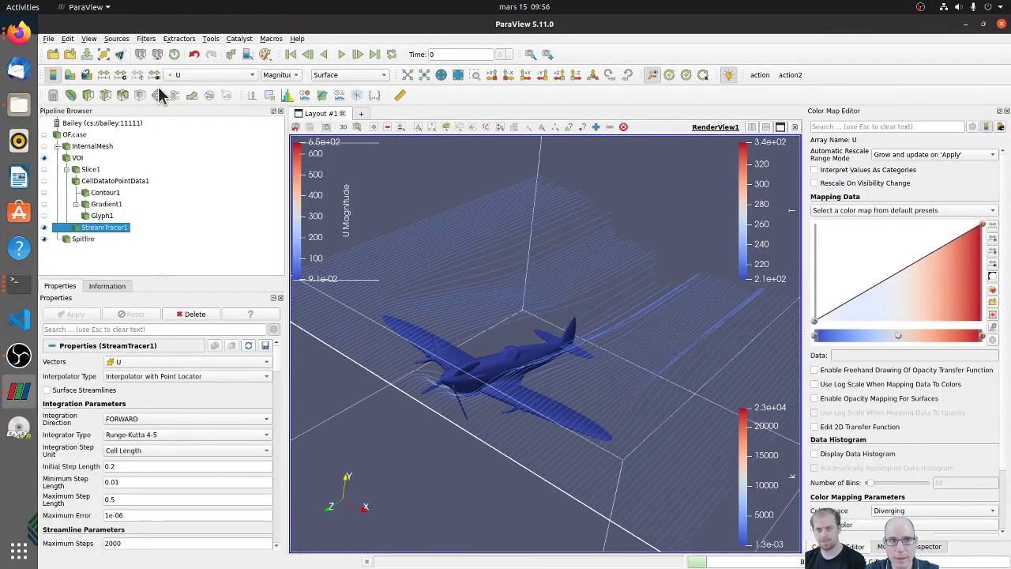
left_click(138, 74)
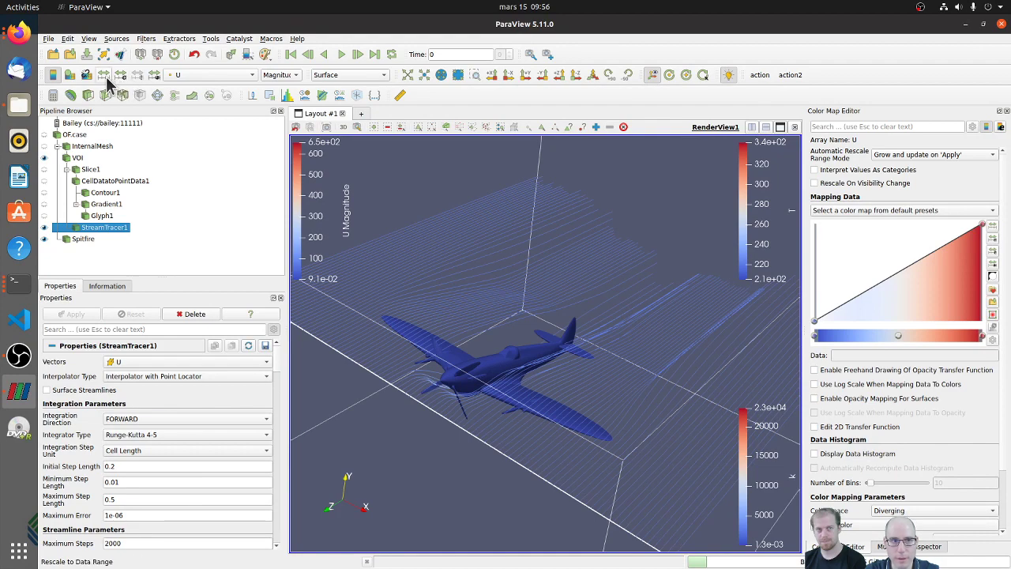
Add a Tube filter to StreamTracer1 and enter a radius of 0.02.
mouse_move(431, 476)
left_mouse_down()
mouse_move(429, 463)
mouse_move(424, 472)
left_mouse_up()
left_click_drag(576, 448, 531, 460)
scroll(530, 456, "up", 3)
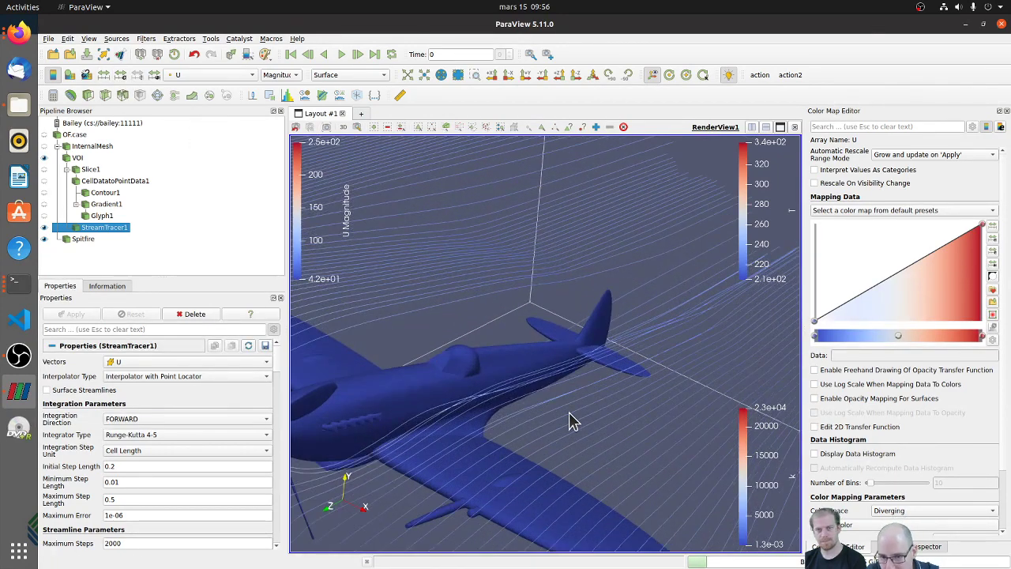
scroll(570, 410, "down", 5)
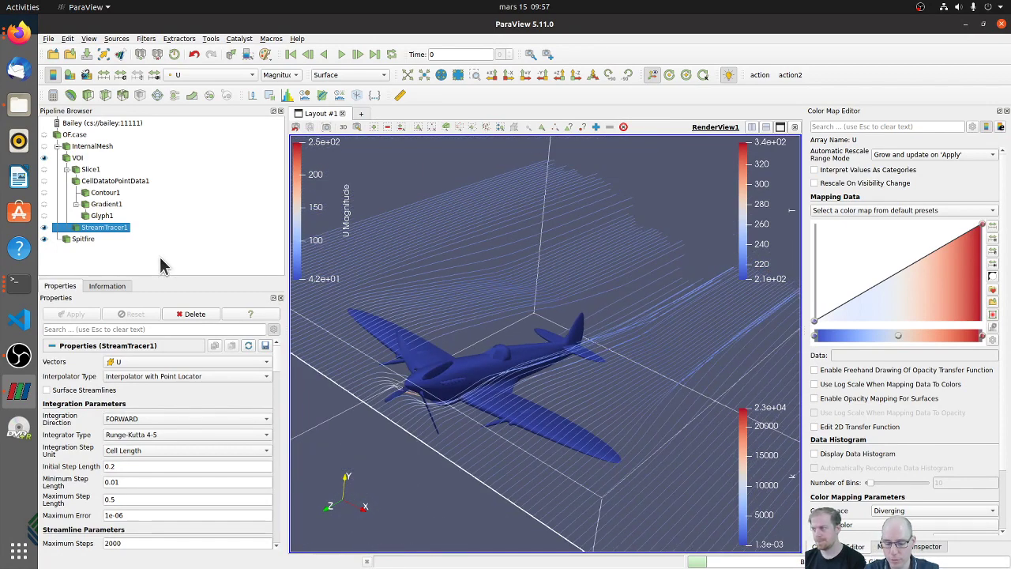
key("ctrl+space")
type("tube")
key("Return")
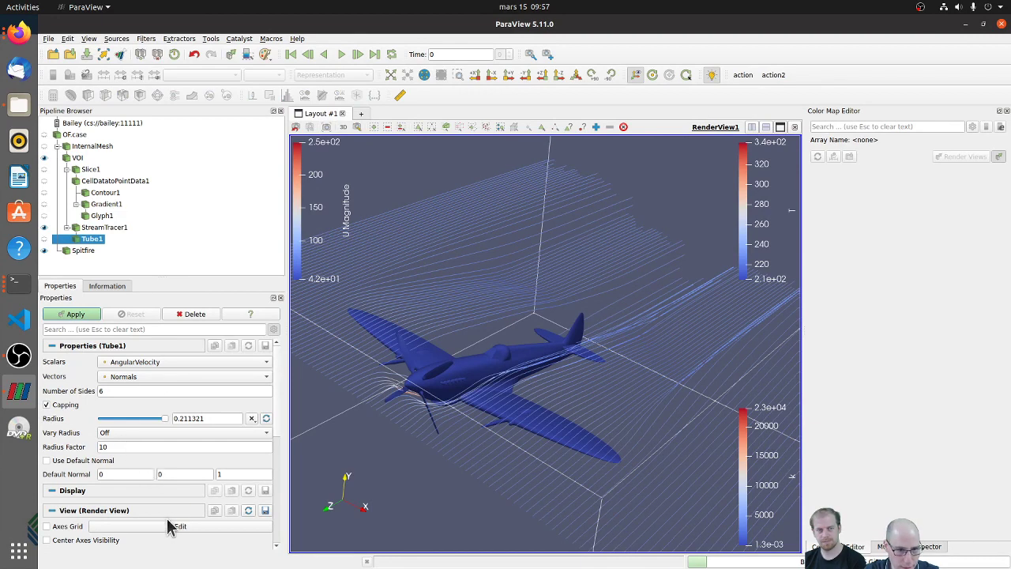
double_click(210, 418)
type("0.02")
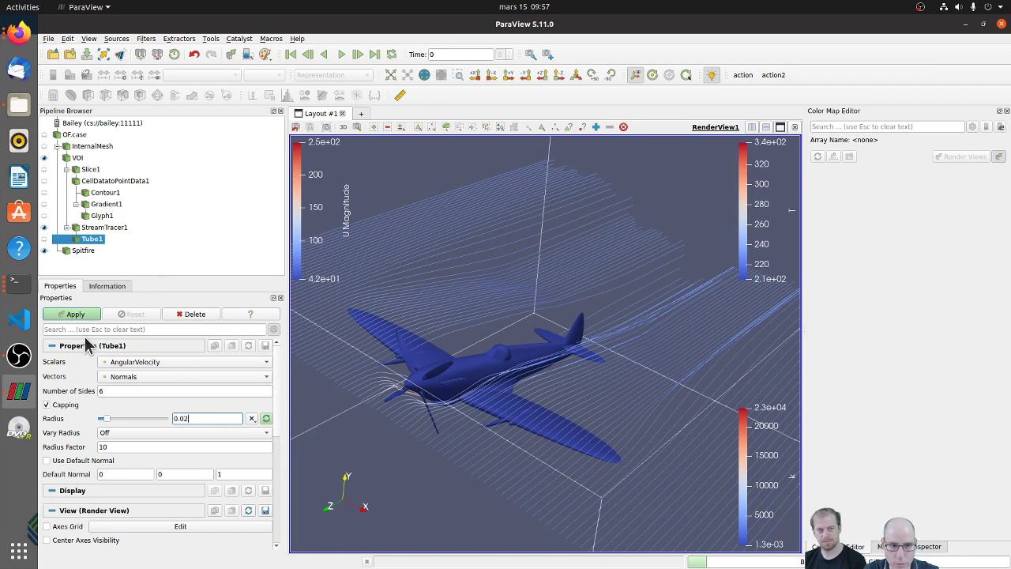
Apply Tube1, inspect the tubes from nose and rear views, then hide Tube1.
left_click(77, 314)
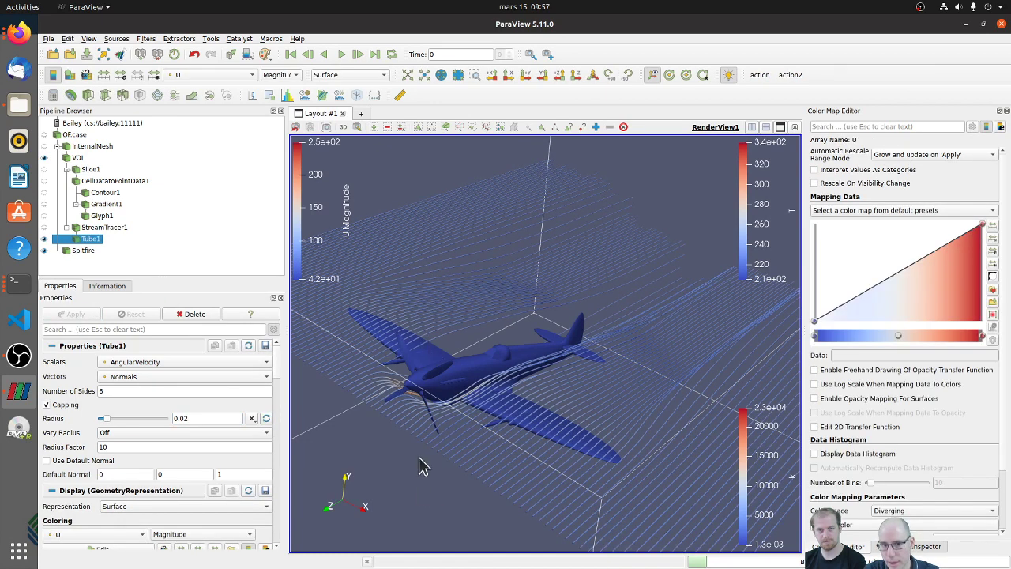
left_click_drag(441, 456, 395, 481)
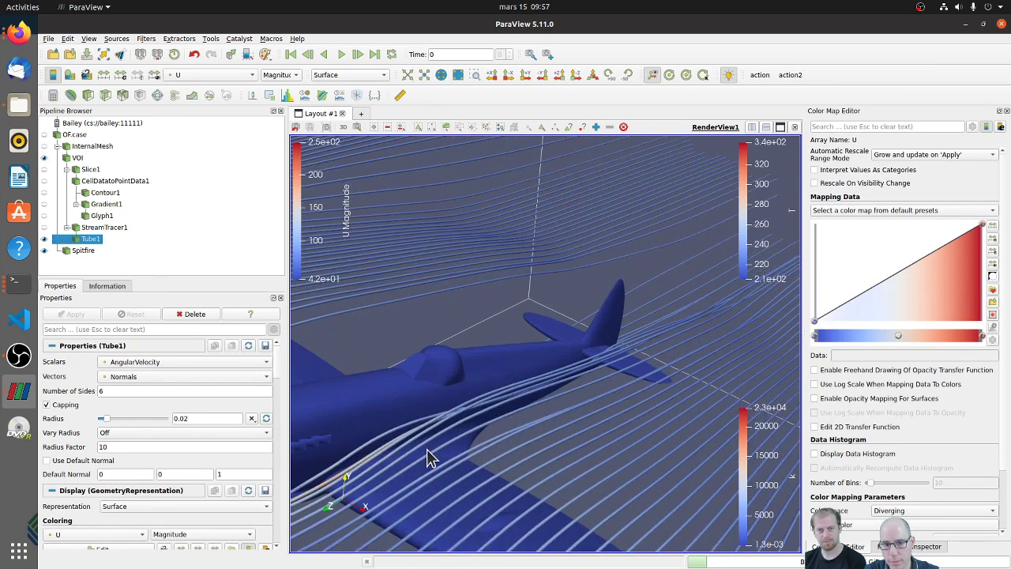
left_click_drag(440, 440, 469, 449)
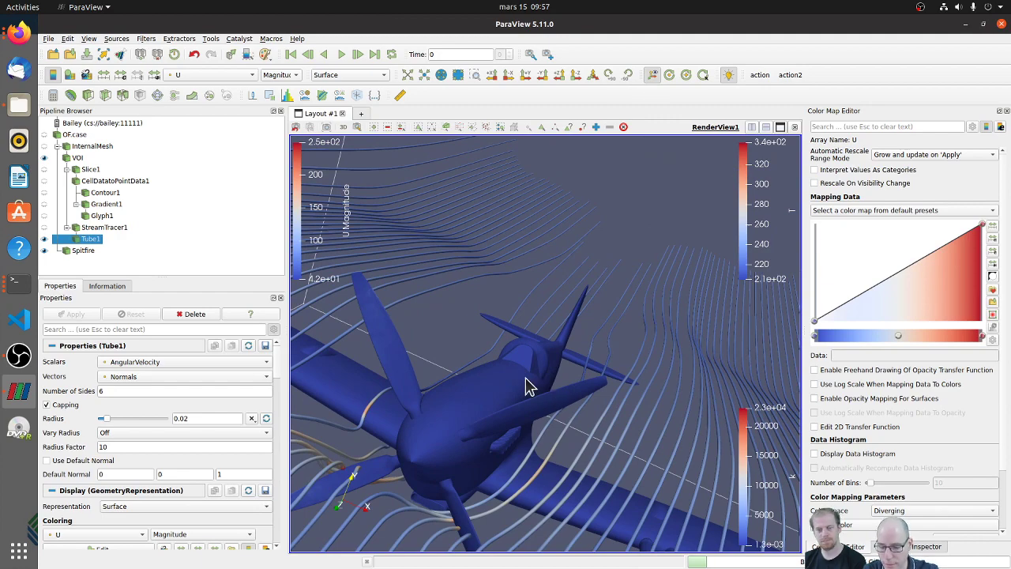
left_click_drag(402, 303, 567, 408)
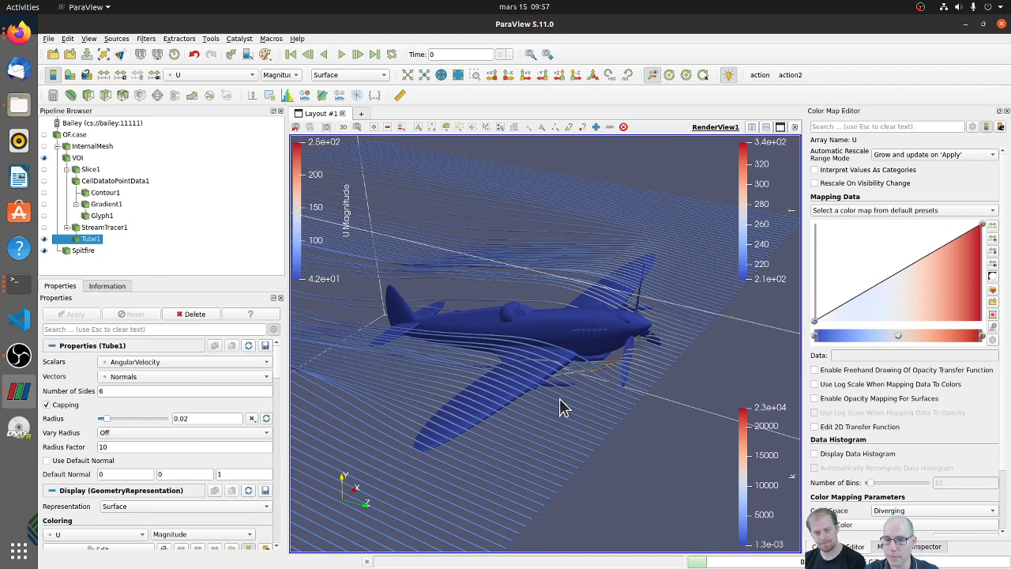
scroll(559, 407, "down", 5)
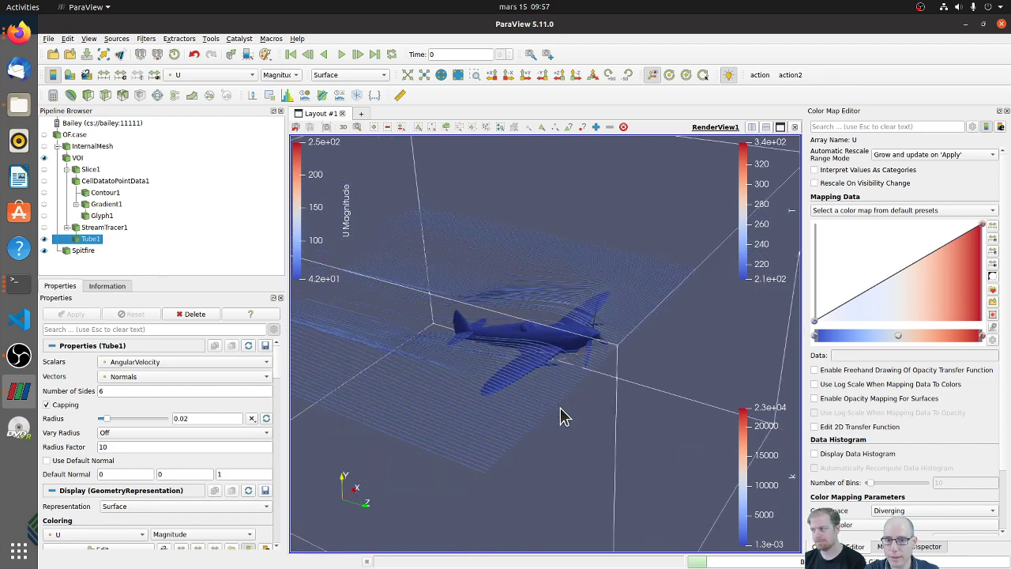
left_click_drag(562, 416, 567, 417)
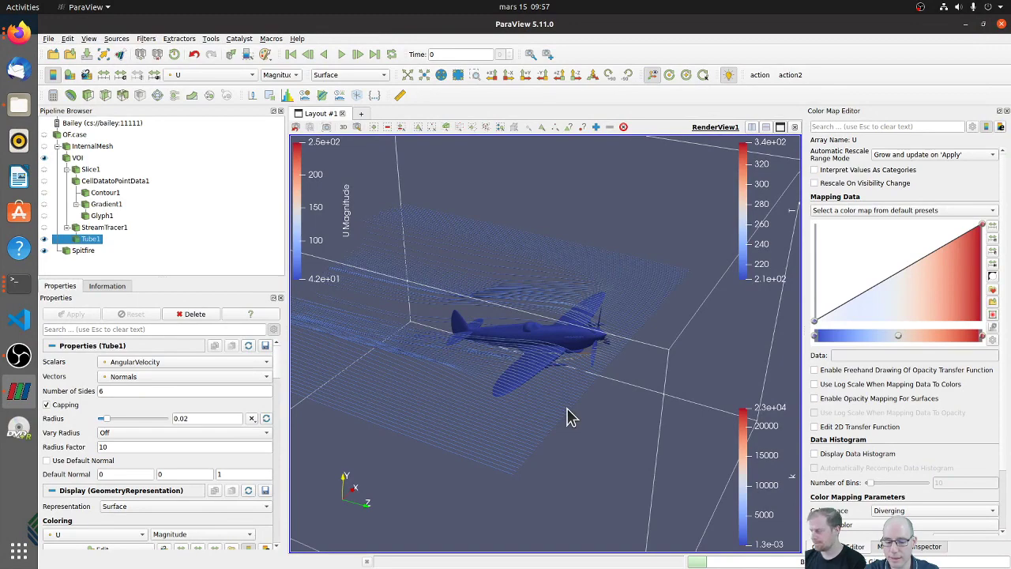
left_click_drag(603, 356, 486, 435)
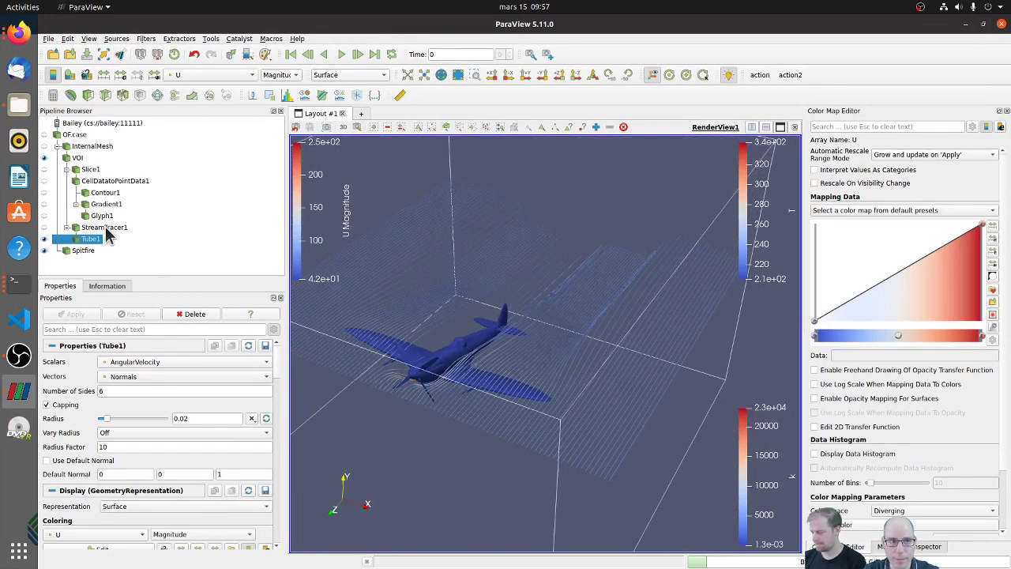
left_click(45, 240)
left_click_drag(500, 319, 468, 265)
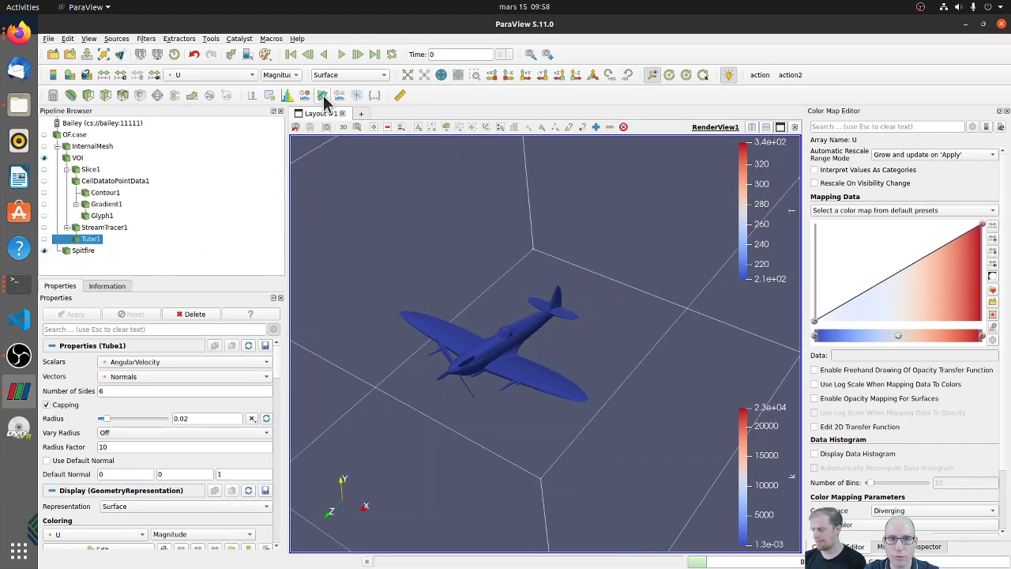
Create a Plot Over Line snapped between the wing tips, apply it, then delete PlotOverLine1.
left_click(323, 97)
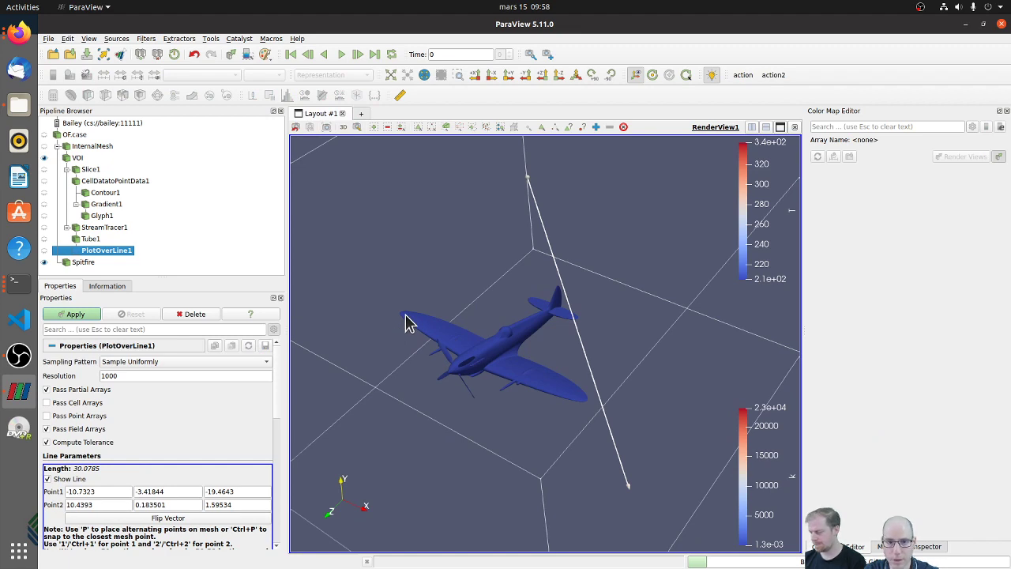
key("p")
key("p")
key("p")
left_click_drag(469, 435, 417, 373)
key("p")
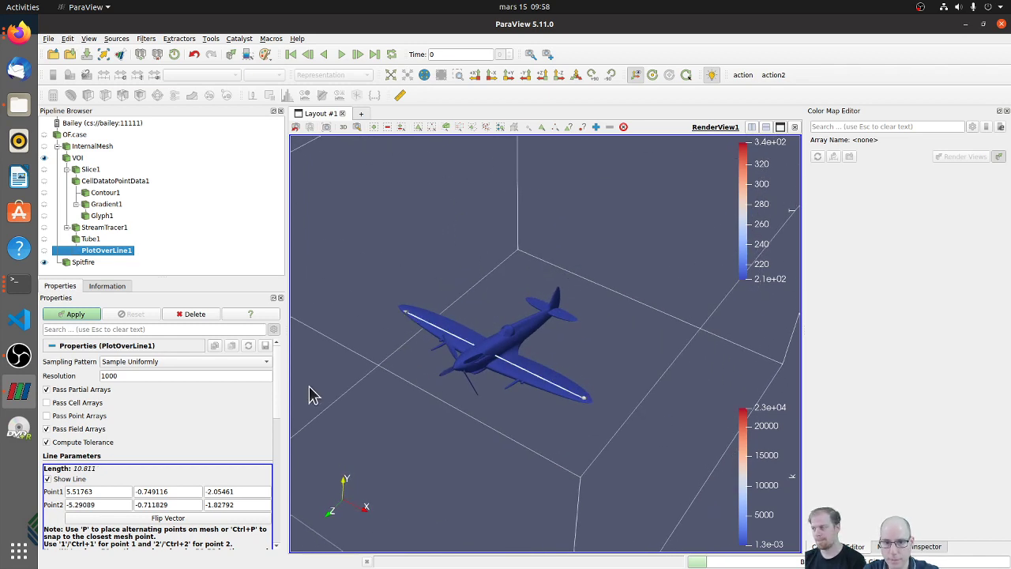
left_click(70, 315)
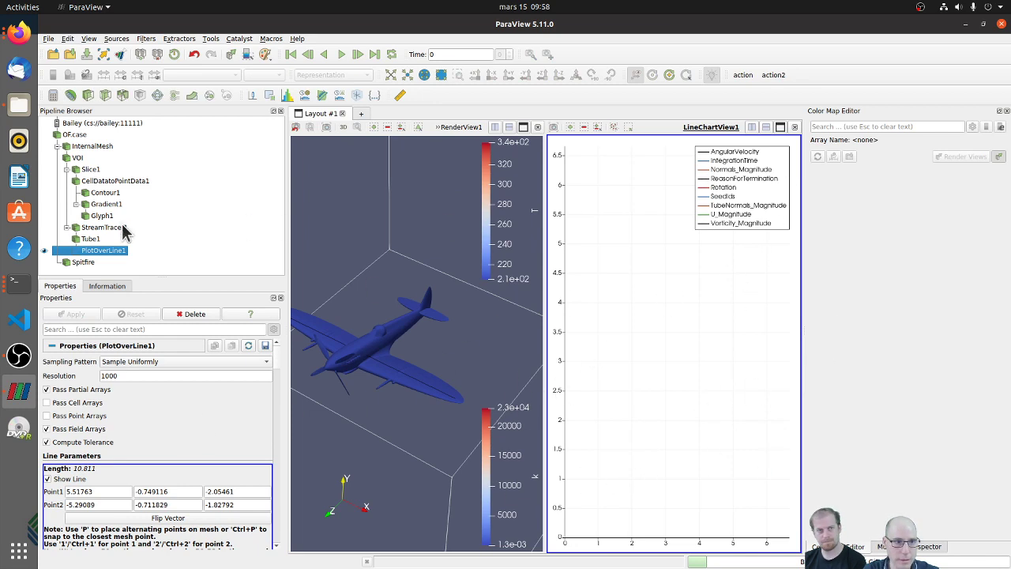
left_click(201, 315)
Select VOI and close the empty line chart view.
left_click(77, 157)
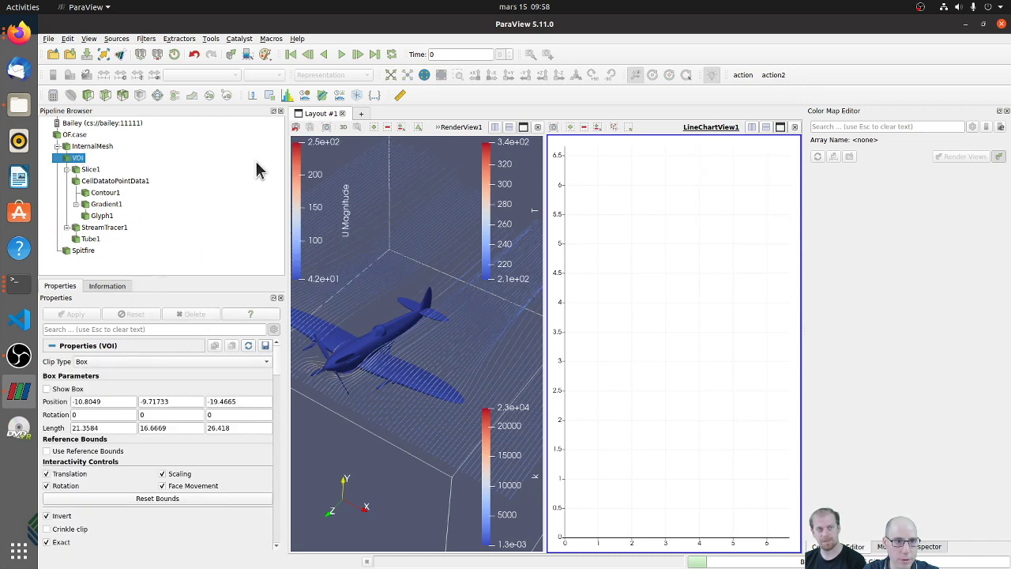
left_click(795, 128)
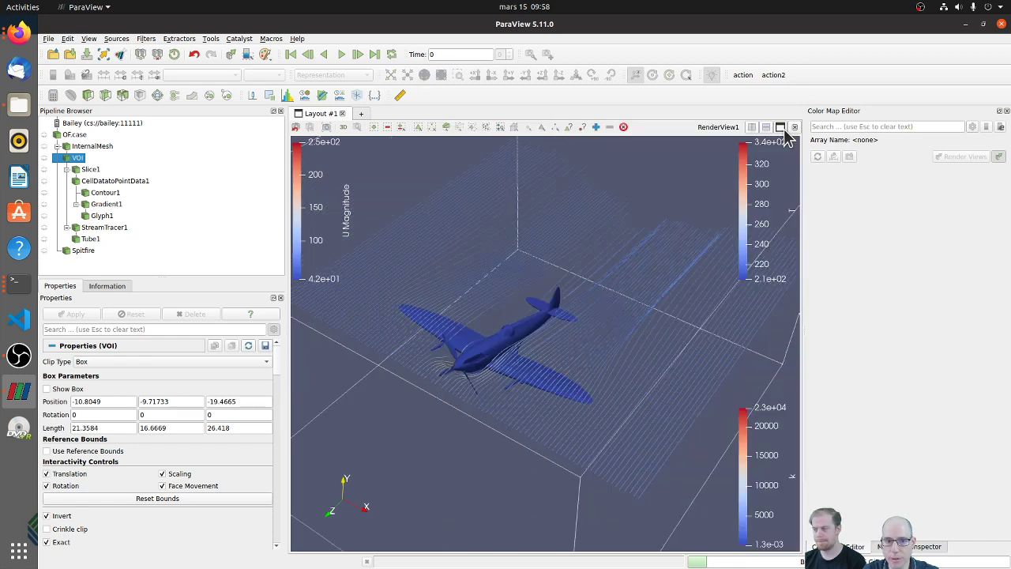
left_click_drag(343, 417, 180, 336)
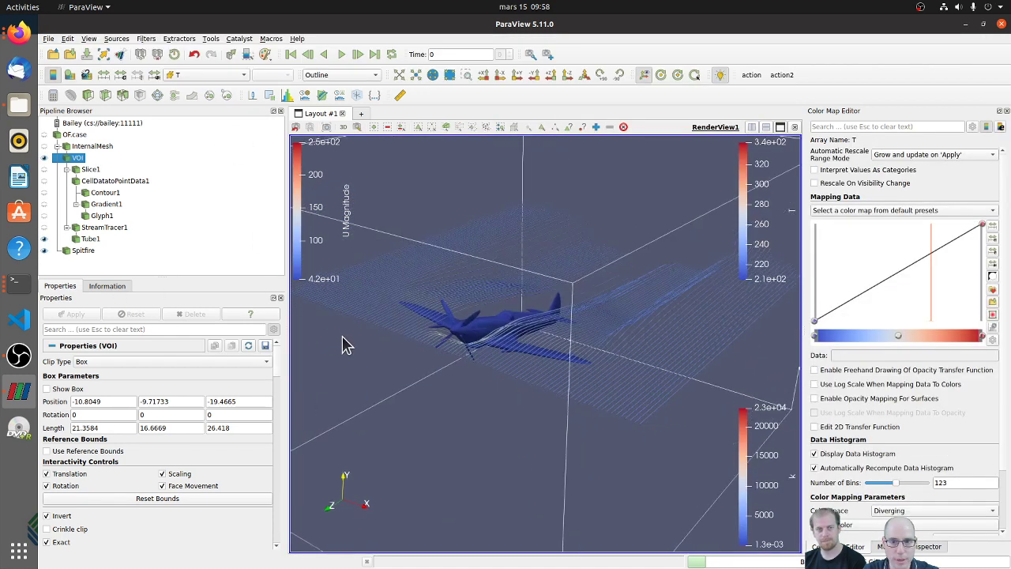
left_click_drag(343, 343, 339, 345)
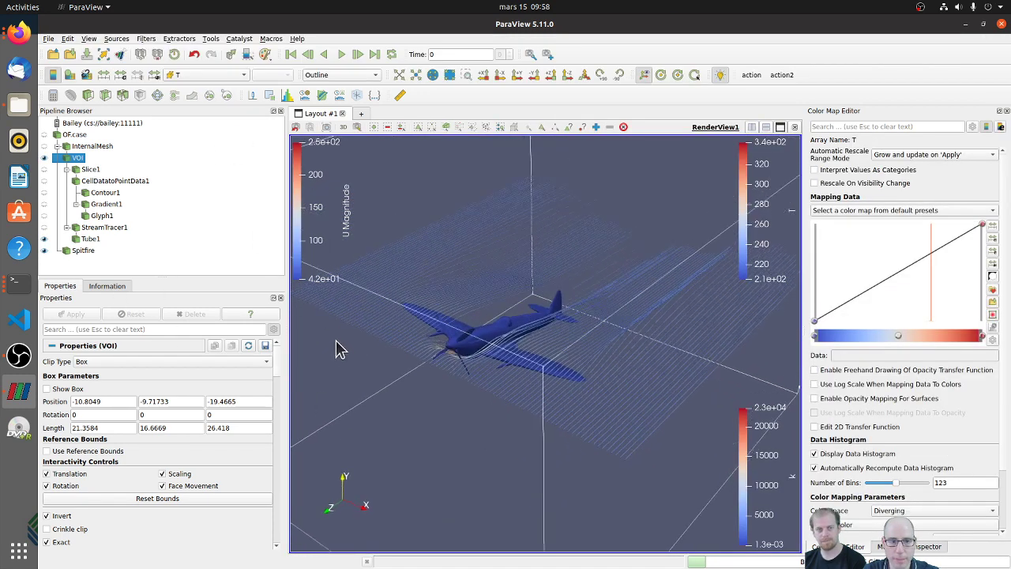
Add Plot Over Line on VOI with P-snapped wing endpoints, apply, and review its Information tab.
left_click(327, 97)
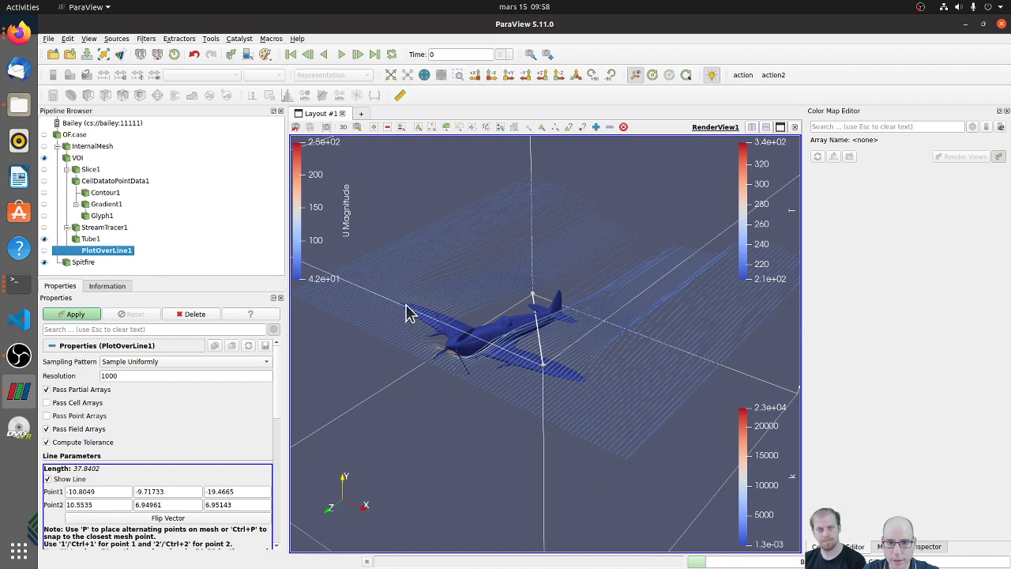
key("p")
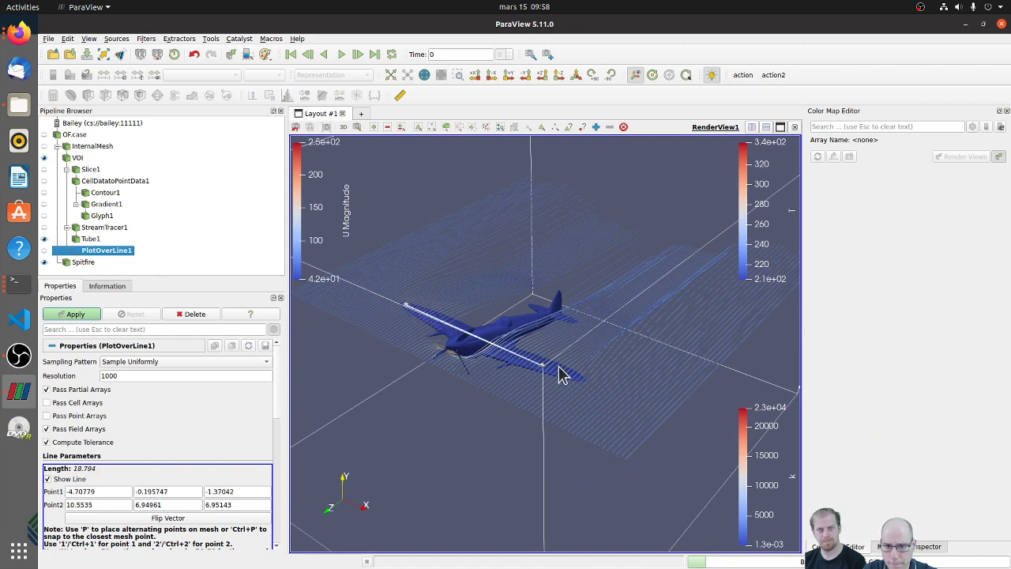
key("p")
left_click_drag(438, 414, 438, 422)
left_click(65, 315)
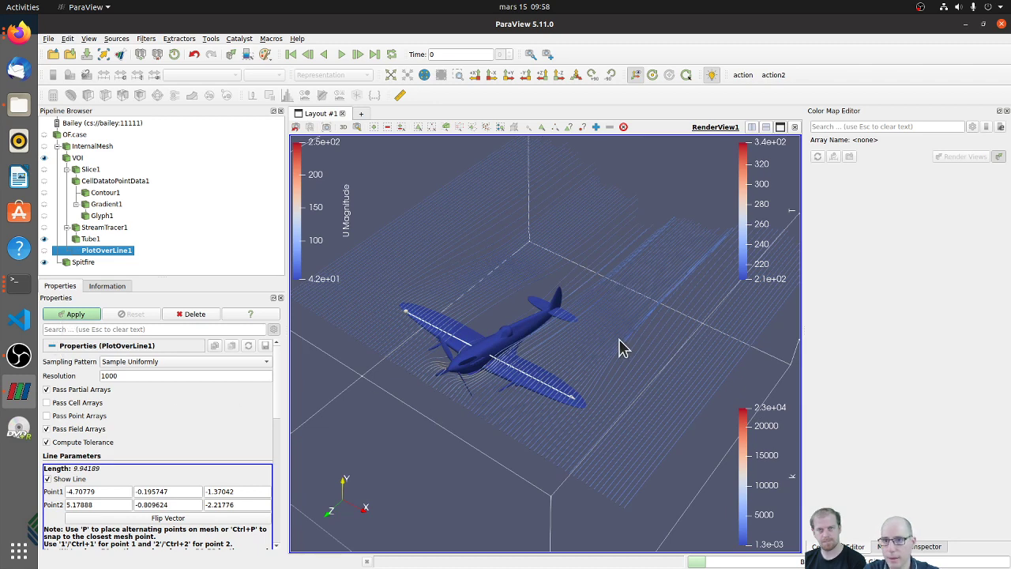
left_click(107, 286)
left_click(70, 288)
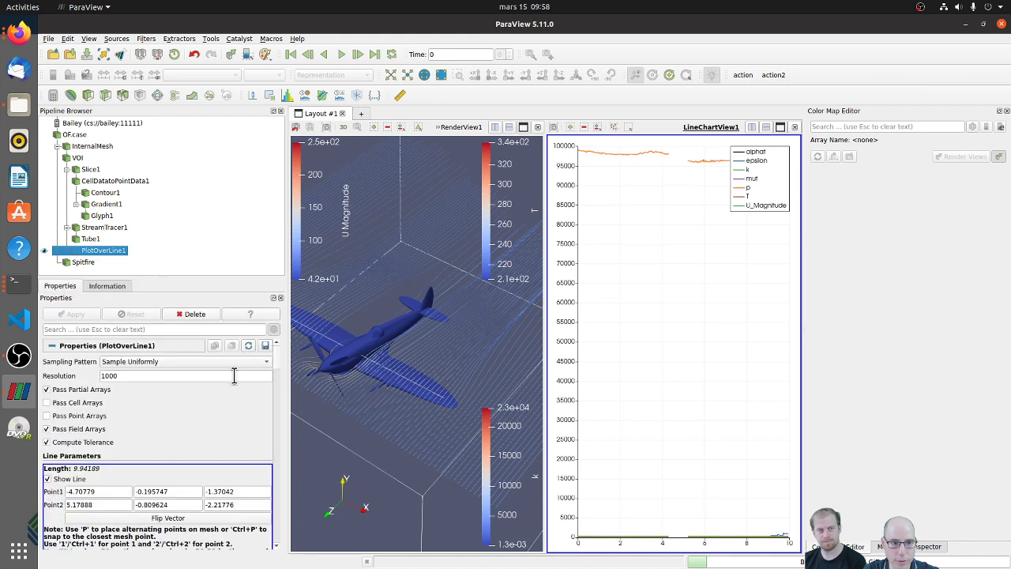
left_click_drag(274, 352, 277, 384)
Plot only the p pressure series against Points_X in the line chart.
left_click(48, 390)
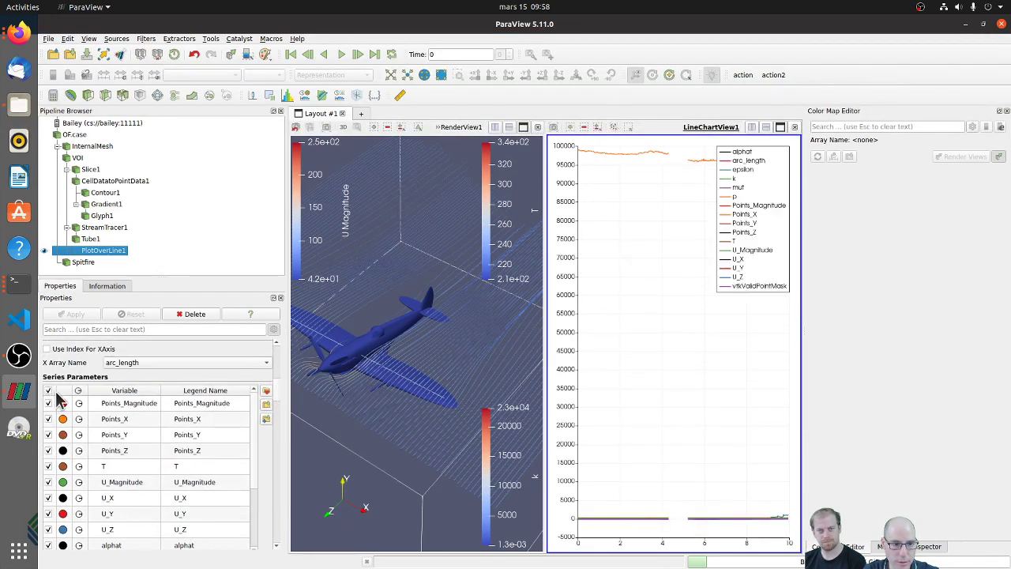
left_click(48, 390)
scroll(77, 485, "down", 2)
scroll(76, 484, "down", 1)
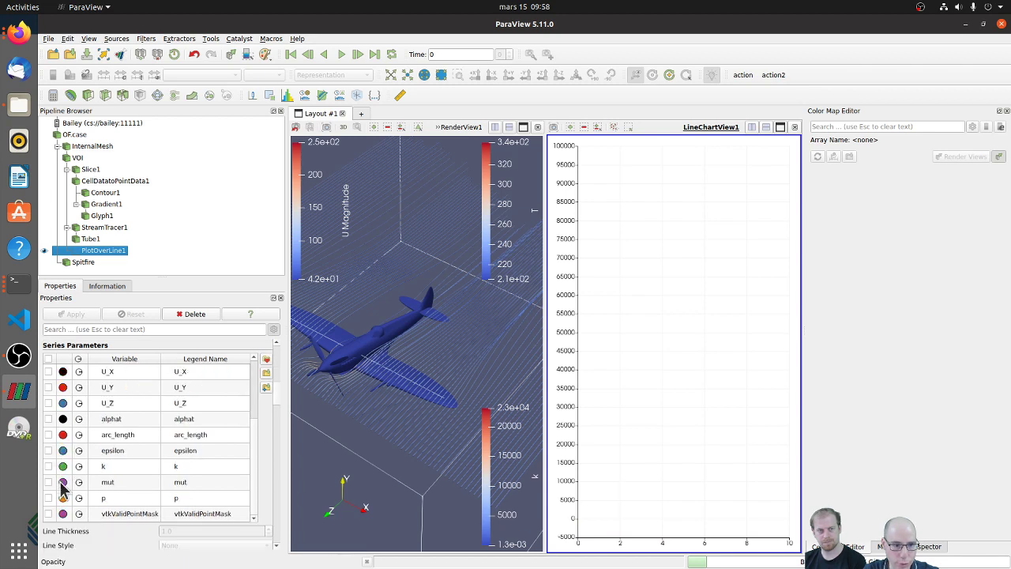
left_click(48, 498)
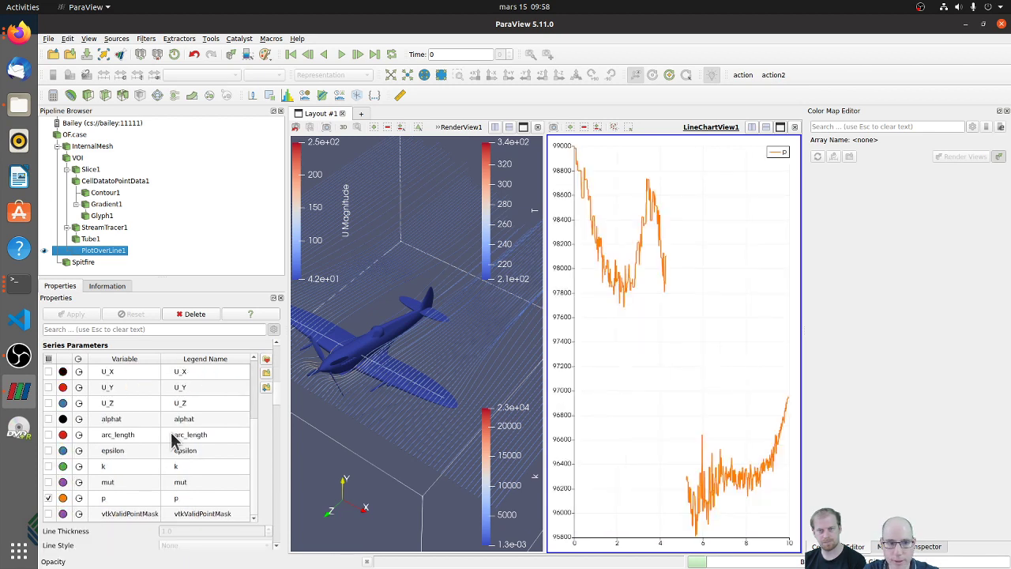
scroll(173, 441, "up", 5)
left_click(135, 429)
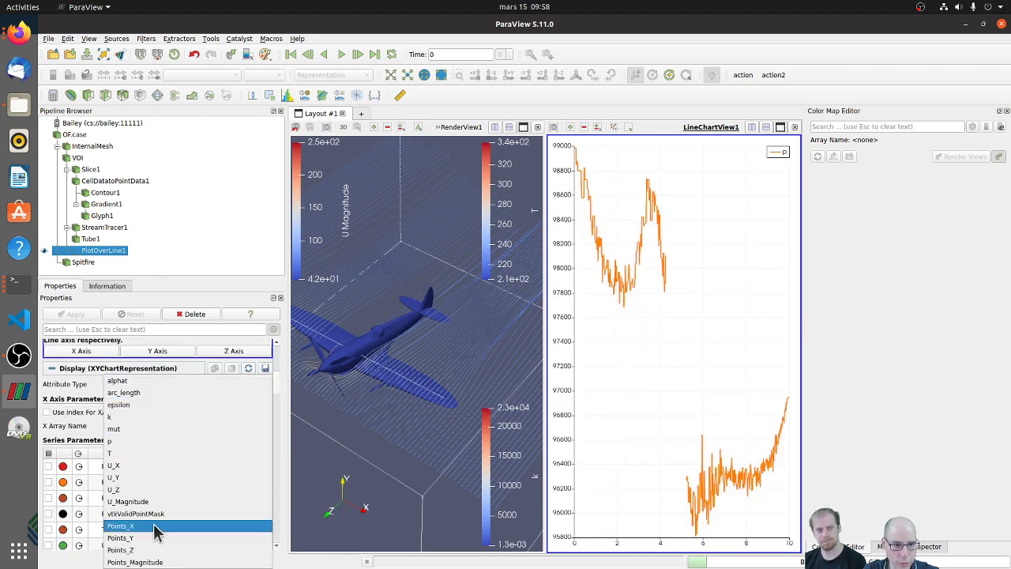
left_click(184, 524)
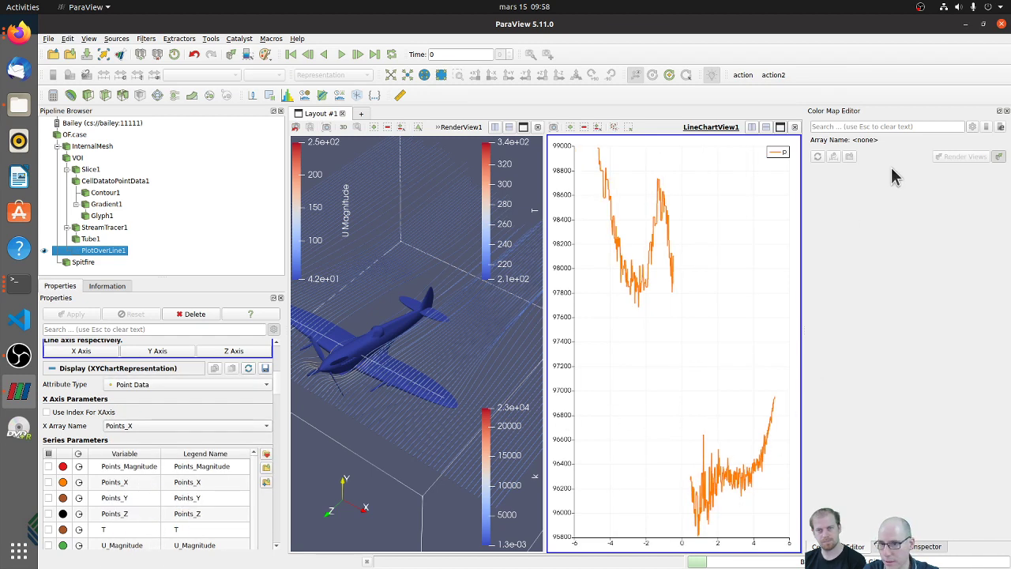
Close the colour map editor and MultiBlock Inspector panels, then the line chart view.
left_click(1008, 111)
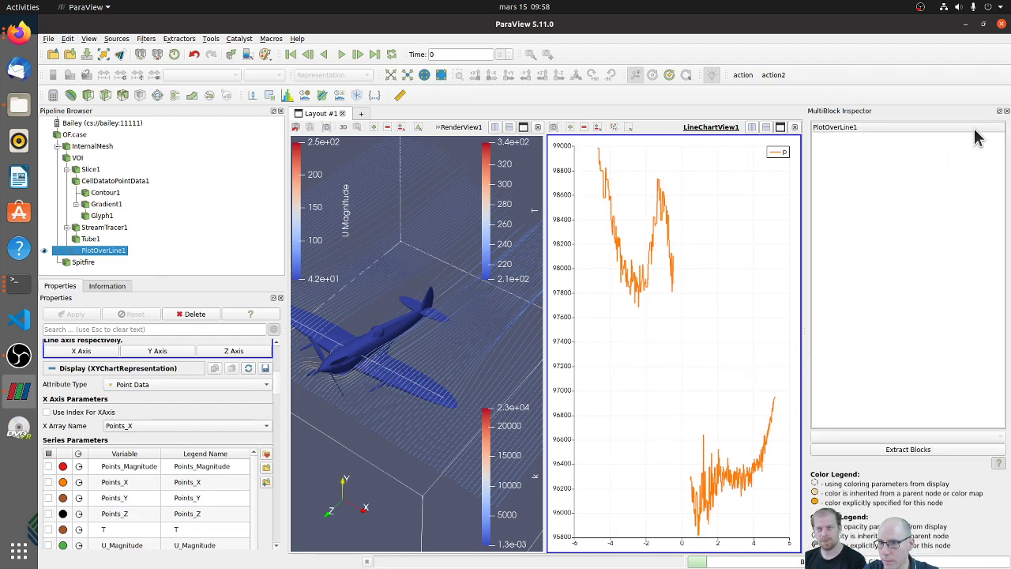
left_click(999, 111)
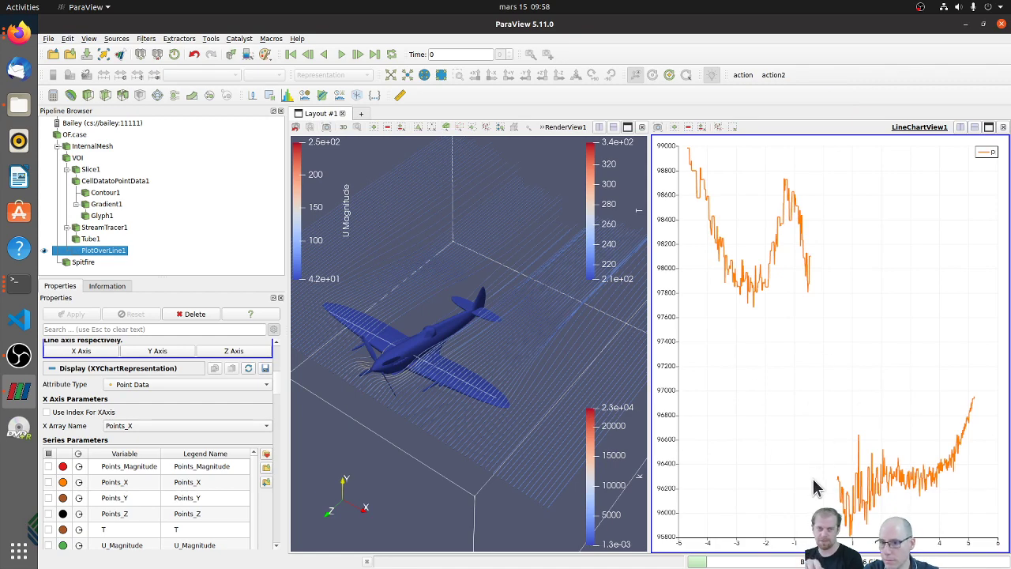
scroll(402, 359, "up", 5)
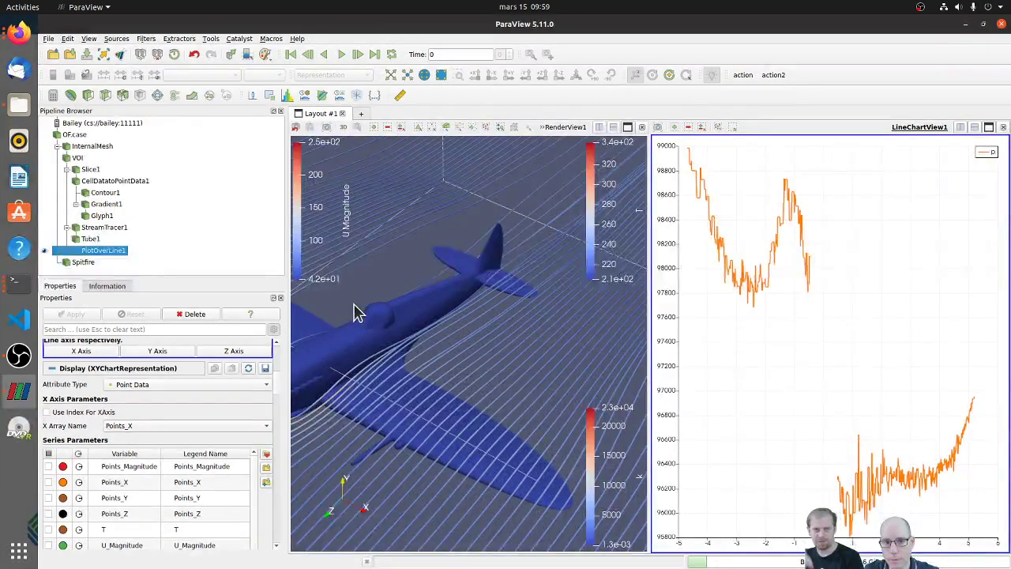
left_click_drag(350, 305, 474, 481)
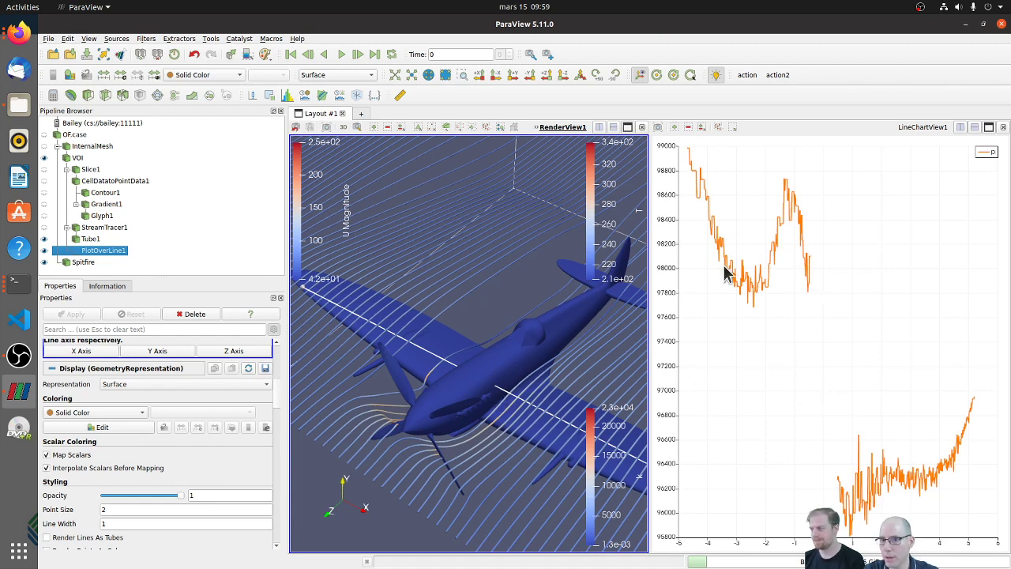
mouse_move(786, 188)
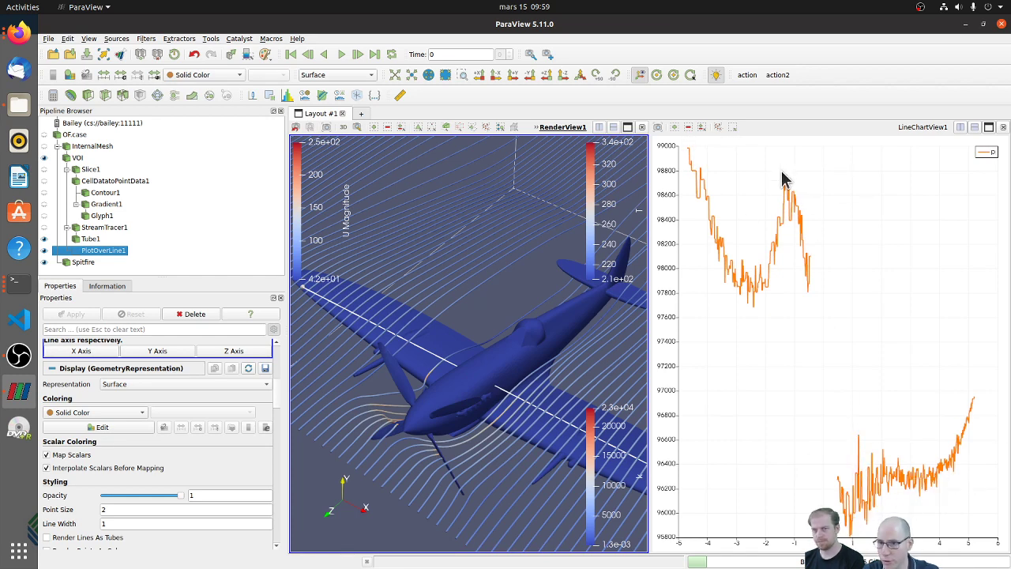
scroll(511, 404, "down", 5)
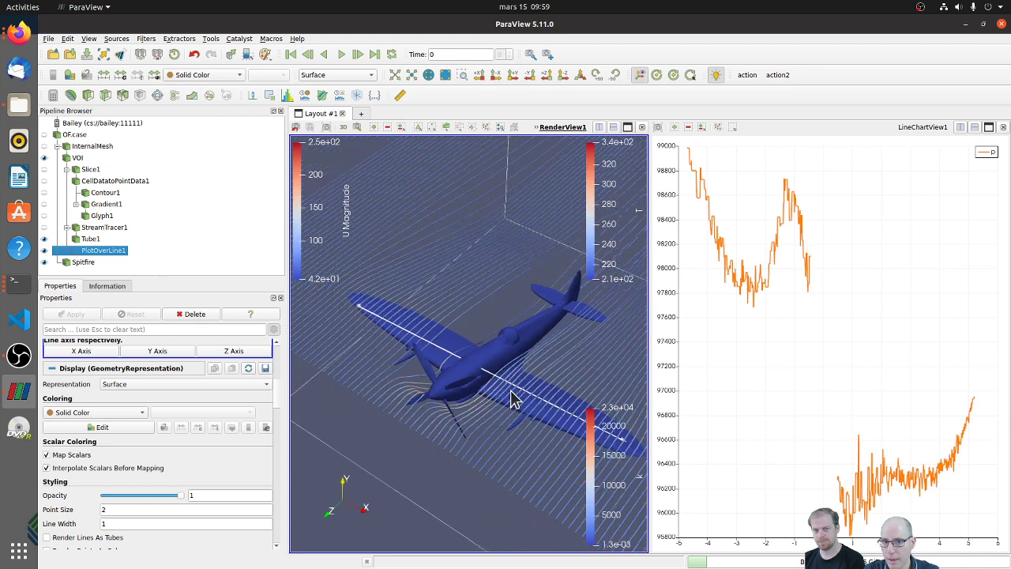
left_click_drag(500, 405, 435, 463)
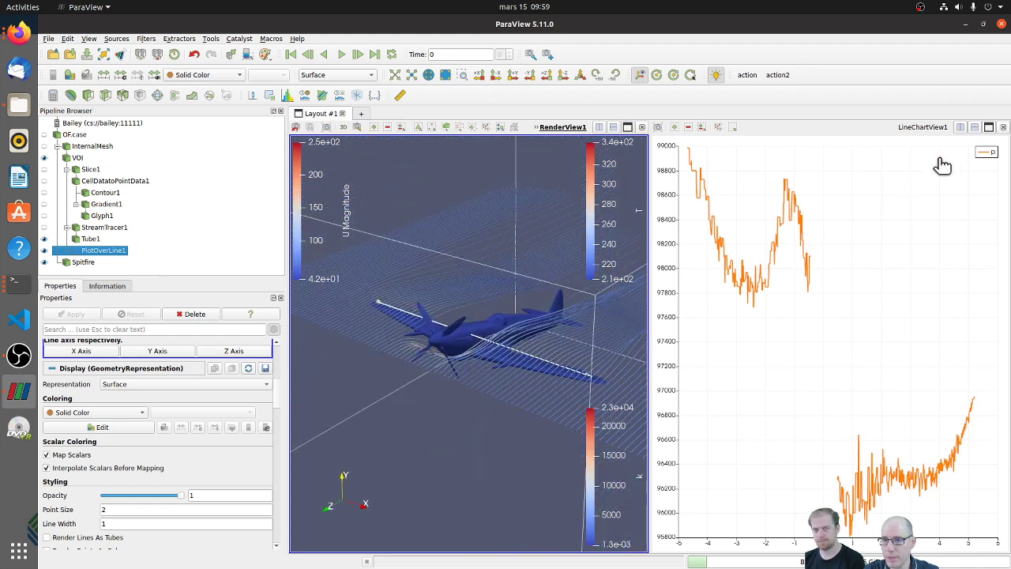
left_click(1003, 127)
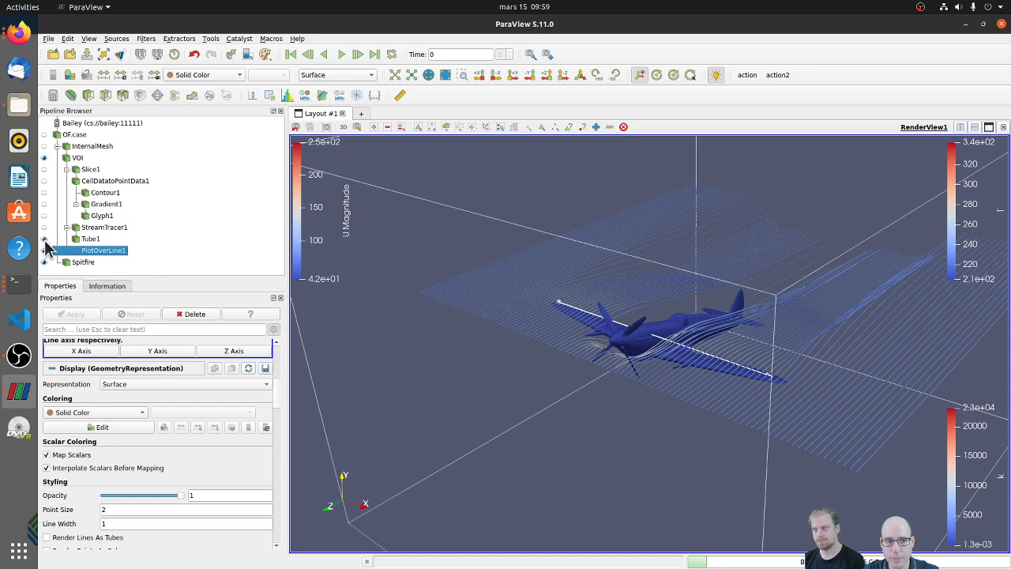
Hide Tube1, split into a second Render View, and show the Spitfire there.
left_click(44, 239)
scroll(474, 387, "down", 4)
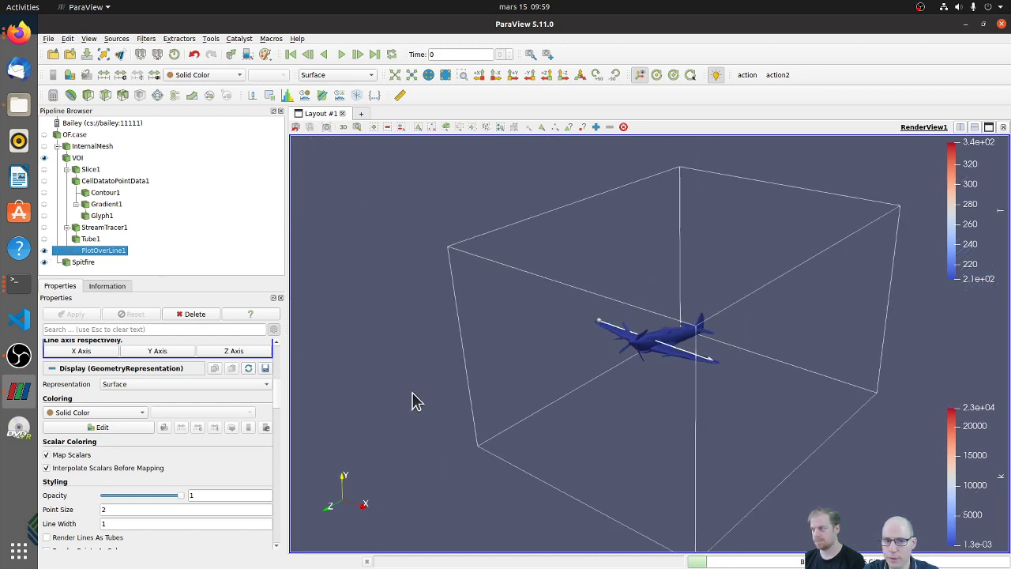
left_click(962, 127)
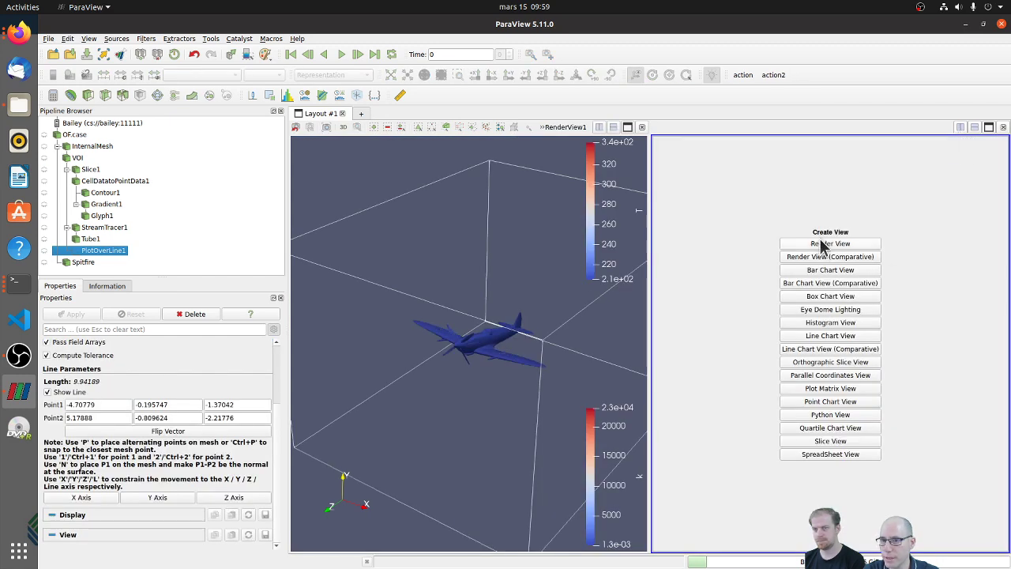
left_click(830, 244)
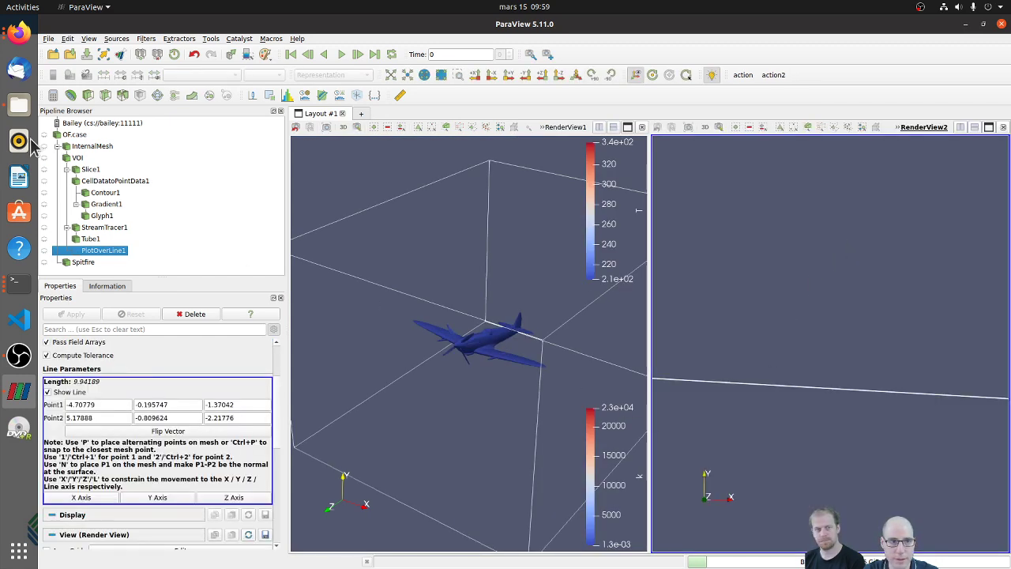
left_click(44, 263)
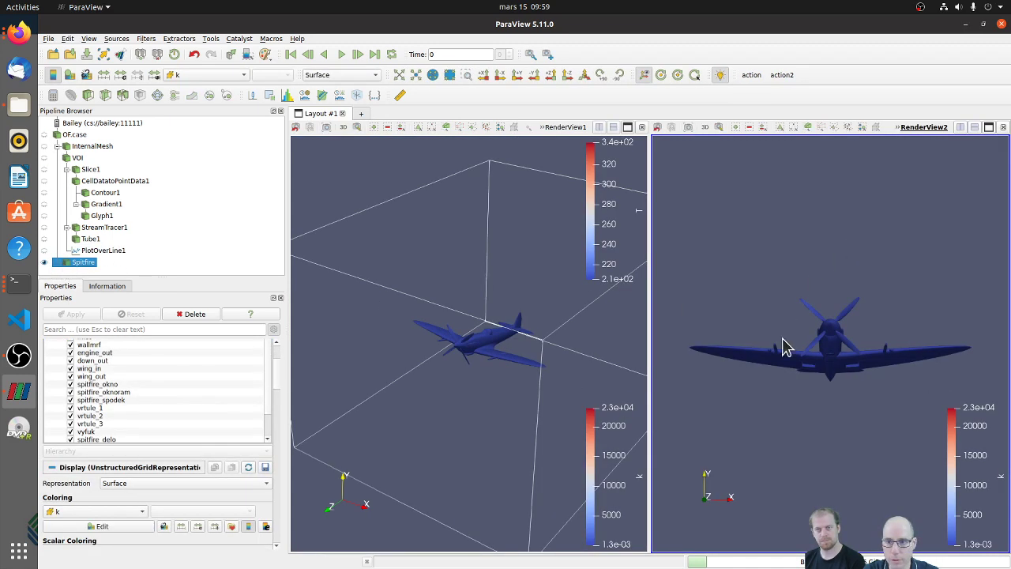
left_click_drag(779, 415, 630, 361)
Link RenderView1's camera to RenderView2.
right_click(526, 249)
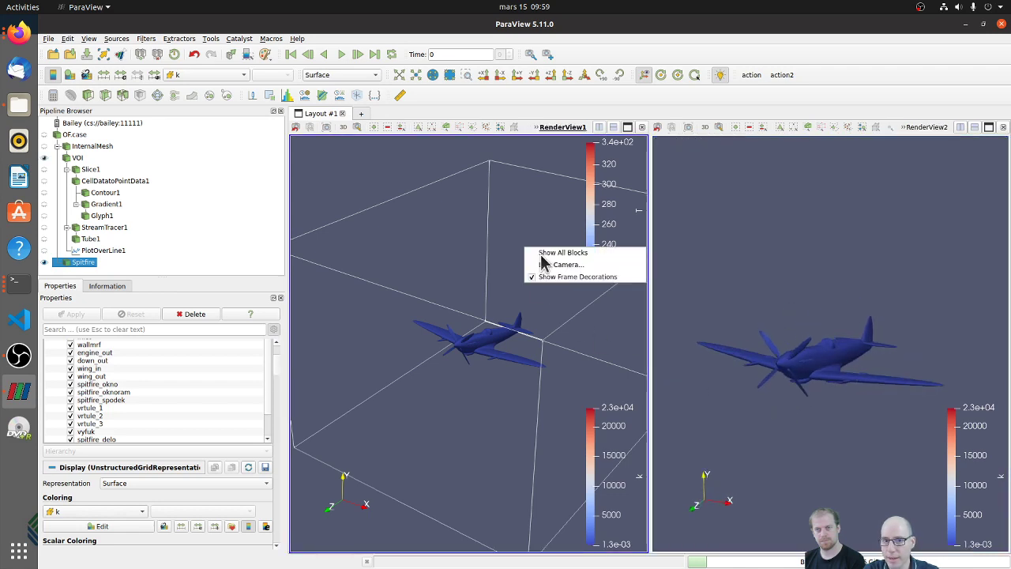
left_click(554, 267)
left_click(764, 264)
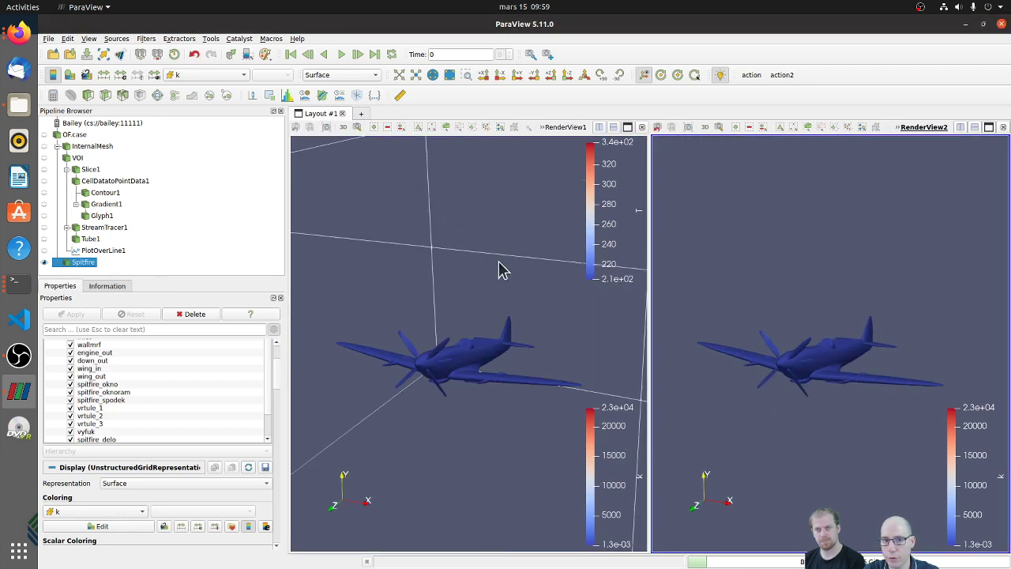
left_click_drag(822, 311, 806, 323)
Colour the left view's Spitfire by U and the right view's by T.
left_click(474, 241)
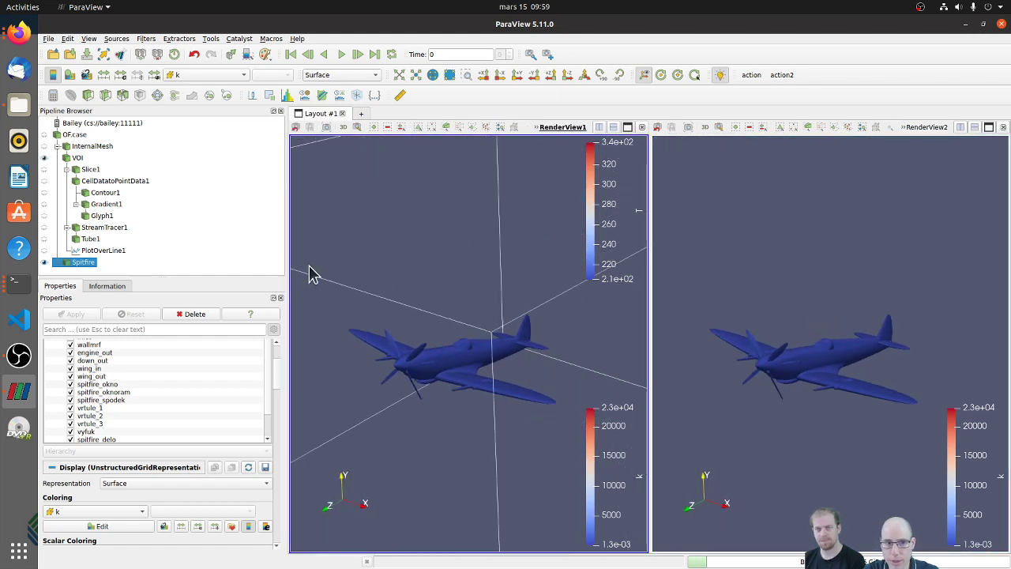
left_click(194, 75)
left_click(202, 45)
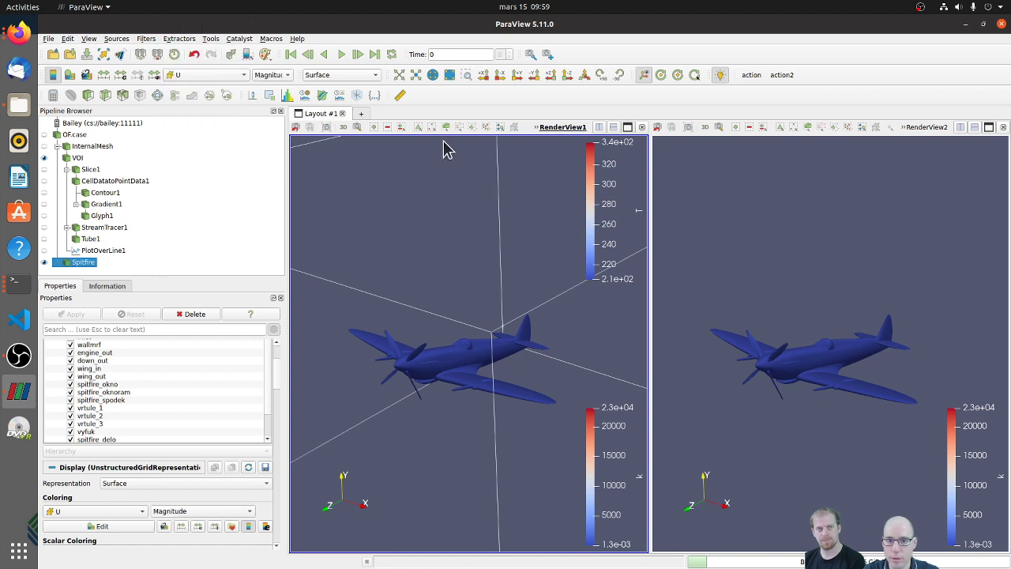
left_click(841, 267)
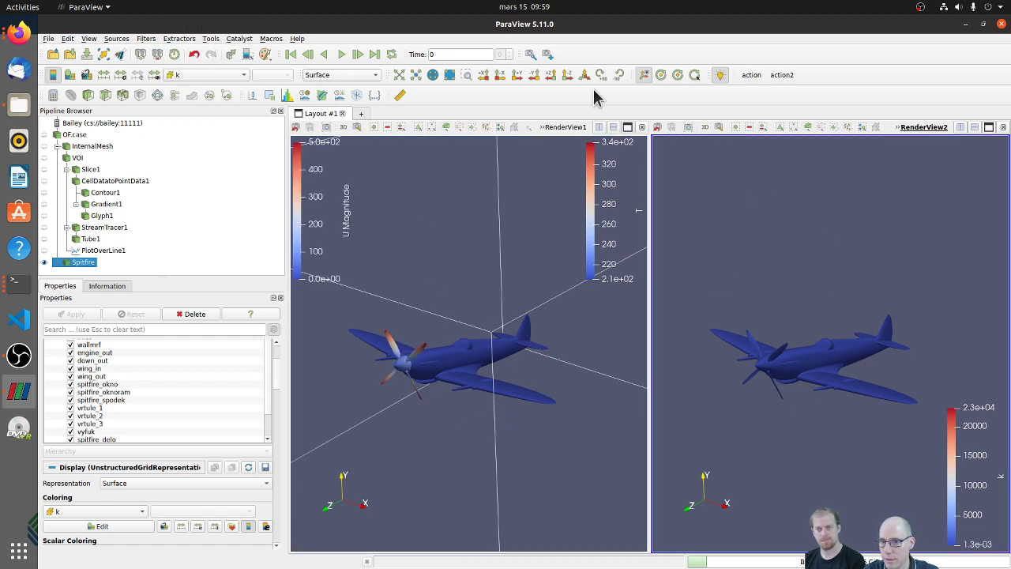
left_click(240, 75)
left_click(221, 38)
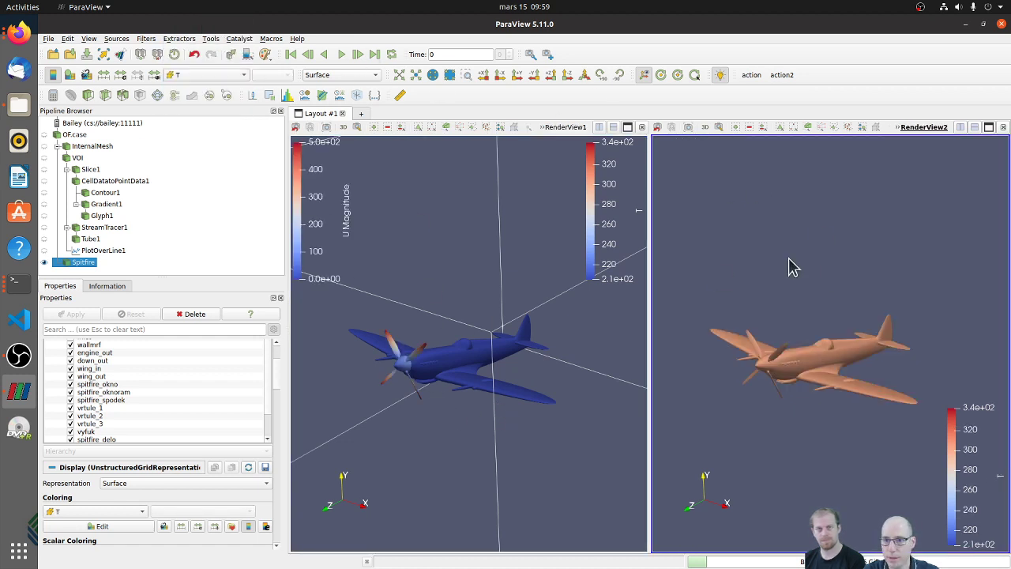
mouse_move(761, 419)
left_mouse_down()
mouse_move(798, 421)
mouse_move(772, 388)
mouse_move(768, 417)
mouse_move(766, 407)
left_mouse_up()
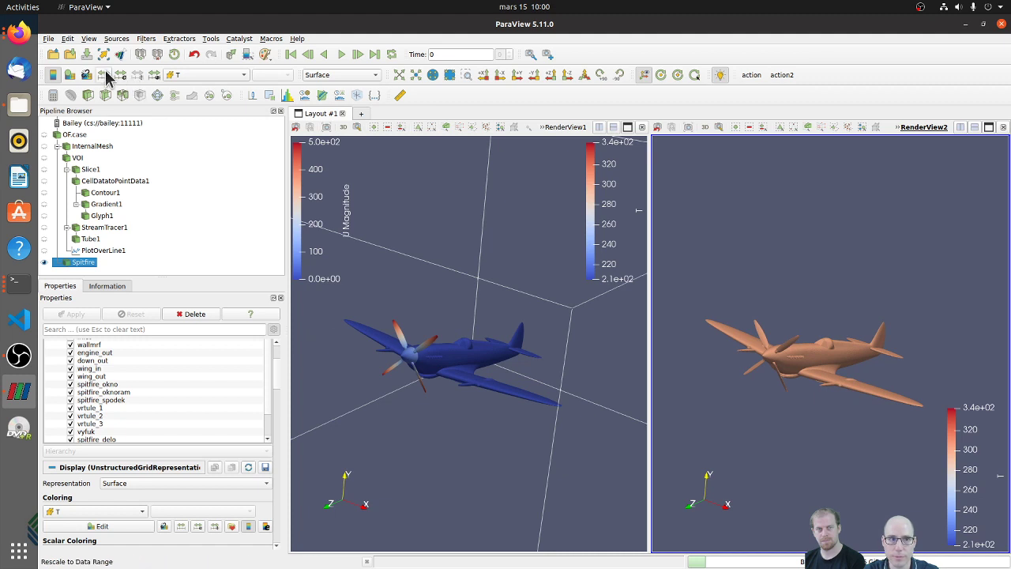
left_click_drag(813, 261, 806, 267)
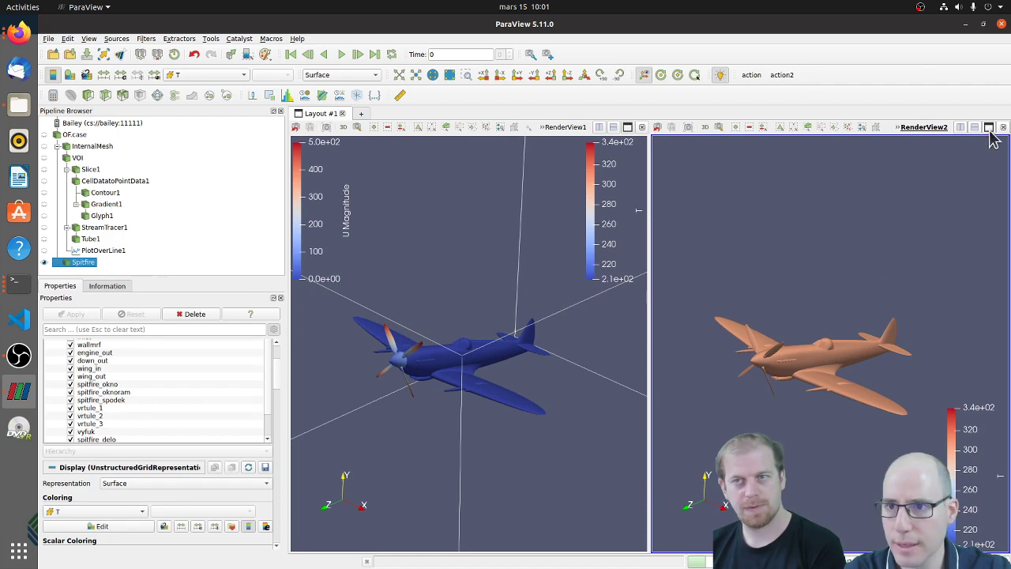
Close the second 3D view and show Gradient1's output, orbiting so the slice faces the camera.
left_click(1004, 128)
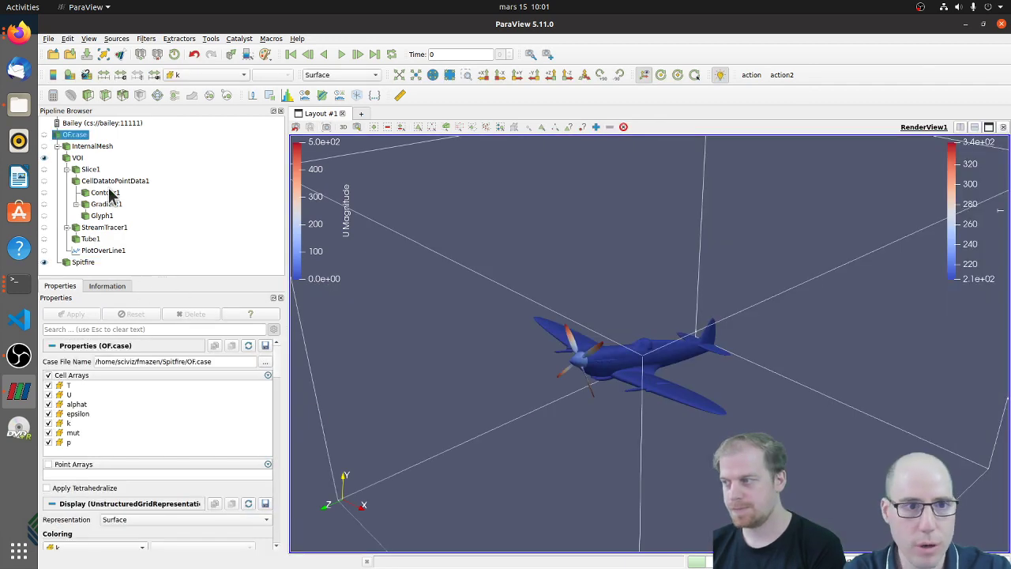
left_click(76, 158)
left_click(118, 205)
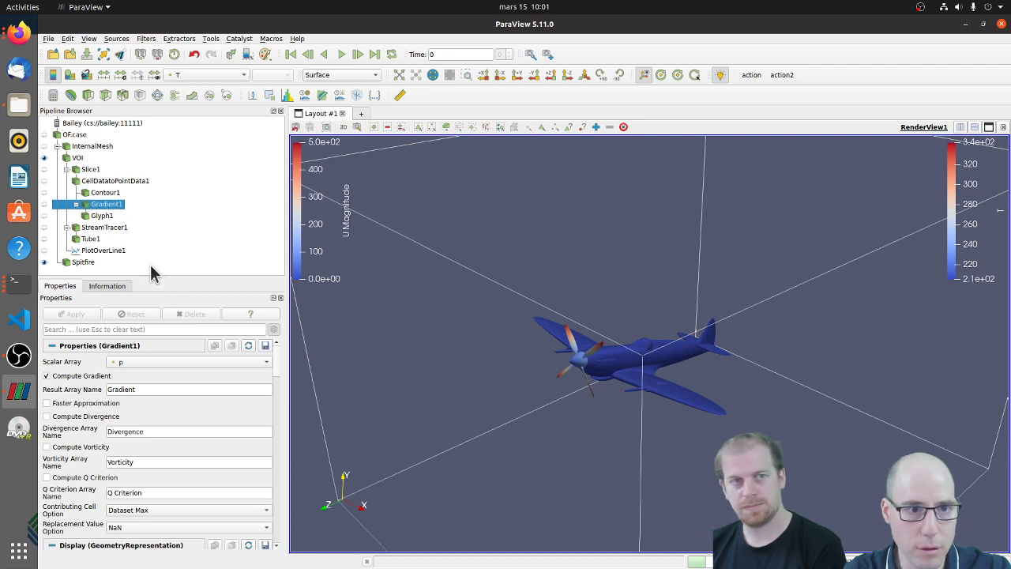
left_click(43, 205)
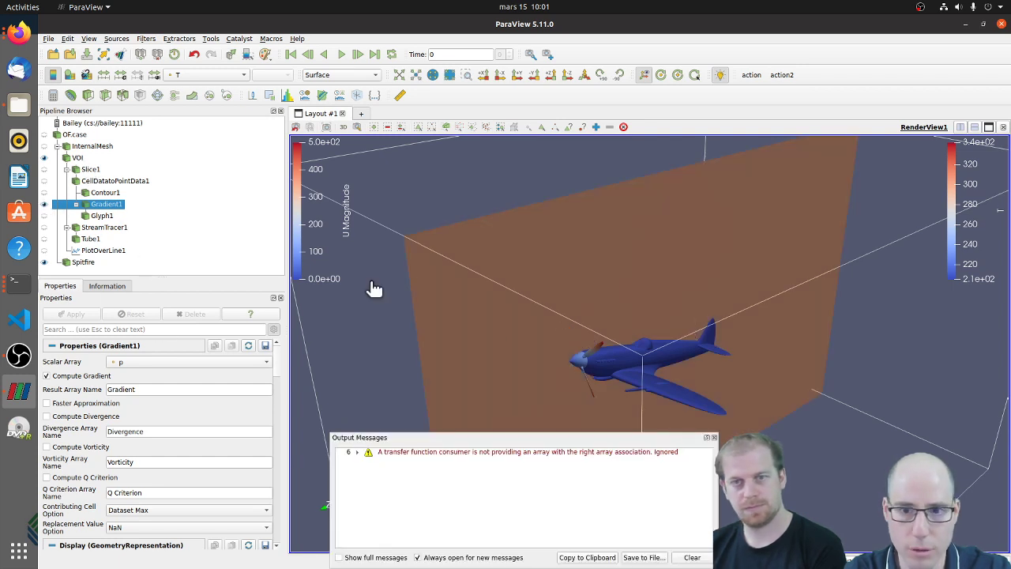
left_click(713, 441)
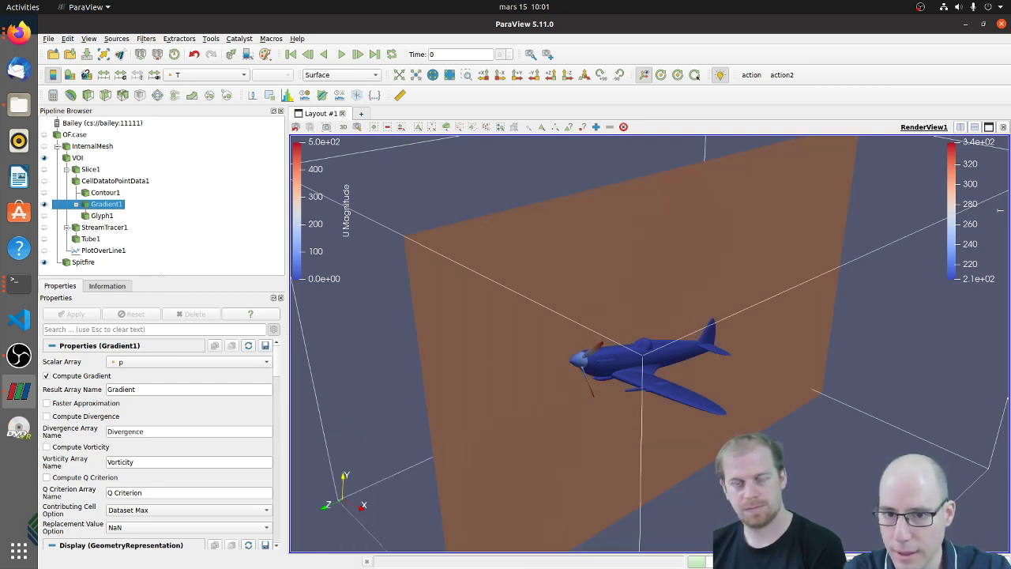
left_click_drag(695, 430, 639, 426)
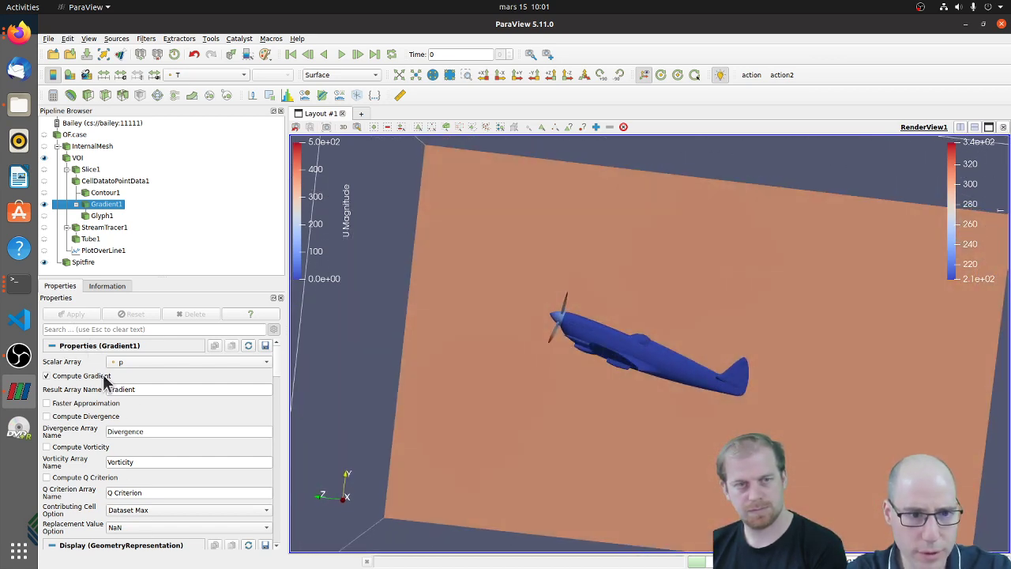
Enable Q Criterion in Gradient1's advanced options, apply, and review then close the warnings.
left_click(274, 330)
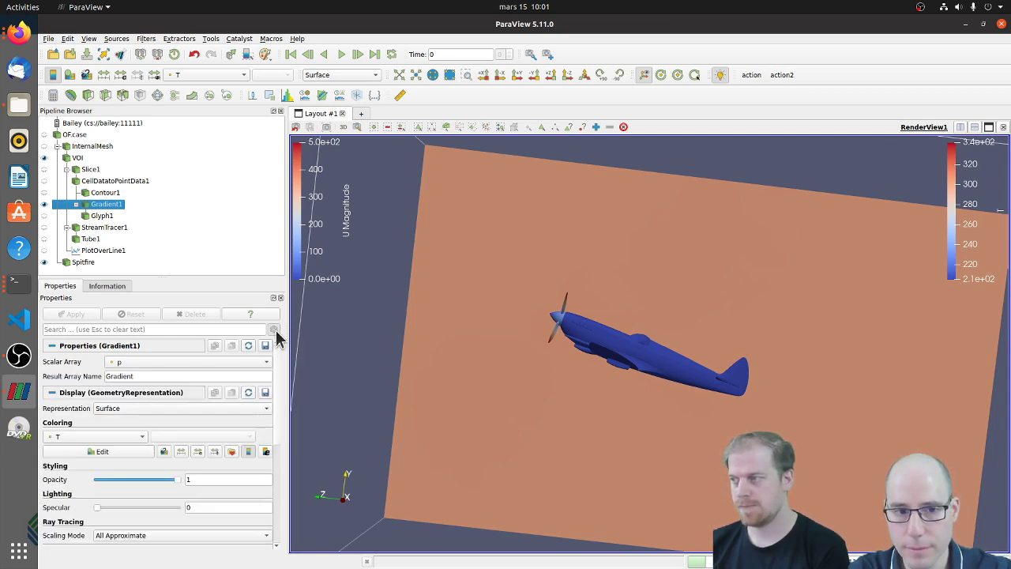
left_click(274, 330)
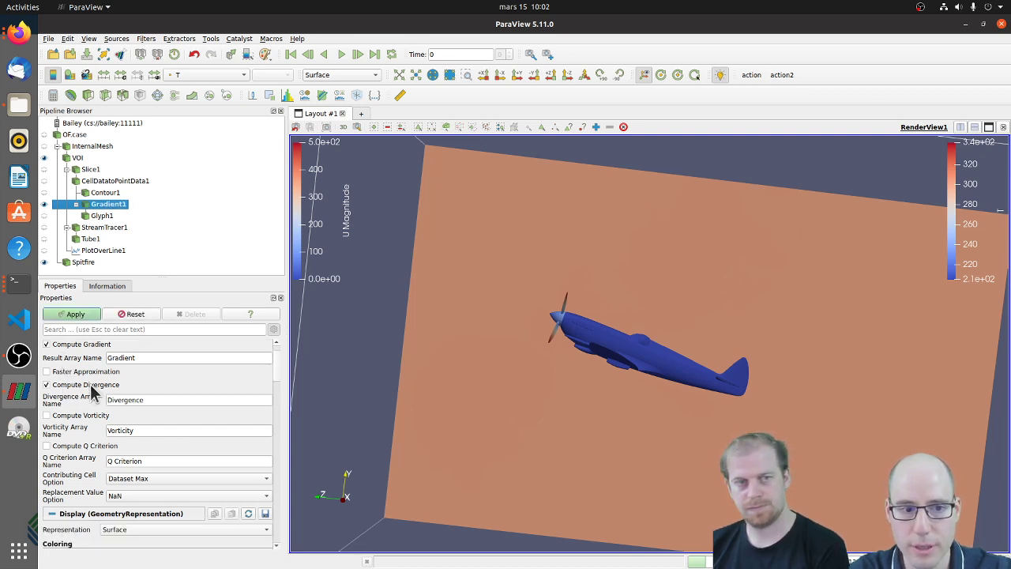
left_click(92, 415)
left_click(92, 419)
left_click(86, 447)
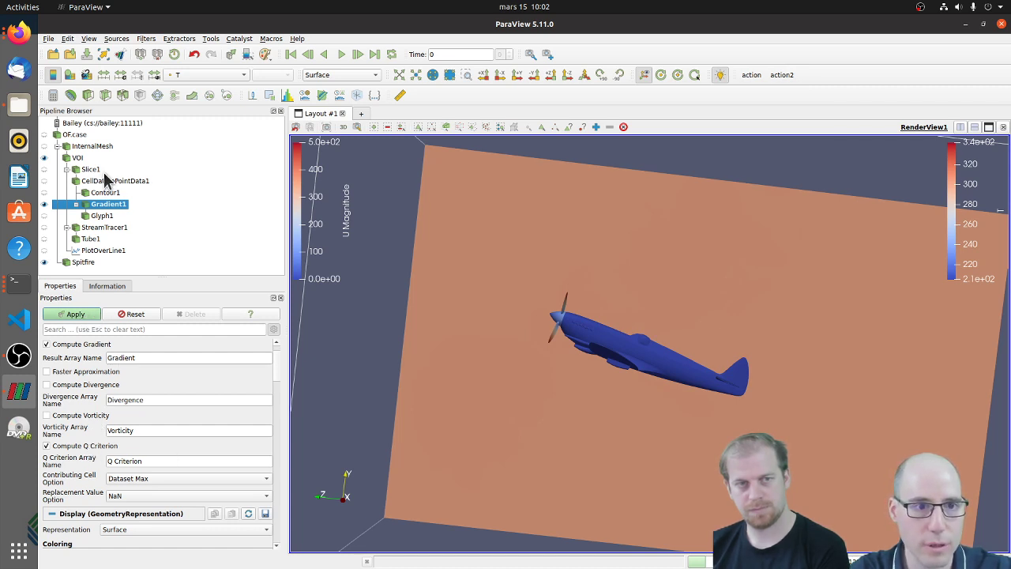
left_click(67, 316)
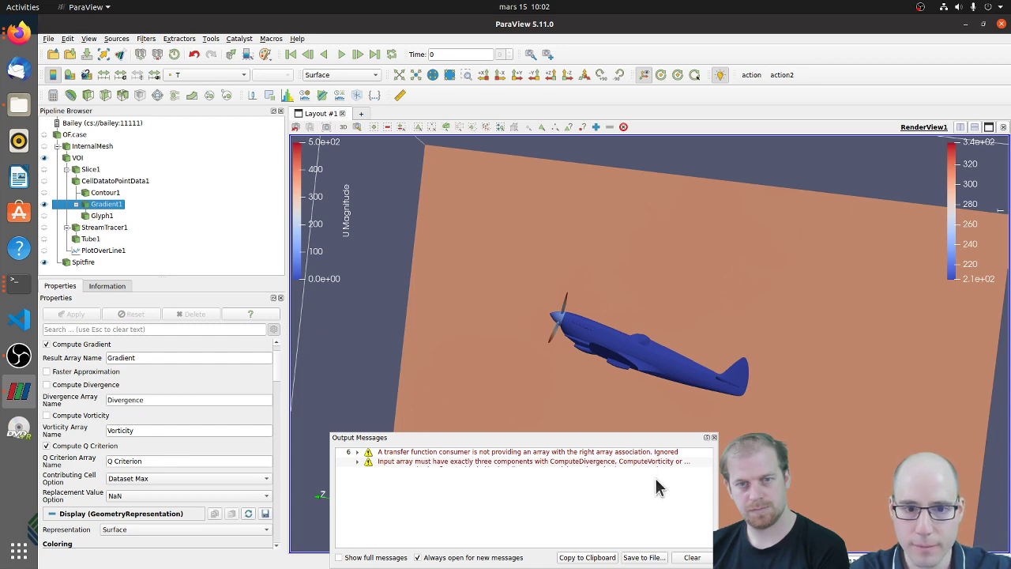
left_click(358, 462)
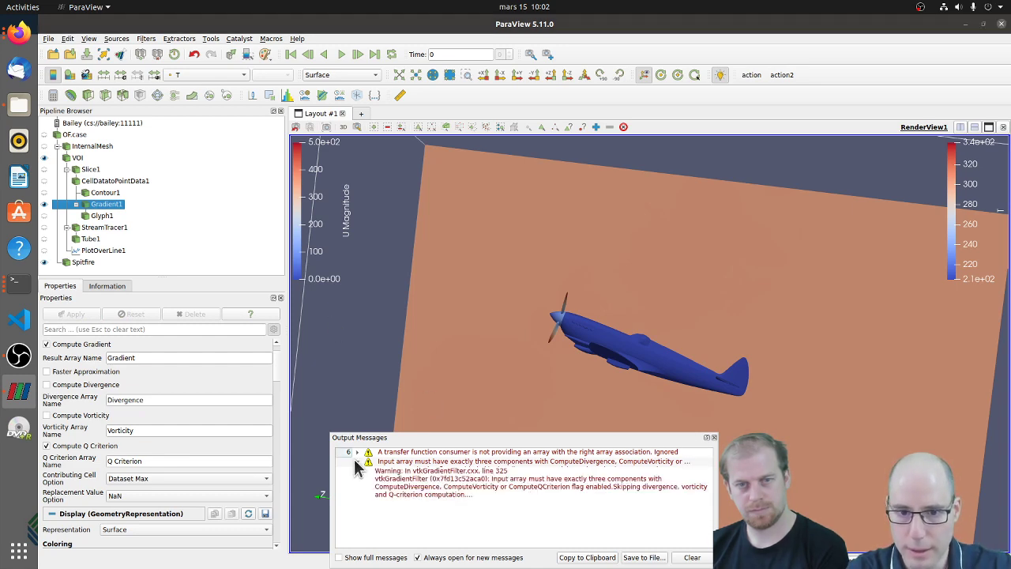
left_click(714, 437)
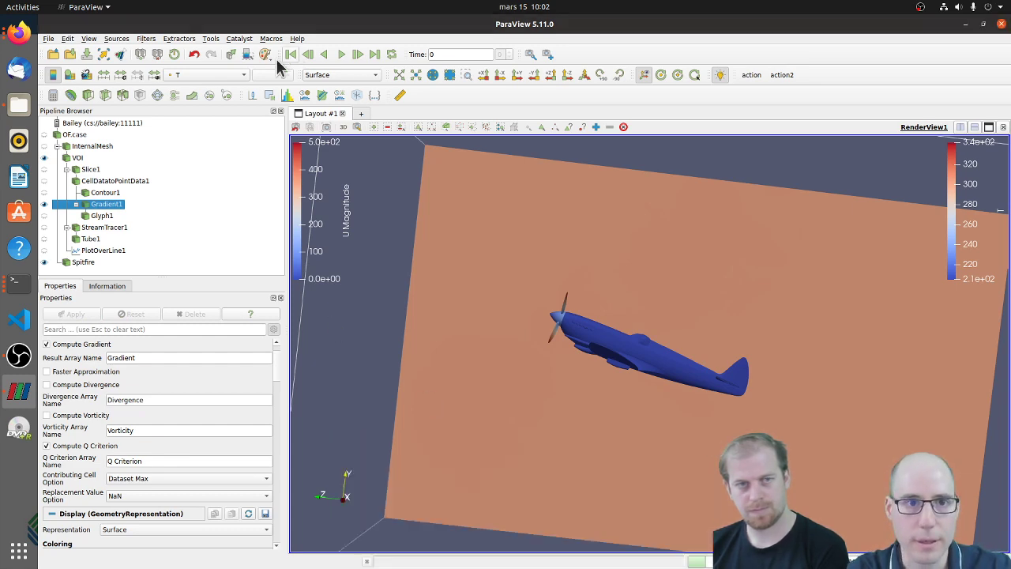
Leave colouring on T and Scalar Array on p, then hide the Gradient1 slice.
left_click(237, 74)
left_click(218, 274)
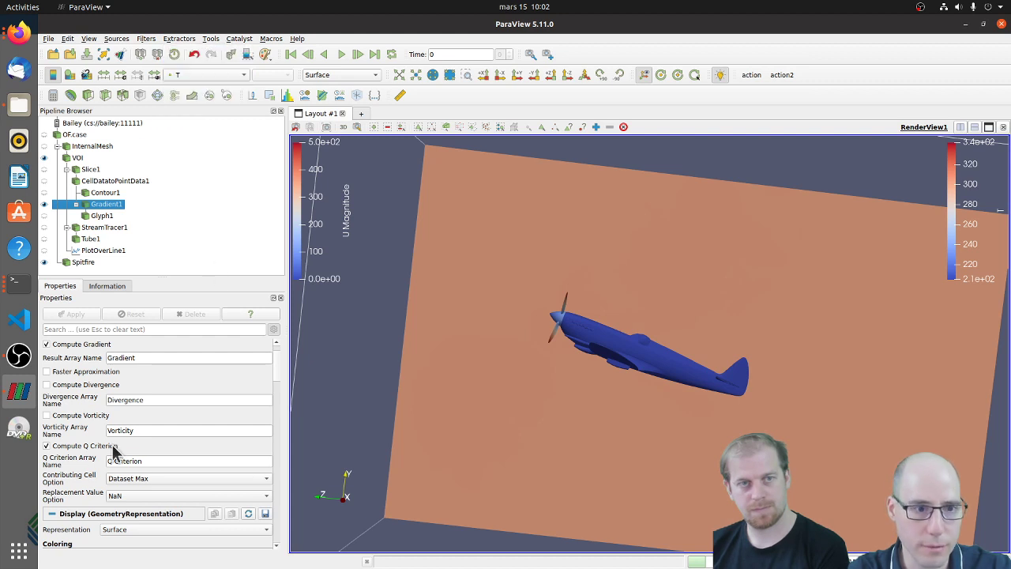
scroll(101, 451, "up", 2)
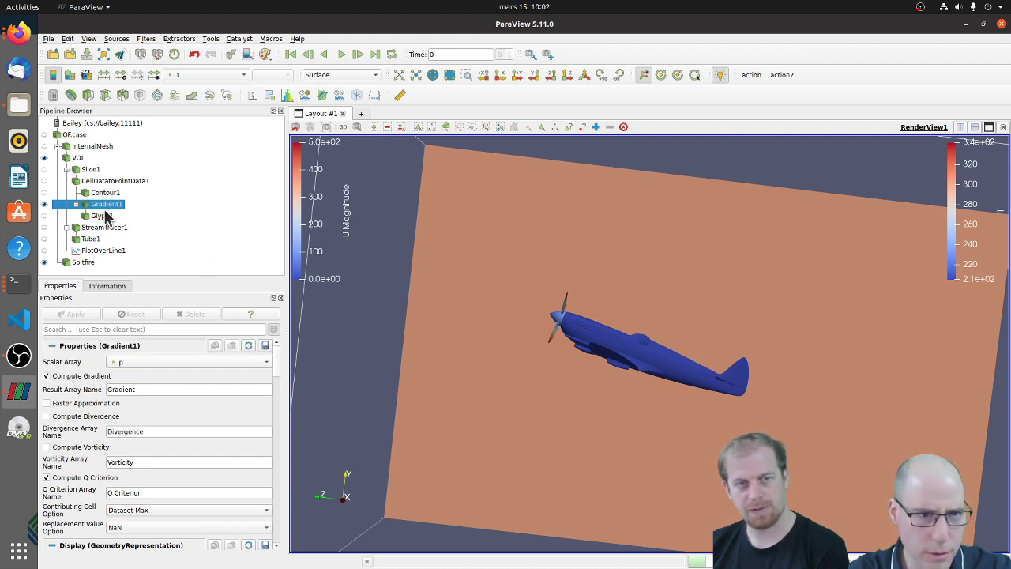
double_click(108, 204)
left_click(110, 215)
left_click(111, 204)
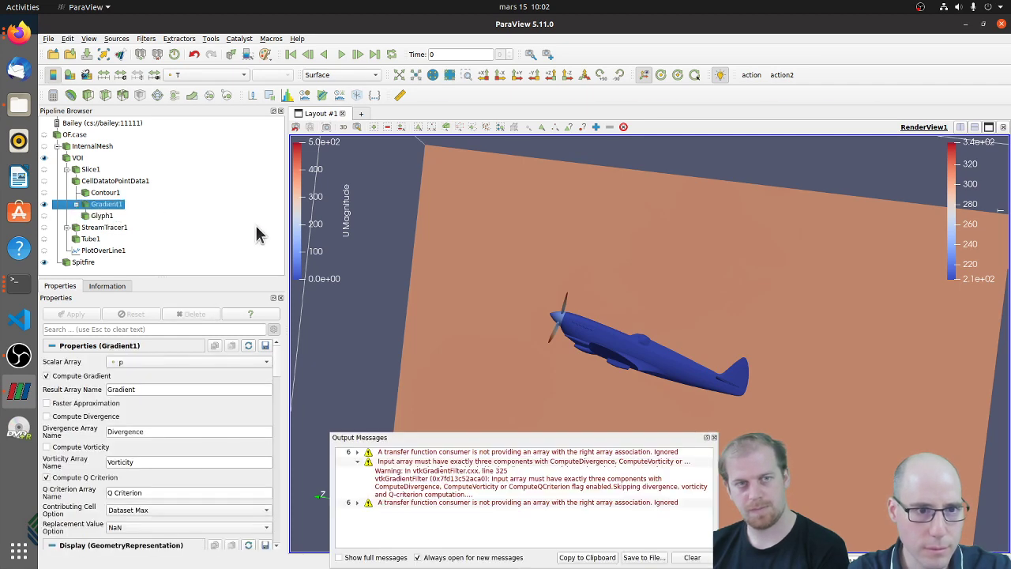
left_click(714, 437)
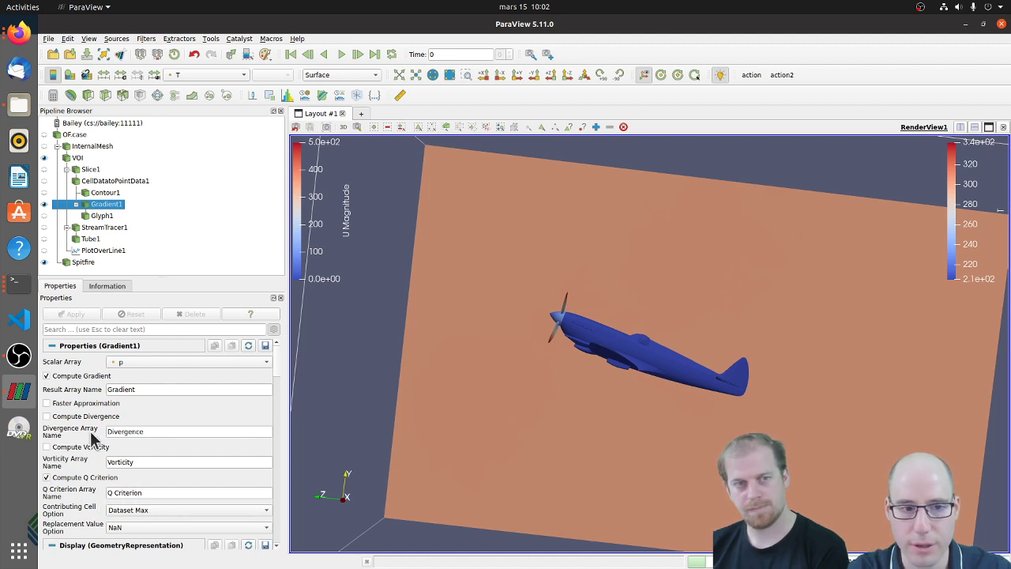
left_click(152, 361)
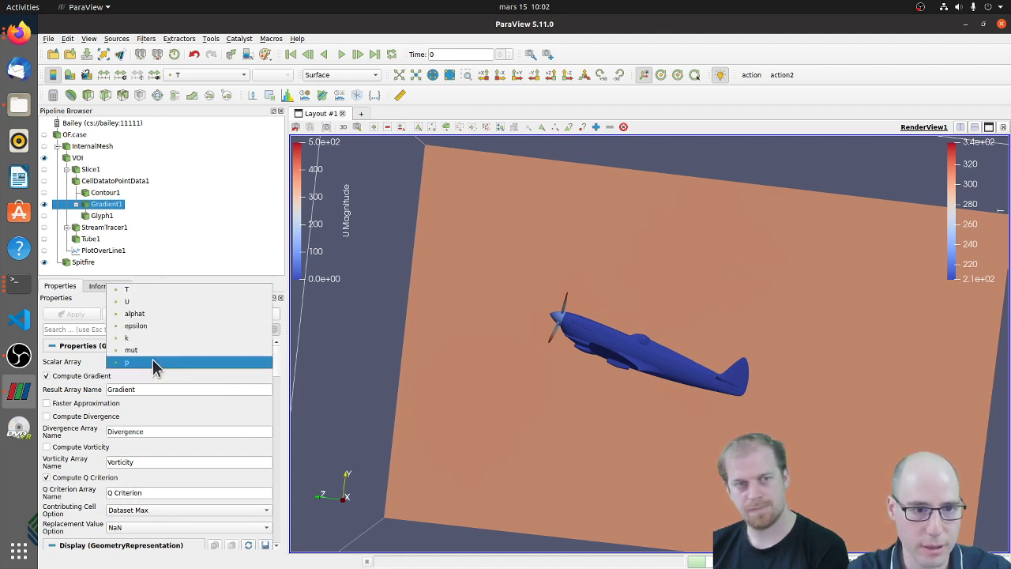
left_click(152, 361)
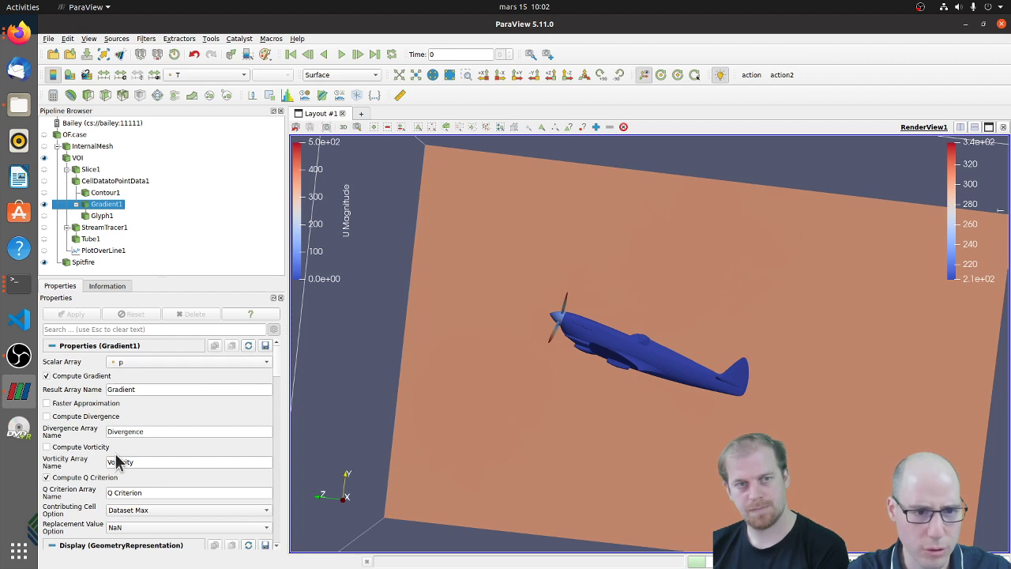
left_click(44, 204)
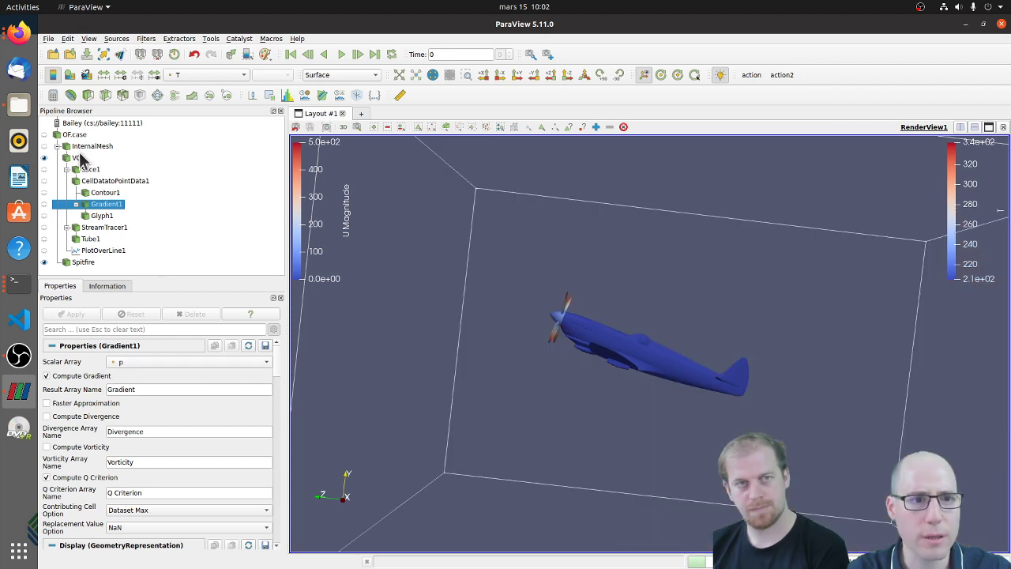
Add a Gradient filter on VOI via 'grad' quick search, using p with Q Criterion, and apply.
left_click(77, 158)
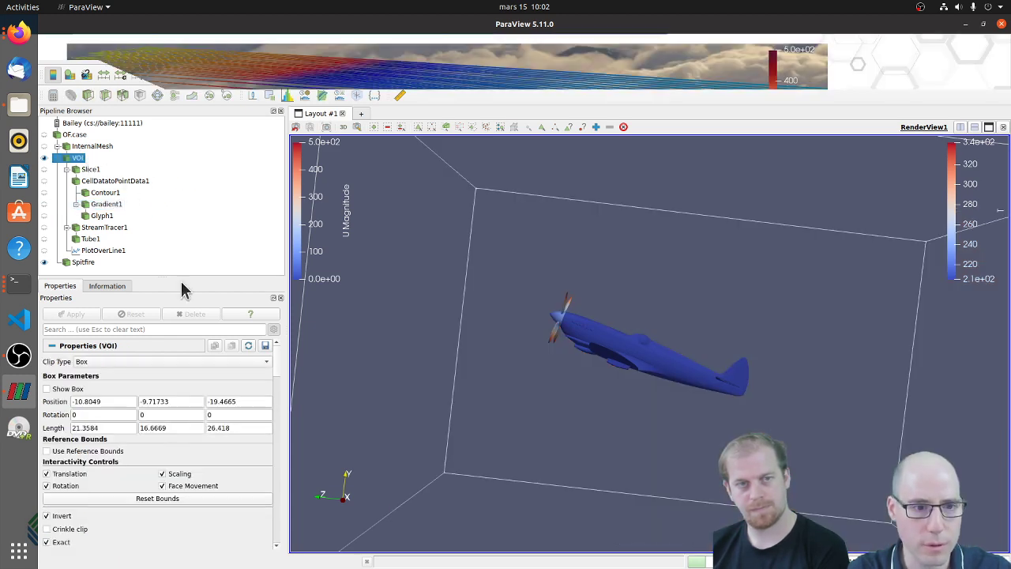
key("ctrl+space")
type("grad")
key("Return")
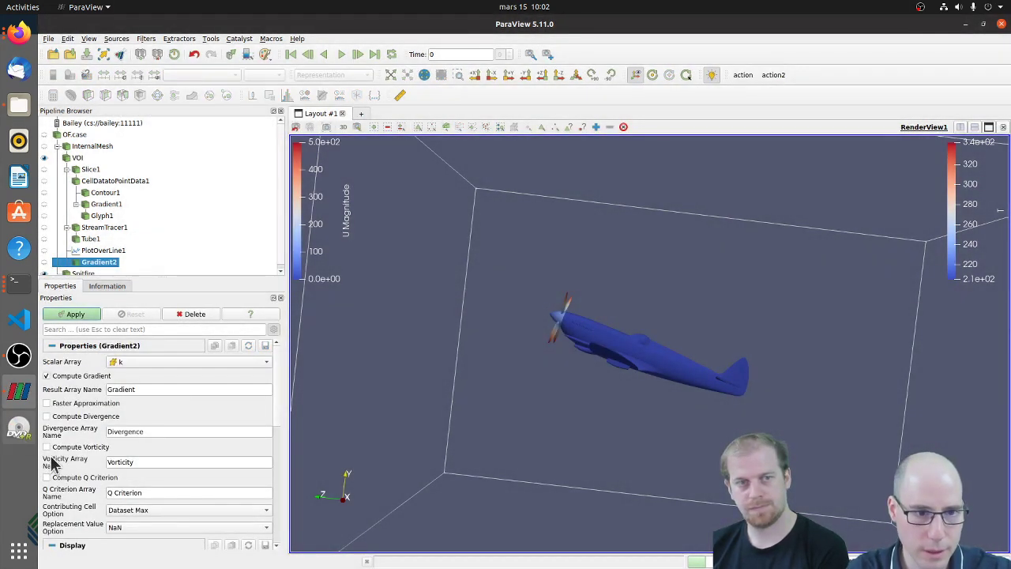
left_click(126, 362)
left_click(131, 386)
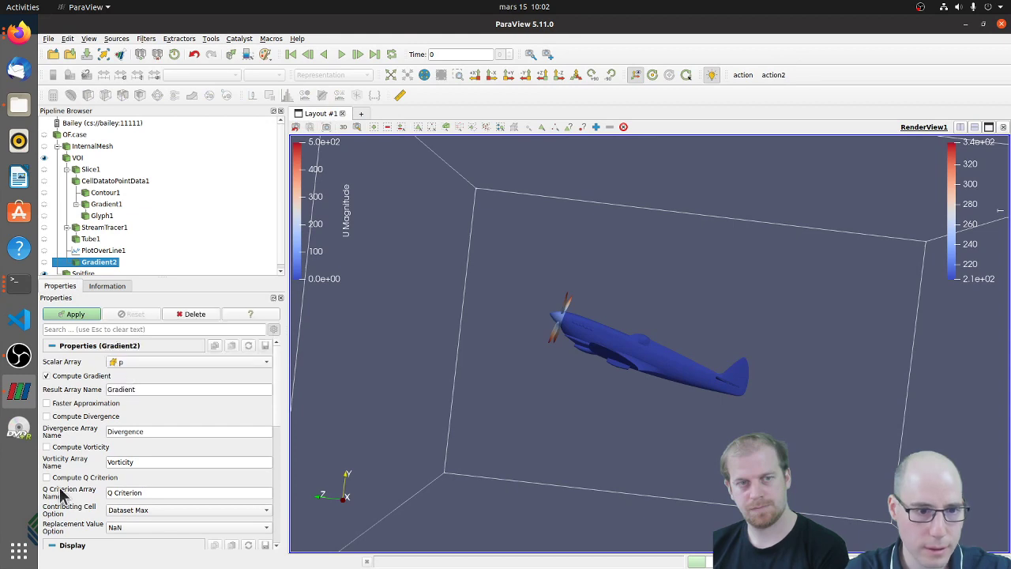
left_click(46, 477)
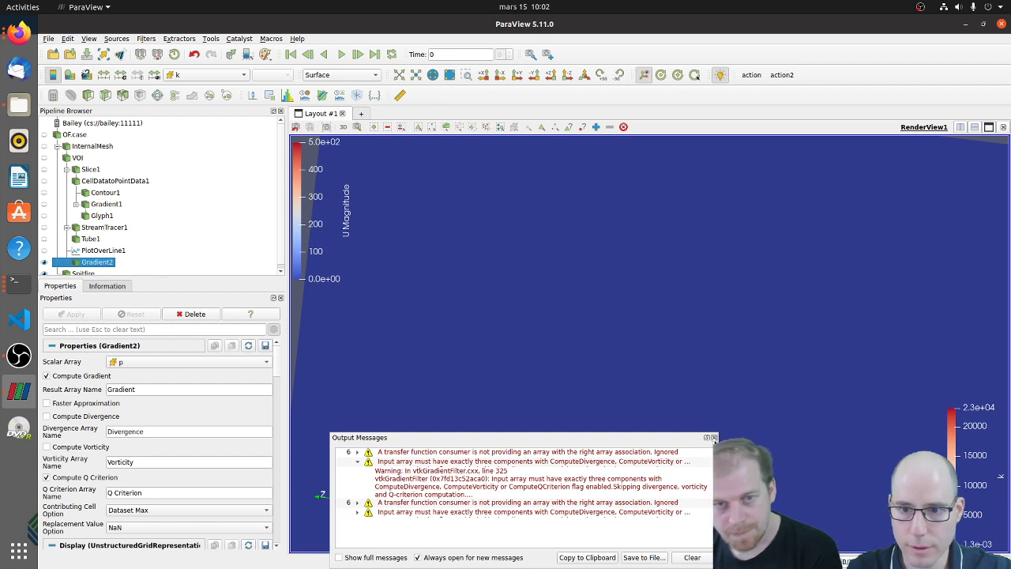
left_click(711, 440)
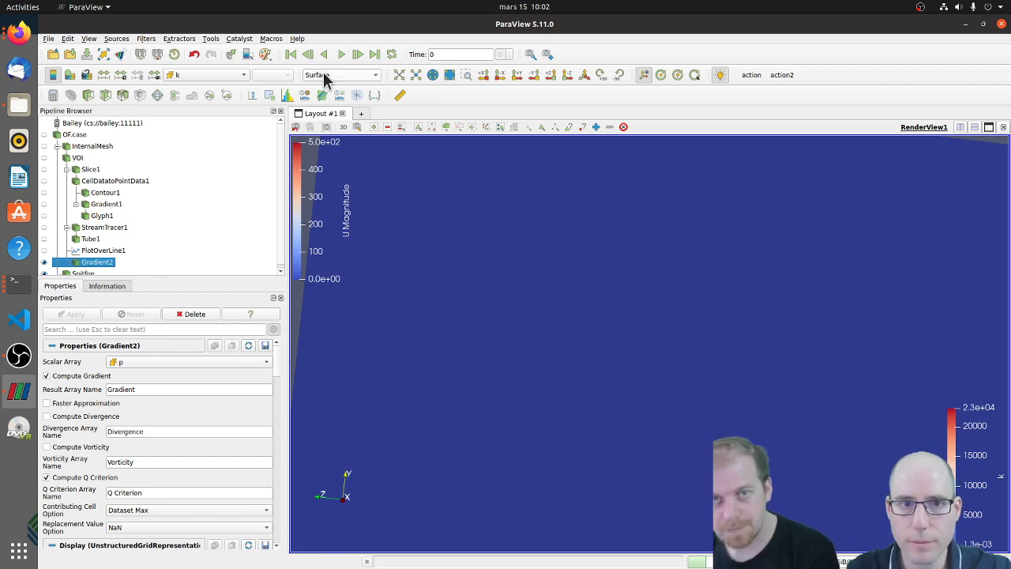
Zoom and rotate to view the Gradient2 volume as a box, keeping its colouring unchanged.
left_click(211, 75)
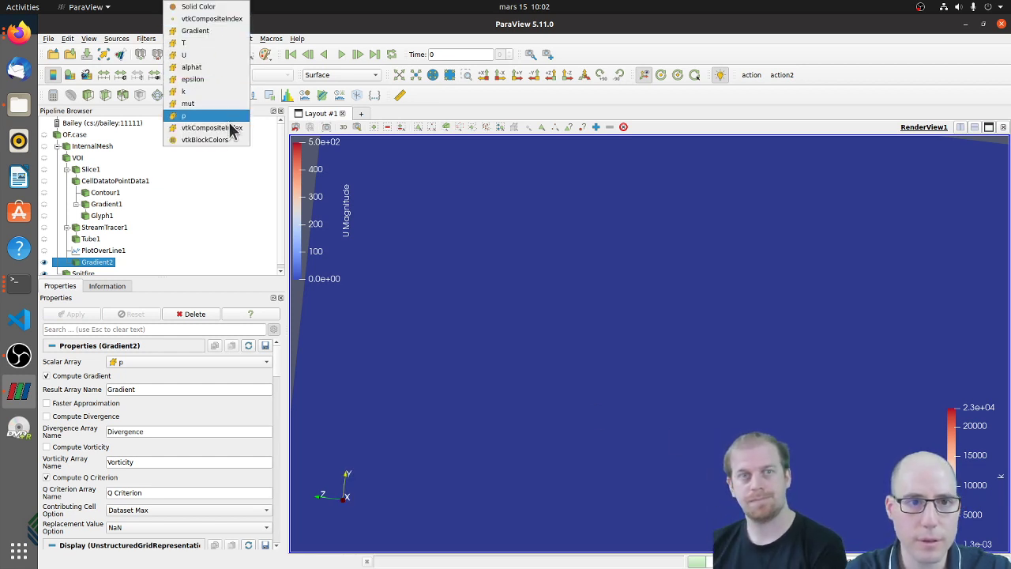
left_click(188, 228)
scroll(510, 358, "down", 3)
scroll(510, 358, "down", 2)
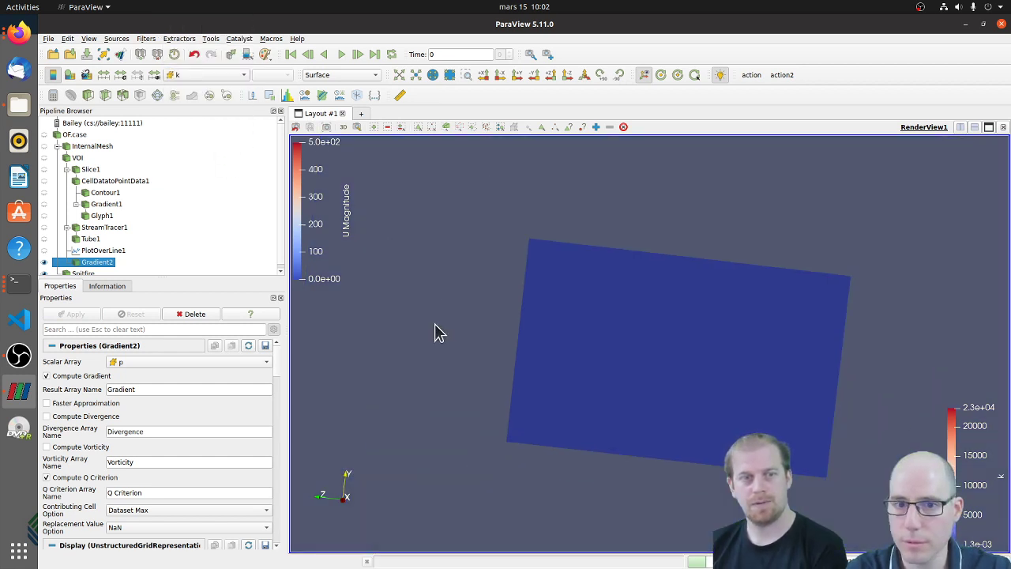
left_click_drag(436, 332, 392, 345)
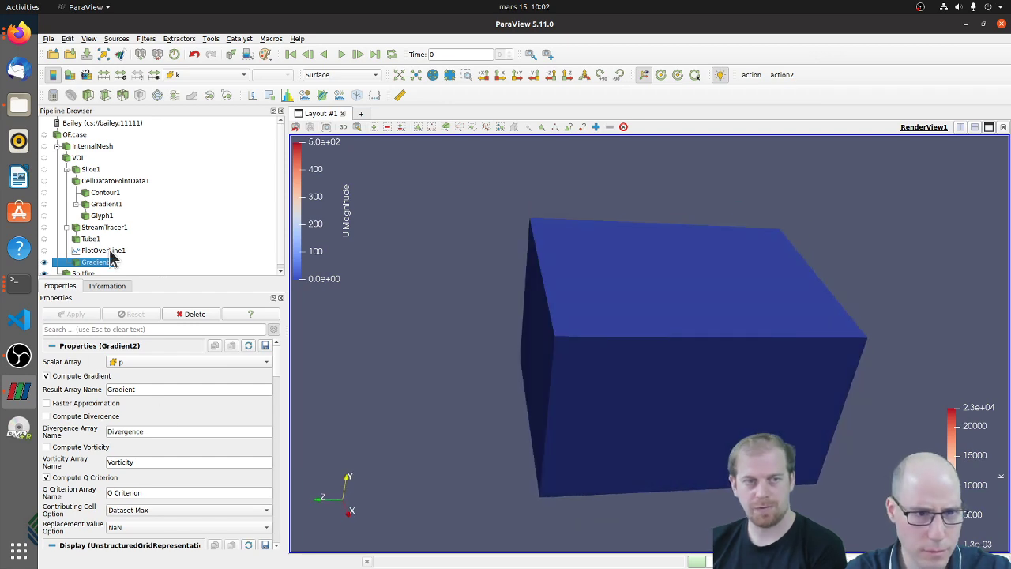
left_click(85, 147)
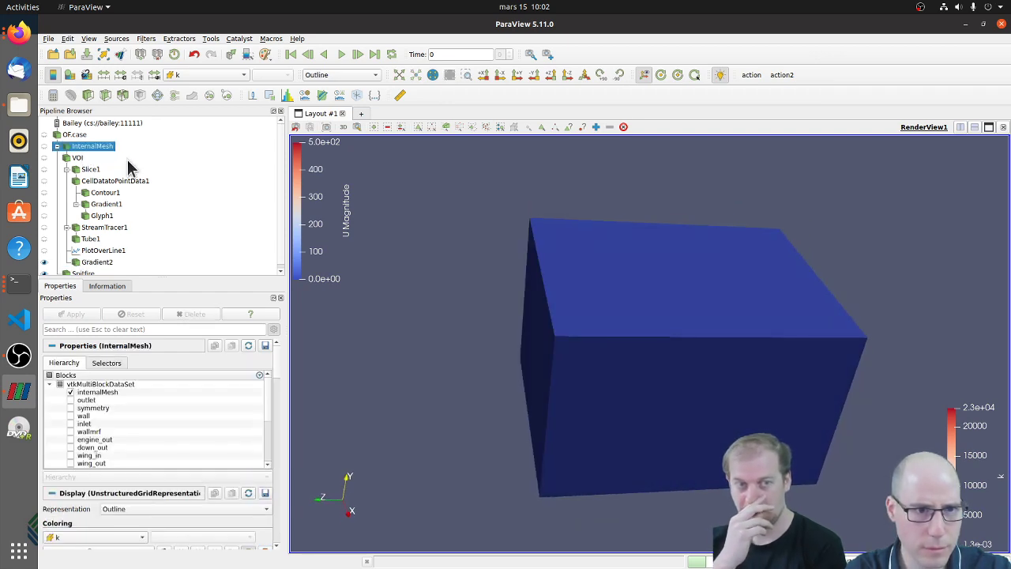
left_click(98, 262)
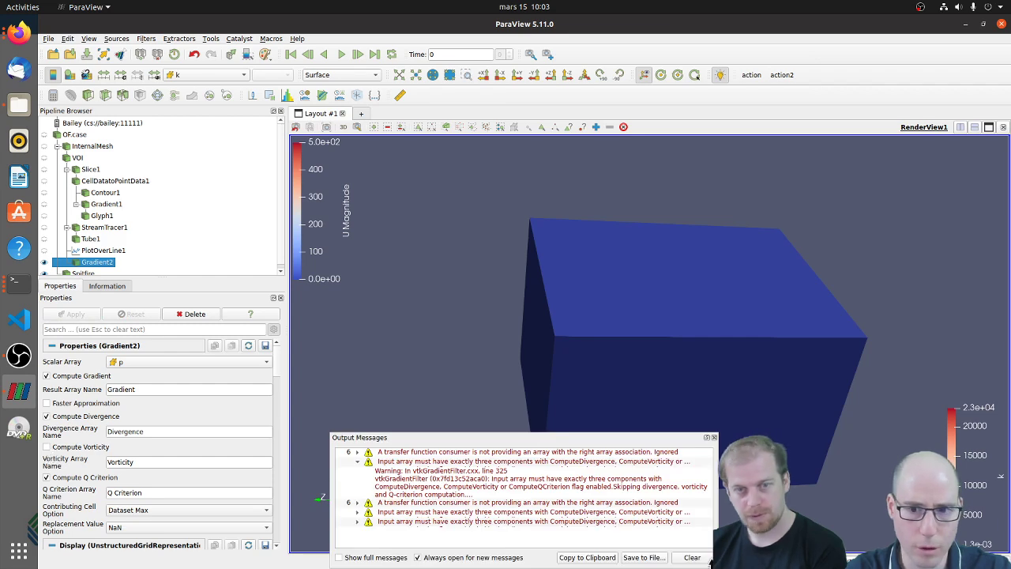
Enable vorticity on Gradient2, recompute, and clear the output warning messages.
left_click(715, 437)
left_click(46, 447)
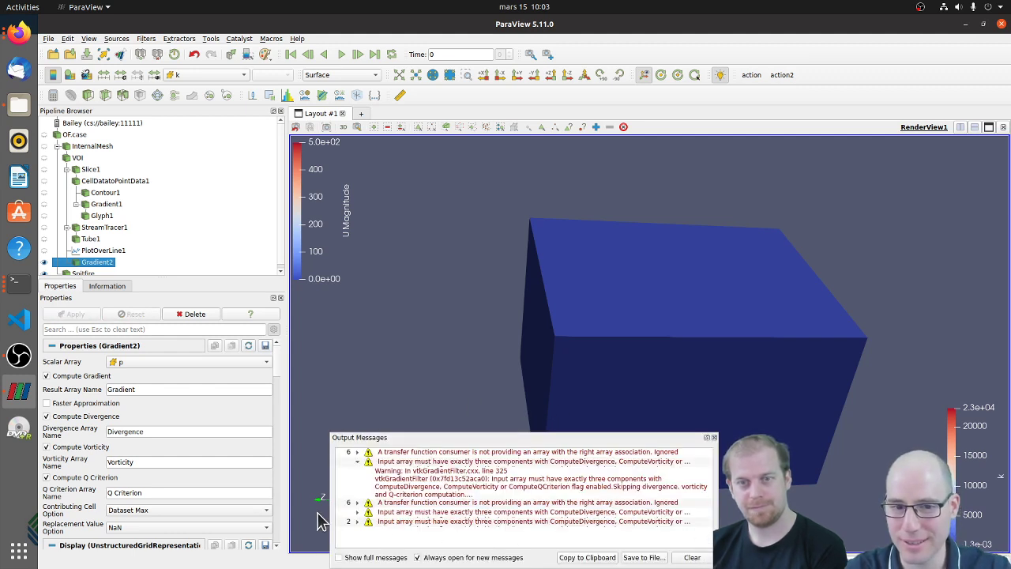
left_click(357, 522)
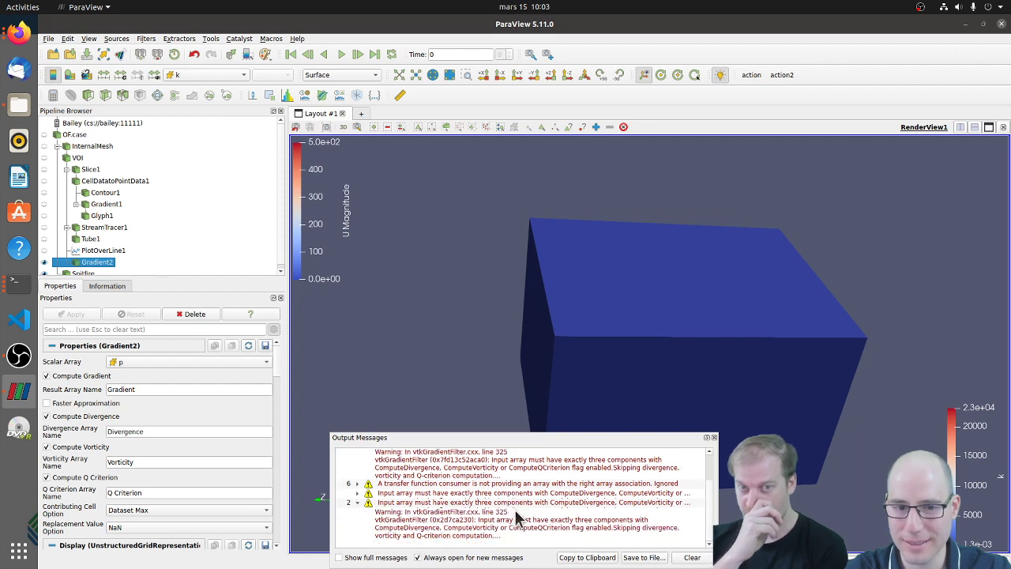
left_click(692, 557)
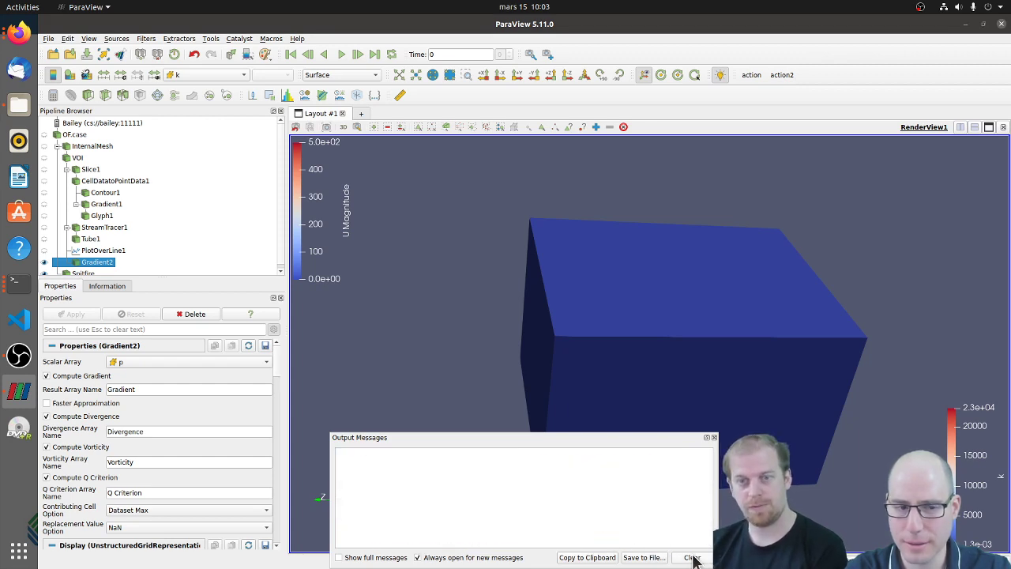
Switch Gradient2's Scalar Array to velocity U and recompute.
left_click(714, 438)
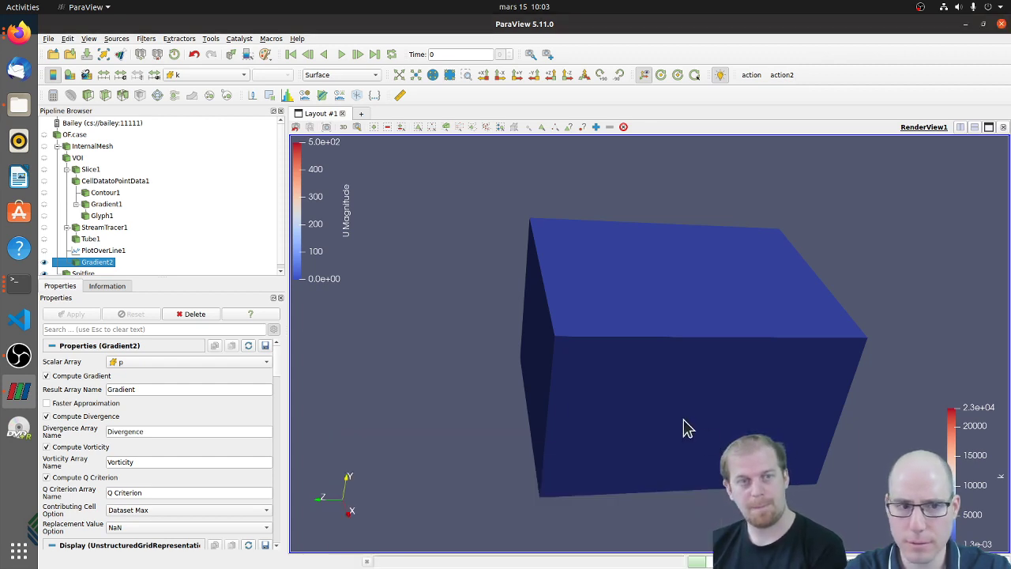
left_click(151, 361)
left_click(154, 299)
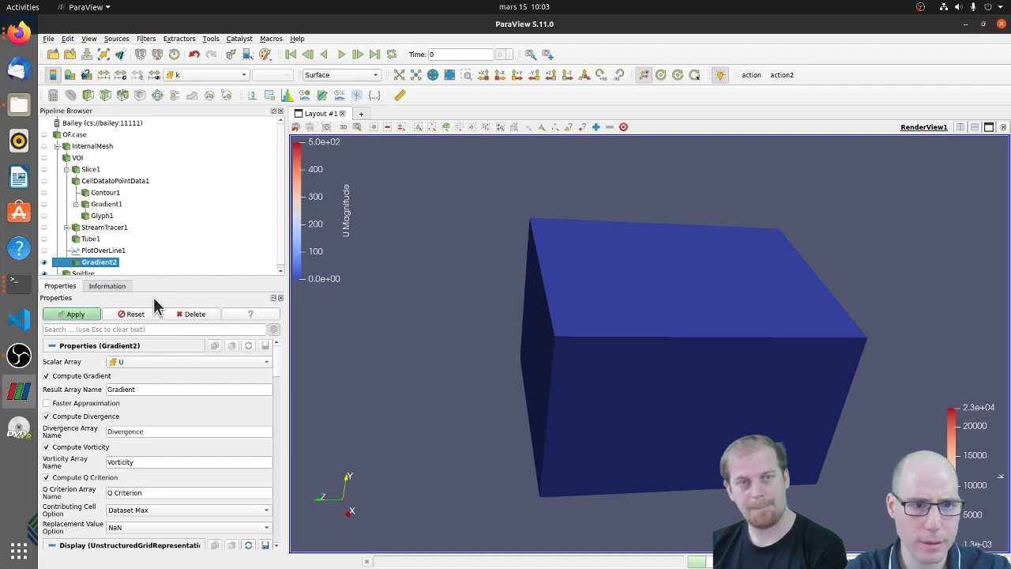
left_click(77, 315)
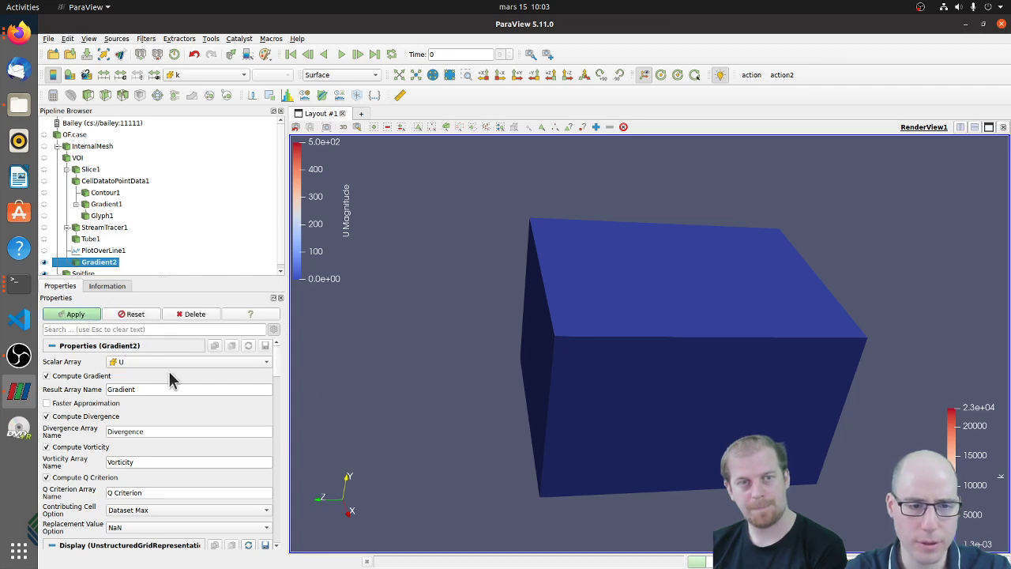
left_click_drag(389, 417, 424, 409)
Colour the Gradient2 block by Q Criterion, showing it solid red.
left_click(207, 75)
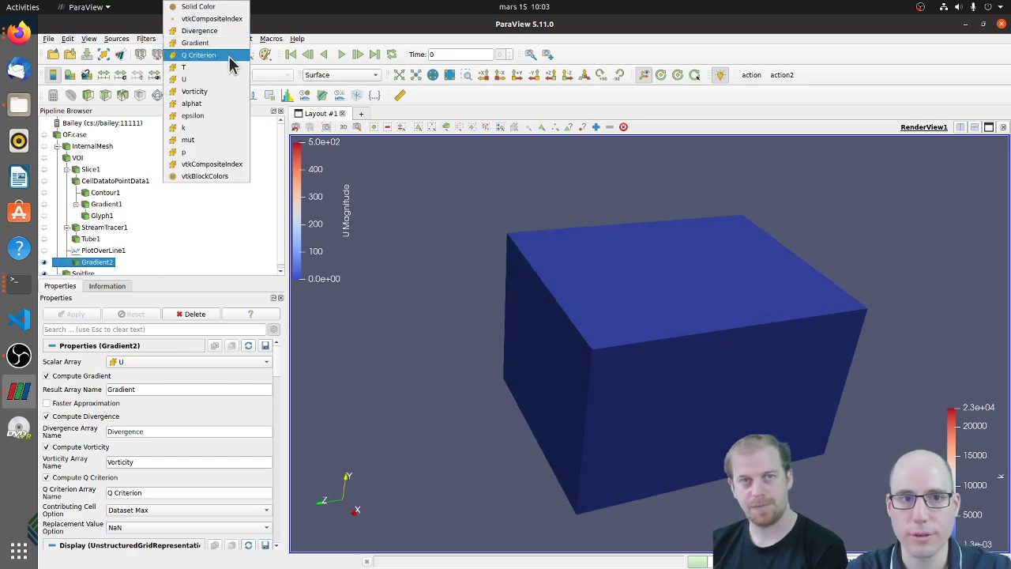
left_click(207, 55)
left_click_drag(429, 398, 424, 377)
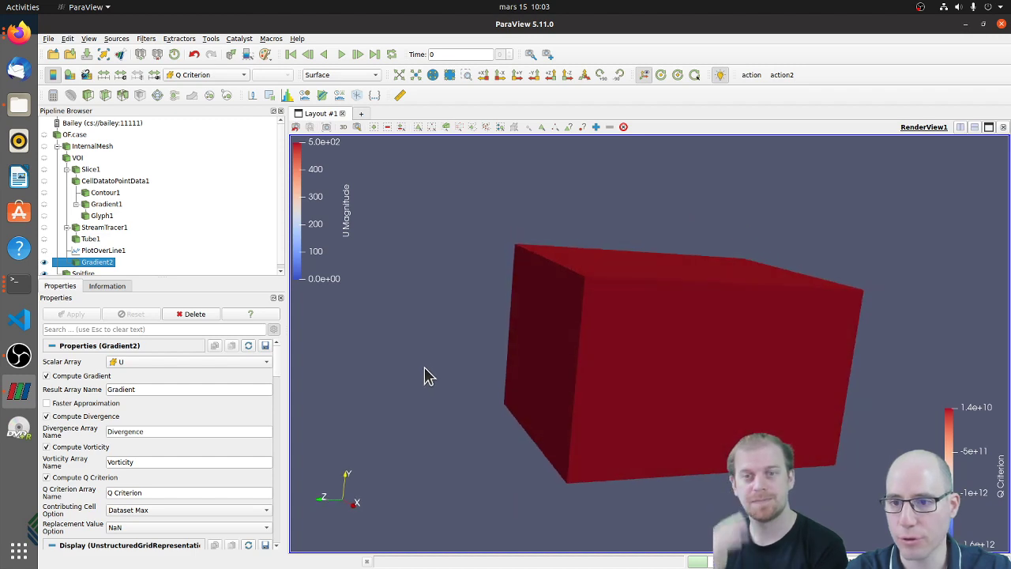
key("alt+Tab")
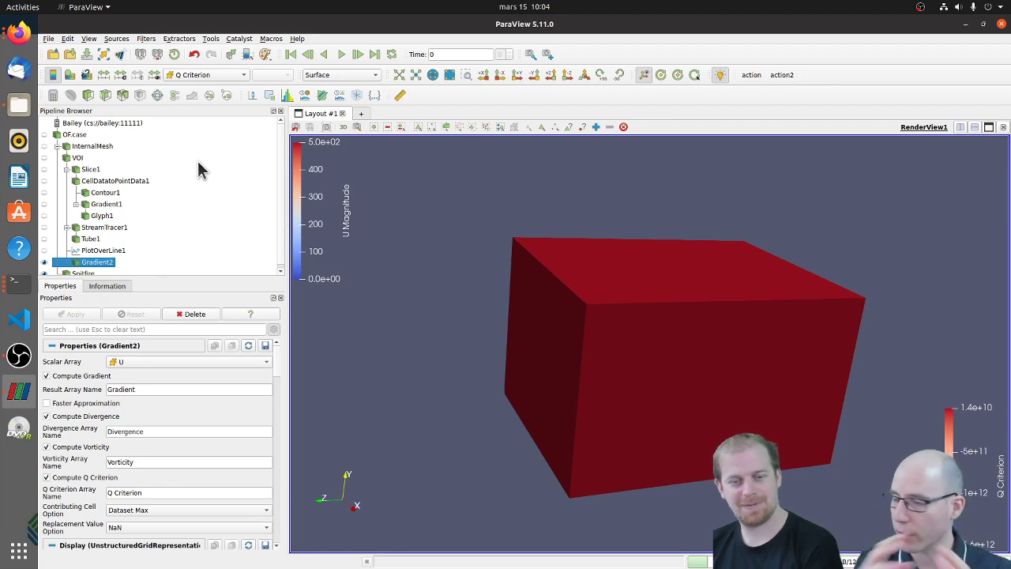
Add Threshold1 under Gradient2 and select its Lower and Upper Threshold values (0.00233635, 23046.1) for editing.
left_click(125, 97)
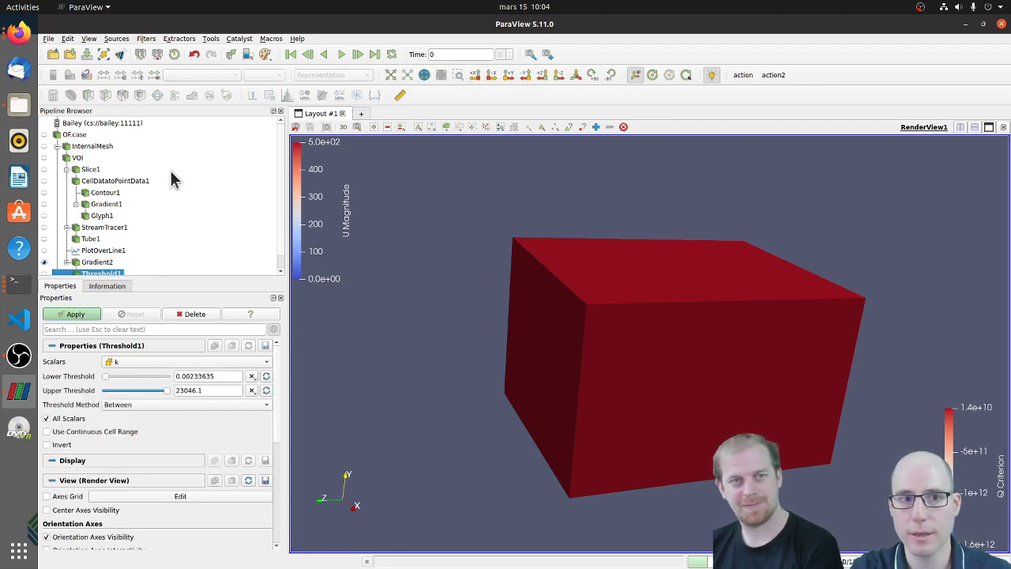
double_click(191, 376)
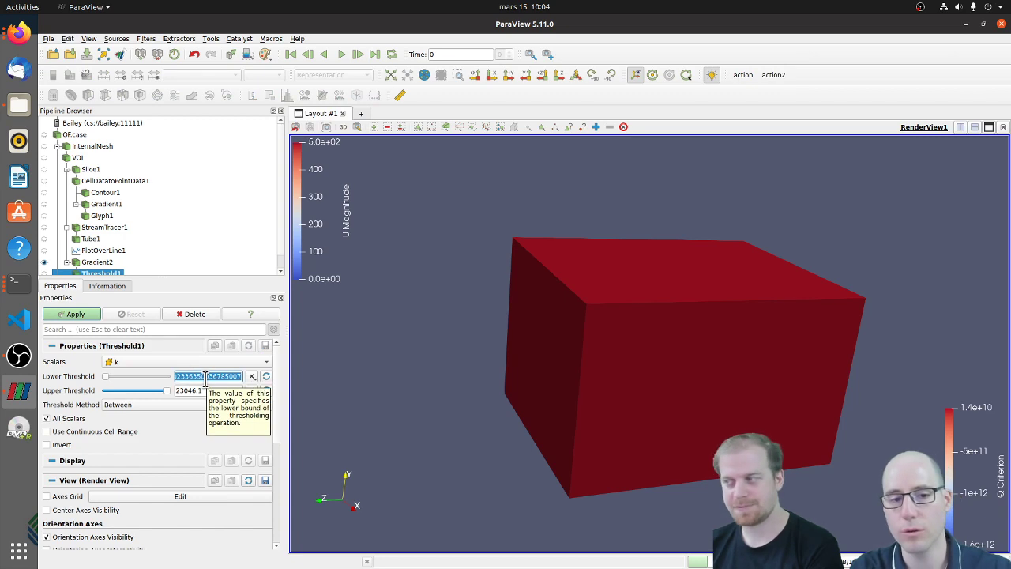
double_click(212, 390)
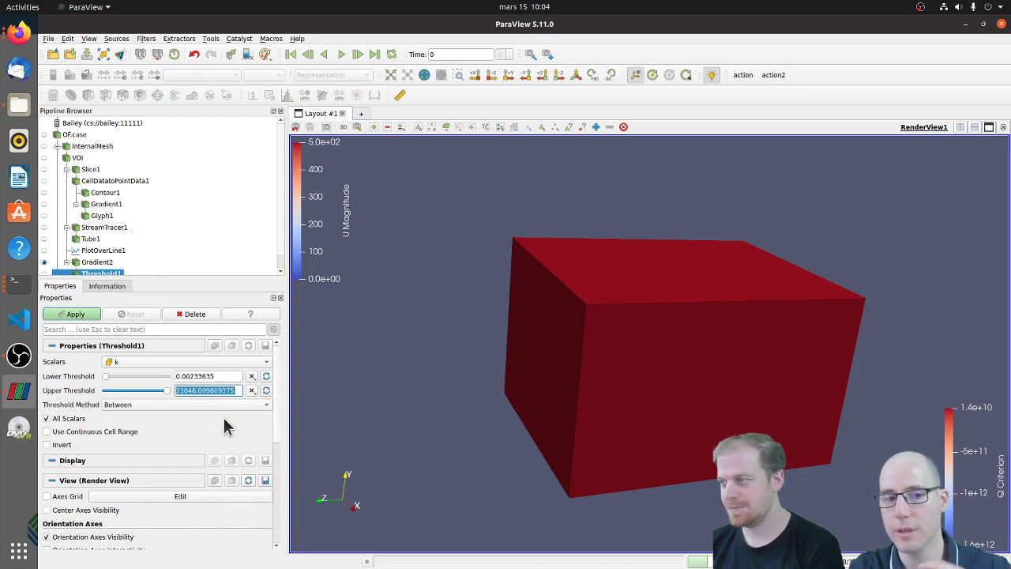